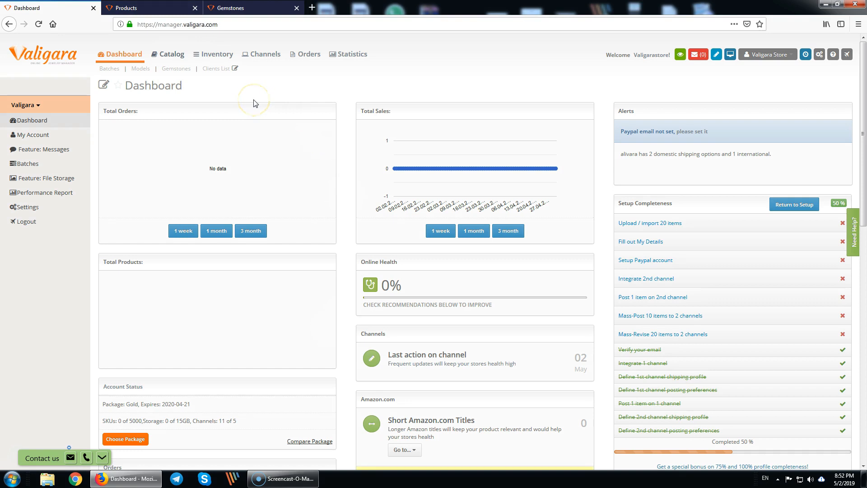
- Switch to the empty Products catalog page and preview the add-product options, then dismiss them
{"action": "left_click", "coordinate": [252, 96]}
{"action": "left_click", "coordinate": [122, 7]}
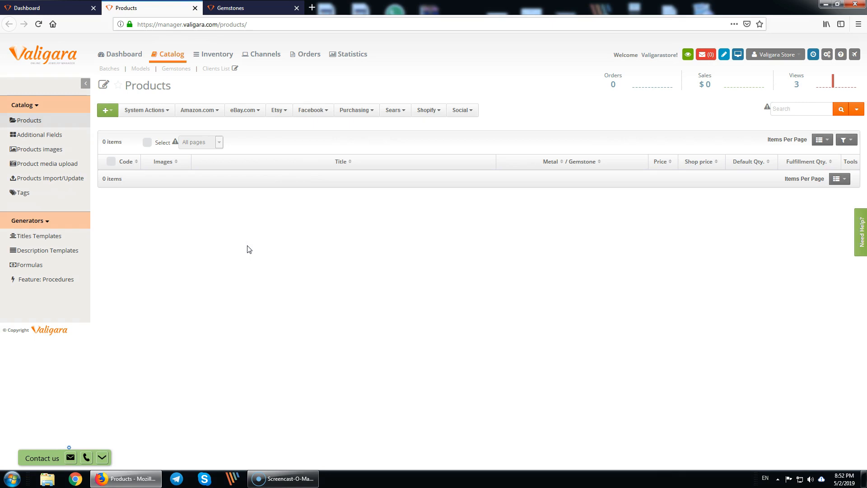
{"action": "left_click", "coordinate": [284, 265]}
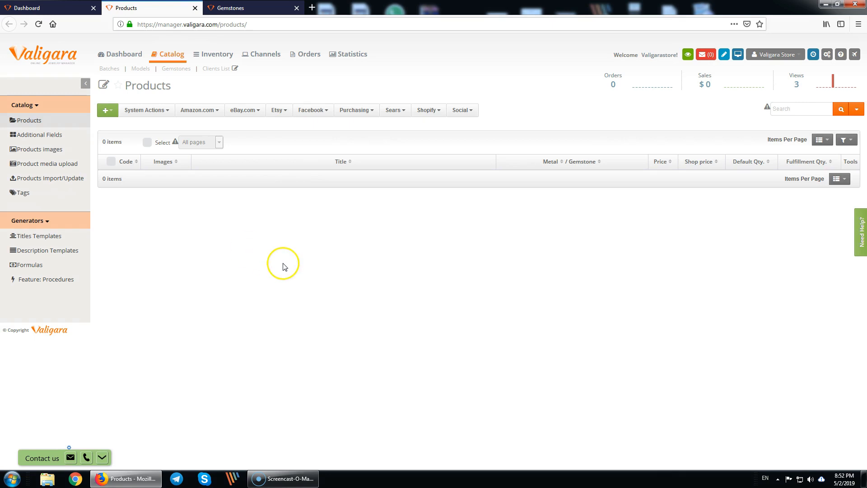
{"action": "left_click", "coordinate": [106, 110]}
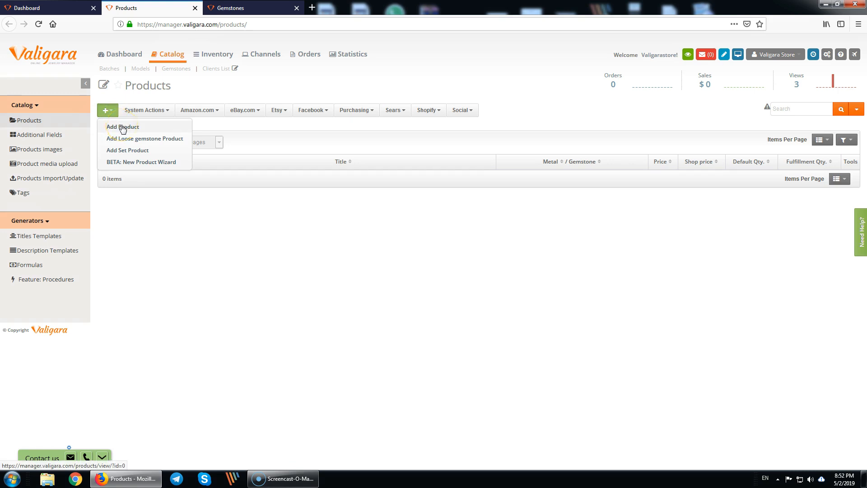
{"action": "left_click", "coordinate": [208, 217]}
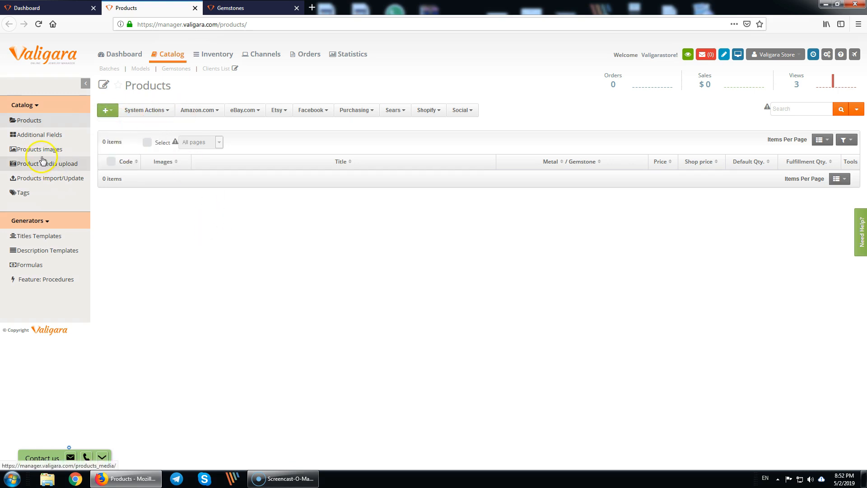
- Upload ProductFeed 2018-05-01.xls from the Products Import/Update page as a new product import
{"action": "middle_click", "coordinate": [37, 182]}
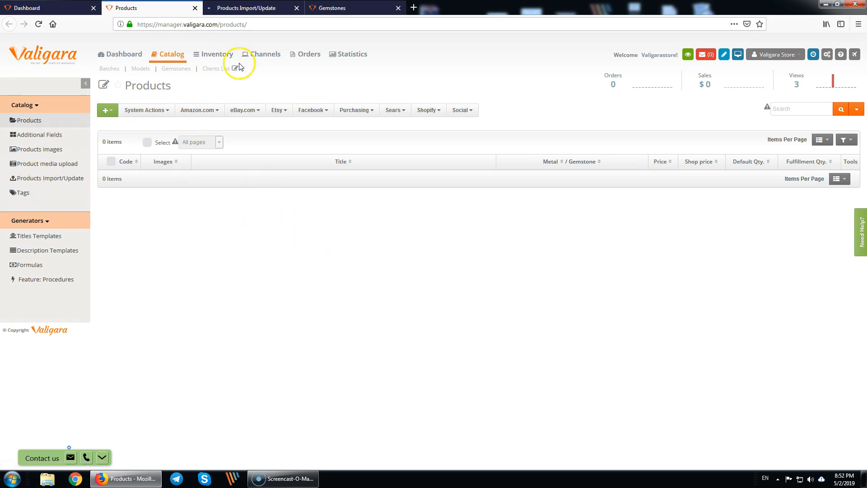
{"action": "left_click", "coordinate": [271, 8]}
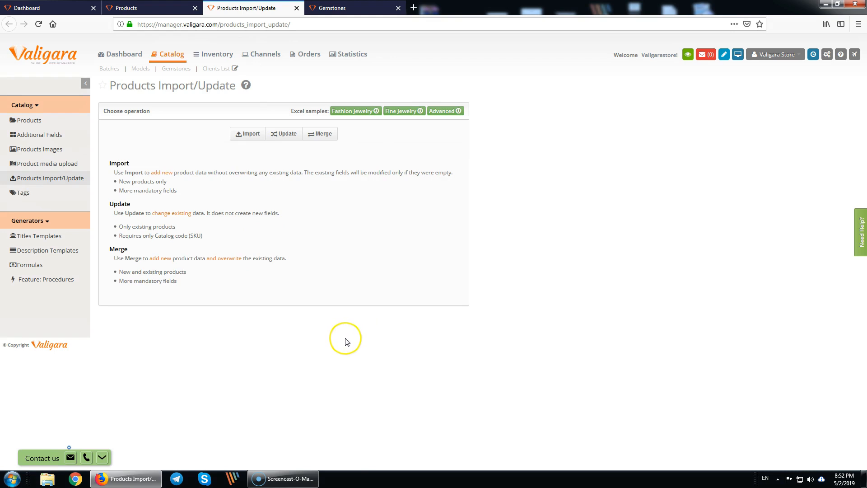
{"action": "left_click", "coordinate": [301, 341]}
{"action": "left_click", "coordinate": [251, 135]}
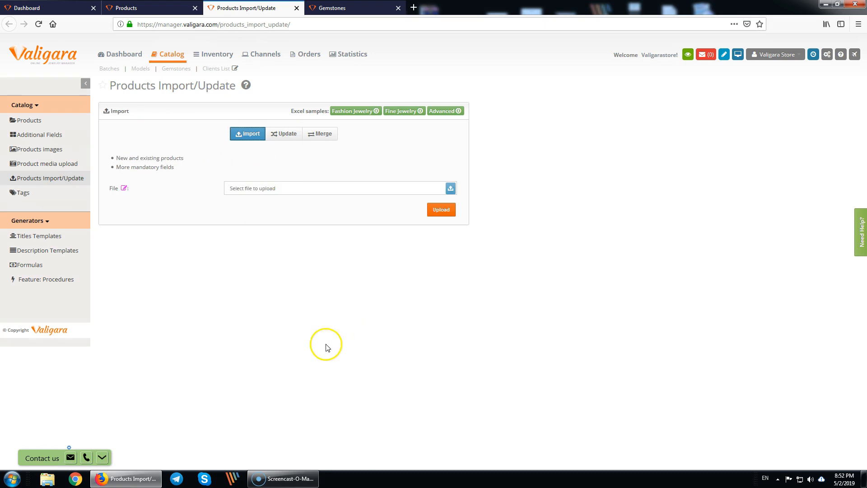
{"action": "left_click", "coordinate": [452, 189]}
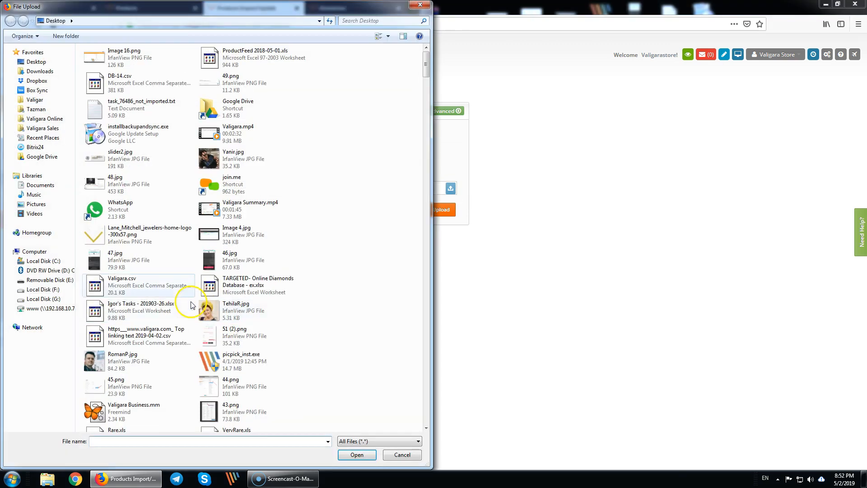
{"action": "double_click", "coordinate": [258, 68]}
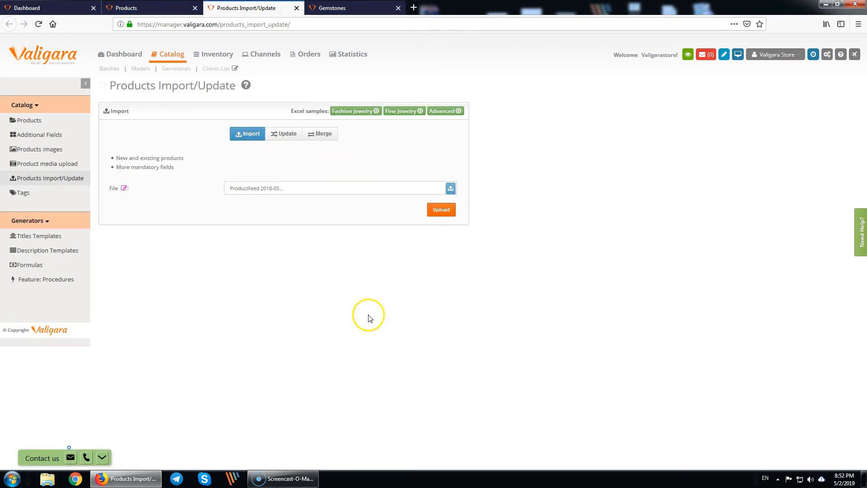
{"action": "left_click", "coordinate": [433, 220]}
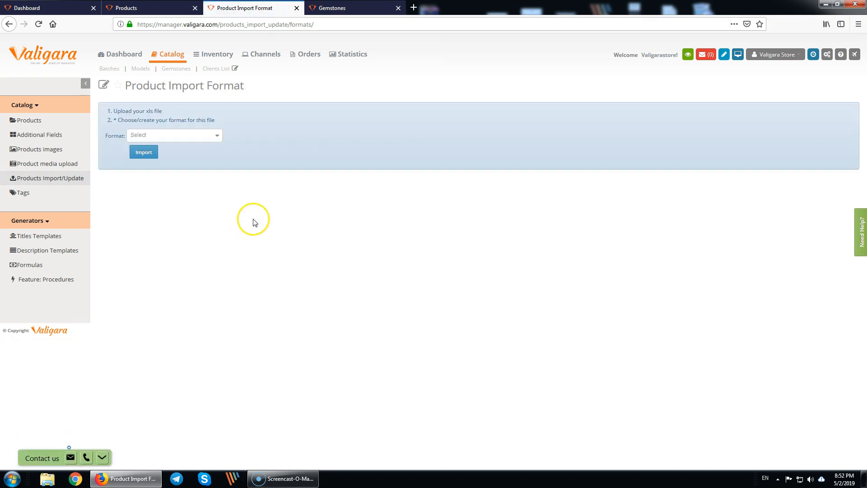
- Choose New as the import format to show the column-to-system-field mapping table
{"action": "left_click", "coordinate": [211, 135]}
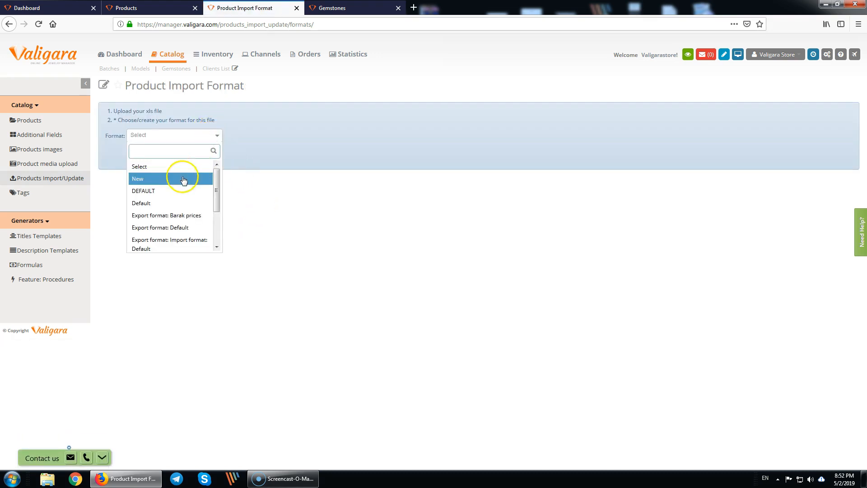
{"action": "left_click", "coordinate": [144, 166]}
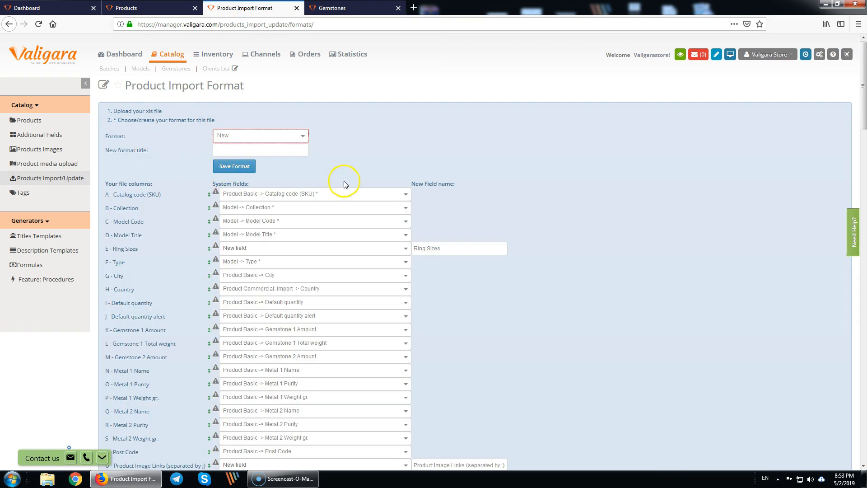
{"action": "scroll", "coordinate": [509, 353], "scroll_direction": "down", "scroll_amount": 5}
{"action": "scroll", "coordinate": [506, 352], "scroll_direction": "up", "scroll_amount": 4}
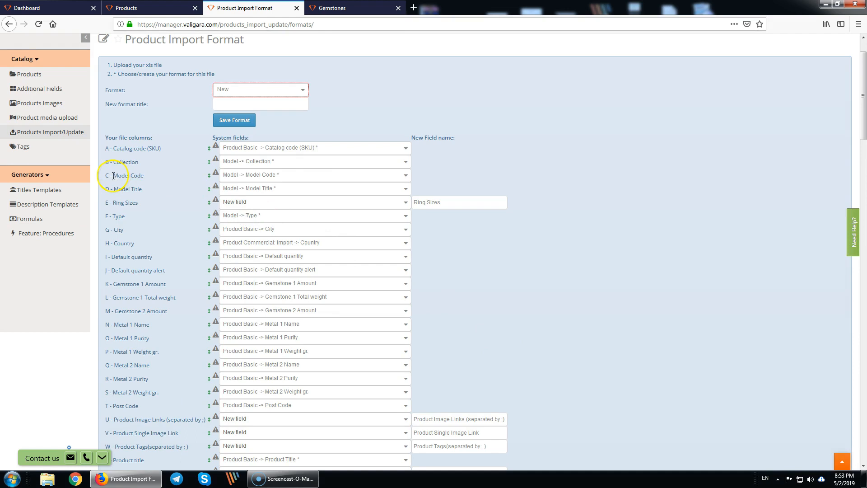
{"action": "left_click_drag", "start_coordinate": [146, 176], "coordinate": [146, 176]}
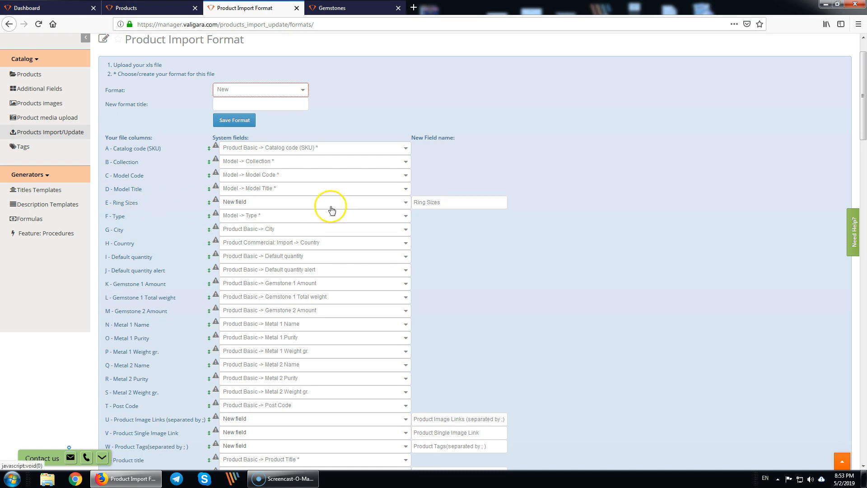
- Map column E to Ring Sizes and column U to Image Links
{"action": "left_click", "coordinate": [258, 204]}
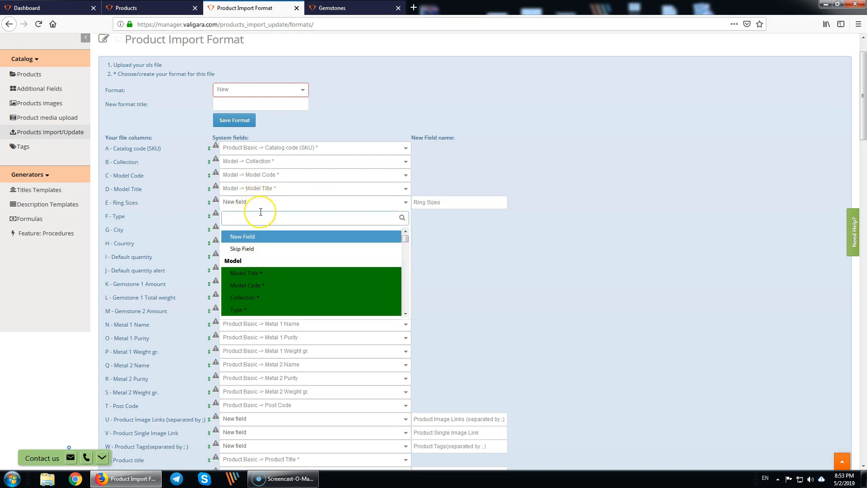
{"action": "type", "text": "rin"}
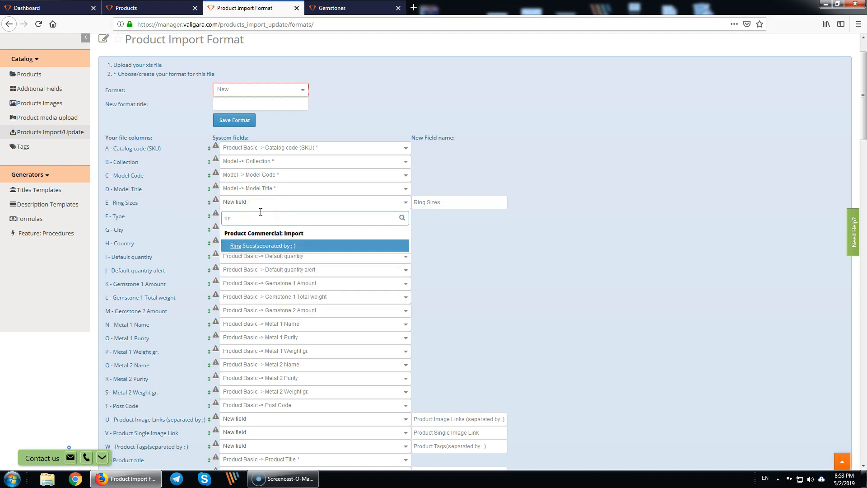
{"action": "key", "text": "Return"}
{"action": "scroll", "coordinate": [460, 274], "scroll_direction": "down", "scroll_amount": 2}
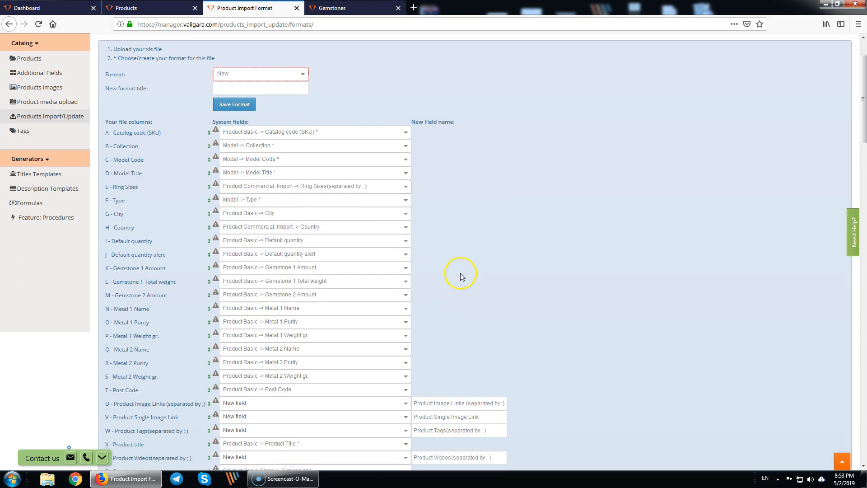
{"action": "scroll", "coordinate": [460, 274], "scroll_direction": "down", "scroll_amount": 4}
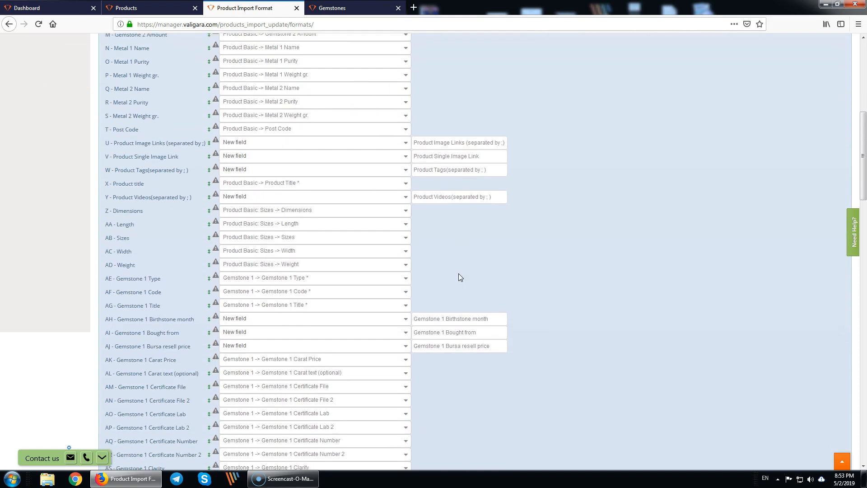
{"action": "left_click", "coordinate": [260, 142]}
{"action": "type", "text": "ima"}
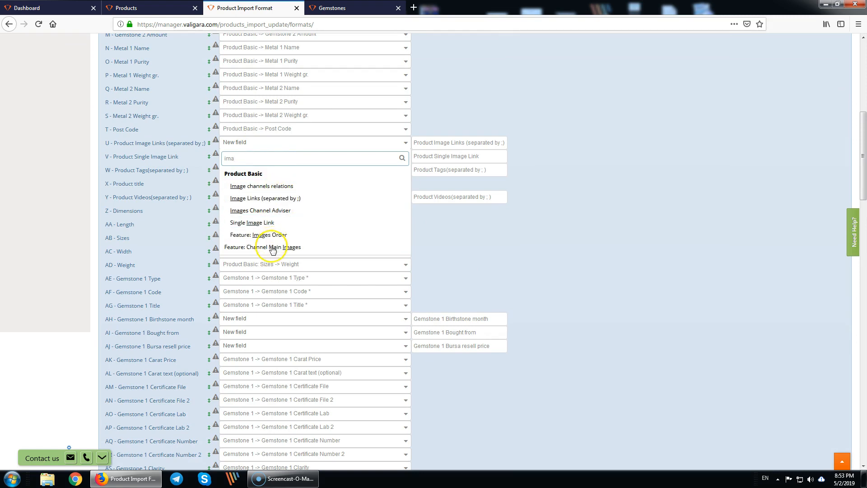
{"action": "left_click", "coordinate": [277, 198]}
- Skip the Product Single Image Link column and map columns W and Y to Tags and Videos
{"action": "left_click", "coordinate": [275, 156]}
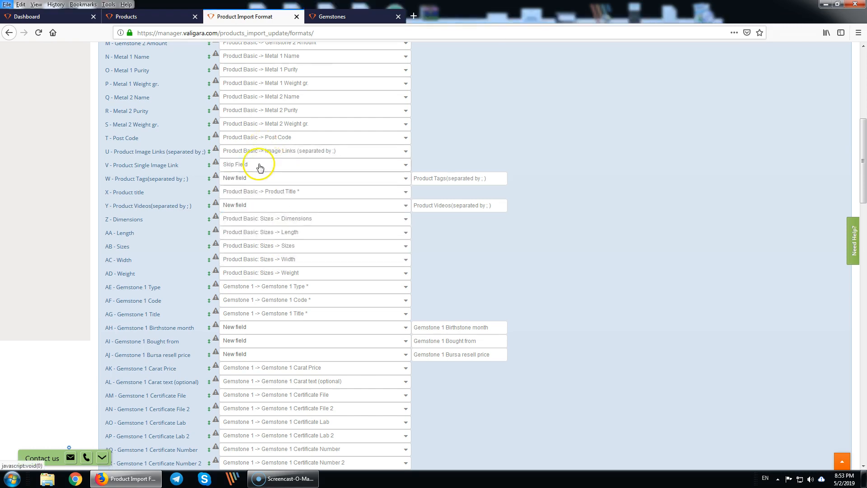
{"action": "left_click", "coordinate": [248, 203]}
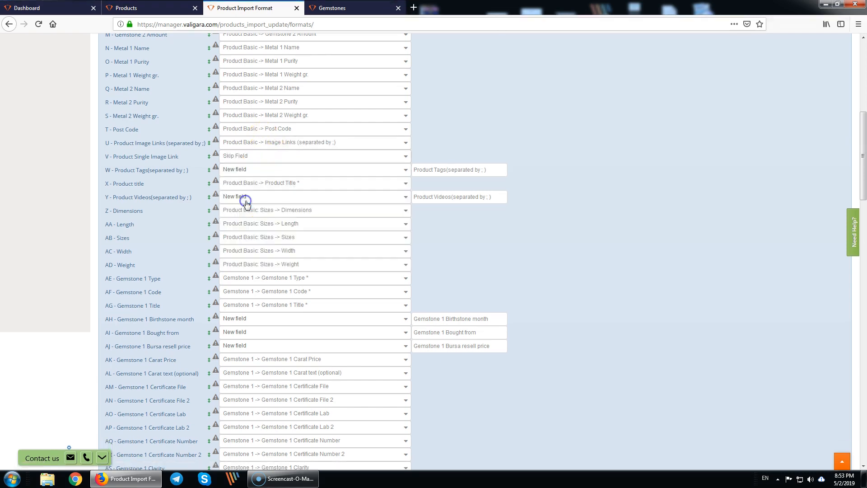
{"action": "left_click", "coordinate": [262, 171]}
{"action": "type", "text": "tag"}
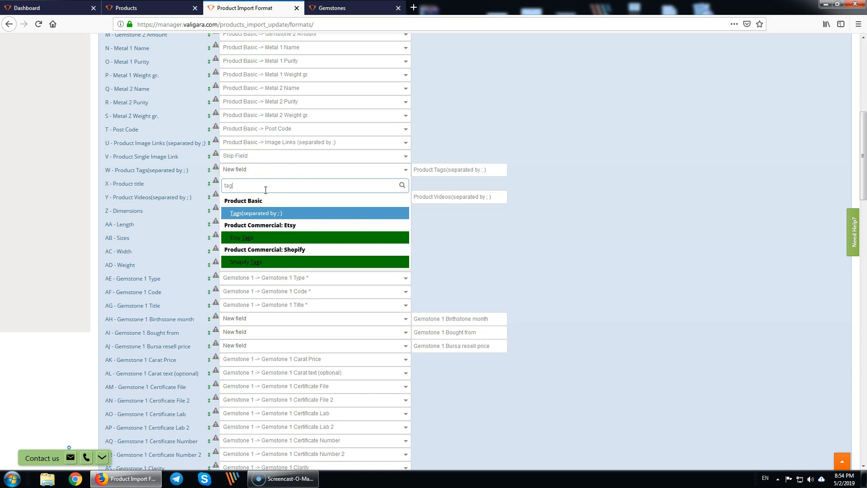
{"action": "key", "text": "Return"}
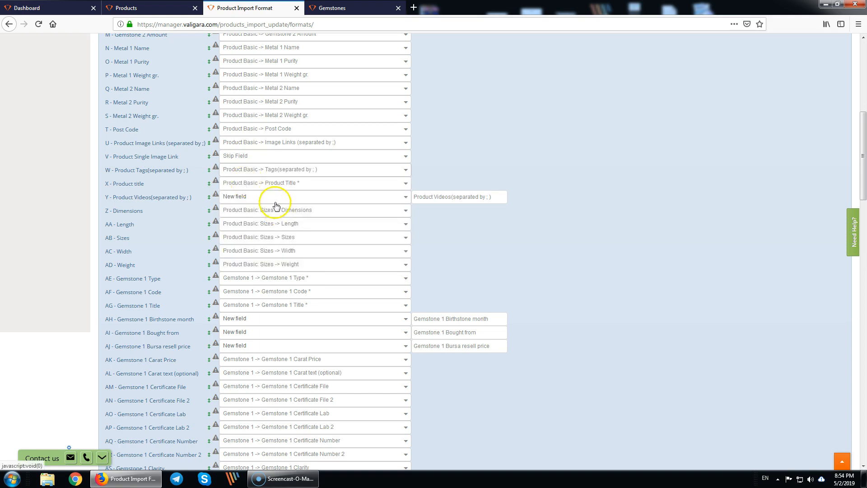
{"action": "left_click", "coordinate": [260, 197]}
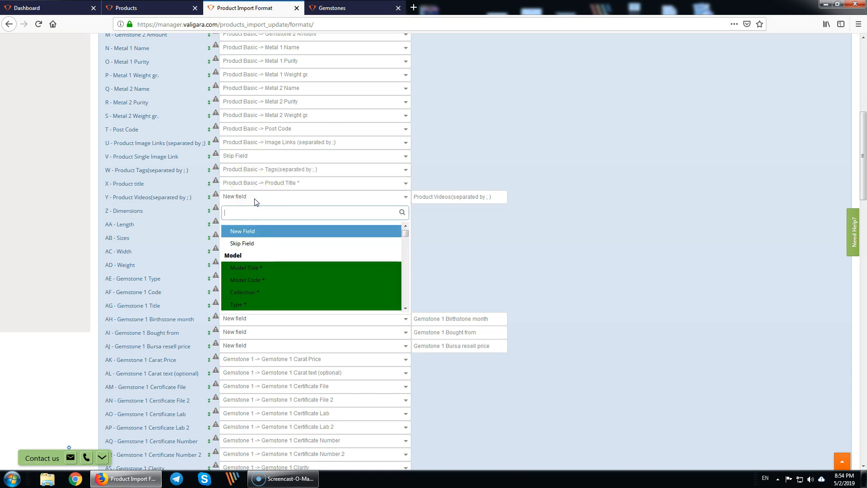
{"action": "type", "text": "vide"}
{"action": "key", "text": "Return"}
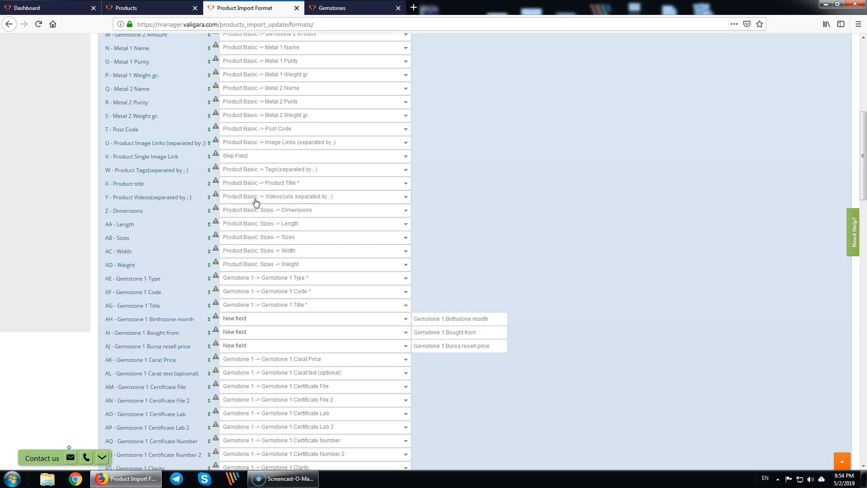
- Skip the Gemstone 1 Birthstone month column and keep Bought from as a new field
{"action": "scroll", "coordinate": [276, 289], "scroll_direction": "down", "scroll_amount": 3}
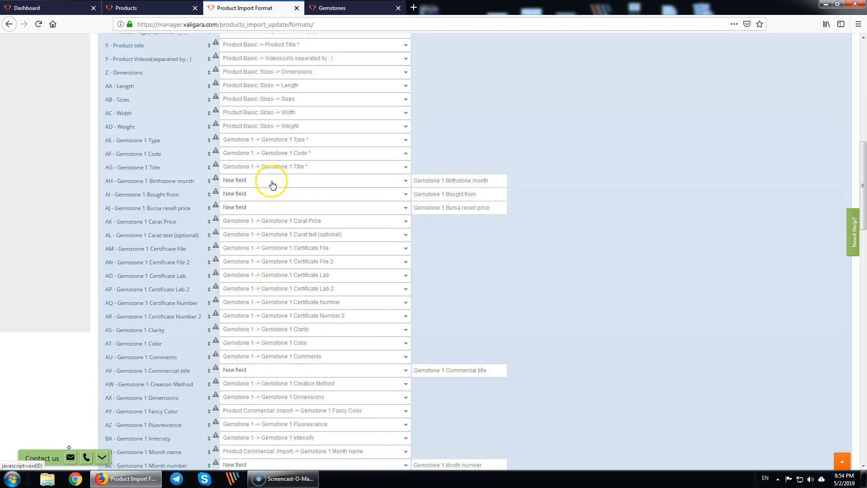
{"action": "left_click", "coordinate": [325, 183]}
{"action": "left_click", "coordinate": [249, 223]}
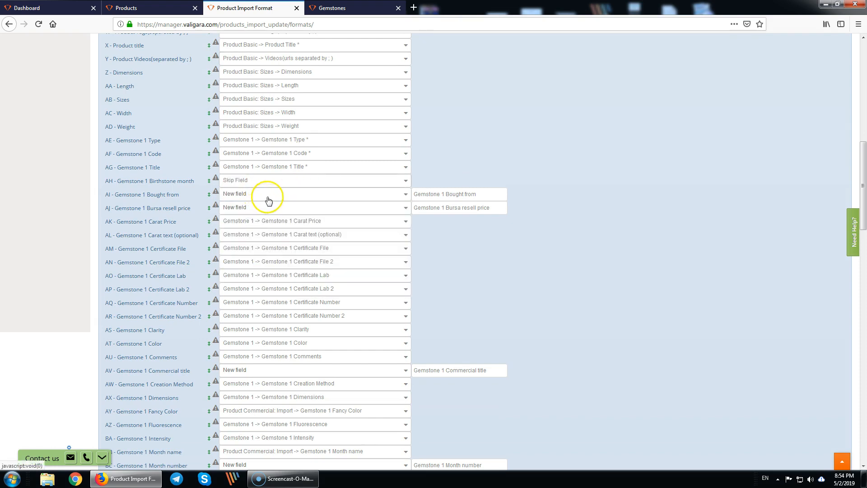
{"action": "left_click", "coordinate": [266, 194]}
{"action": "left_click", "coordinate": [271, 194]}
- Skip the Gemstone 1 Bursa resell price and Commercial title columns; make Month number a new field
{"action": "left_click", "coordinate": [251, 209]}
{"action": "left_click", "coordinate": [248, 251]}
{"action": "scroll", "coordinate": [250, 273], "scroll_direction": "down", "scroll_amount": 5}
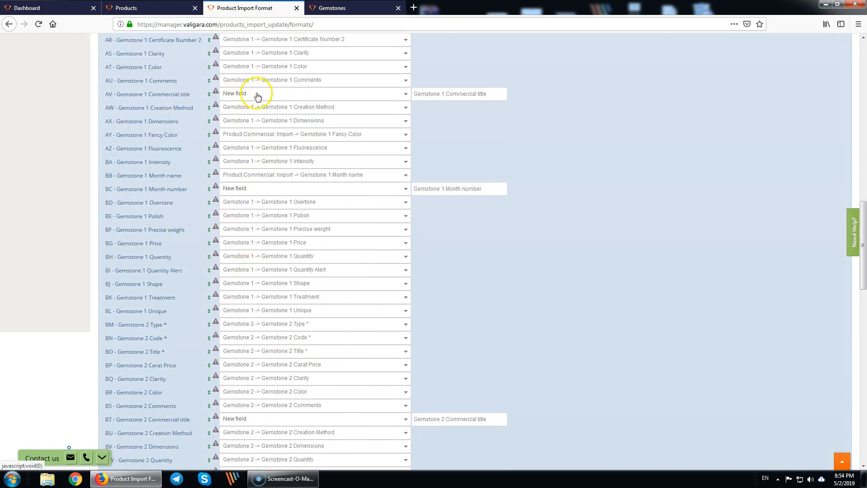
{"action": "left_click", "coordinate": [256, 94]}
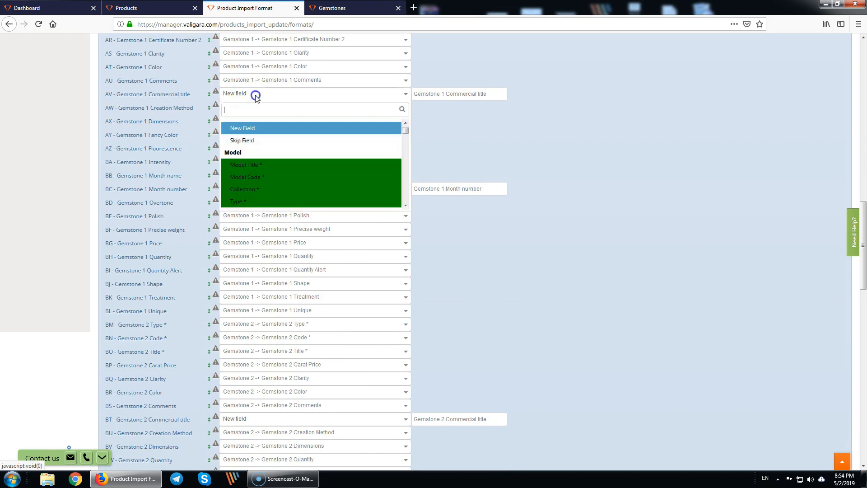
{"action": "left_click", "coordinate": [267, 142]}
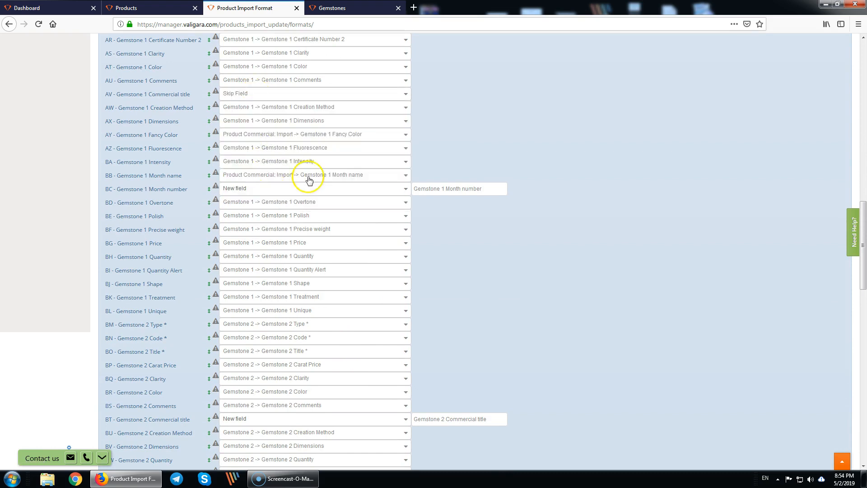
{"action": "left_click", "coordinate": [249, 190]}
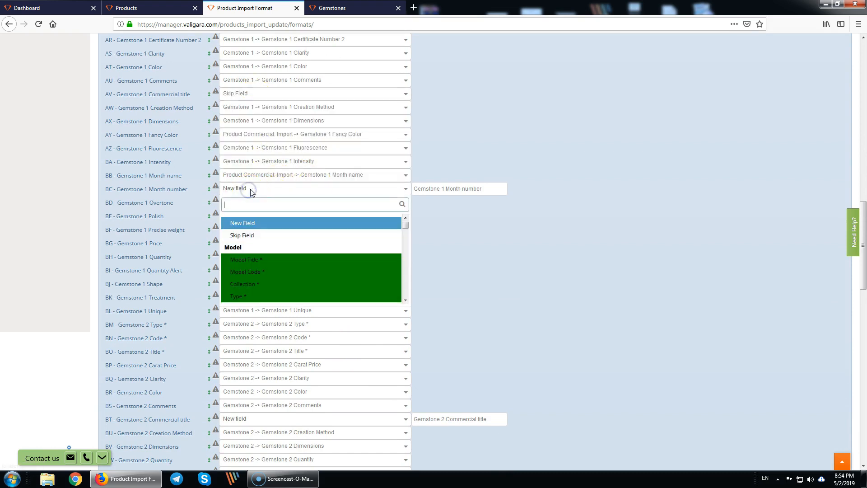
{"action": "left_click", "coordinate": [252, 224]}
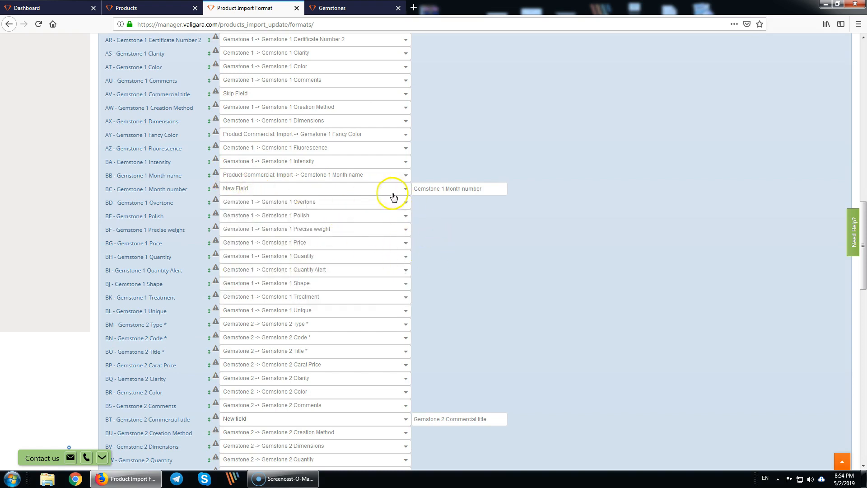
- Set the Images Order 5, 6 and 7 columns to Skip Field
{"action": "scroll", "coordinate": [269, 325], "scroll_direction": "down", "scroll_amount": 6}
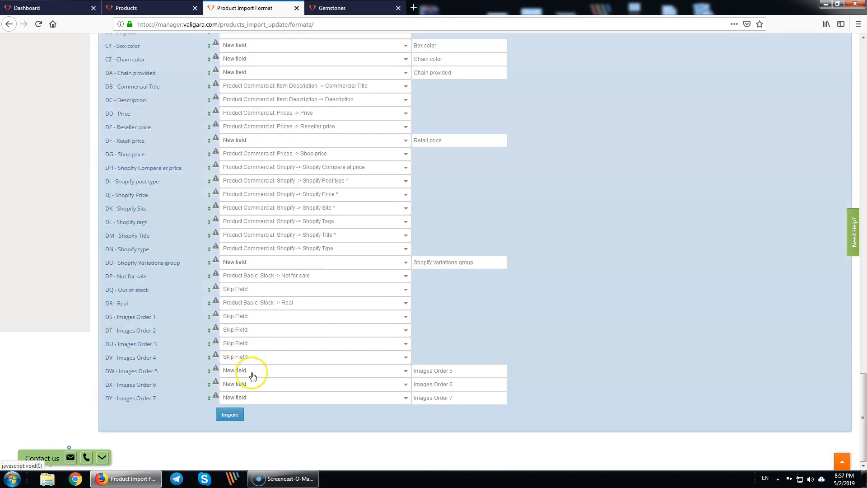
{"action": "left_click", "coordinate": [252, 371]}
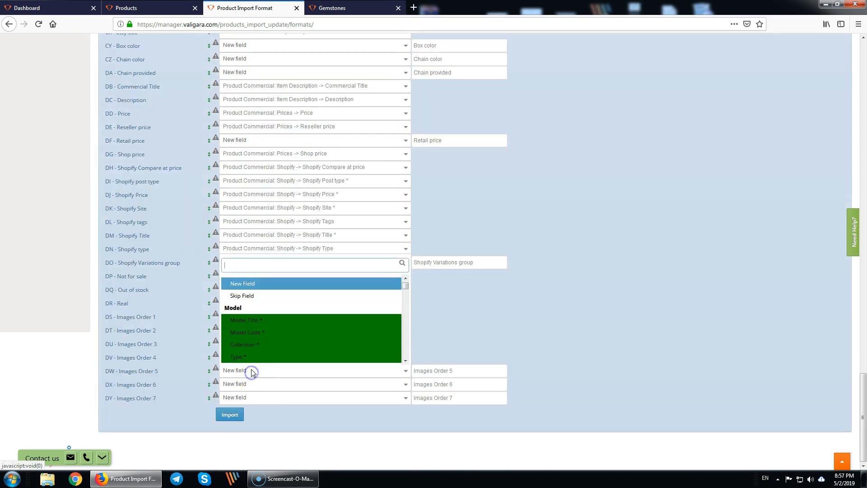
{"action": "left_click", "coordinate": [255, 294]}
{"action": "left_click", "coordinate": [255, 386]}
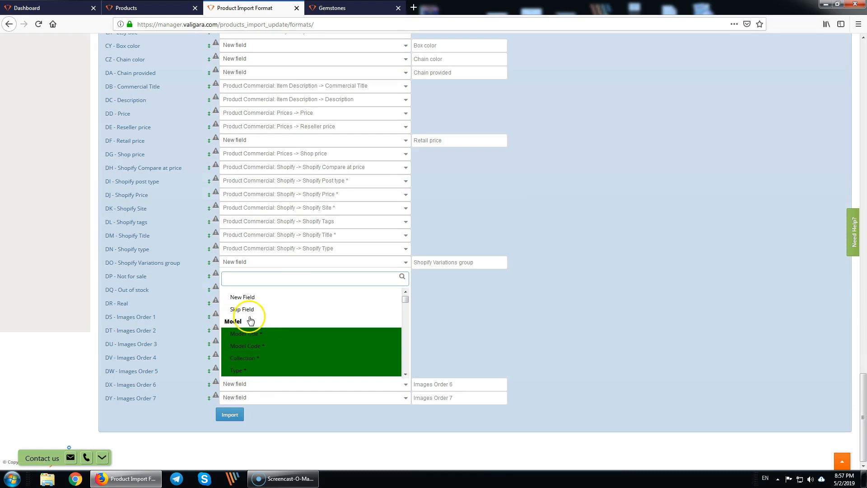
{"action": "left_click", "coordinate": [254, 311]}
{"action": "left_click", "coordinate": [265, 399]}
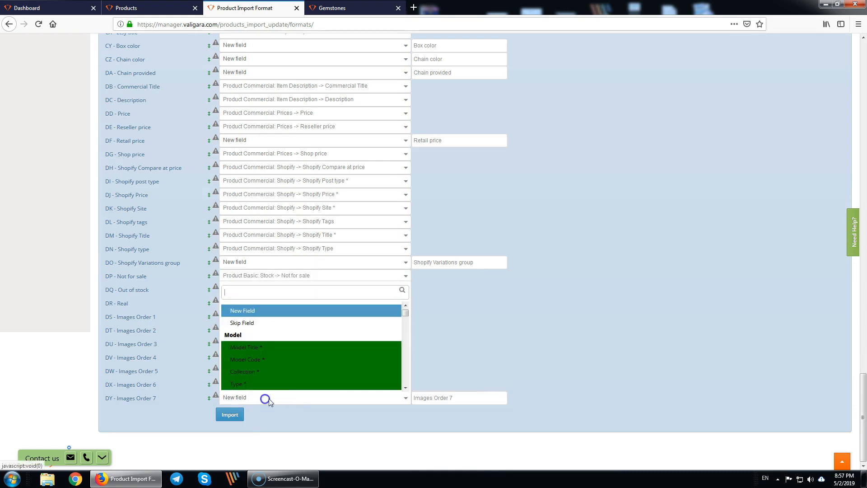
{"action": "left_click", "coordinate": [256, 324]}
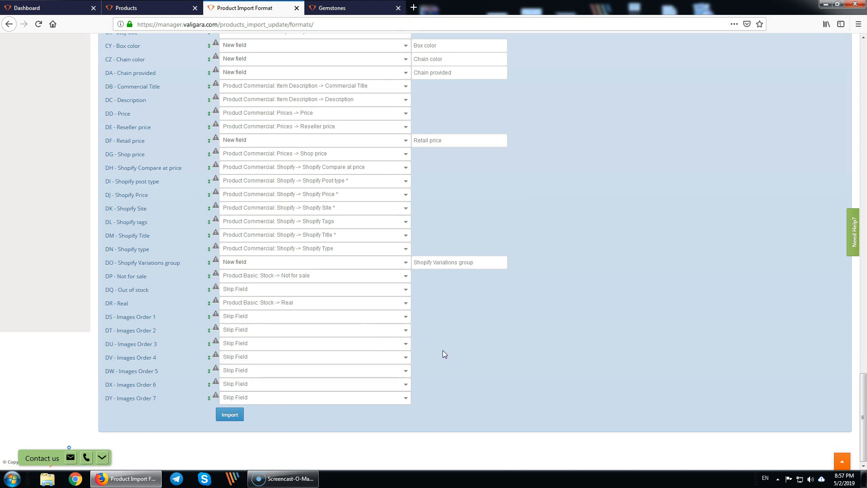
{"action": "scroll", "coordinate": [444, 353], "scroll_direction": "up", "scroll_amount": 7}
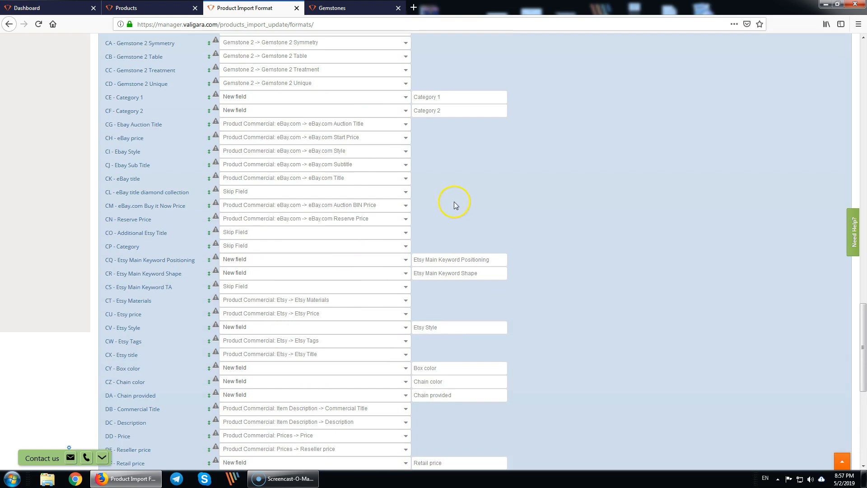
{"action": "scroll", "coordinate": [455, 202], "scroll_direction": "down", "scroll_amount": 7}
- Run the product import and open the resulting batch 178401
{"action": "left_click", "coordinate": [230, 415]}
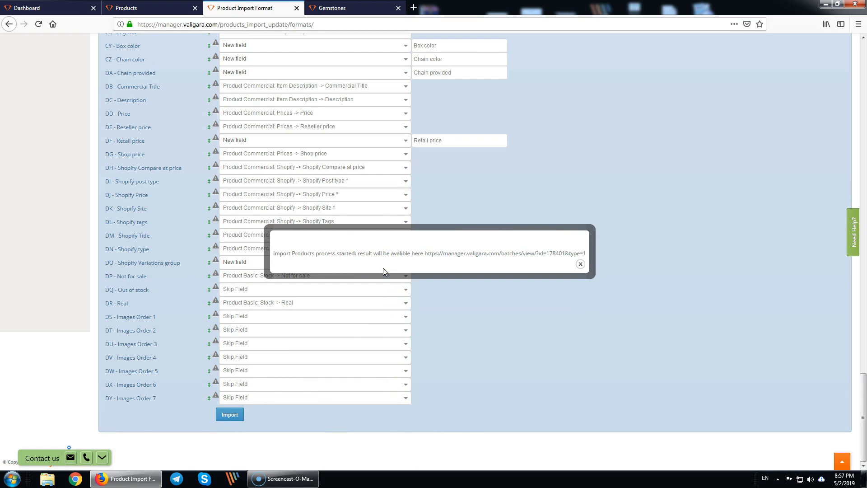
{"action": "left_click", "coordinate": [478, 255]}
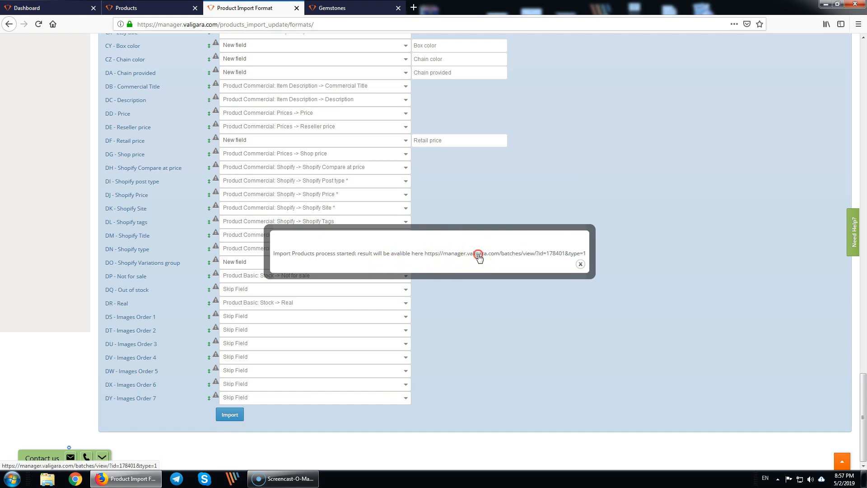
{"action": "left_click", "coordinate": [334, 9]}
- Once the batch completes at 43/43, open its imported products in a new tab
{"action": "right_click", "coordinate": [217, 256]}
{"action": "scroll", "coordinate": [217, 256], "scroll_direction": "down", "scroll_amount": 2}
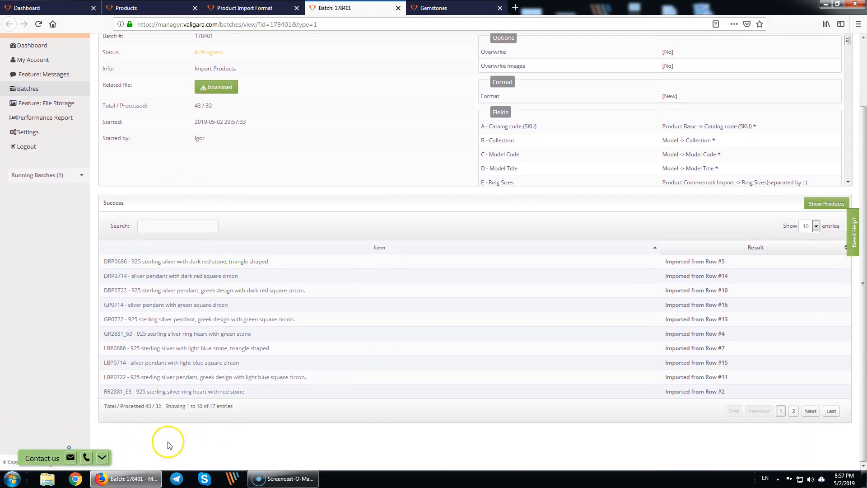
{"action": "left_click", "coordinate": [141, 442]}
{"action": "left_click_drag", "start_coordinate": [194, 105], "coordinate": [206, 106]}
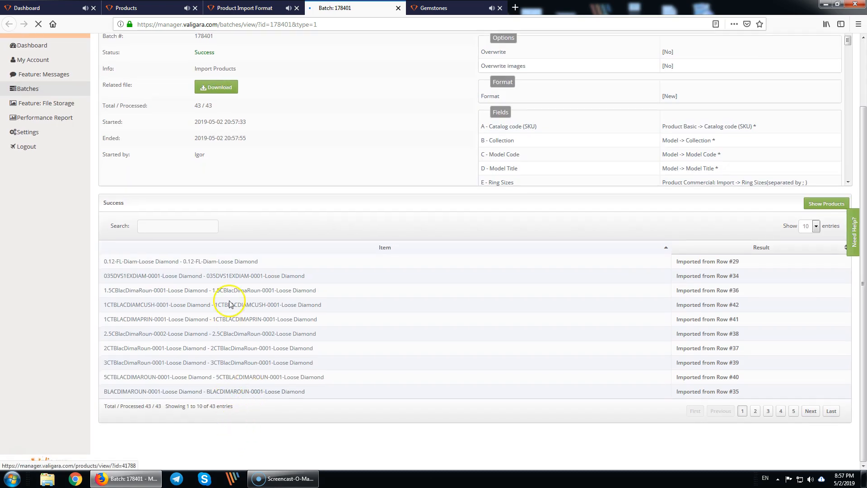
{"action": "middle_click", "coordinate": [832, 204]}
{"action": "left_click", "coordinate": [427, 8]}
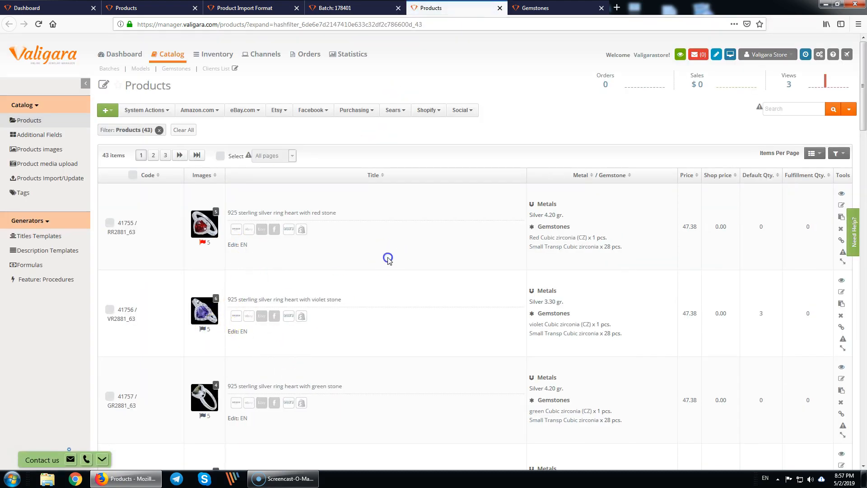
- Scroll through the list of 43 imported products
{"action": "scroll", "coordinate": [388, 258], "scroll_direction": "down", "scroll_amount": 2}
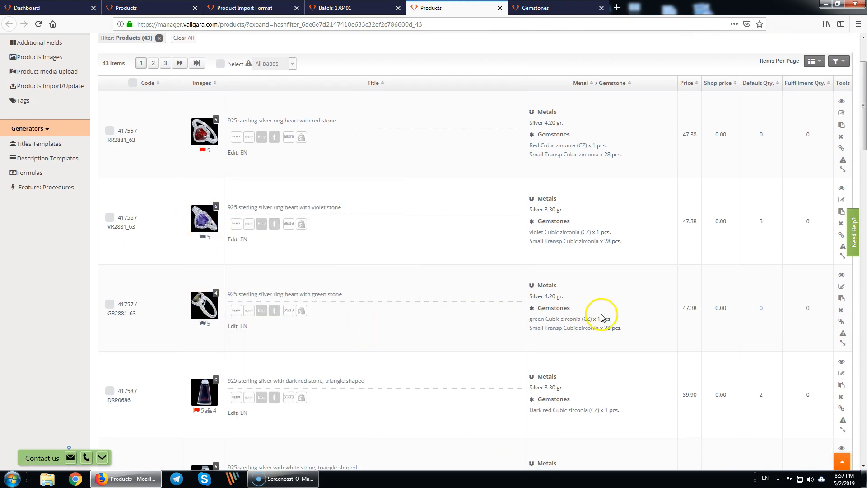
{"action": "left_click", "coordinate": [408, 278]}
{"action": "scroll", "coordinate": [264, 256], "scroll_direction": "up", "scroll_amount": 3}
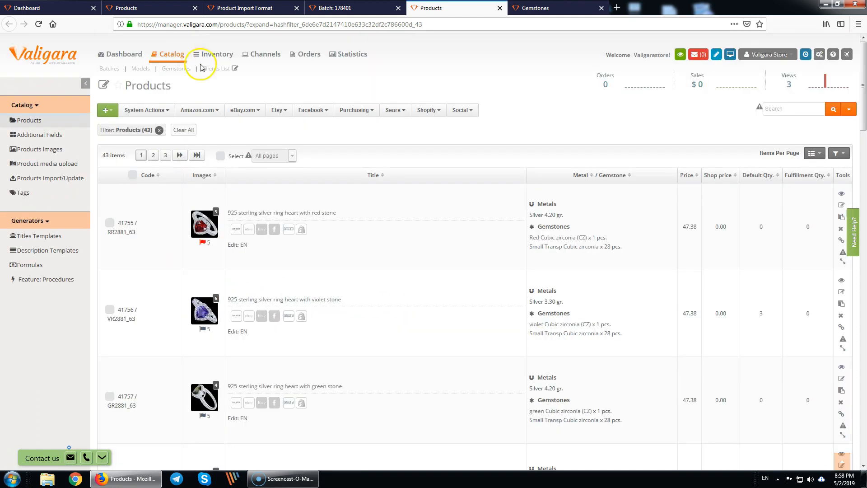
- Open the Models list in a new tab, then view the 31-item Gemstones inventory
{"action": "middle_click", "coordinate": [141, 69]}
{"action": "left_click", "coordinate": [538, 8]}
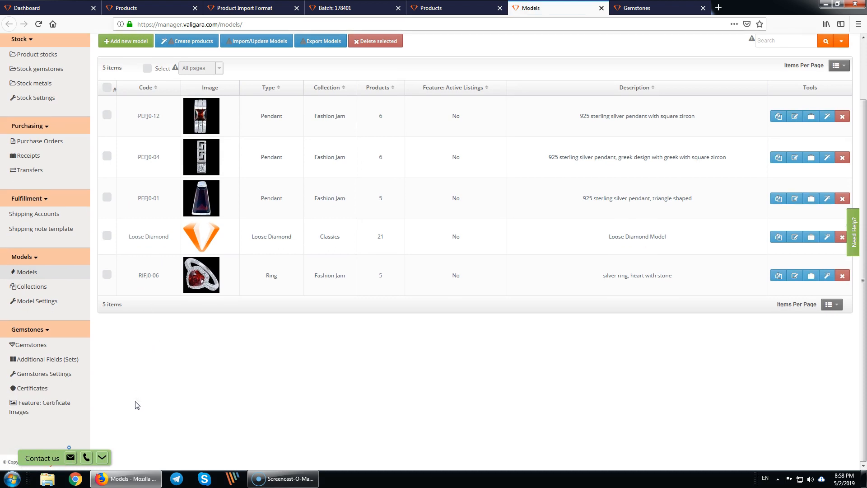
{"action": "left_click", "coordinate": [58, 343]}
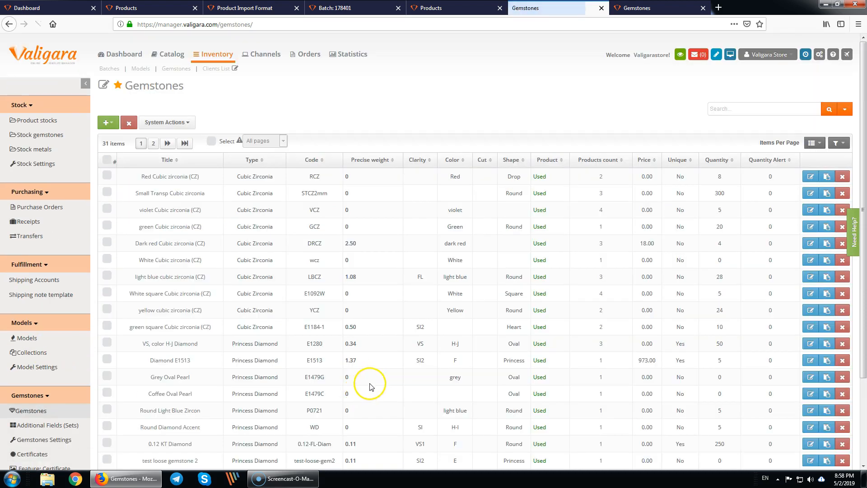
{"action": "scroll", "coordinate": [371, 383], "scroll_direction": "down", "scroll_amount": 3}
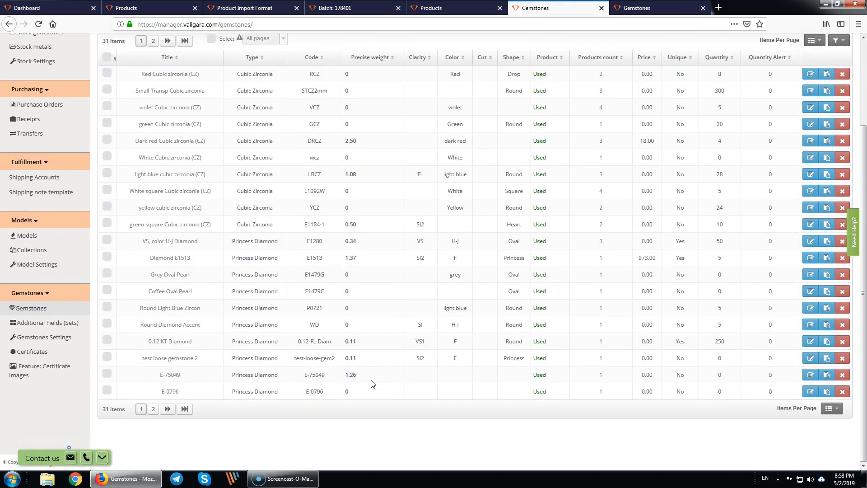
{"action": "scroll", "coordinate": [371, 385], "scroll_direction": "up", "scroll_amount": 3}
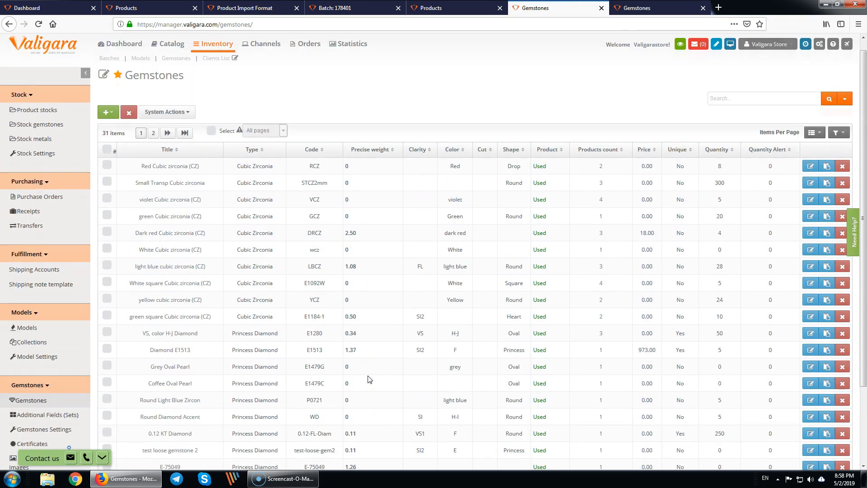
- On the Products images page, drag product 41764's third image to a new position
{"action": "left_click", "coordinate": [429, 7]}
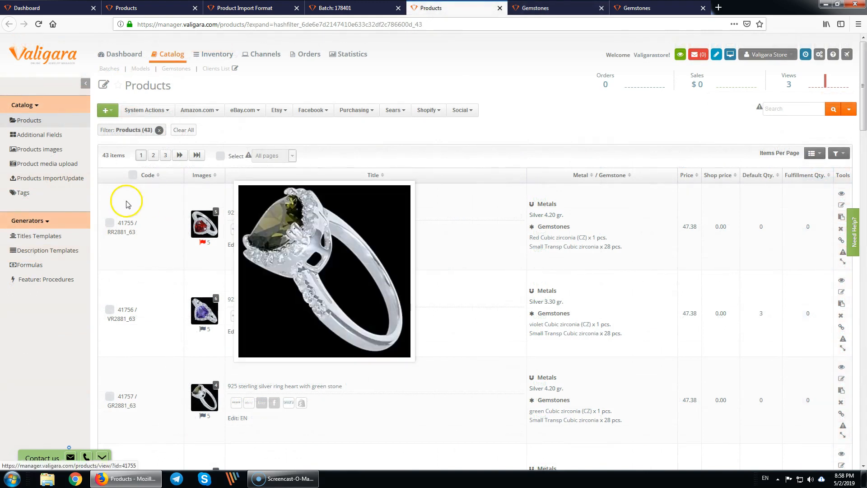
{"action": "left_click", "coordinate": [25, 149]}
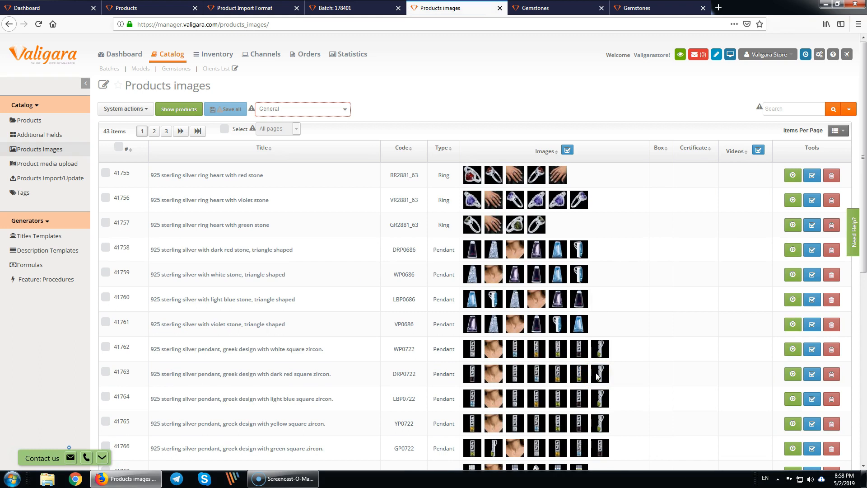
{"action": "mouse_move", "coordinate": [522, 403]}
{"action": "left_mouse_down"}
{"action": "mouse_move", "coordinate": [542, 402]}
{"action": "mouse_move", "coordinate": [532, 412]}
{"action": "left_mouse_up"}
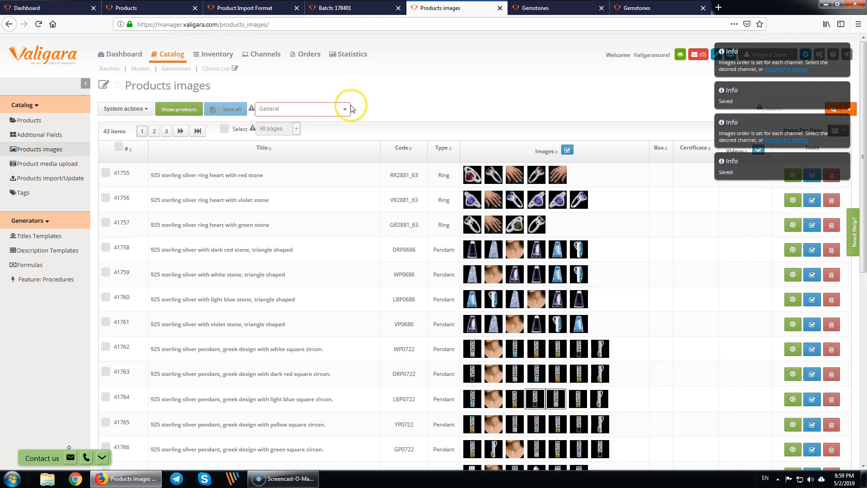
{"action": "scroll", "coordinate": [396, 296], "scroll_direction": "down", "scroll_amount": 3}
{"action": "scroll", "coordinate": [387, 299], "scroll_direction": "down", "scroll_amount": 3}
{"action": "scroll", "coordinate": [387, 300], "scroll_direction": "up", "scroll_amount": 6}
- Check the image-order channel list, leaving it unchanged
{"action": "left_click", "coordinate": [329, 64]}
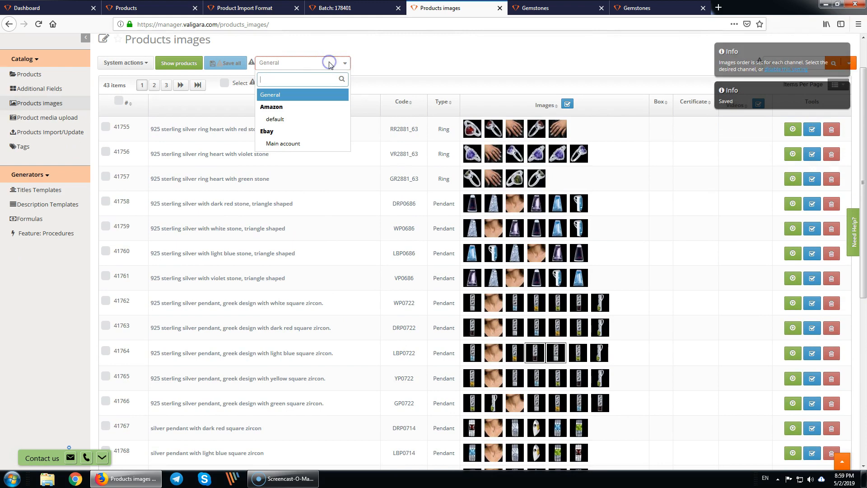
{"action": "left_click", "coordinate": [371, 54]}
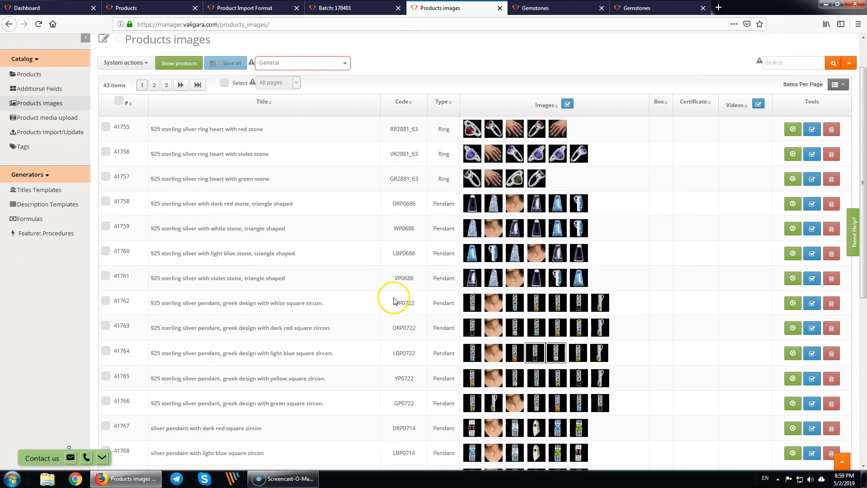
{"action": "scroll", "coordinate": [323, 290], "scroll_direction": "up", "scroll_amount": 1}
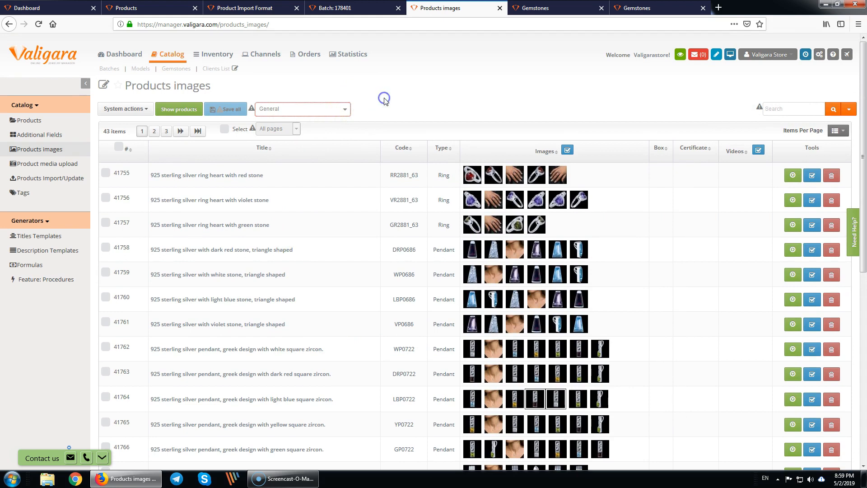
{"action": "left_click", "coordinate": [319, 86]}
{"action": "left_click", "coordinate": [298, 89]}
{"action": "left_click", "coordinate": [272, 86]}
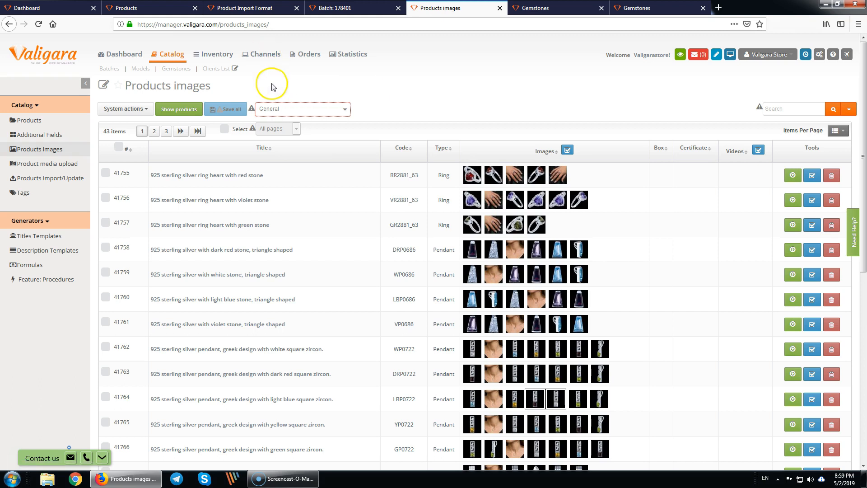
- Close both Gemstones tabs and open the Channels overview in a new tab
{"action": "middle_click", "coordinate": [548, 8]}
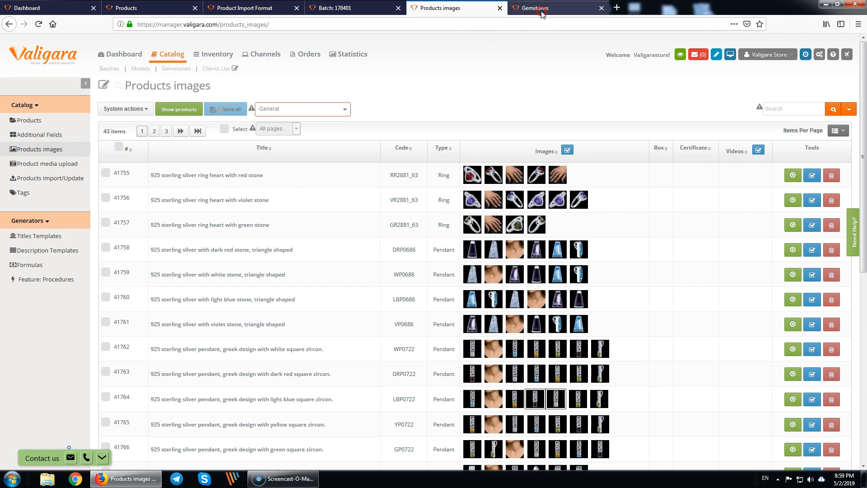
{"action": "middle_click", "coordinate": [547, 8]}
{"action": "middle_click", "coordinate": [264, 53]}
- From the Channels overview, start a new Shopify account in the Shopify settings
{"action": "left_click", "coordinate": [533, 8]}
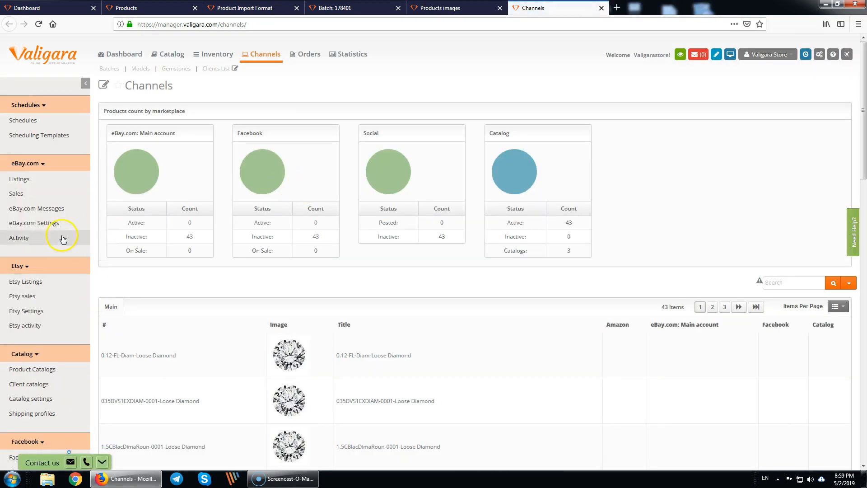
{"action": "scroll", "coordinate": [50, 380], "scroll_direction": "down", "scroll_amount": 6}
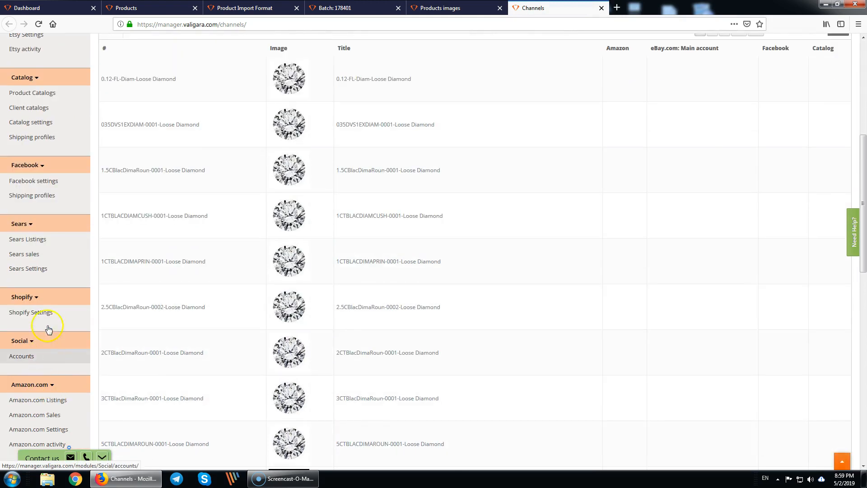
{"action": "left_click", "coordinate": [40, 316]}
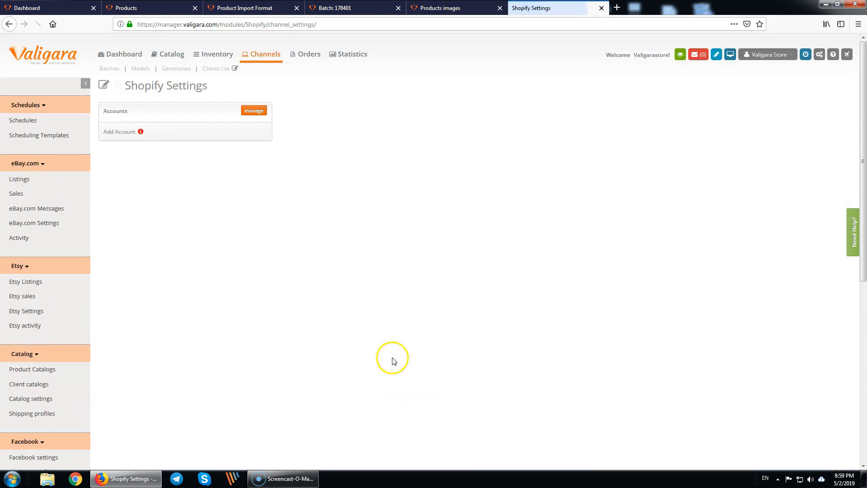
{"action": "left_click", "coordinate": [118, 132]}
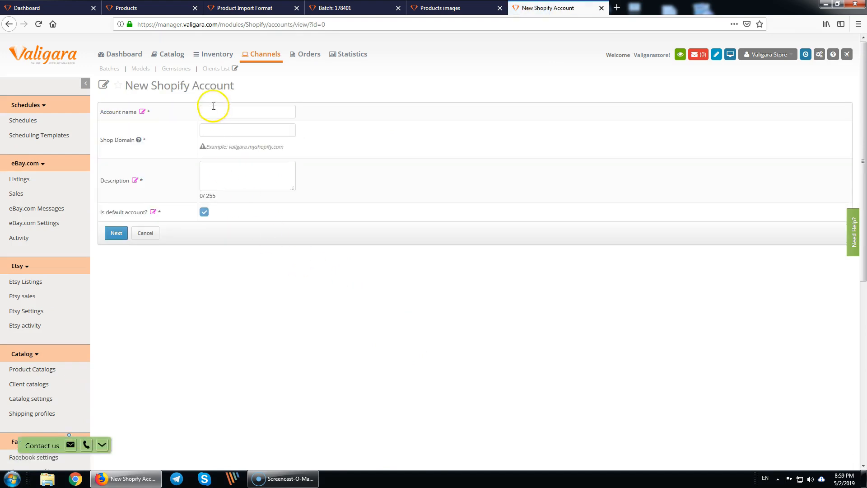
- Name the account 'aliVara demo account' and paste aliVara into the shop domain
{"action": "left_click", "coordinate": [264, 112]}
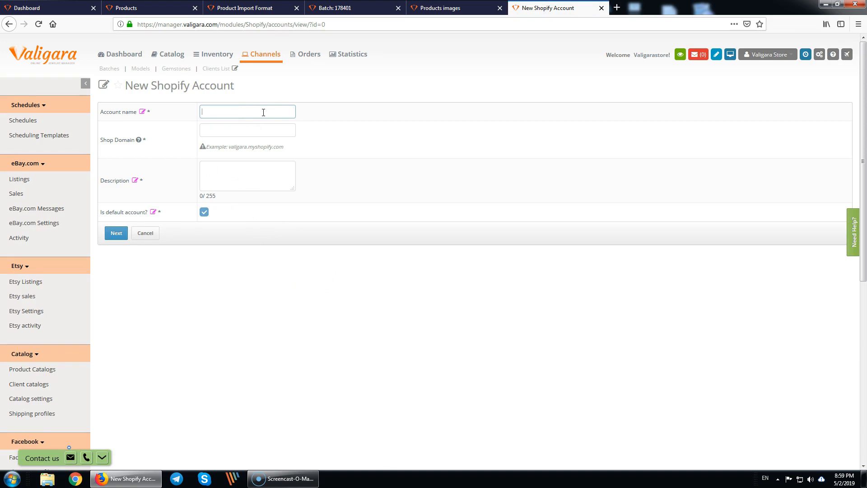
{"action": "type", "text": "aliVara demo account"}
{"action": "left_click", "coordinate": [228, 132]}
{"action": "double_click", "coordinate": [211, 112]}
{"action": "key", "text": "ctrl+c"}
{"action": "left_click", "coordinate": [221, 130]}
{"action": "key", "text": "ctrl+v"}
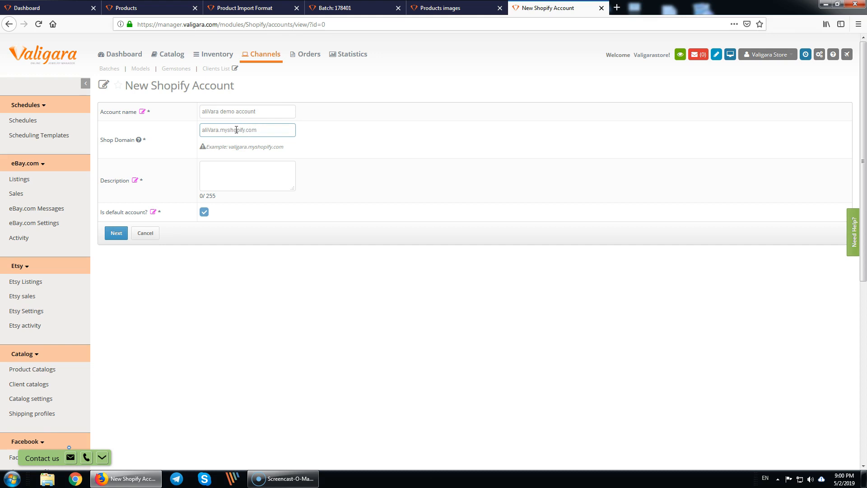
{"action": "key", "text": "ctrl+t"}
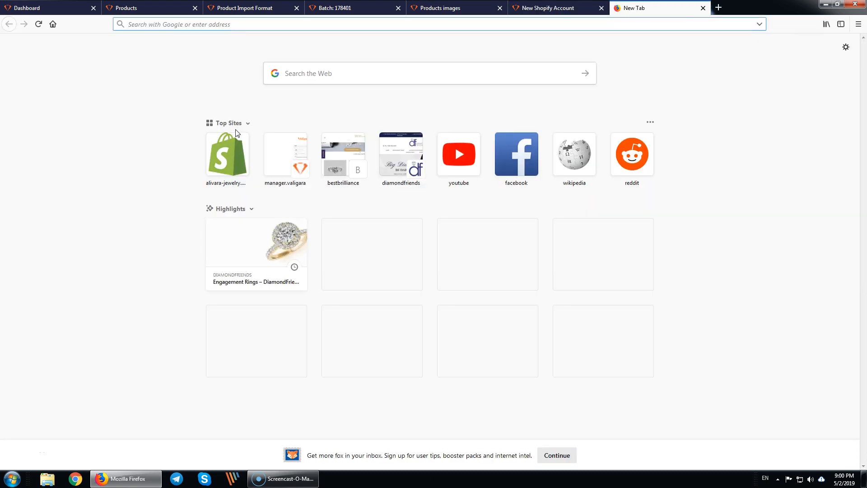
- Open the alivara-jewelry store admin, select its myshopify domain, and return to the account form
{"action": "left_click", "coordinate": [228, 154]}
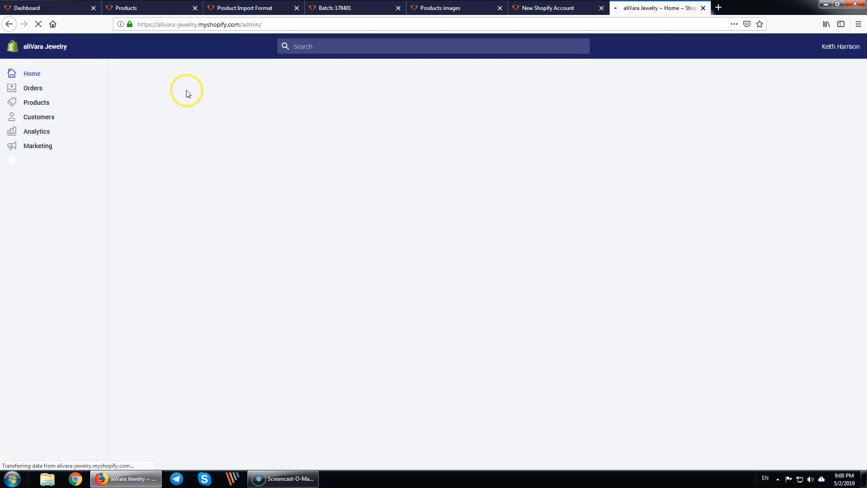
{"action": "double_click", "coordinate": [181, 24]}
{"action": "left_click", "coordinate": [159, 26]}
{"action": "left_click_drag", "start_coordinate": [158, 25], "coordinate": [239, 24]}
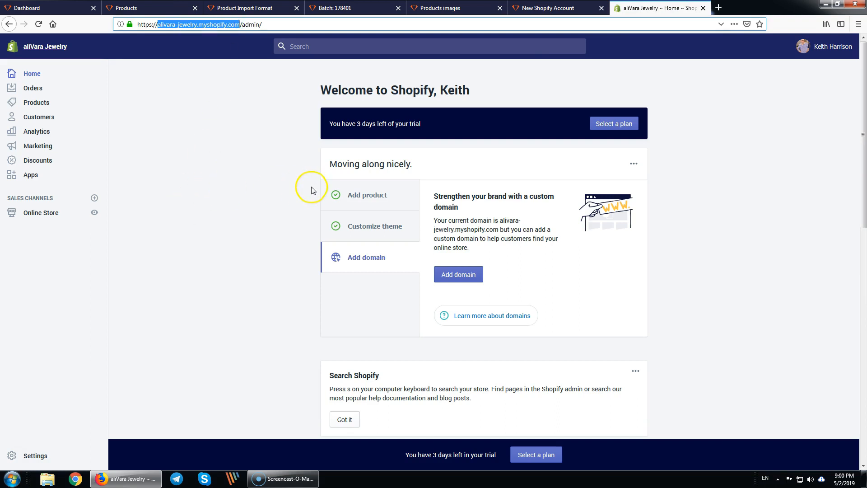
{"action": "left_click", "coordinate": [558, 10]}
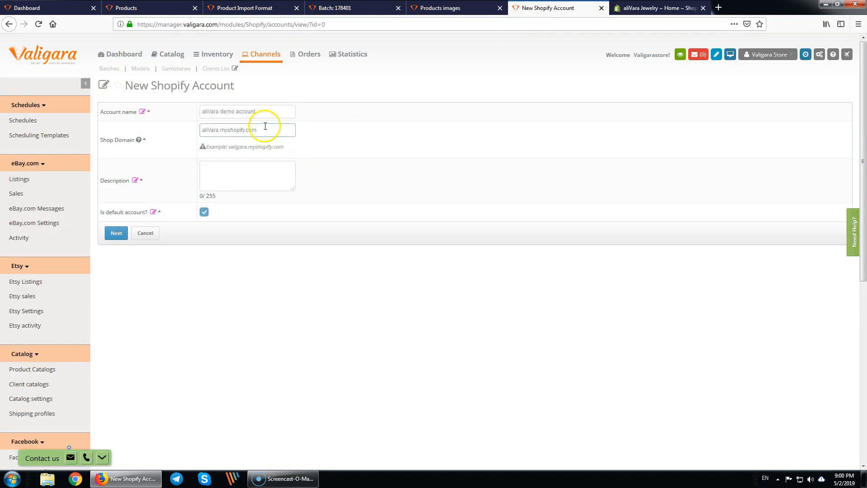
- Replace the shop domain with alivara-jewelry.myshopify.com and save the new Shopify account
{"action": "left_click_drag", "start_coordinate": [271, 129], "coordinate": [169, 135]}
{"action": "key", "text": "ctrl+v"}
{"action": "left_click", "coordinate": [116, 233]}
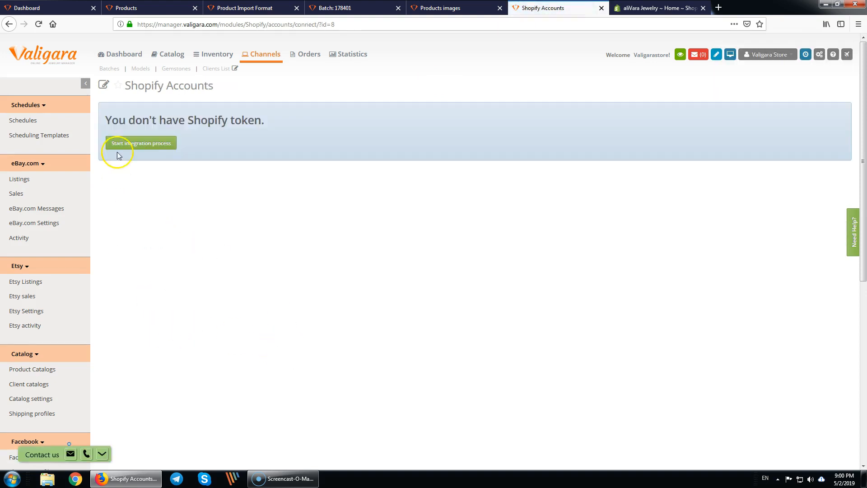
- Start the Shopify integration process for the saved aliVara demo account
{"action": "left_click_drag", "start_coordinate": [112, 120], "coordinate": [252, 174]}
{"action": "left_click", "coordinate": [239, 199]}
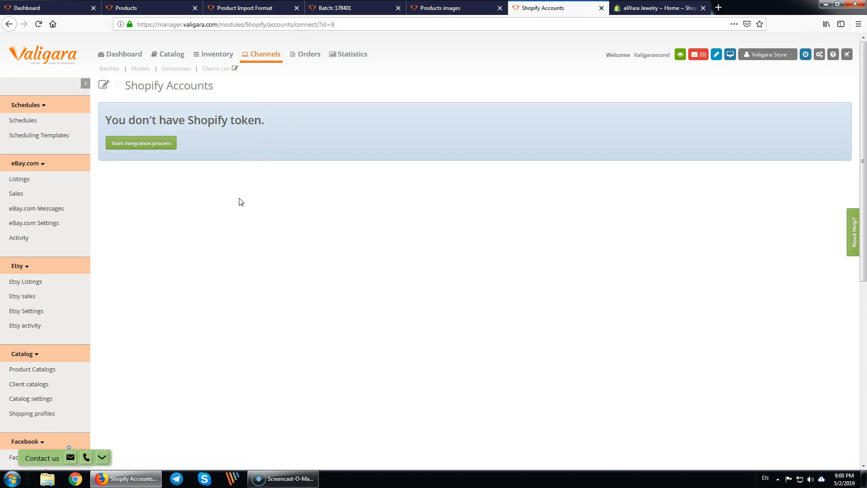
{"action": "left_click", "coordinate": [152, 211]}
{"action": "left_click", "coordinate": [149, 147]}
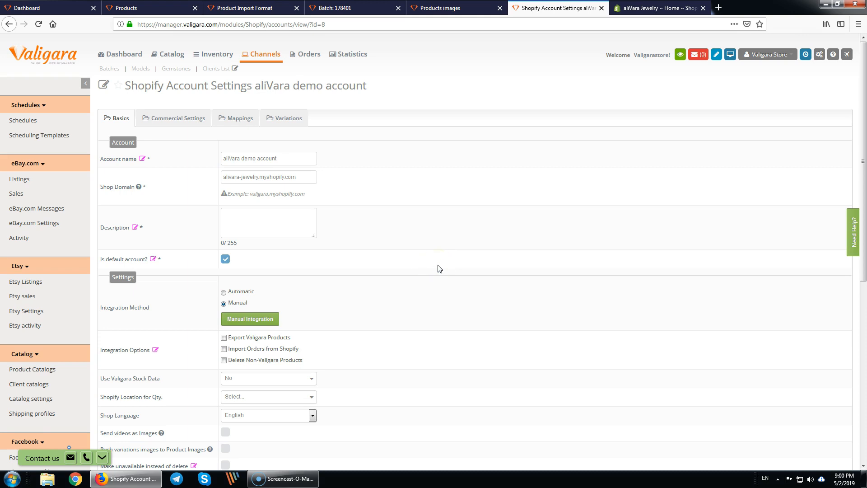
- Enable exporting Valigara products to Shopify and importing orders from Shopify
{"action": "scroll", "coordinate": [448, 265], "scroll_direction": "down", "scroll_amount": 5}
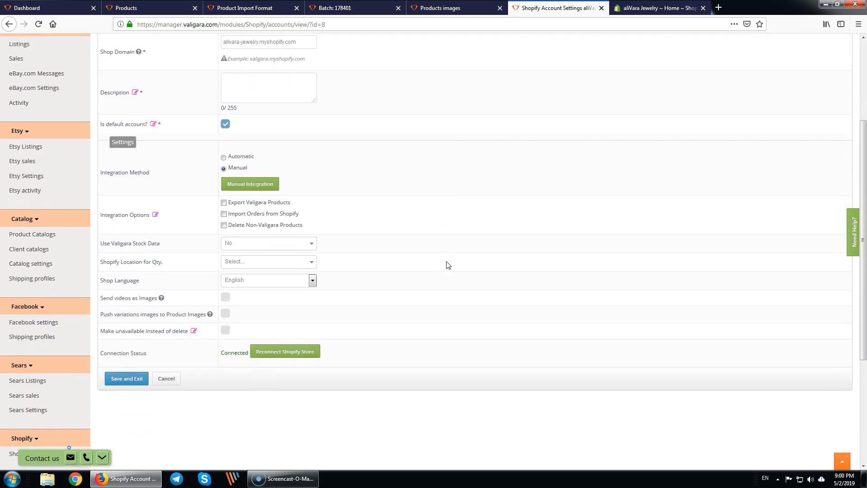
{"action": "scroll", "coordinate": [448, 265], "scroll_direction": "up", "scroll_amount": 5}
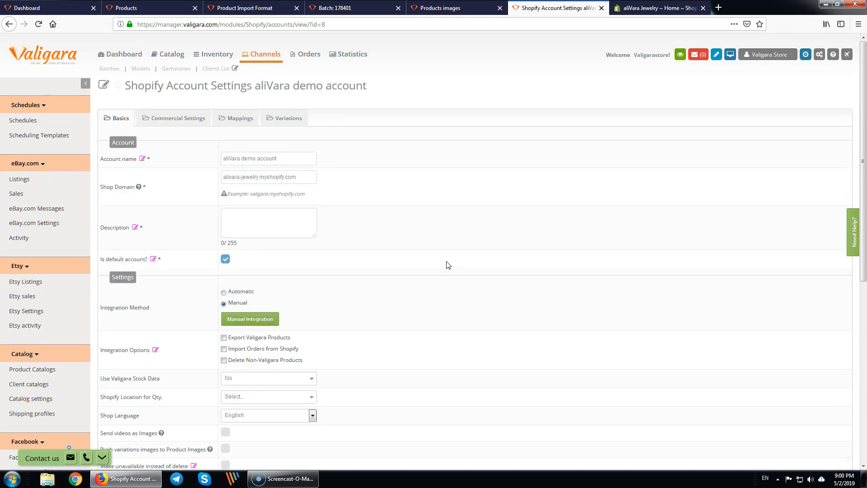
{"action": "scroll", "coordinate": [448, 265], "scroll_direction": "down", "scroll_amount": 7}
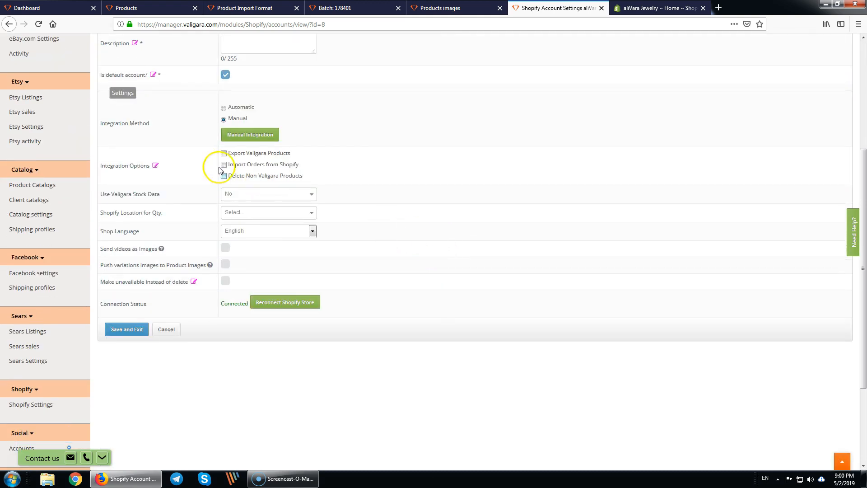
{"action": "left_click", "coordinate": [224, 154]}
{"action": "left_click", "coordinate": [224, 166]}
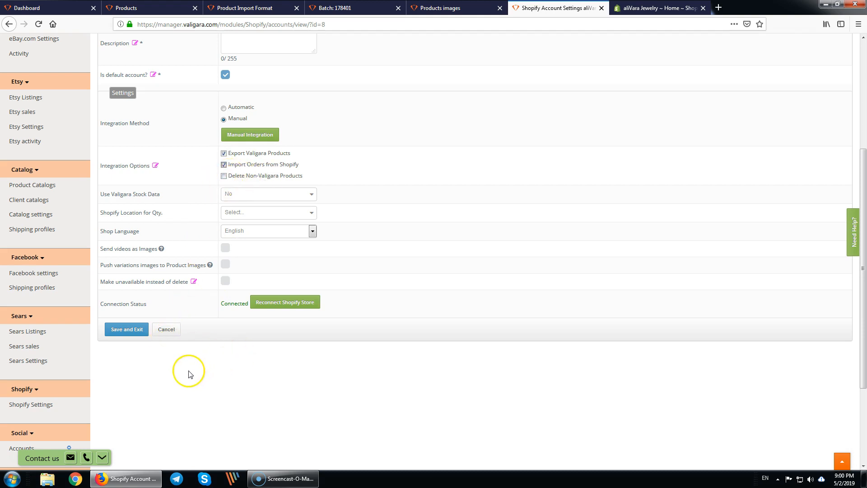
- Turn on make-unavailable-instead-of-delete and variation-image pushing, leaving videos-as-images off
{"action": "left_click", "coordinate": [225, 280]}
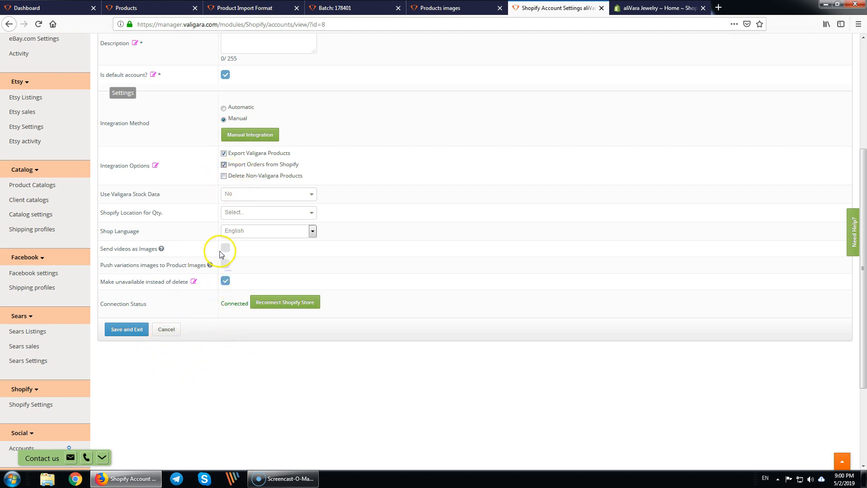
{"action": "left_click", "coordinate": [225, 249]}
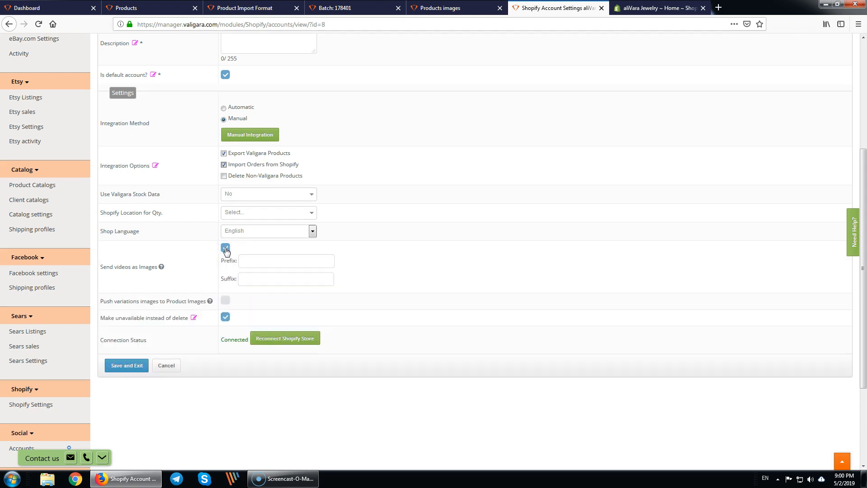
{"action": "left_click", "coordinate": [225, 249]}
{"action": "left_click", "coordinate": [225, 265]}
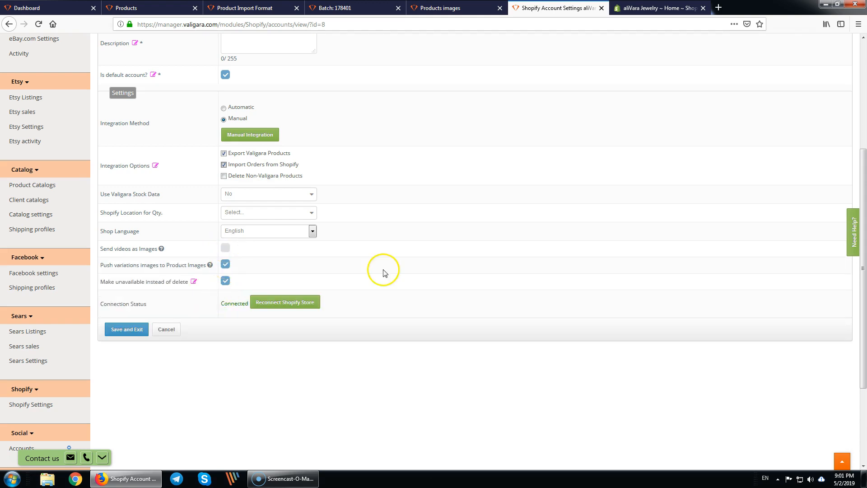
{"action": "scroll", "coordinate": [366, 277], "scroll_direction": "up", "scroll_amount": 5}
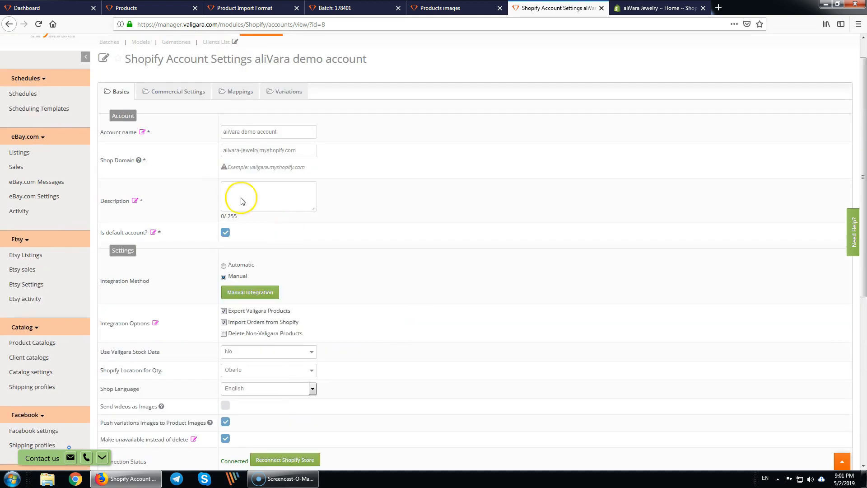
{"action": "left_click", "coordinate": [183, 118]}
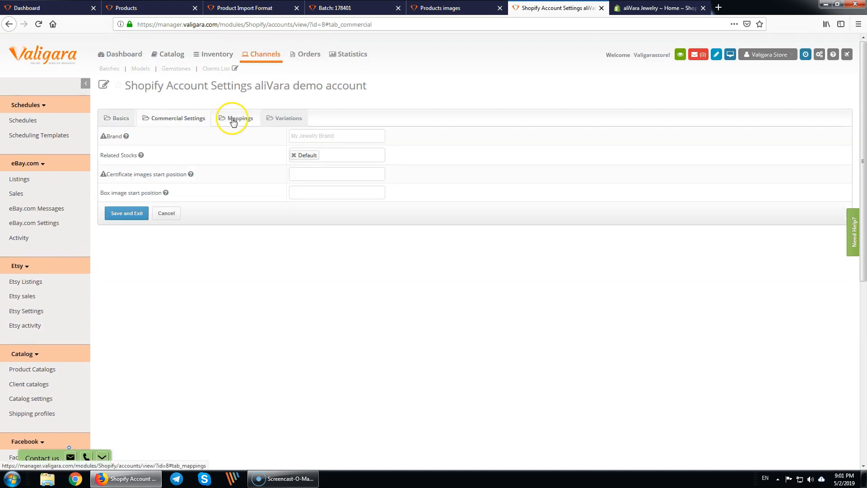
- Set certificate images start position to 2 and box image start position to 5
{"action": "left_click", "coordinate": [311, 176]}
{"action": "type", "text": "2"}
{"action": "left_click", "coordinate": [305, 195]}
{"action": "left_click", "coordinate": [274, 256]}
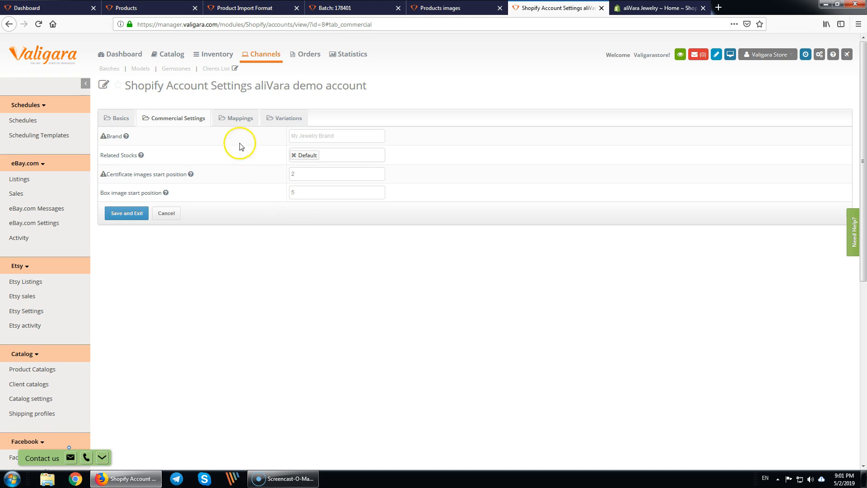
{"action": "left_click", "coordinate": [238, 121]}
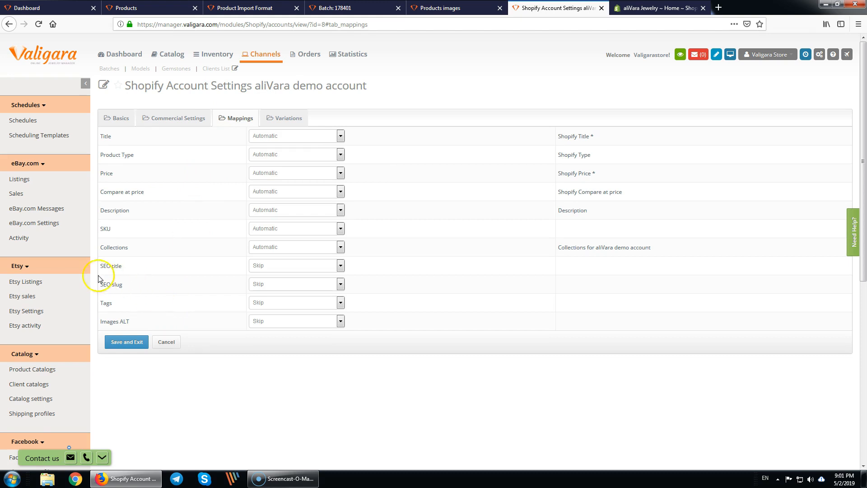
- Map SEO title as a system field to Product: Shopify Title
{"action": "left_click", "coordinate": [132, 268]}
{"action": "left_click", "coordinate": [321, 271]}
{"action": "left_click", "coordinate": [297, 286]}
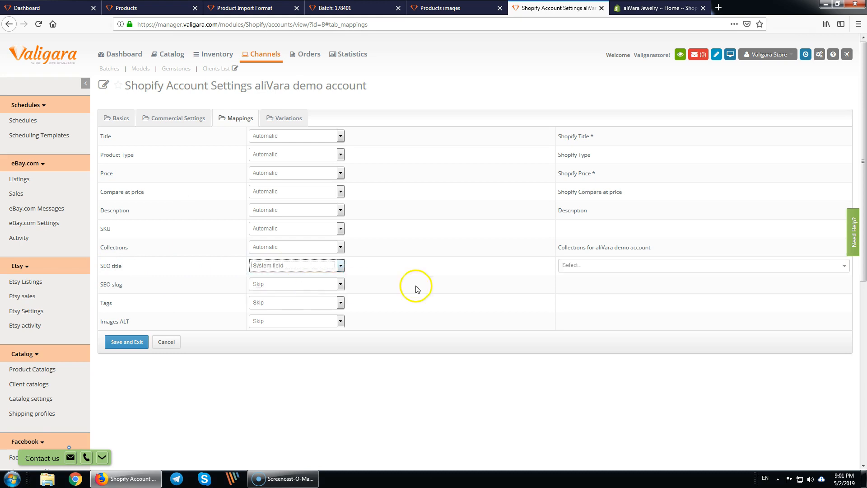
{"action": "left_click", "coordinate": [656, 270]}
{"action": "type", "text": "shopify"}
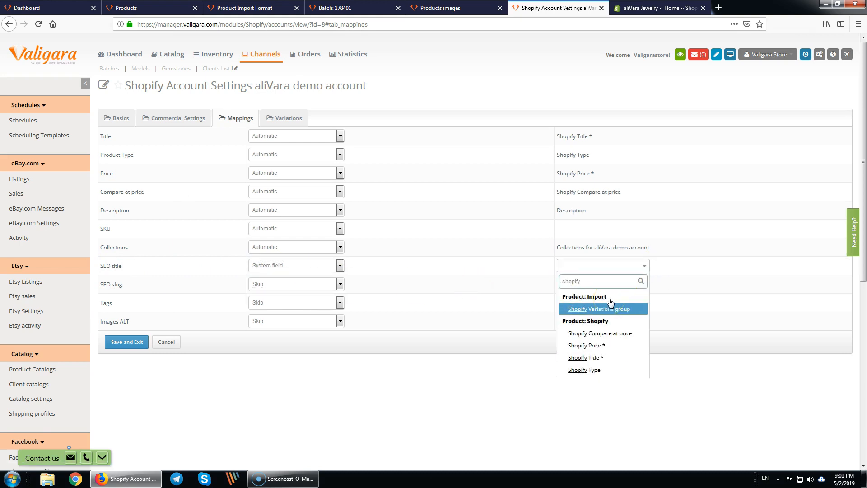
{"action": "left_click", "coordinate": [596, 357]}
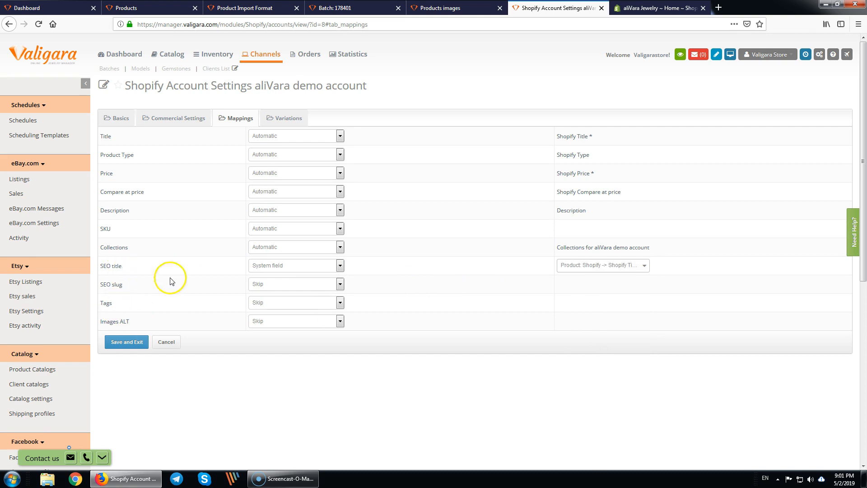
- Map SEO slug as a system field to Product: Shopify Title
{"action": "left_click", "coordinate": [340, 284]}
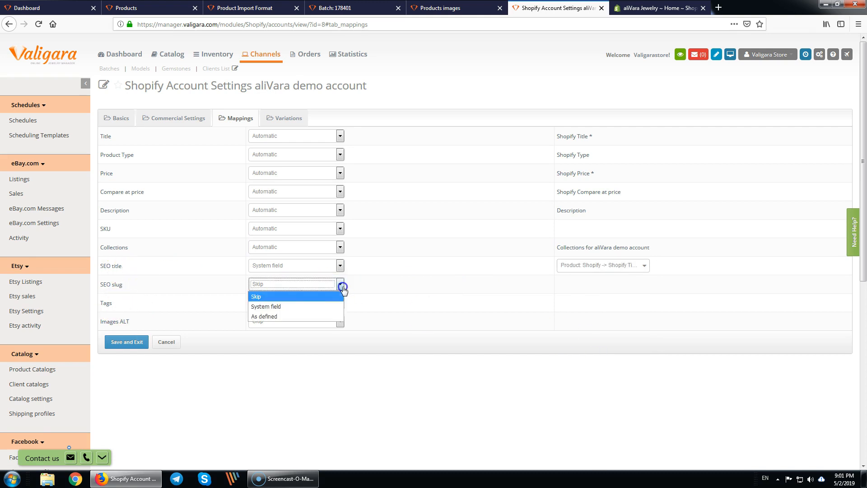
{"action": "left_click", "coordinate": [306, 304]}
{"action": "left_click", "coordinate": [581, 285]}
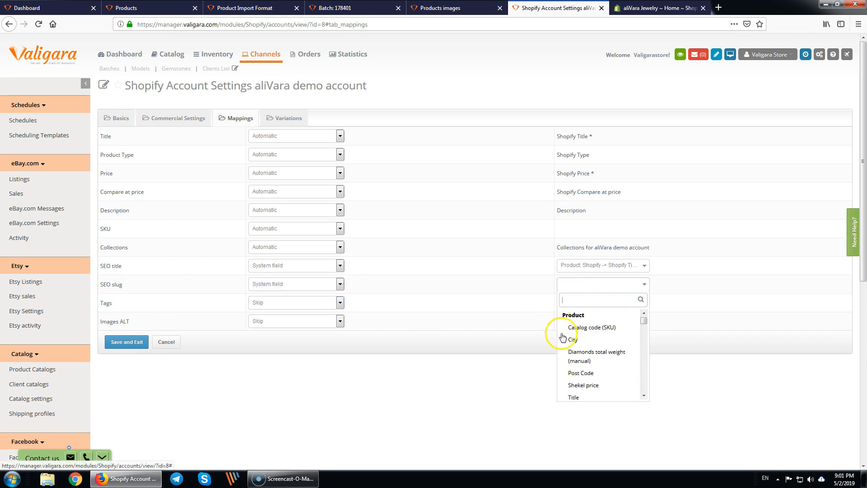
{"action": "type", "text": "shopi"}
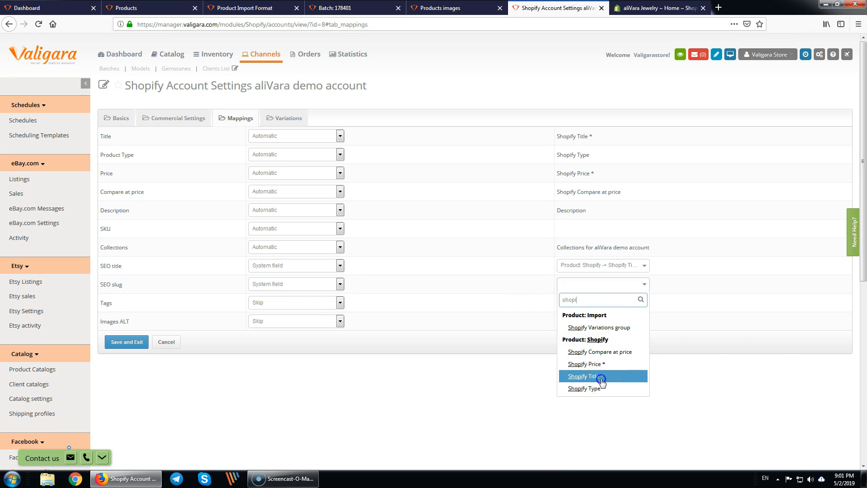
{"action": "left_click", "coordinate": [601, 380]}
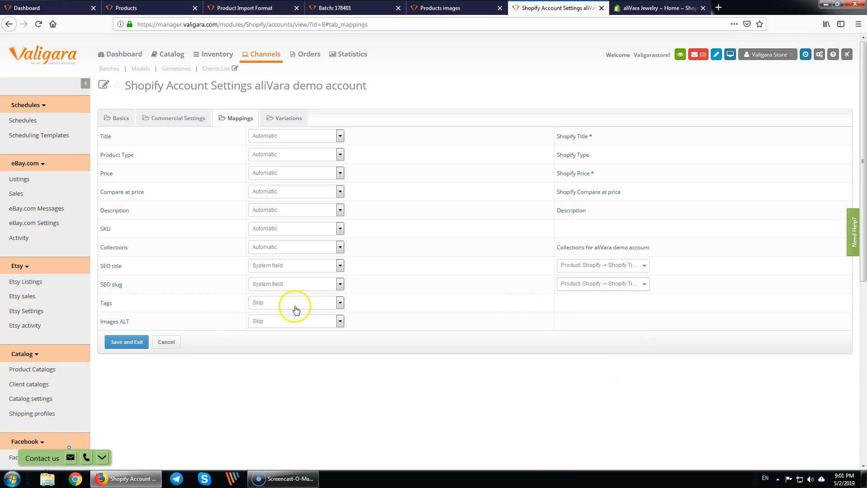
- Map Images ALT as a system field to Product: Shopify -> Shopify Title
{"action": "left_click", "coordinate": [290, 322]}
{"action": "left_click", "coordinate": [288, 344]}
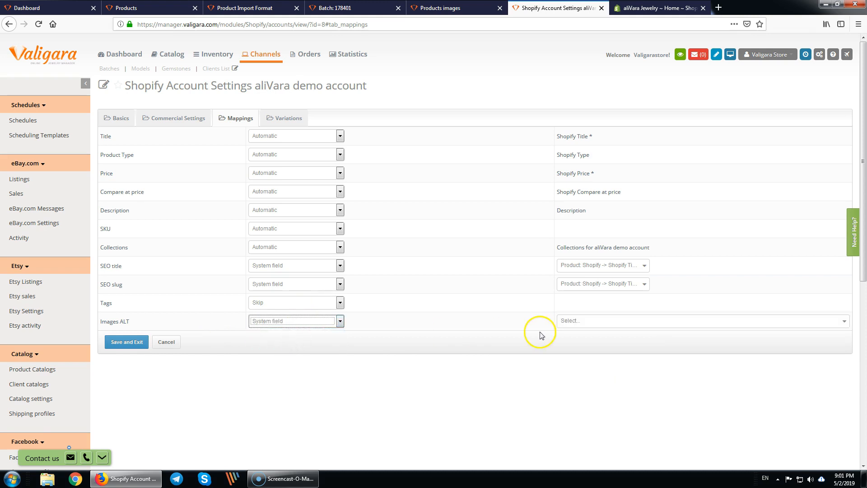
{"action": "left_click", "coordinate": [588, 321]}
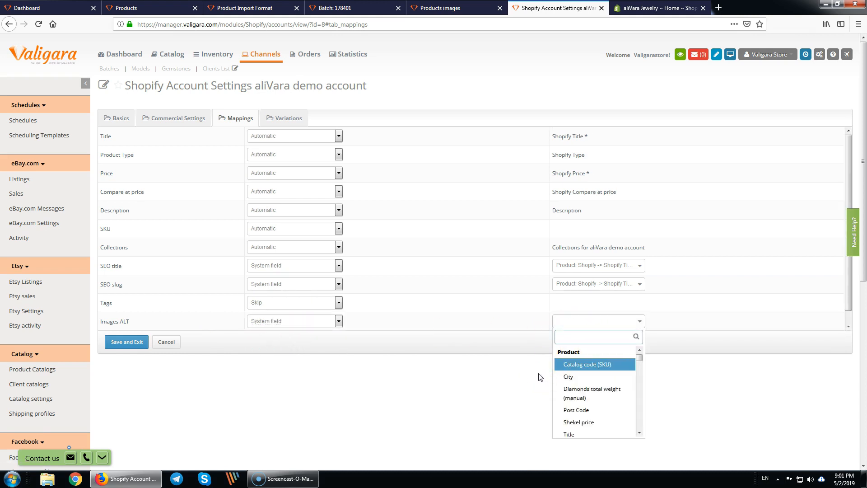
{"action": "type", "text": "title"}
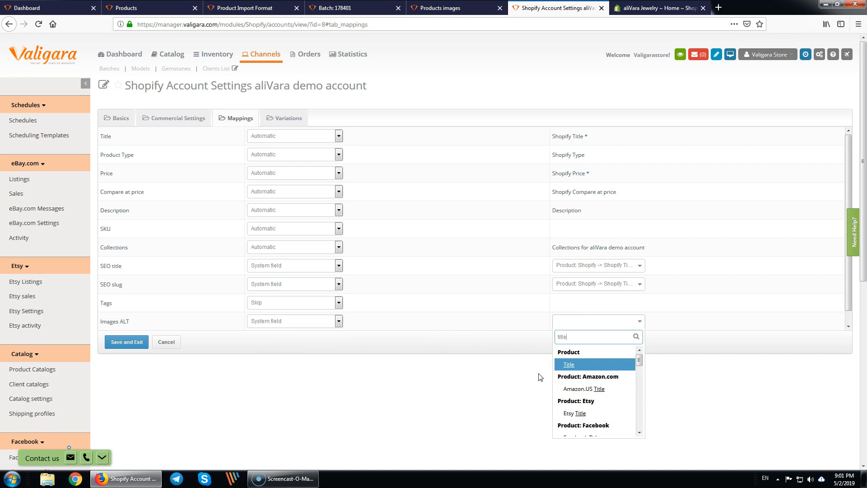
{"action": "left_click", "coordinate": [564, 391]}
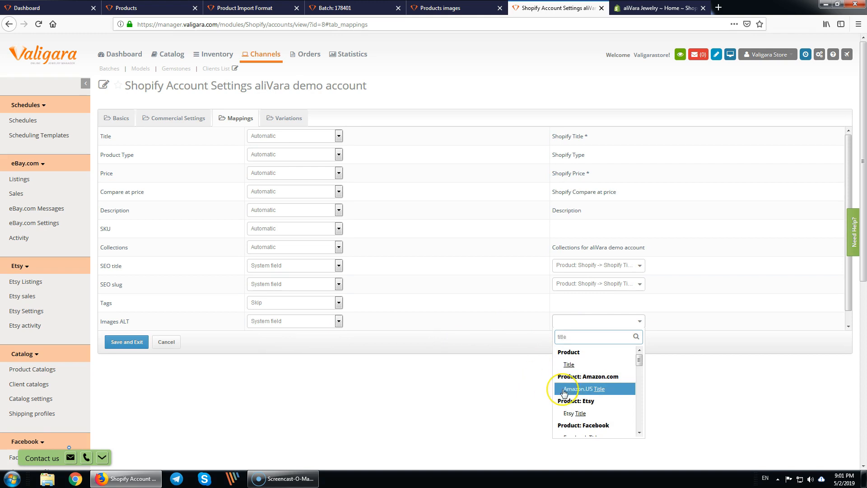
{"action": "type", "text": "shoi"}
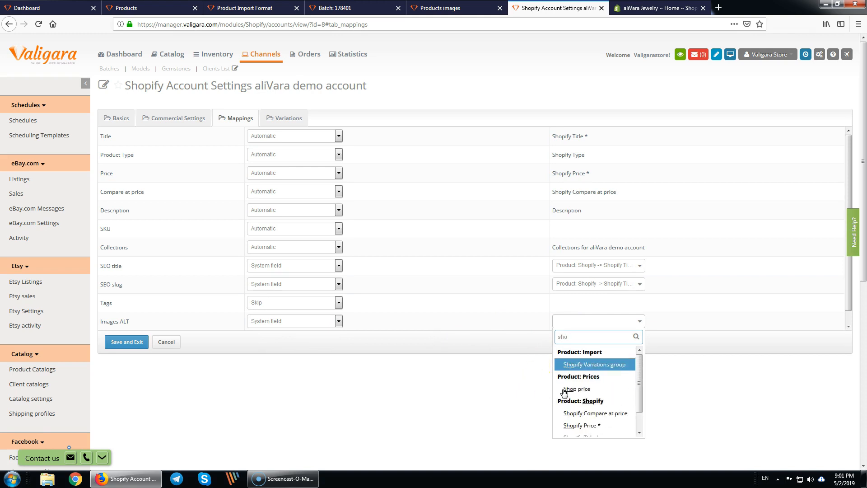
{"action": "key", "text": "BackSpace"}
{"action": "type", "text": "pife"}
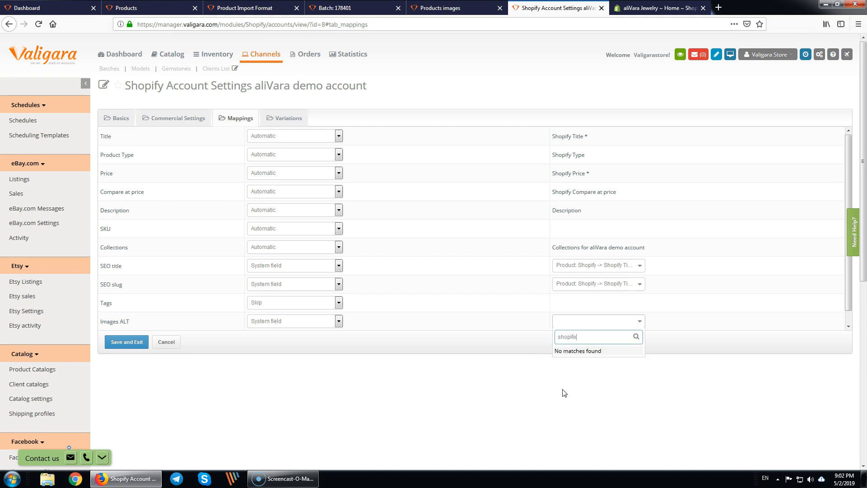
{"action": "key", "text": "BackSpace"}
{"action": "left_click", "coordinate": [593, 413]}
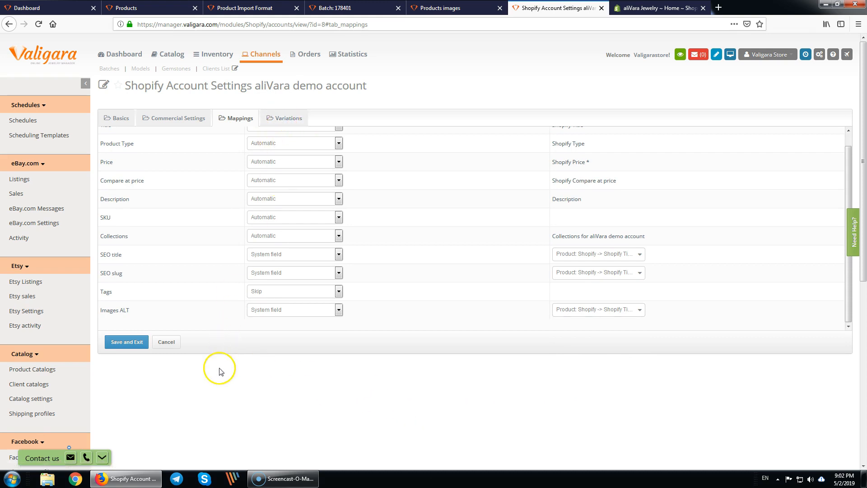
- Save and exit the mappings, then select every product in the reloaded Products list
{"action": "left_click", "coordinate": [124, 342]}
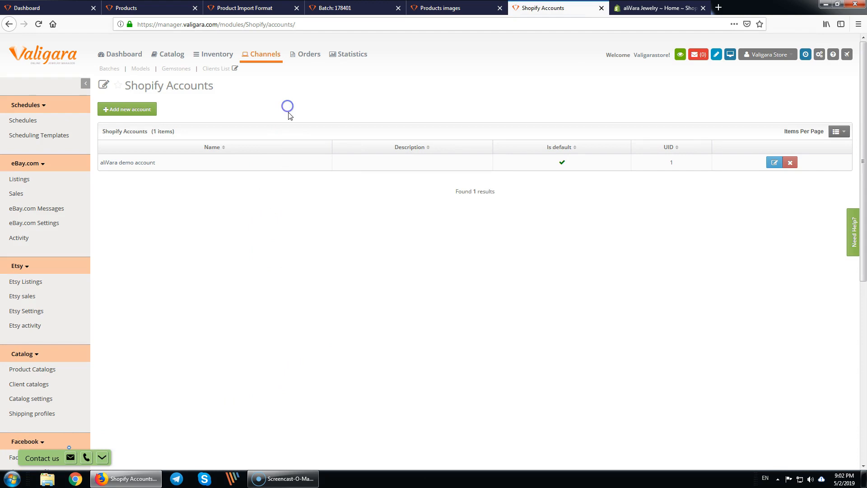
{"action": "key", "text": "ctrl+2"}
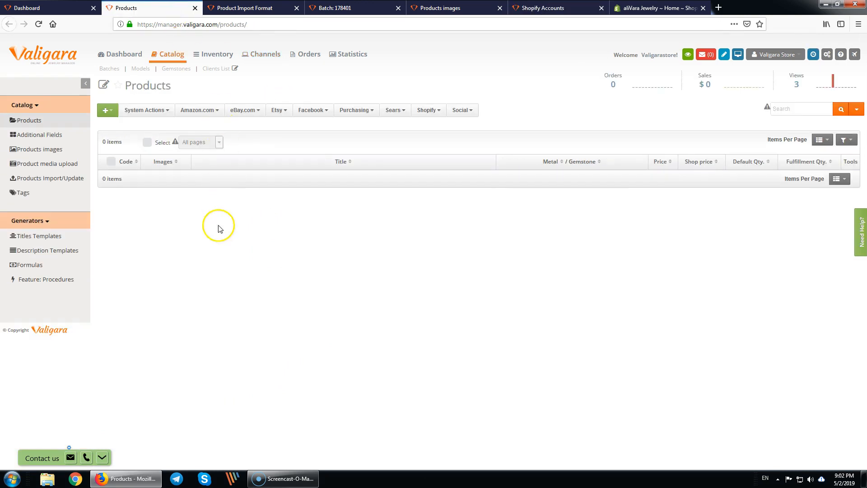
{"action": "key", "text": "F5"}
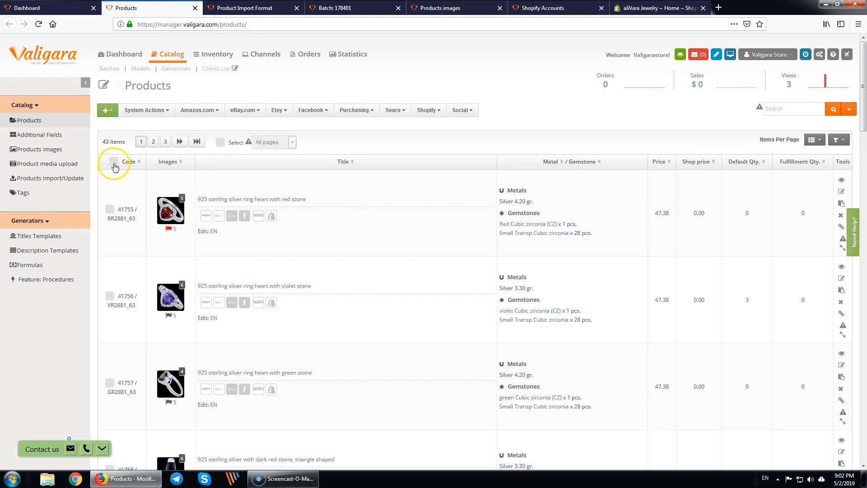
{"action": "left_click", "coordinate": [114, 162]}
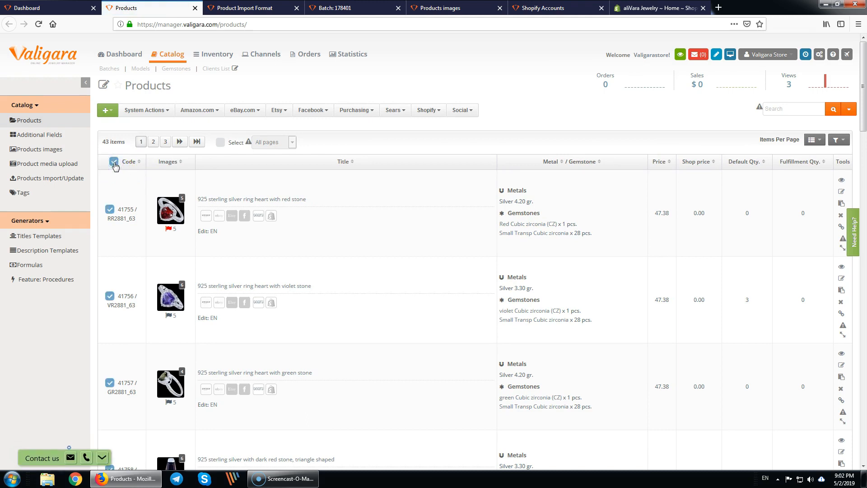
- Run a Shopify integration on the selected products and dismiss the no-products error
{"action": "left_click", "coordinate": [430, 111]}
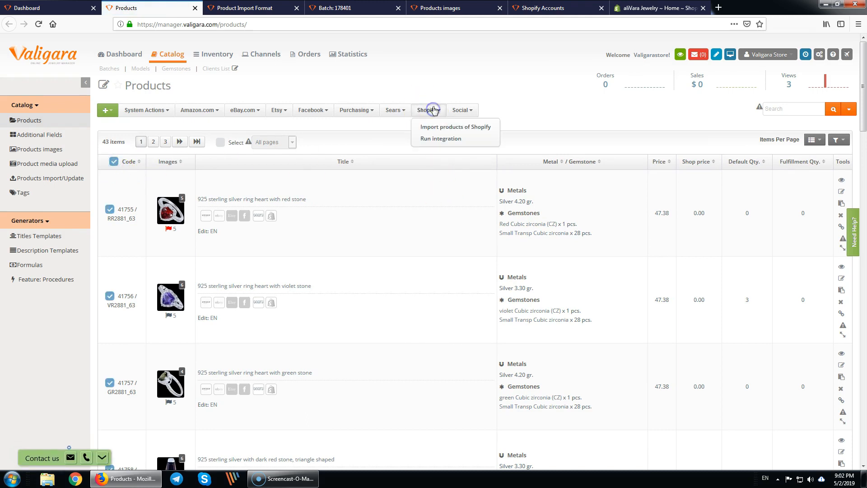
{"action": "left_click", "coordinate": [444, 140]}
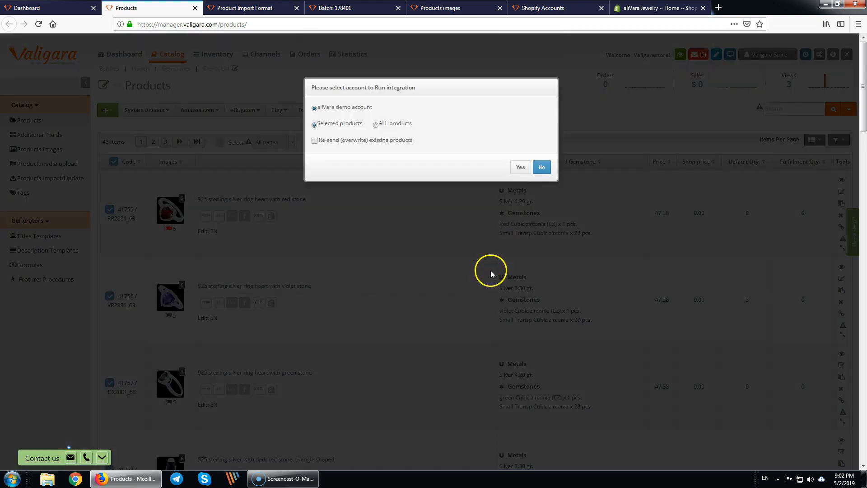
{"action": "left_click", "coordinate": [521, 167]}
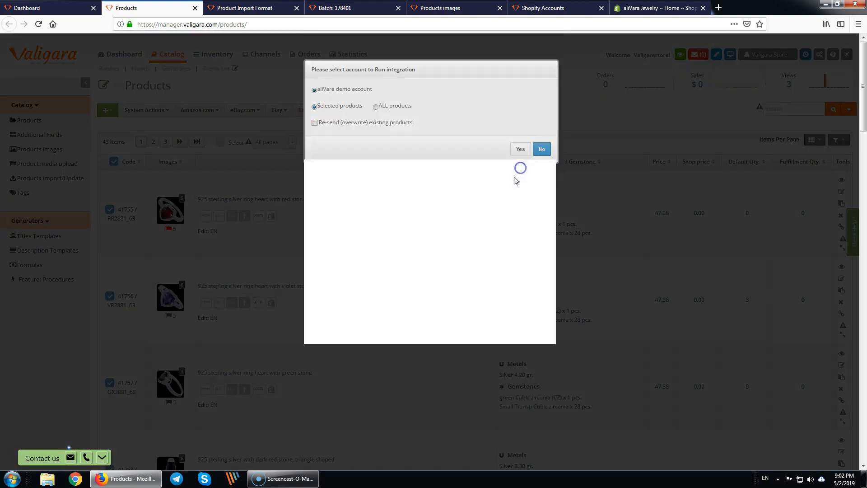
{"action": "left_click_drag", "start_coordinate": [469, 253], "coordinate": [524, 254]}
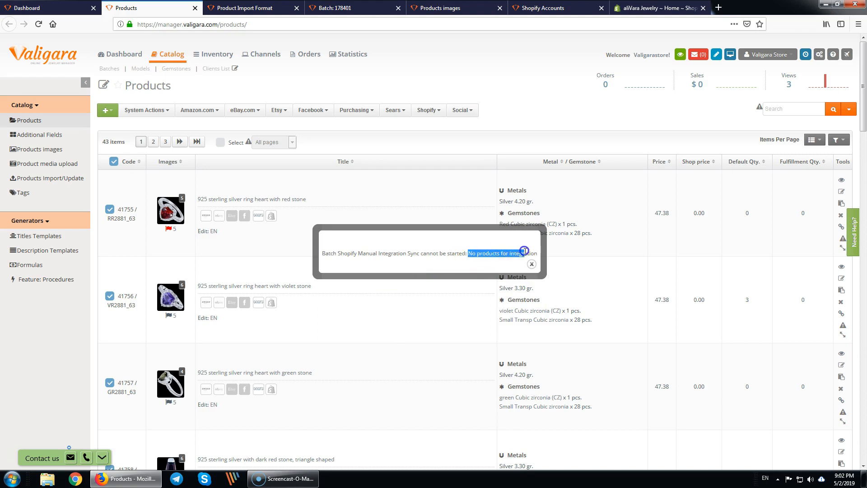
{"action": "left_click", "coordinate": [532, 266]}
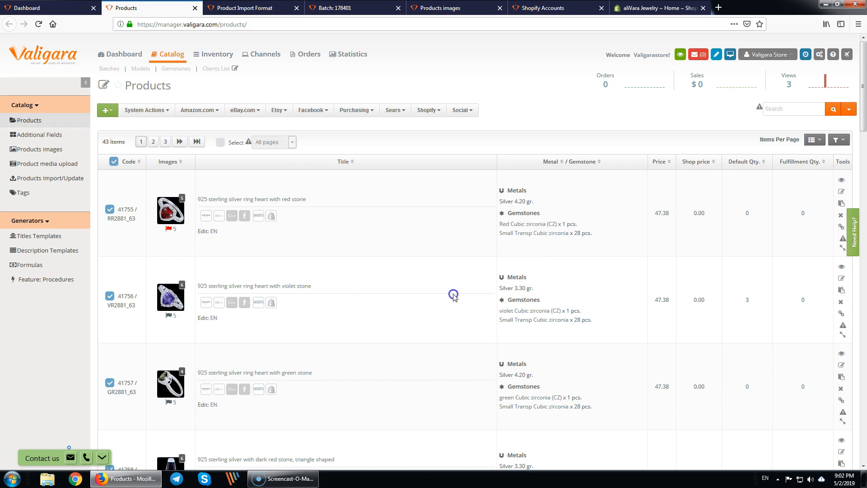
{"action": "middle_click", "coordinate": [171, 214]}
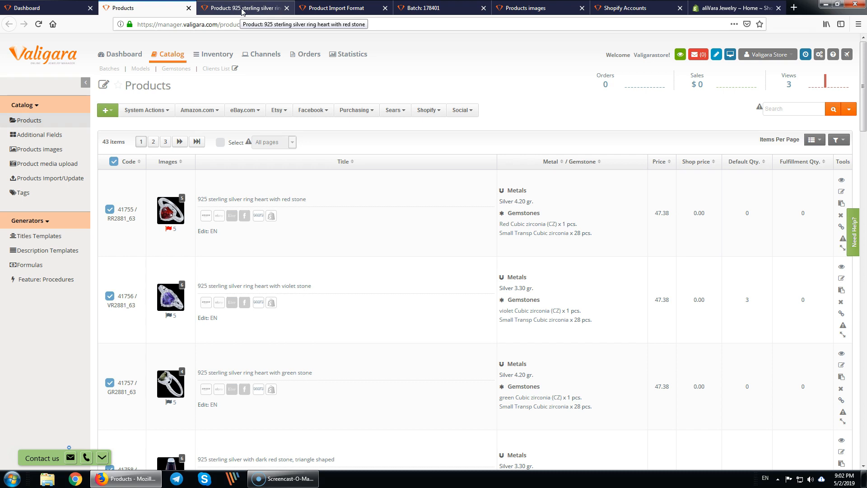
- Open the red-stone heart ring's Shopify section and review its Title, Price and Site fields
{"action": "left_click", "coordinate": [242, 9]}
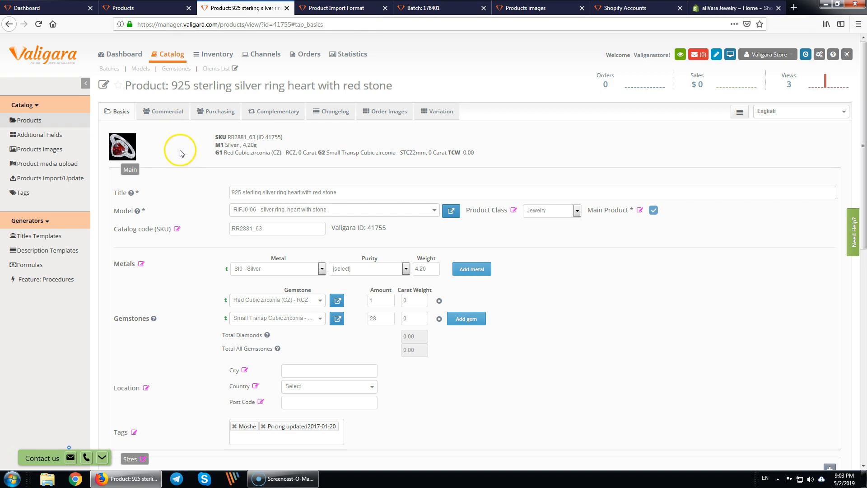
{"action": "left_click", "coordinate": [162, 115]}
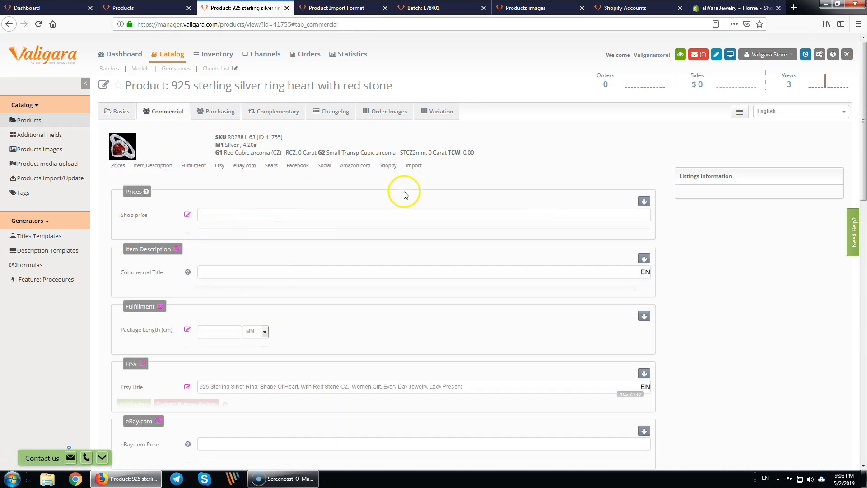
{"action": "left_click", "coordinate": [389, 167]}
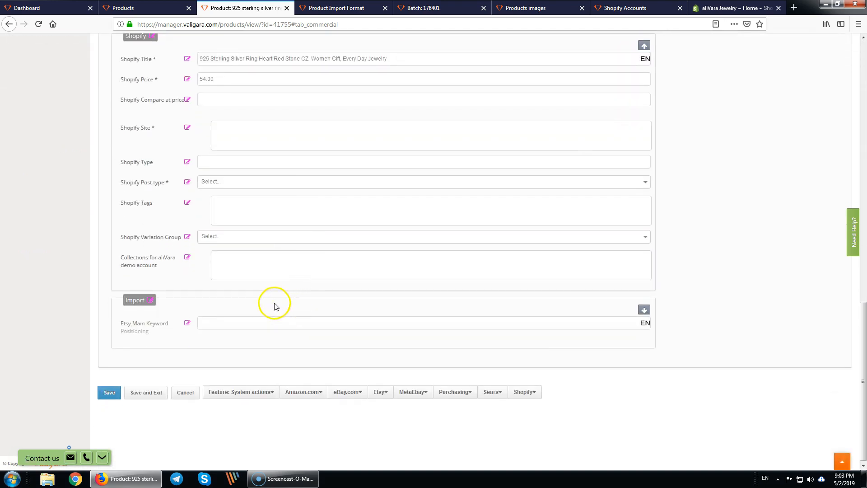
{"action": "left_click_drag", "start_coordinate": [124, 59], "coordinate": [161, 60]}
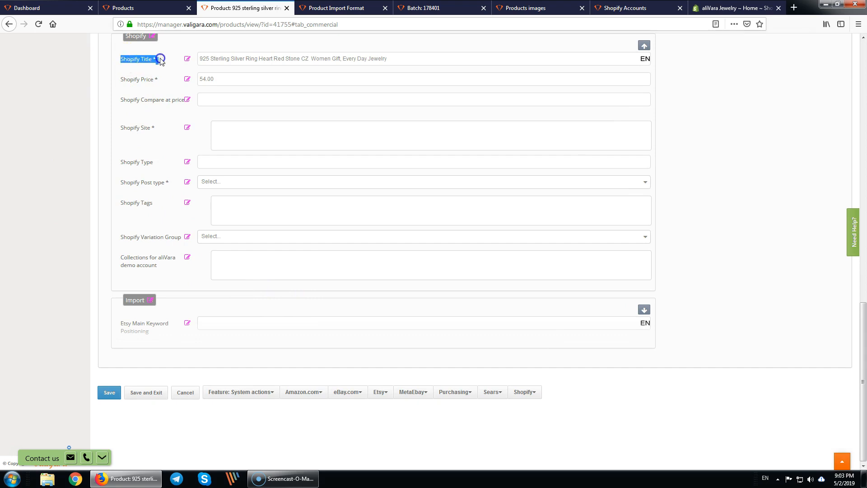
{"action": "left_click", "coordinate": [139, 78]}
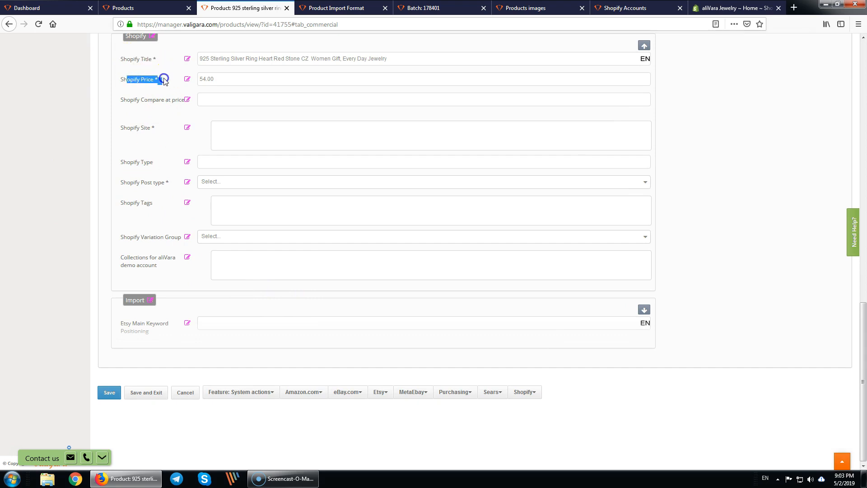
{"action": "left_click_drag", "start_coordinate": [124, 128], "coordinate": [157, 130]}
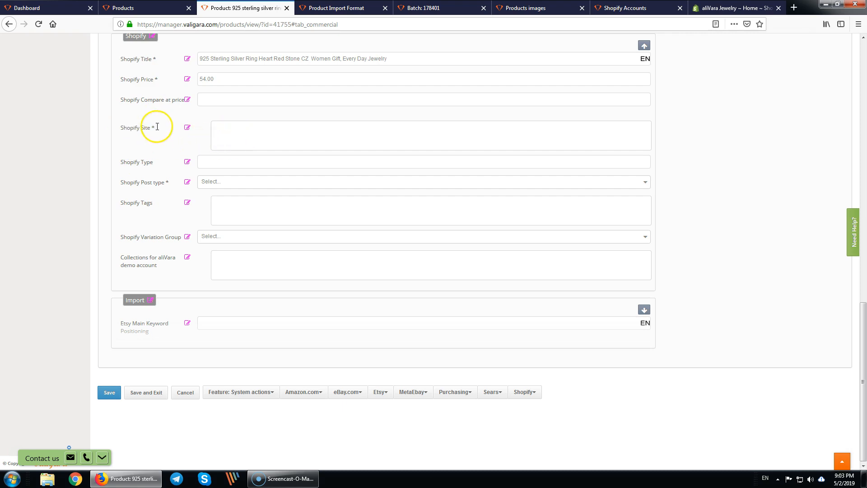
- Set Shopify Site to aliVara demo account (8) and Post type to Single product (simple), then save
{"action": "left_click", "coordinate": [238, 136]}
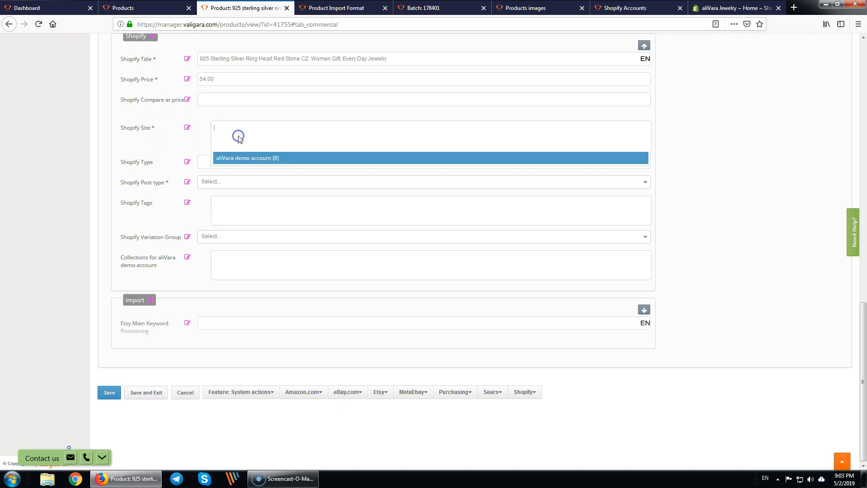
{"action": "left_click", "coordinate": [253, 160]}
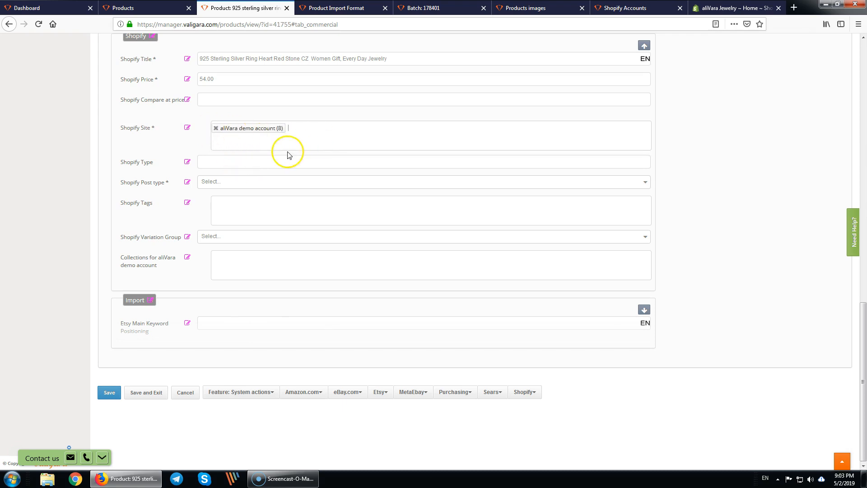
{"action": "left_click", "coordinate": [229, 181]}
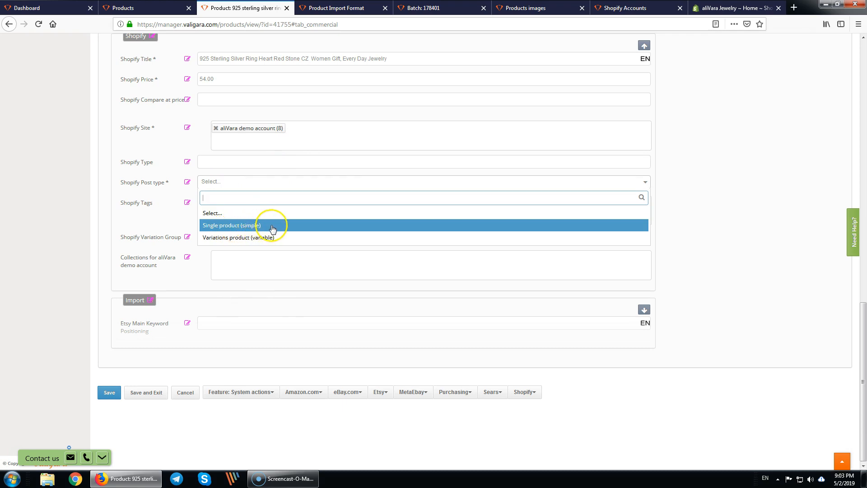
{"action": "left_click", "coordinate": [271, 229]}
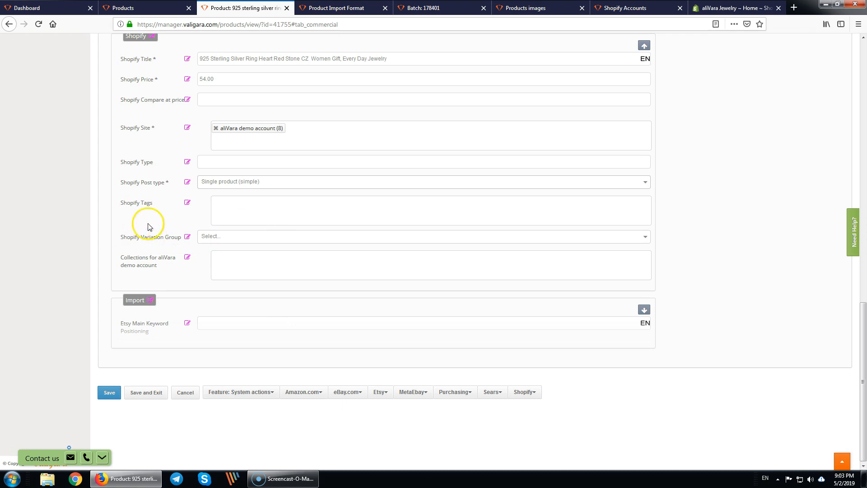
{"action": "left_click", "coordinate": [109, 392]}
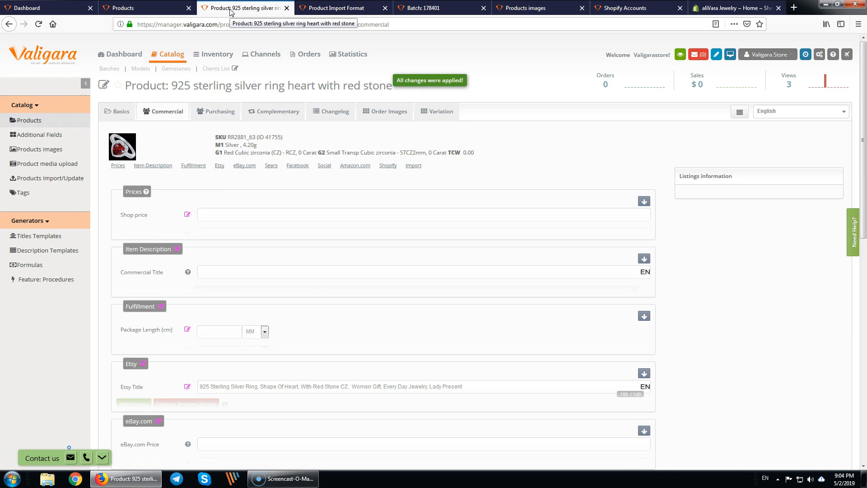
- Verify the ring's saved Shopify Site and Post type, then return to the catalog
{"action": "left_click", "coordinate": [387, 166]}
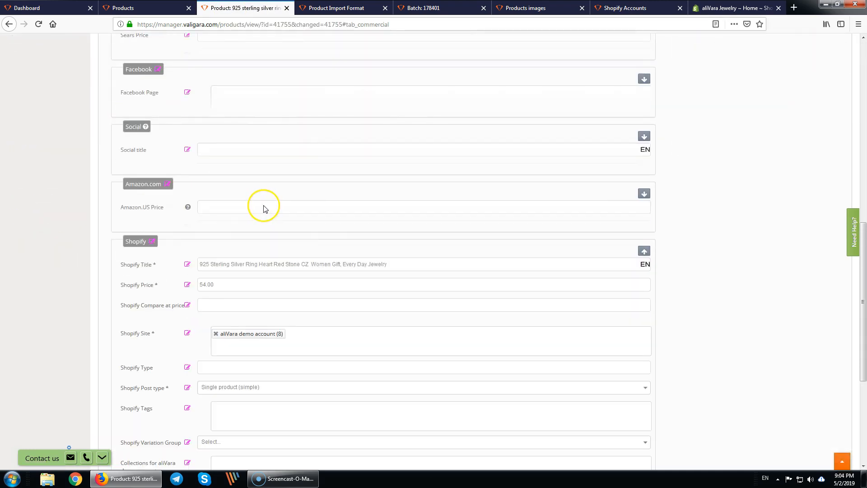
{"action": "scroll", "coordinate": [263, 211], "scroll_direction": "down", "scroll_amount": 2}
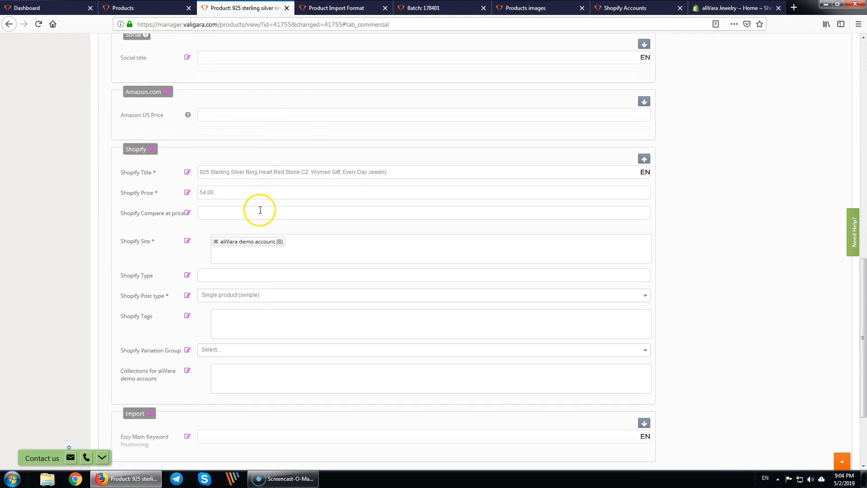
{"action": "left_click", "coordinate": [129, 242]}
{"action": "left_click_drag", "start_coordinate": [124, 296], "coordinate": [171, 297]}
{"action": "left_click", "coordinate": [152, 7]}
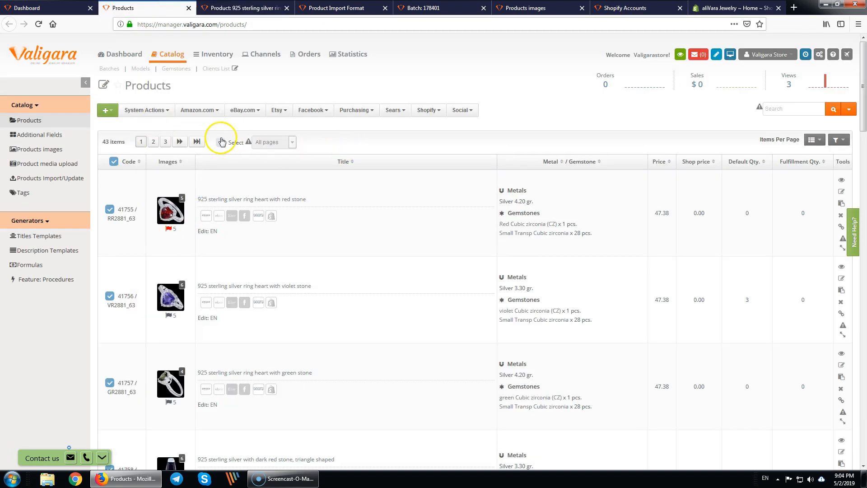
- Select products on all pages and add a copy field setting Shopify Site to the demo account
{"action": "left_click", "coordinate": [220, 142]}
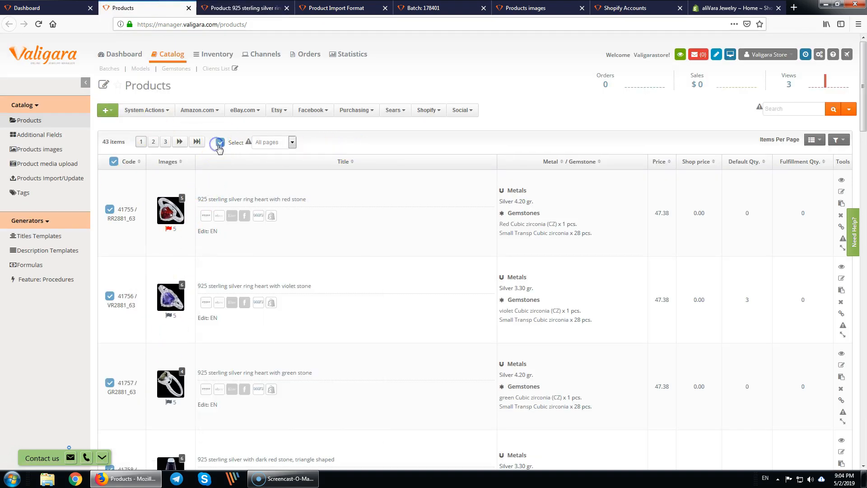
{"action": "left_click", "coordinate": [163, 112]}
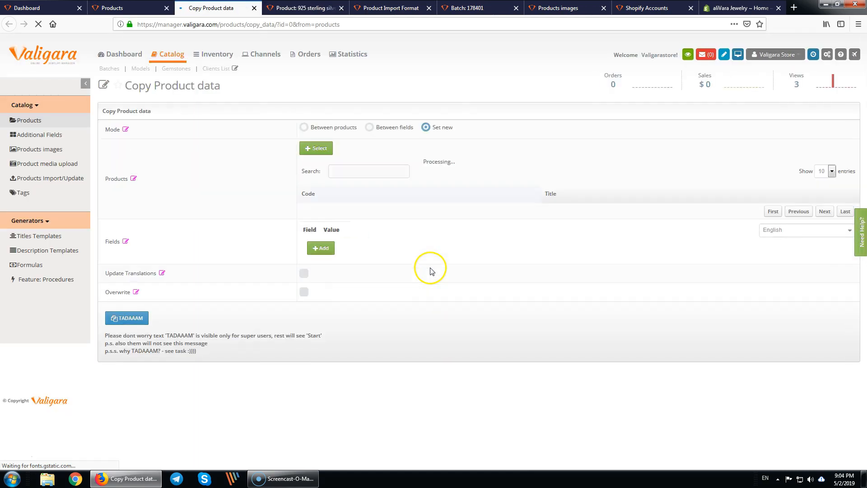
{"action": "scroll", "coordinate": [285, 333], "scroll_direction": "down", "scroll_amount": 3}
{"action": "scroll", "coordinate": [283, 333], "scroll_direction": "down", "scroll_amount": 3}
{"action": "left_click", "coordinate": [271, 309]}
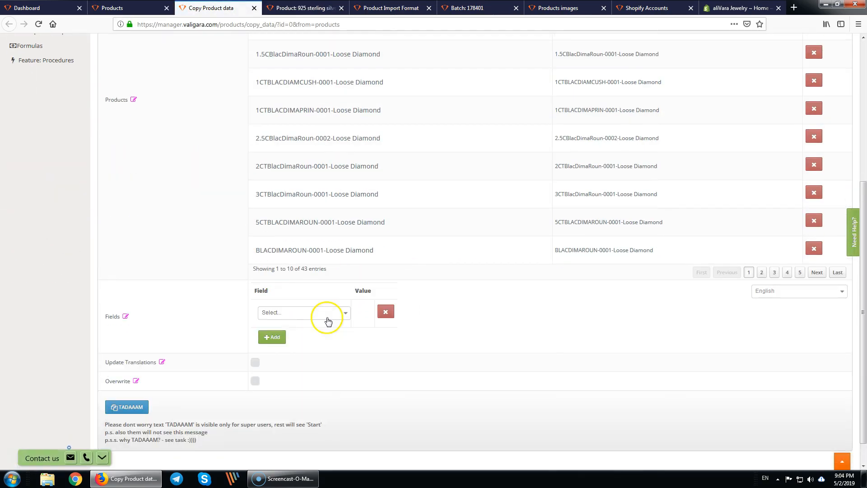
{"action": "left_click", "coordinate": [289, 313]}
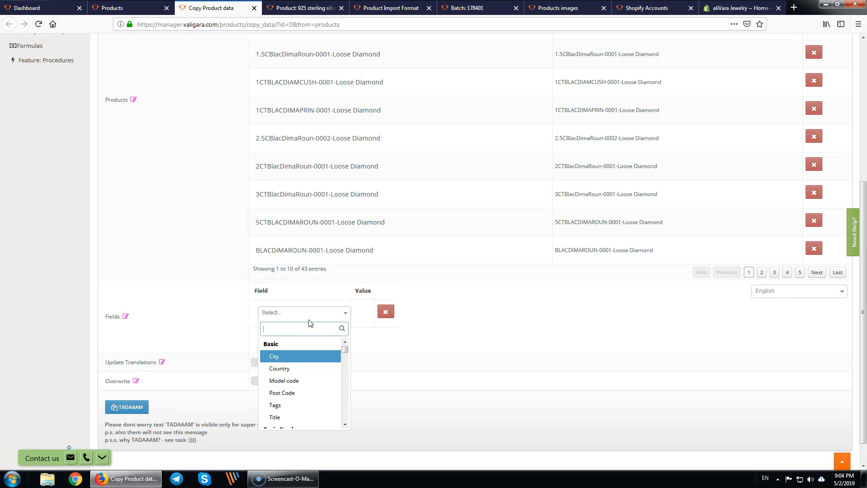
{"action": "type", "text": "site"}
{"action": "left_click", "coordinate": [298, 356]}
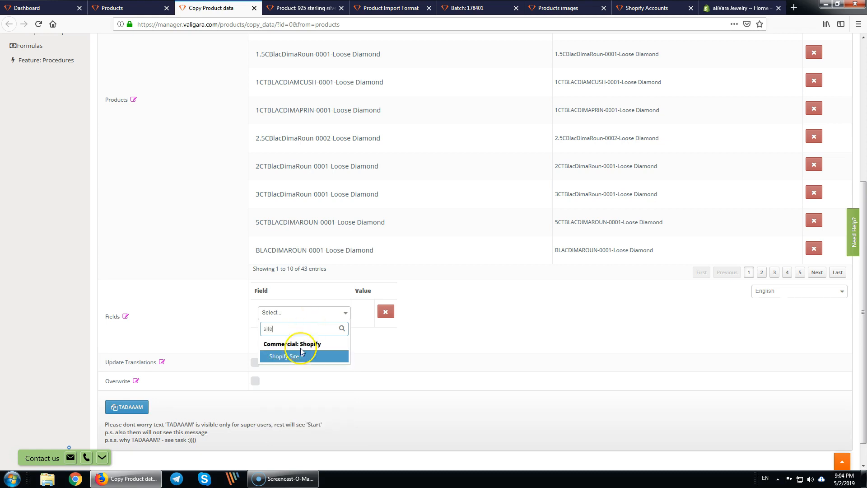
{"action": "left_click", "coordinate": [389, 322]}
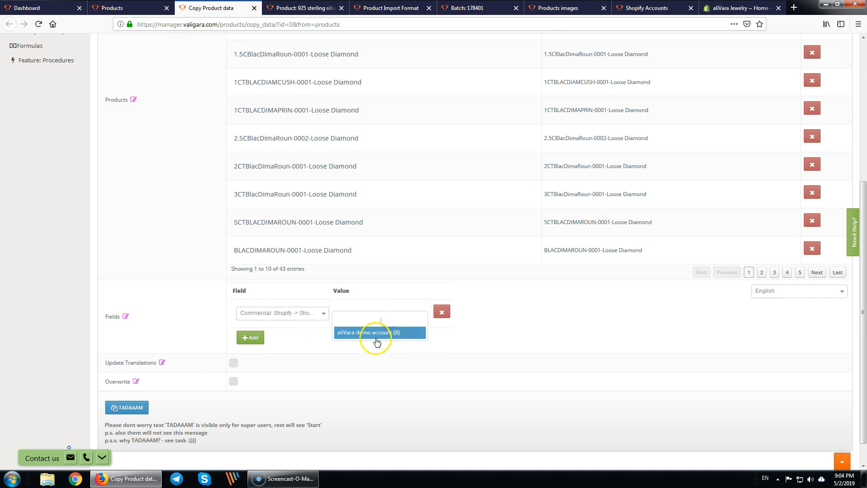
{"action": "left_click", "coordinate": [377, 338]}
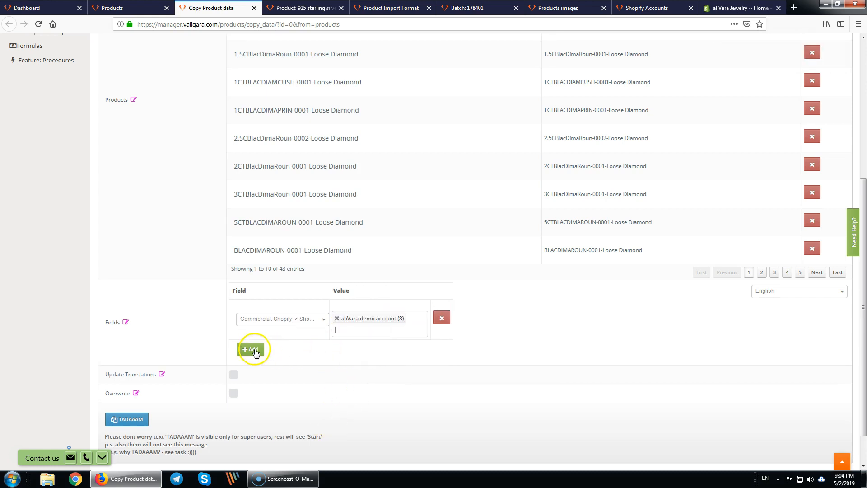
- Add Shopify Post type = Single product (simple) and start the copy batch
{"action": "left_click", "coordinate": [253, 350]}
{"action": "left_click", "coordinate": [275, 354]}
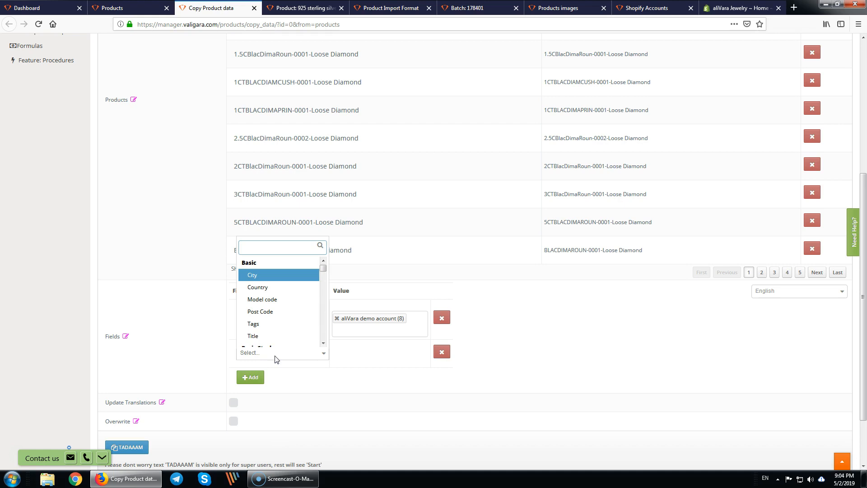
{"action": "type", "text": "shopi"}
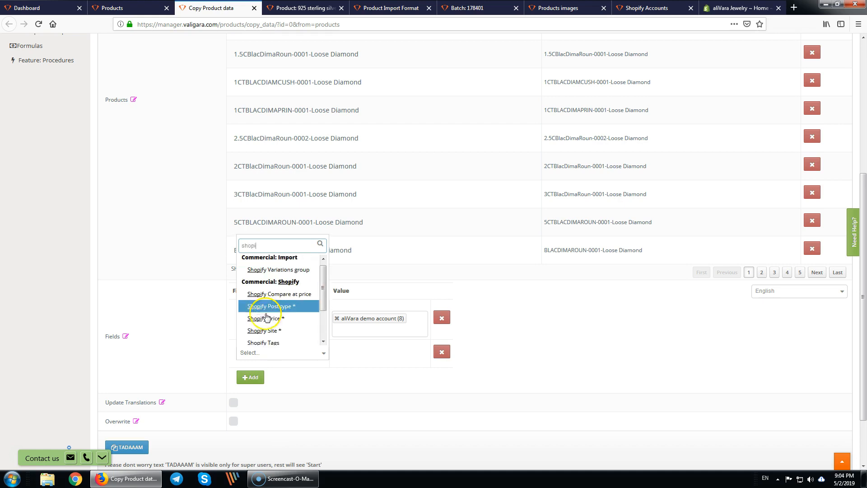
{"action": "left_click", "coordinate": [280, 309]}
{"action": "left_click", "coordinate": [378, 355]}
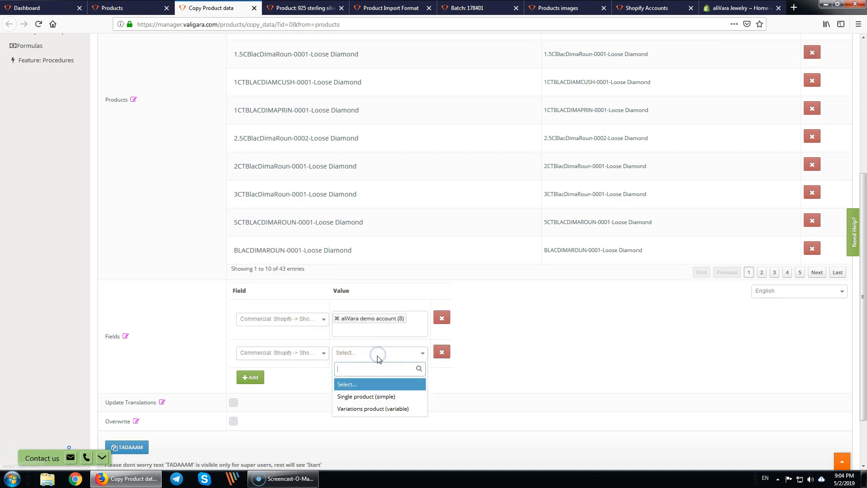
{"action": "left_click", "coordinate": [373, 398]}
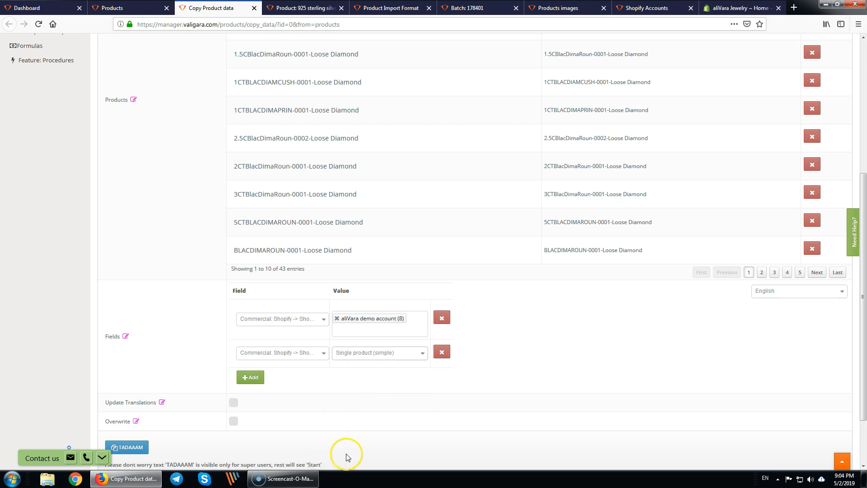
{"action": "scroll", "coordinate": [147, 416], "scroll_direction": "down", "scroll_amount": 3}
{"action": "left_click", "coordinate": [123, 379]}
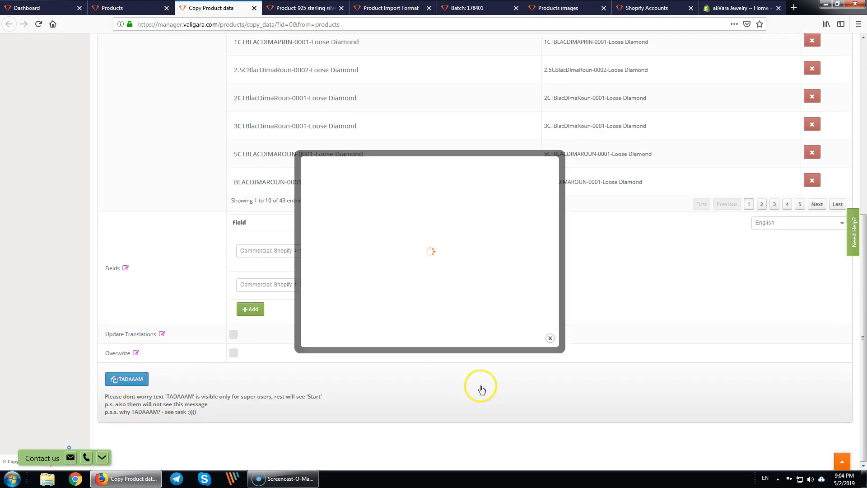
{"action": "middle_click", "coordinate": [516, 253]}
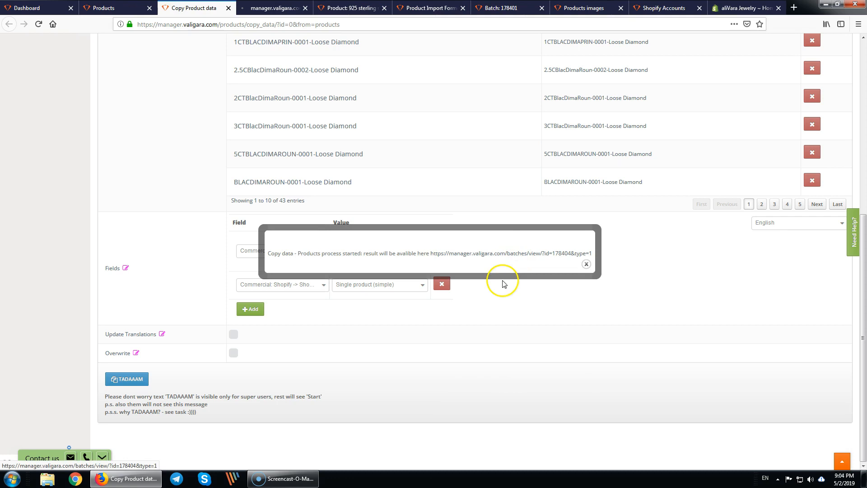
- Review batch 178404 reaching 43/43 processed, noting the Not updated result for RR2881_63
{"action": "left_click", "coordinate": [273, 8]}
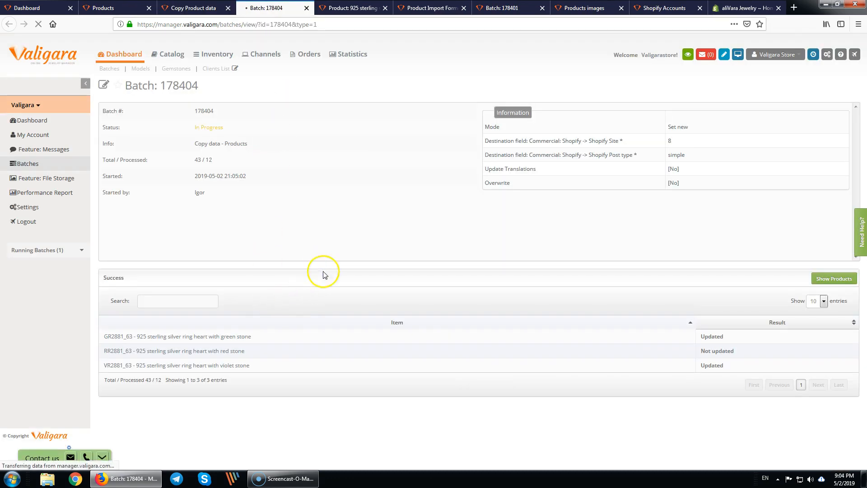
{"action": "scroll", "coordinate": [336, 322], "scroll_direction": "down", "scroll_amount": 3}
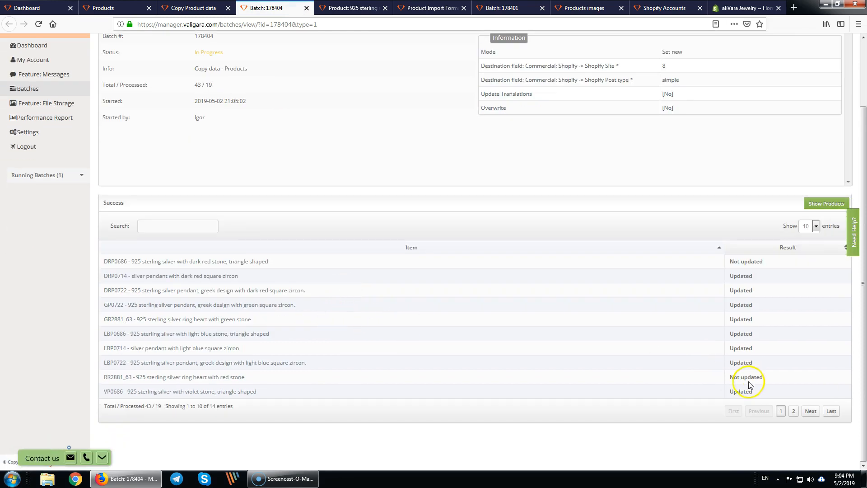
{"action": "left_click_drag", "start_coordinate": [774, 378], "coordinate": [706, 381]}
{"action": "left_click_drag", "start_coordinate": [791, 379], "coordinate": [714, 375]}
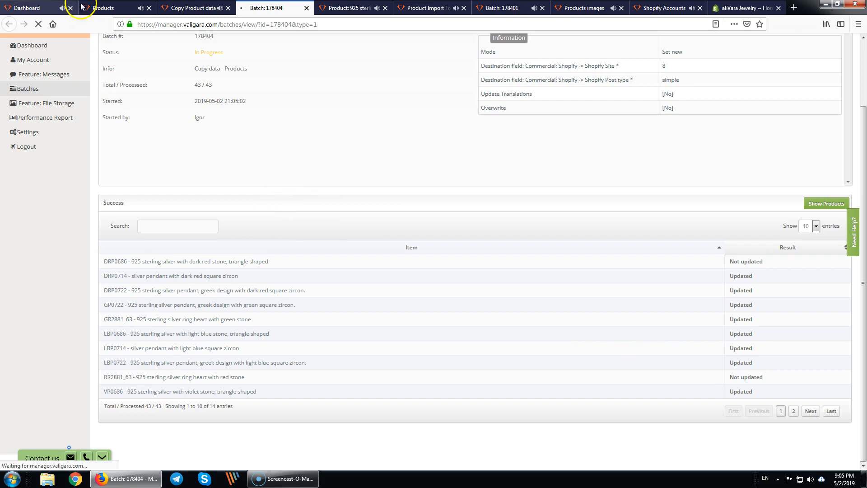
{"action": "left_click", "coordinate": [109, 7]}
- Add the Shopify columns, including Shopify Site, to the Products list via a 'shopi' column search
{"action": "left_click", "coordinate": [420, 197]}
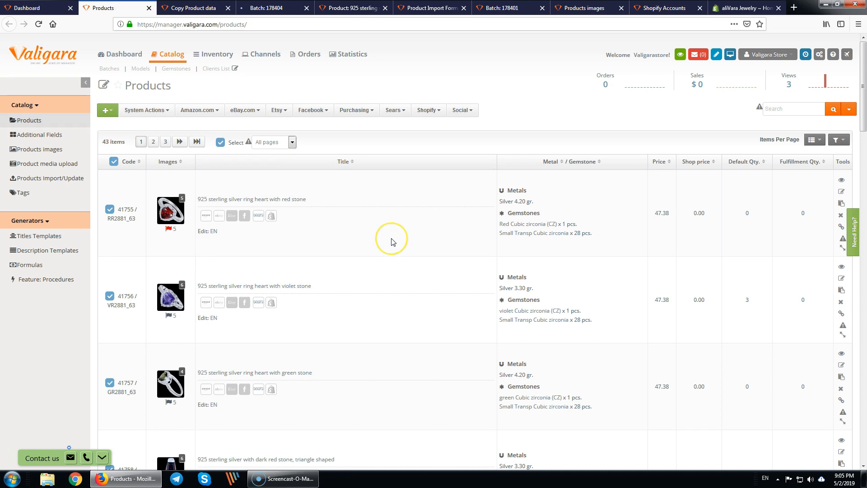
{"action": "left_click", "coordinate": [835, 140]}
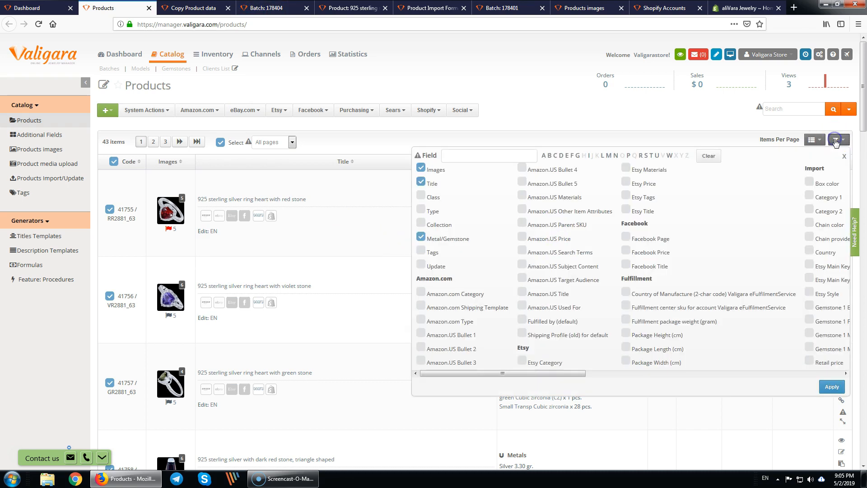
{"action": "left_click", "coordinate": [526, 153]}
{"action": "type", "text": "shopi"}
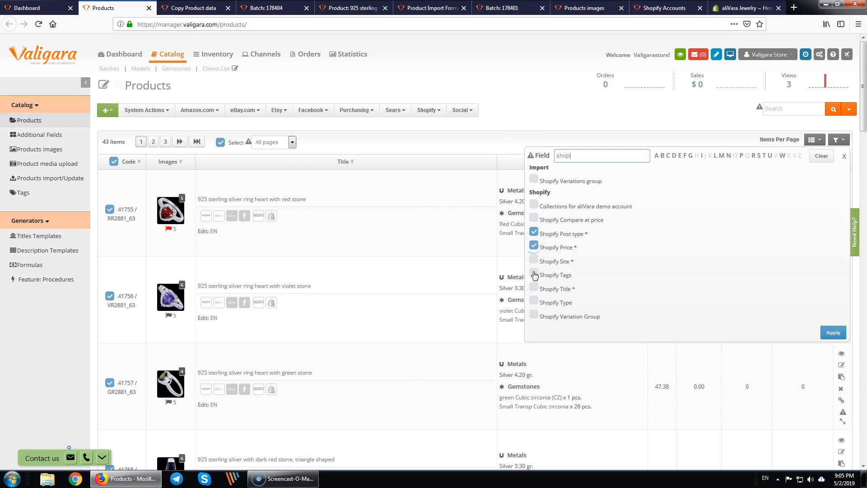
{"action": "left_click", "coordinate": [534, 261]}
{"action": "left_click", "coordinate": [834, 332]}
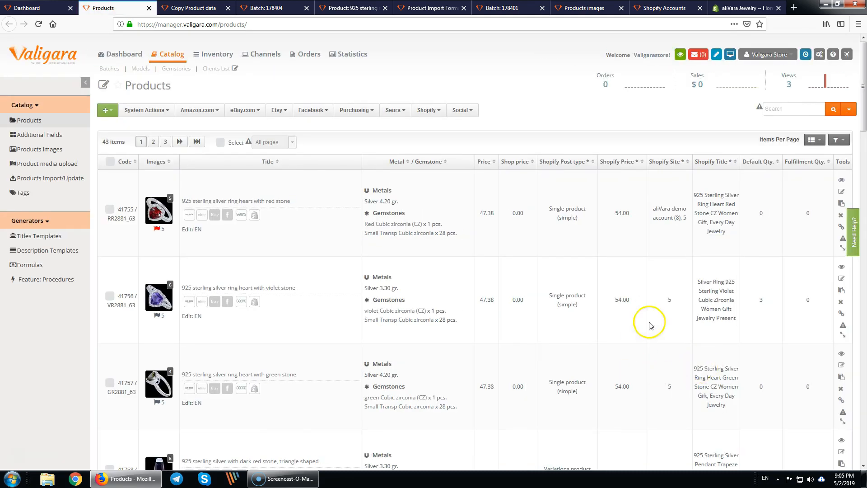
- Check the Shopify Title, Site, Price and Post type values, then mark all products on all pages
{"action": "left_click_drag", "start_coordinate": [712, 185], "coordinate": [707, 372]}
{"action": "left_click", "coordinate": [708, 389]}
{"action": "left_click_drag", "start_coordinate": [661, 275], "coordinate": [662, 424]}
{"action": "scroll", "coordinate": [664, 422], "scroll_direction": "down", "scroll_amount": 10}
{"action": "left_click_drag", "start_coordinate": [660, 162], "coordinate": [664, 387]}
{"action": "scroll", "coordinate": [664, 384], "scroll_direction": "up", "scroll_amount": 4}
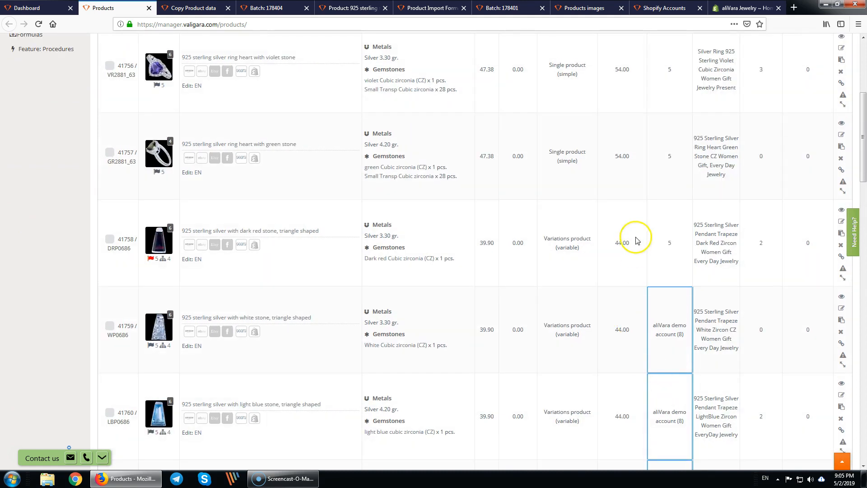
{"action": "scroll", "coordinate": [636, 240], "scroll_direction": "up", "scroll_amount": 3}
{"action": "left_click_drag", "start_coordinate": [612, 108], "coordinate": [612, 266]}
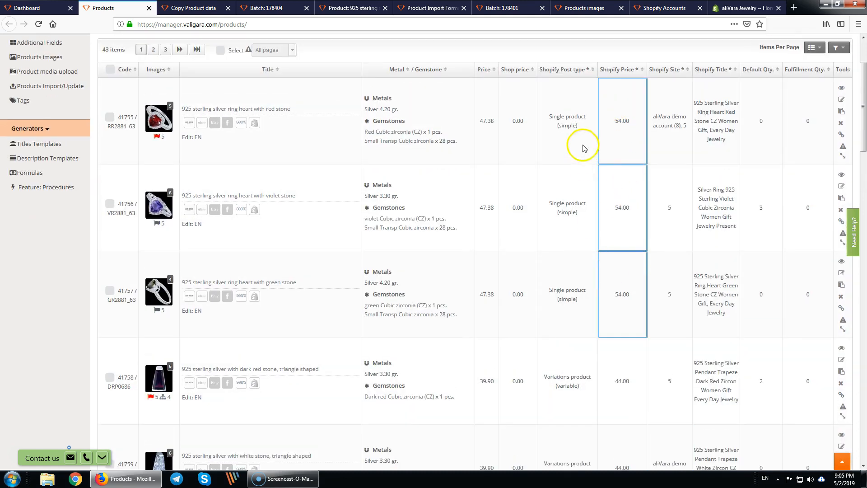
{"action": "left_click_drag", "start_coordinate": [547, 125], "coordinate": [567, 341]}
{"action": "scroll", "coordinate": [568, 341], "scroll_direction": "up", "scroll_amount": 2}
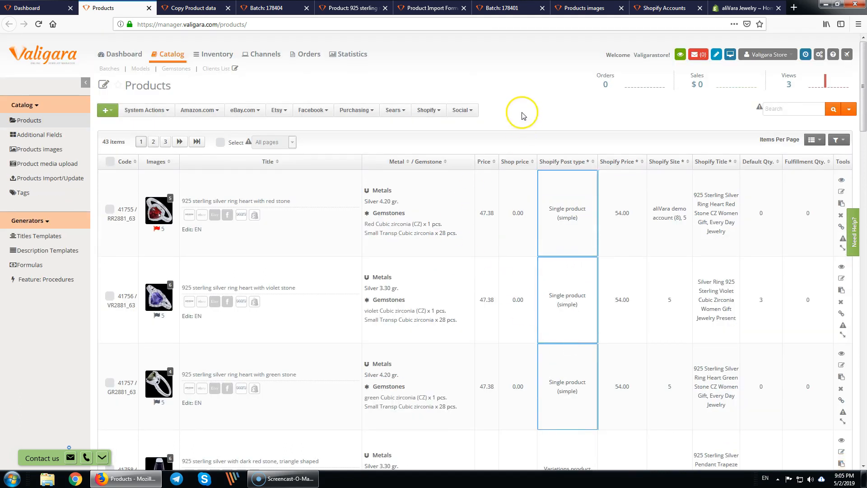
{"action": "left_click", "coordinate": [221, 142]}
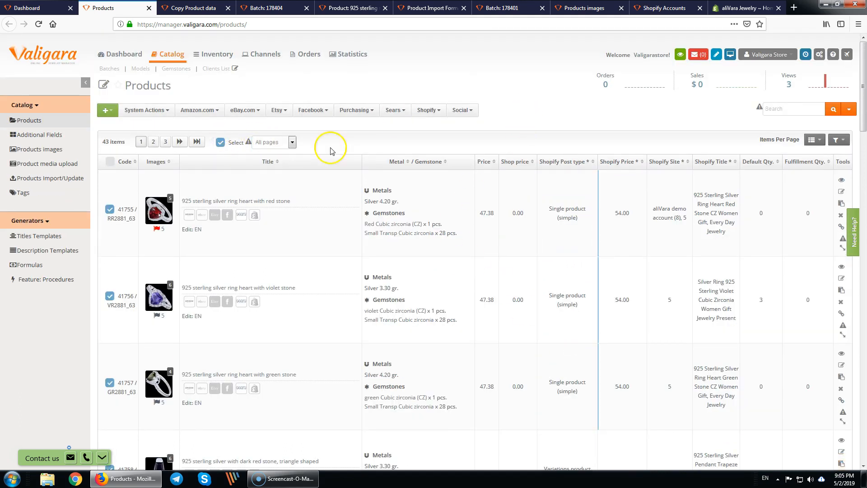
- Run the Shopify integration with Re-send (overwrite) existing products enabled
{"action": "left_click", "coordinate": [434, 111]}
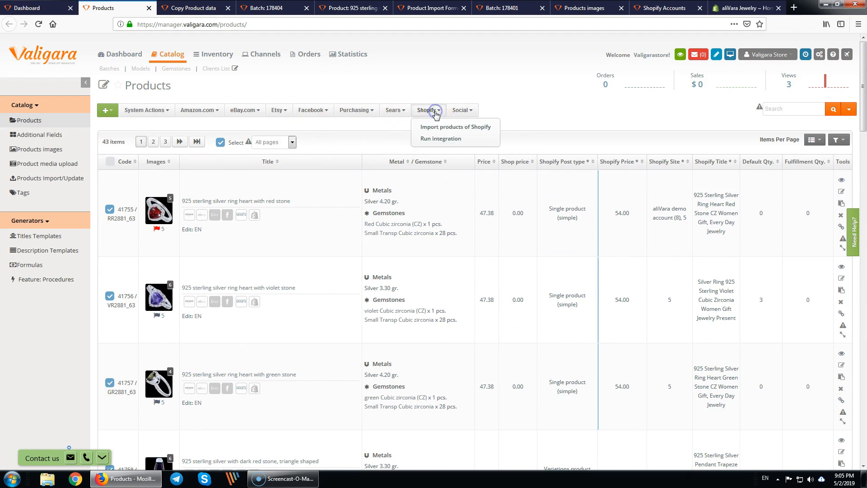
{"action": "left_click", "coordinate": [440, 138]}
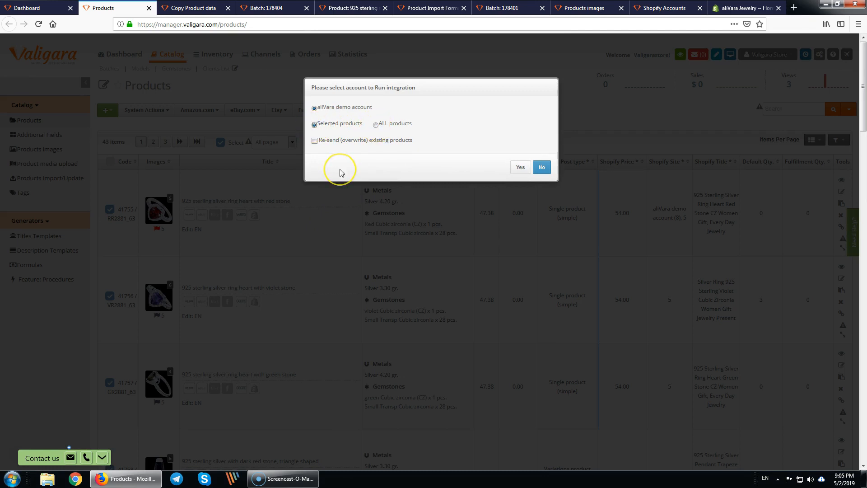
{"action": "left_click", "coordinate": [315, 141]}
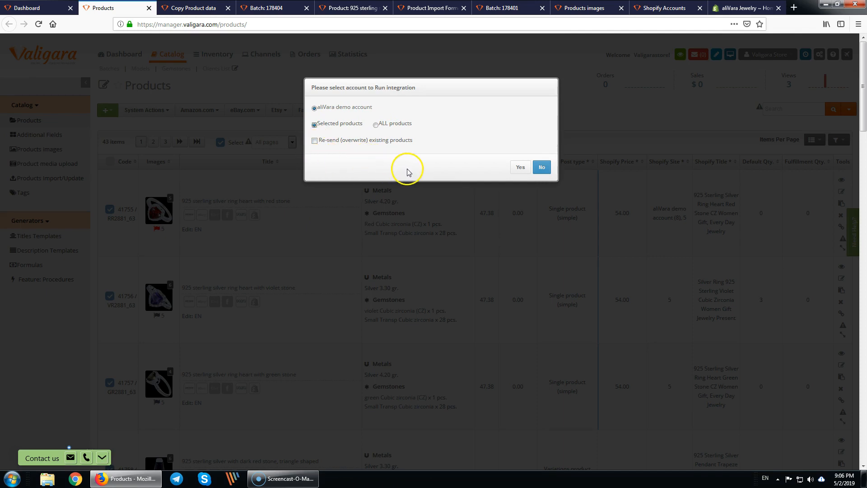
{"action": "left_click", "coordinate": [314, 141]}
{"action": "left_click", "coordinate": [521, 168]}
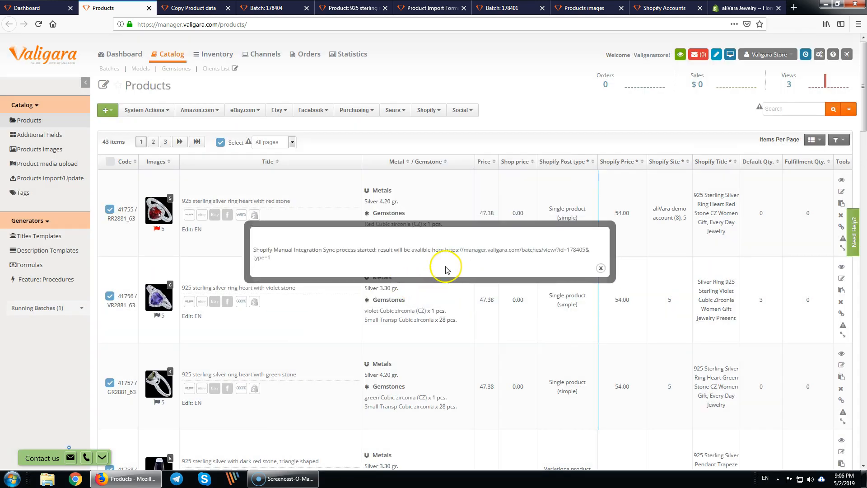
- Open the sync batch results, close the seven leftover tabs and dismiss the sync started message
{"action": "middle_click", "coordinate": [495, 250]}
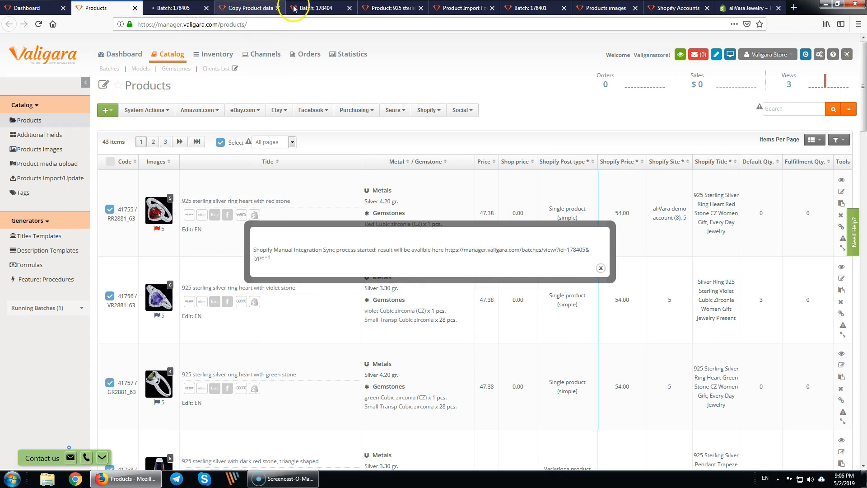
{"action": "middle_click", "coordinate": [260, 8]}
{"action": "middle_click", "coordinate": [261, 8]}
{"action": "middle_click", "coordinate": [260, 8]}
{"action": "middle_click", "coordinate": [261, 8]}
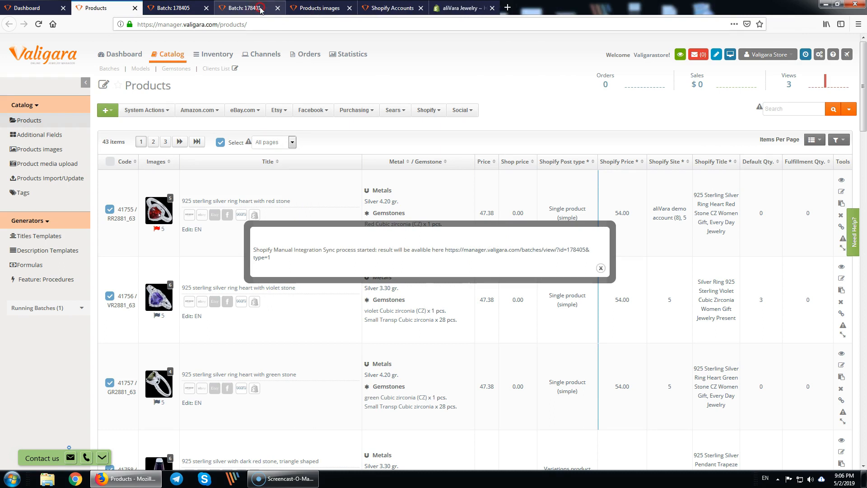
{"action": "middle_click", "coordinate": [260, 8]}
{"action": "middle_click", "coordinate": [260, 8]}
{"action": "middle_click", "coordinate": [260, 8]}
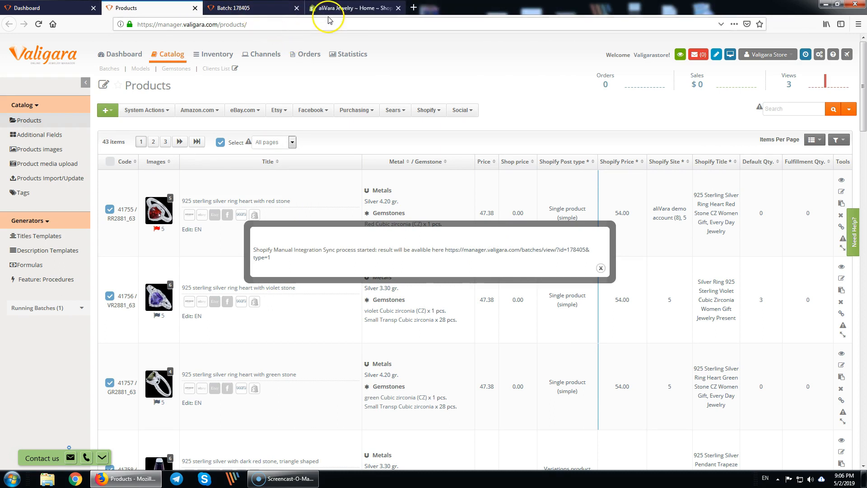
{"action": "left_click", "coordinate": [601, 272]}
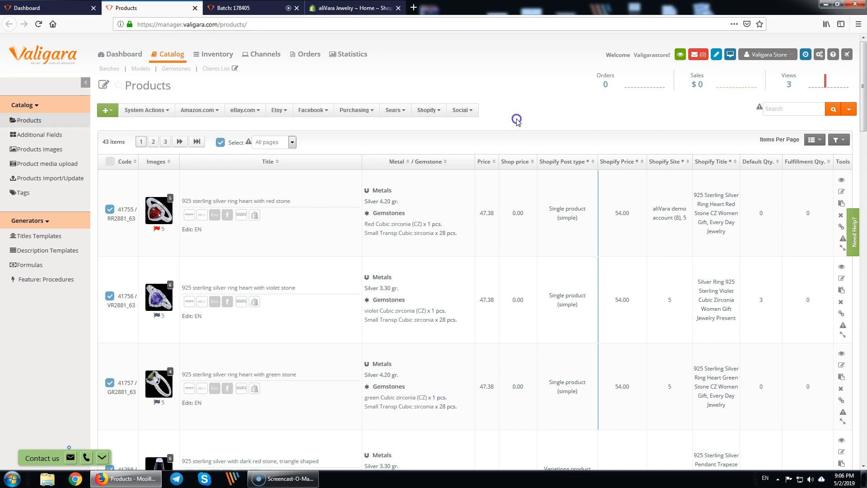
{"action": "middle_click", "coordinate": [257, 57]}
- Go to the eBay.com sales channel settings and open the connected eBay accounts list
{"action": "left_click", "coordinate": [251, 8]}
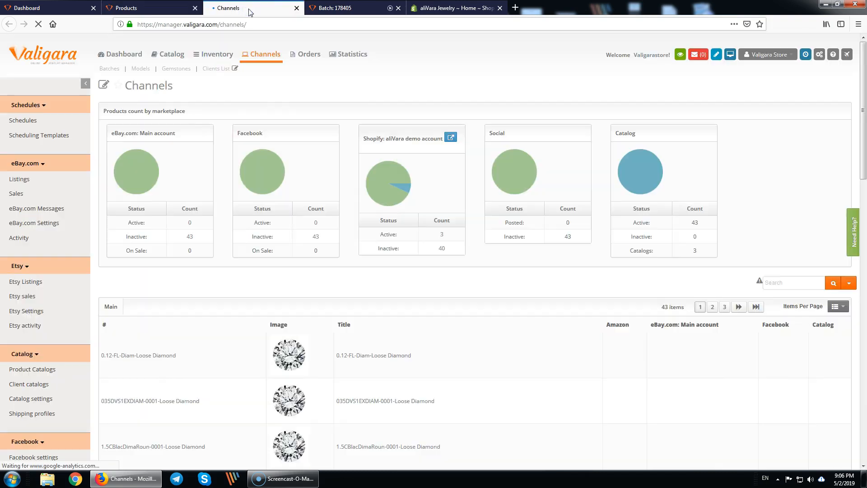
{"action": "left_click", "coordinate": [47, 223]}
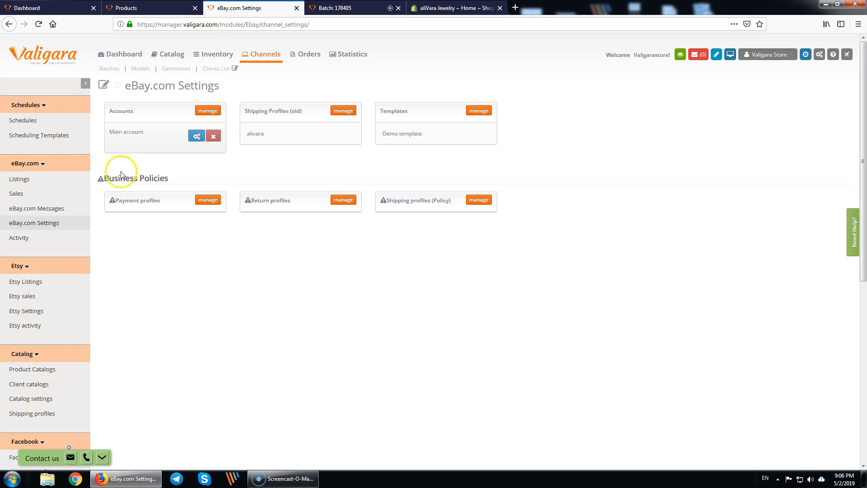
{"action": "left_click_drag", "start_coordinate": [108, 131], "coordinate": [144, 132]}
{"action": "left_click", "coordinate": [122, 117]}
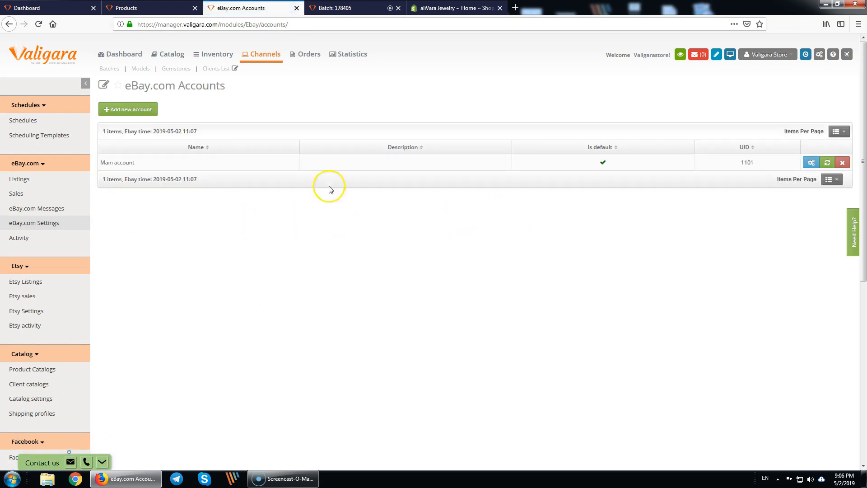
- Start reconnecting the Main eBay account to Valigara from its account row
{"action": "left_click_drag", "start_coordinate": [94, 163], "coordinate": [162, 165]}
{"action": "left_click", "coordinate": [162, 165]}
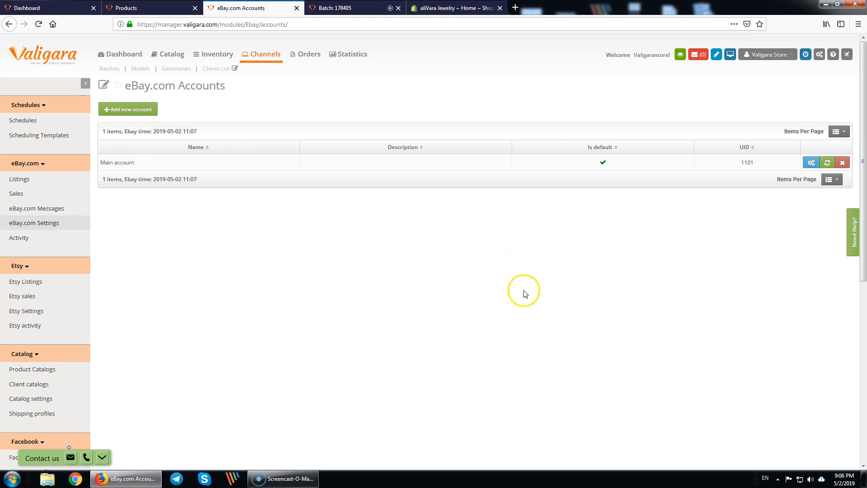
{"action": "left_click_drag", "start_coordinate": [156, 163], "coordinate": [178, 218]}
{"action": "left_click", "coordinate": [178, 222]}
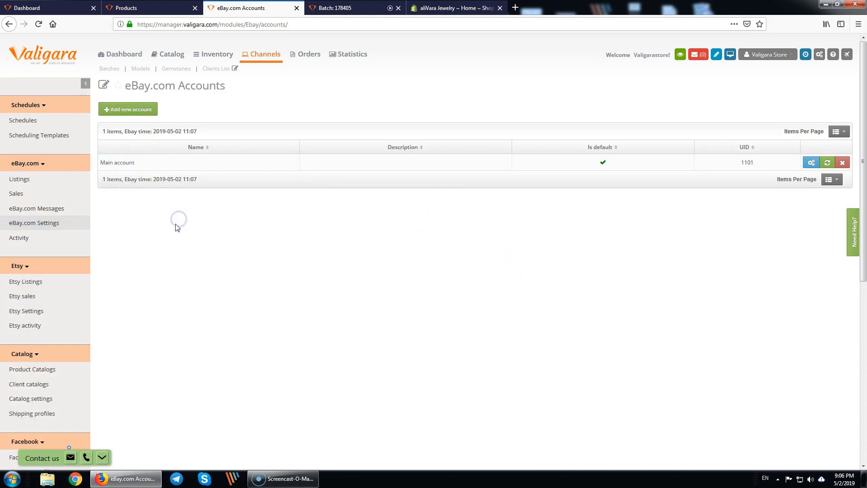
{"action": "left_click", "coordinate": [828, 163]}
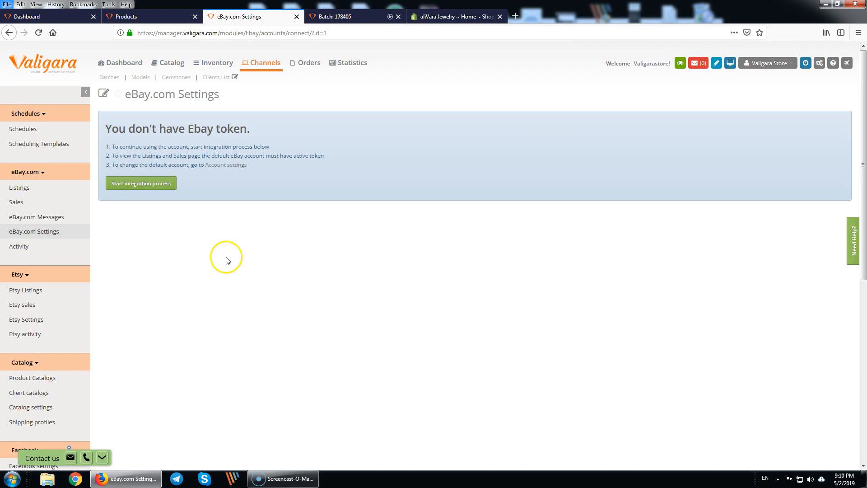
{"action": "left_click", "coordinate": [227, 259]}
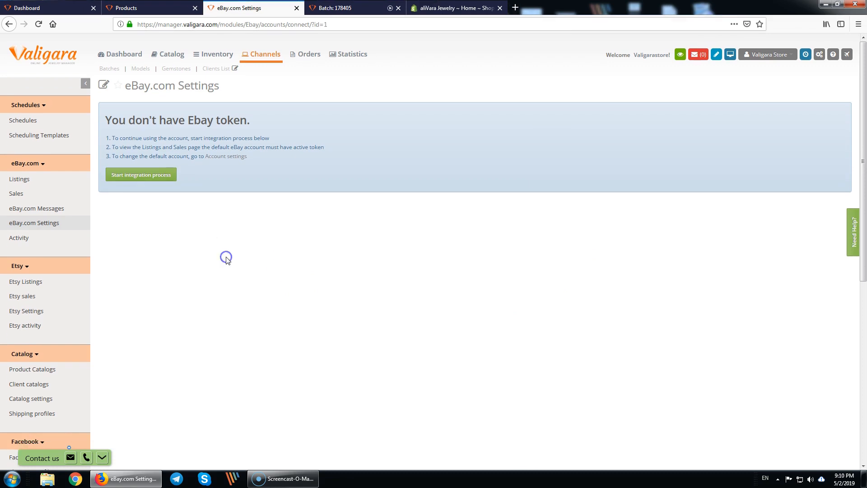
- Start integration, sign in with the eBay account credentials, and agree to grant Valigara access
{"action": "left_click", "coordinate": [140, 175]}
{"action": "left_click", "coordinate": [411, 138]}
{"action": "left_click", "coordinate": [434, 140]}
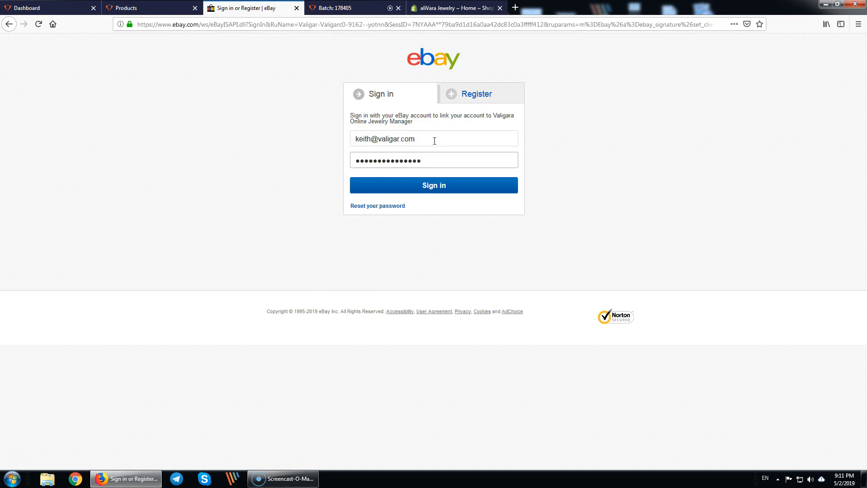
{"action": "left_click", "coordinate": [431, 187]}
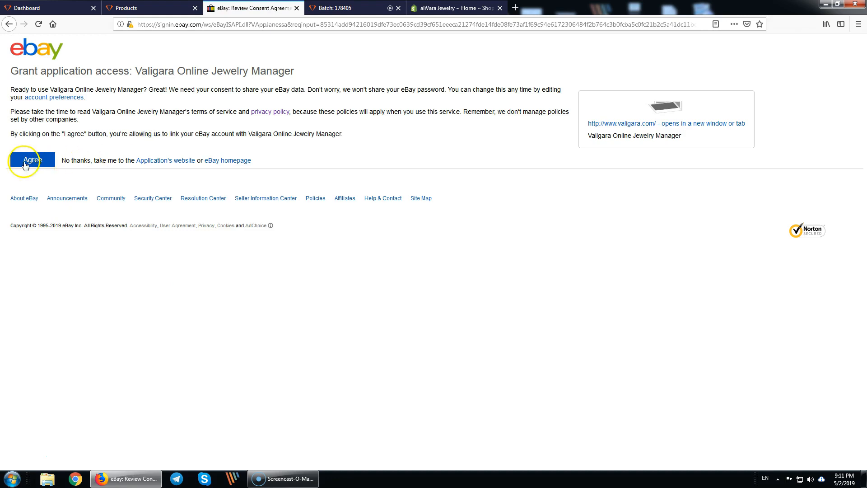
{"action": "left_click", "coordinate": [27, 162]}
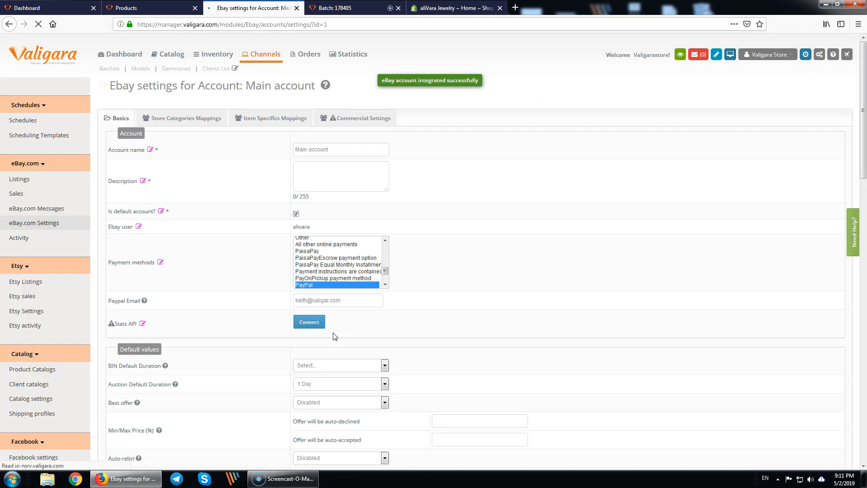
- Set the certificate images start position to 2 and the box image start position to 5
{"action": "scroll", "coordinate": [381, 293], "scroll_direction": "down", "scroll_amount": 4}
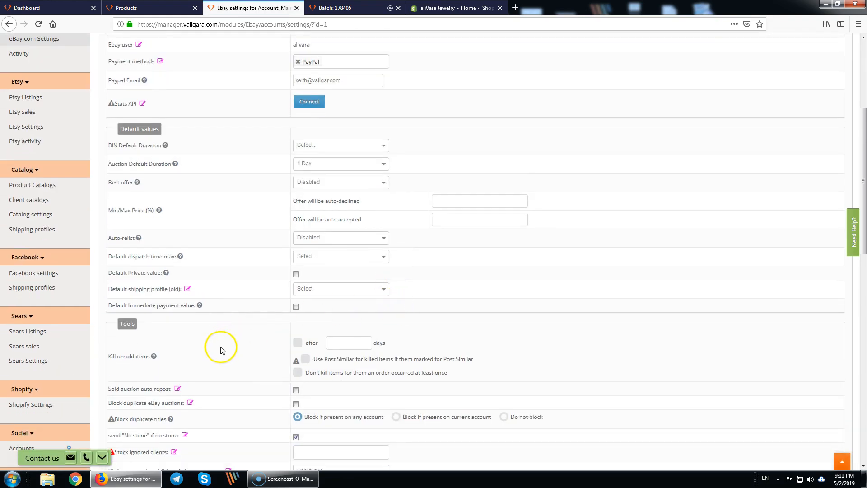
{"action": "scroll", "coordinate": [219, 345], "scroll_direction": "down", "scroll_amount": 3}
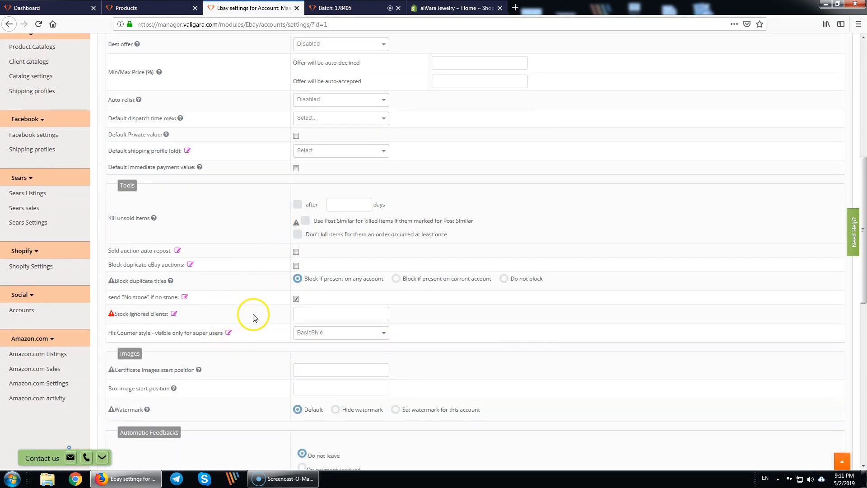
{"action": "scroll", "coordinate": [253, 318], "scroll_direction": "down", "scroll_amount": 1}
{"action": "left_click", "coordinate": [364, 326]}
{"action": "type", "text": "2"}
{"action": "left_click", "coordinate": [321, 343]}
{"action": "type", "text": "5"}
{"action": "left_click", "coordinate": [240, 379]}
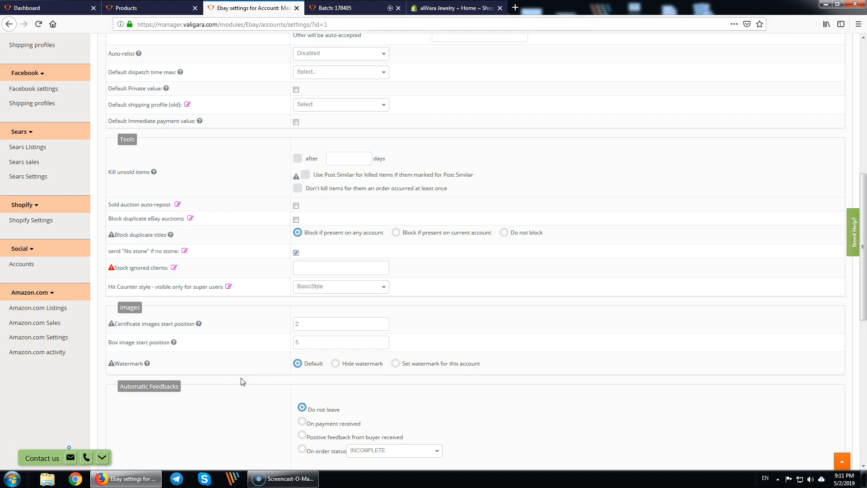
- Set BIN default duration to Good till cancelled and auction default duration to 5 Days
{"action": "scroll", "coordinate": [239, 367], "scroll_direction": "up", "scroll_amount": 4}
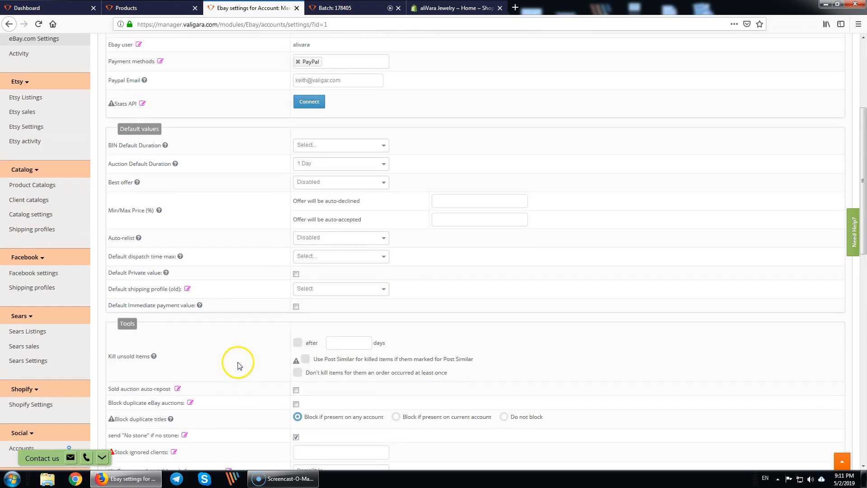
{"action": "left_click", "coordinate": [335, 147]}
{"action": "left_click", "coordinate": [316, 248]}
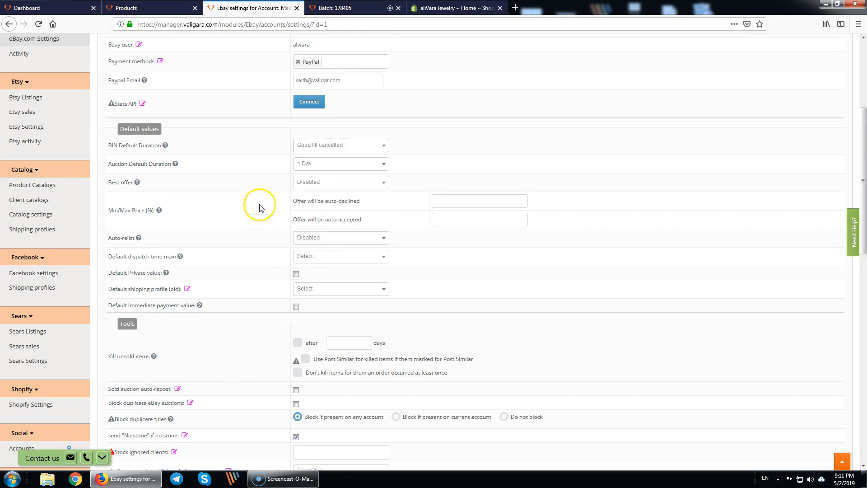
{"action": "left_click", "coordinate": [345, 166]}
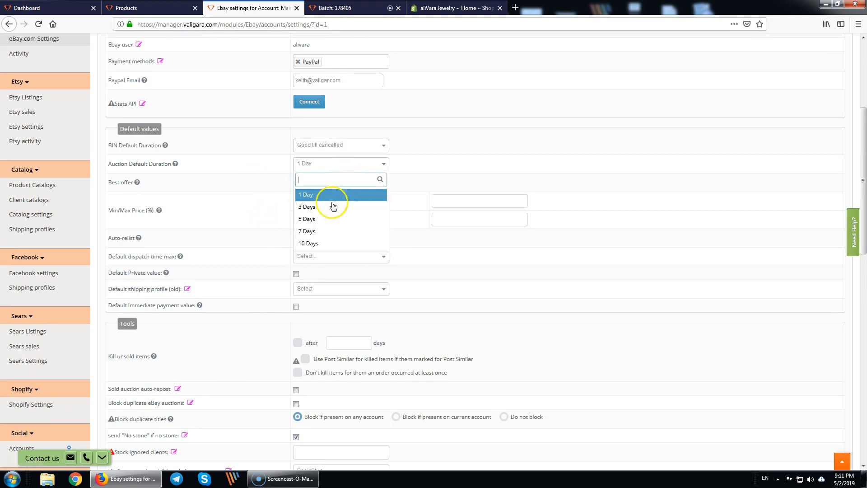
{"action": "left_click", "coordinate": [319, 218]}
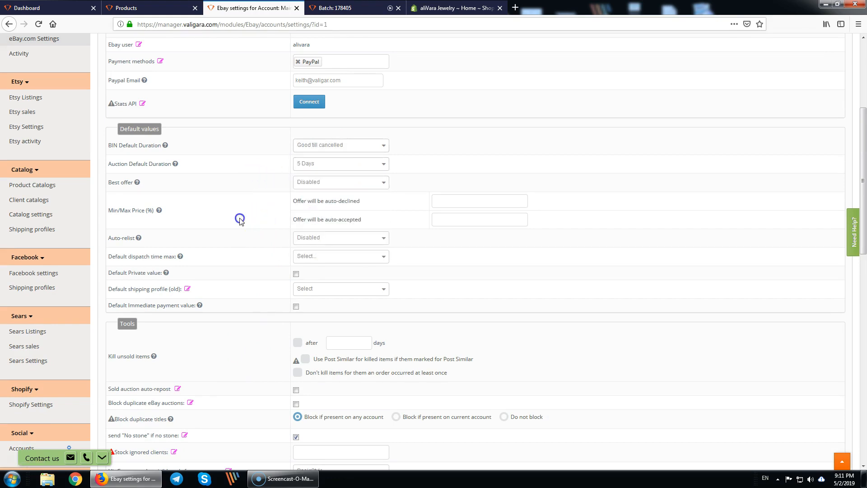
- Enable Best offer, auto-declining at 50% and auto-accepting at 70%
{"action": "left_click", "coordinate": [356, 181]}
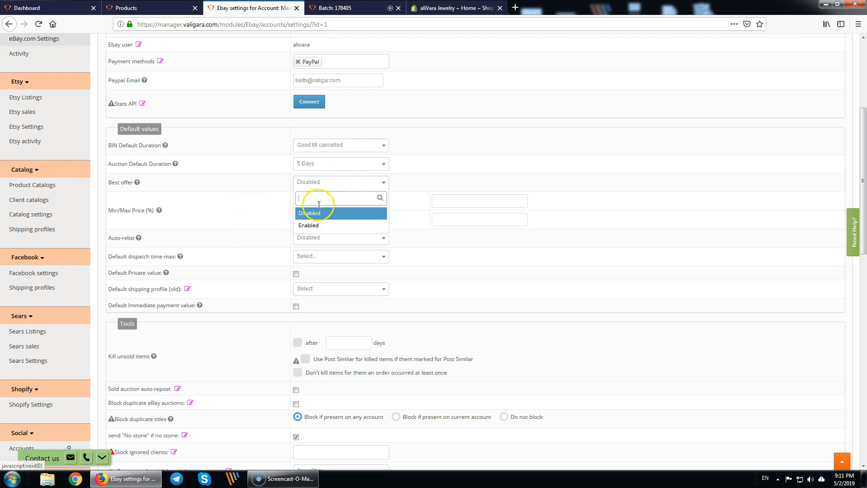
{"action": "left_click", "coordinate": [310, 225]}
{"action": "left_click", "coordinate": [461, 204]}
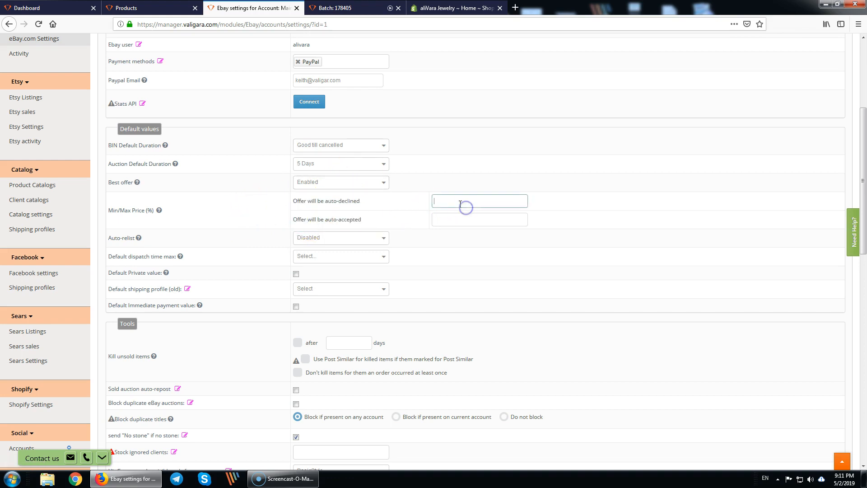
{"action": "type", "text": "50"}
{"action": "left_click", "coordinate": [445, 220]}
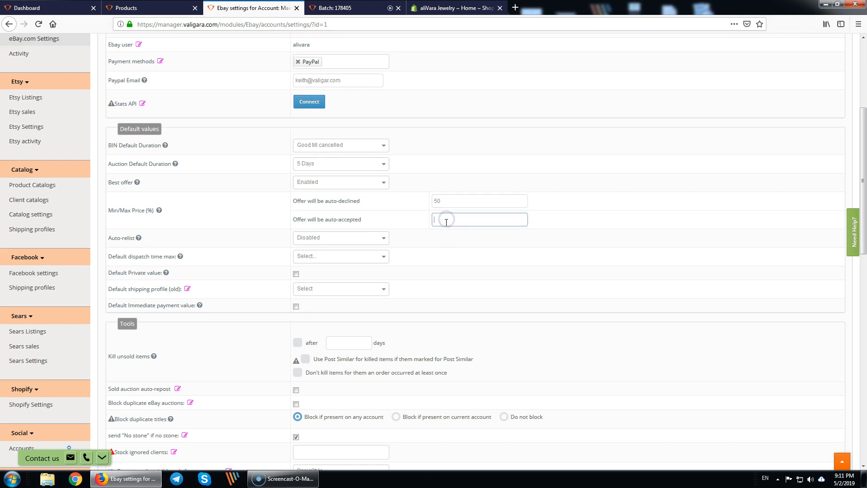
{"action": "type", "text": "70"}
{"action": "left_click", "coordinate": [550, 276]}
{"action": "left_click", "coordinate": [511, 314]}
{"action": "scroll", "coordinate": [511, 314], "scroll_direction": "down", "scroll_amount": 6}
{"action": "scroll", "coordinate": [514, 317], "scroll_direction": "down", "scroll_amount": 2}
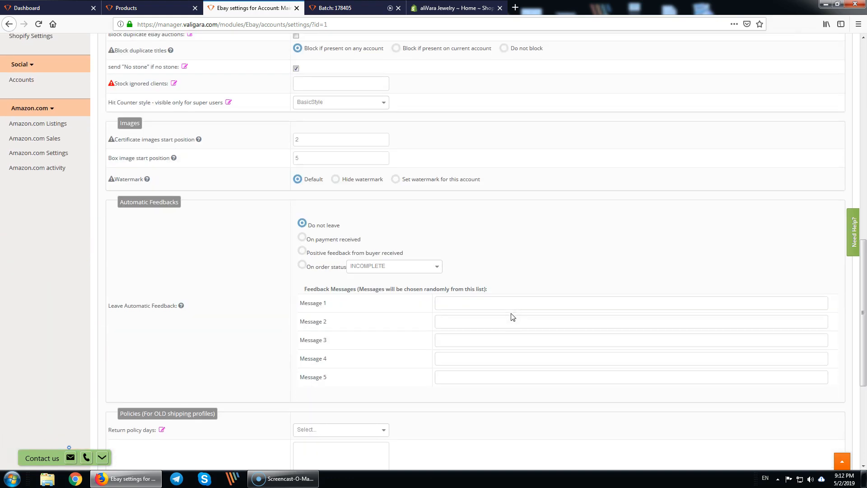
{"action": "scroll", "coordinate": [513, 317], "scroll_direction": "up", "scroll_amount": 10}
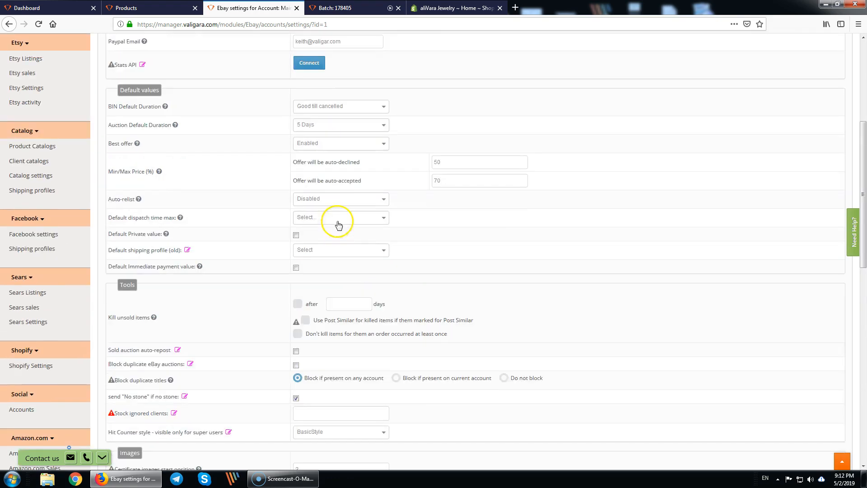
- Add Jewelry & Watches > Fashion Jewelry > Necklaces & Pendants (155101) to the Item Specifics Mappings
{"action": "left_click", "coordinate": [274, 118]}
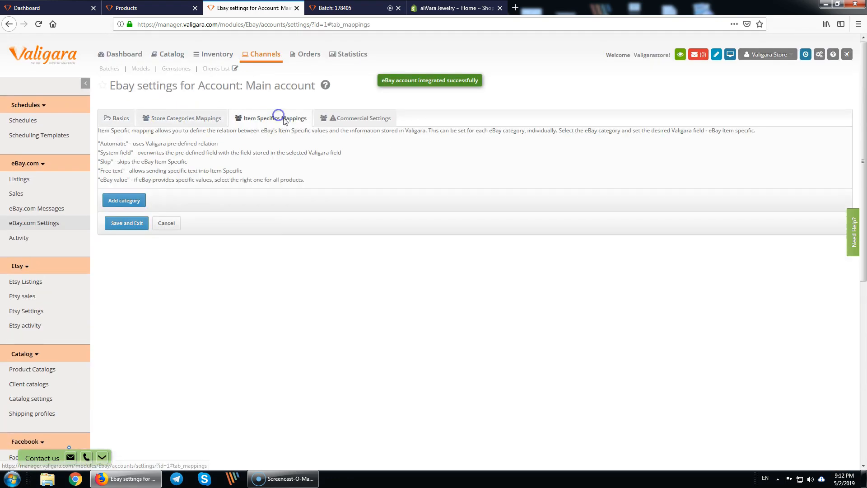
{"action": "left_click", "coordinate": [121, 206]}
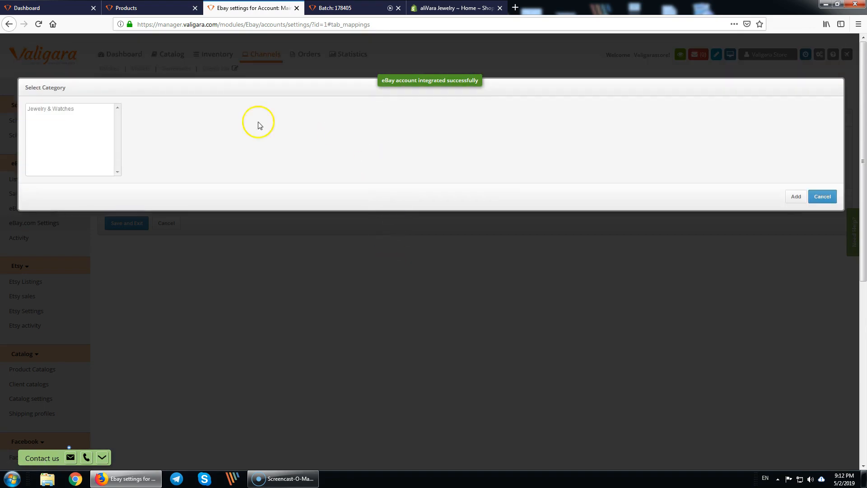
{"action": "left_click", "coordinate": [45, 109]}
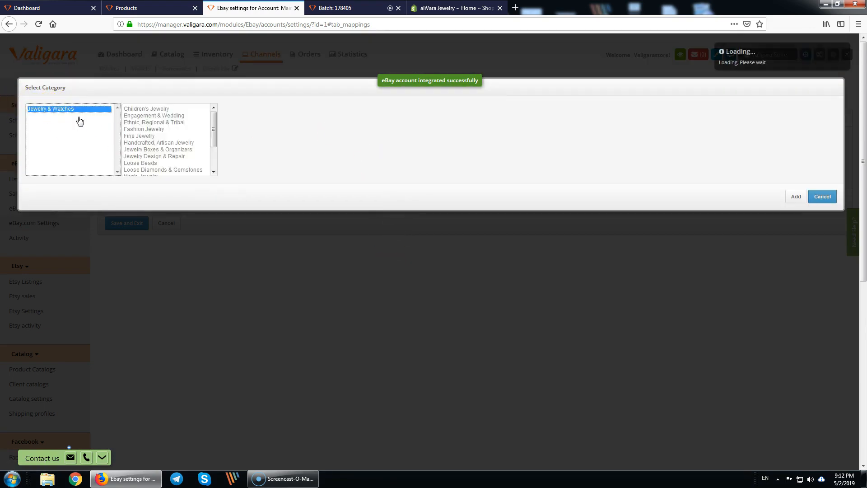
{"action": "left_click", "coordinate": [165, 130]}
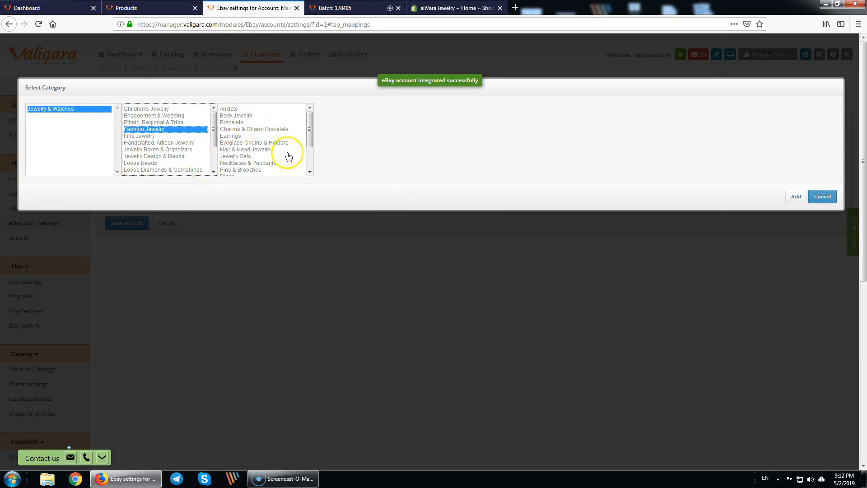
{"action": "left_click", "coordinate": [269, 163]}
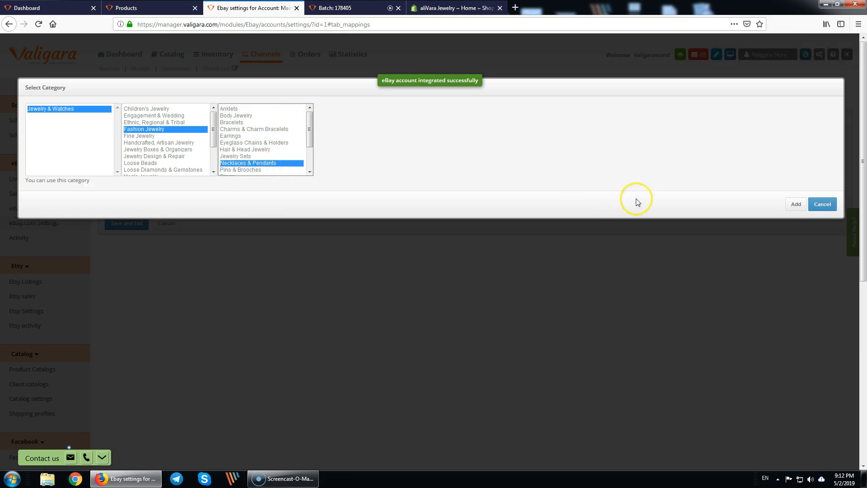
{"action": "left_click", "coordinate": [794, 205]}
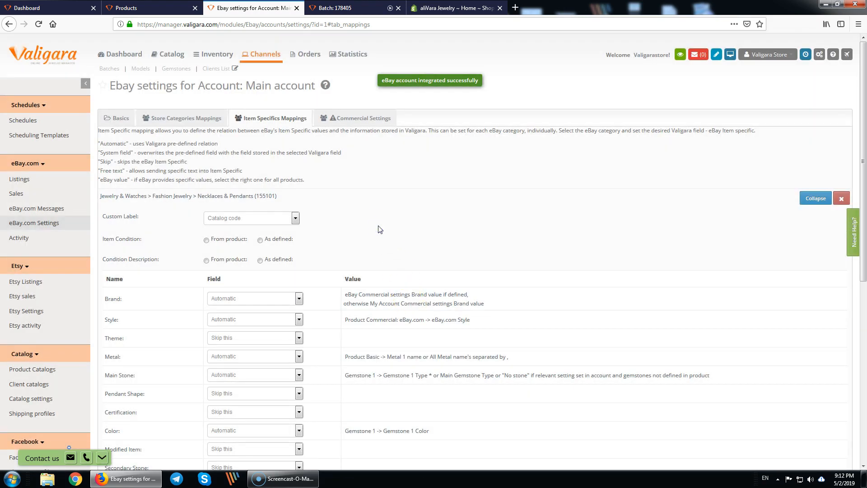
- Review the Necklaces & Pendants item specifics table and open the Pendant Shape mapping dropdown
{"action": "scroll", "coordinate": [379, 228], "scroll_direction": "down", "scroll_amount": 7}
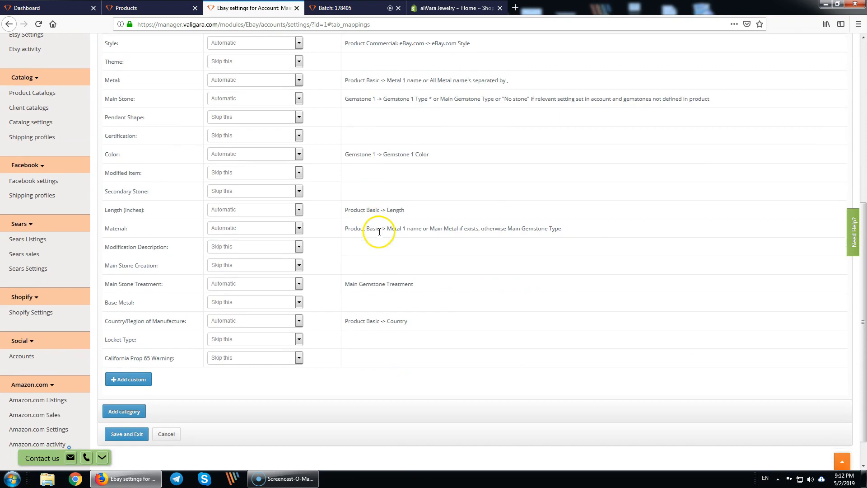
{"action": "scroll", "coordinate": [371, 228], "scroll_direction": "up", "scroll_amount": 3}
{"action": "left_click_drag", "start_coordinate": [101, 61], "coordinate": [129, 363]}
{"action": "left_click", "coordinate": [388, 192]}
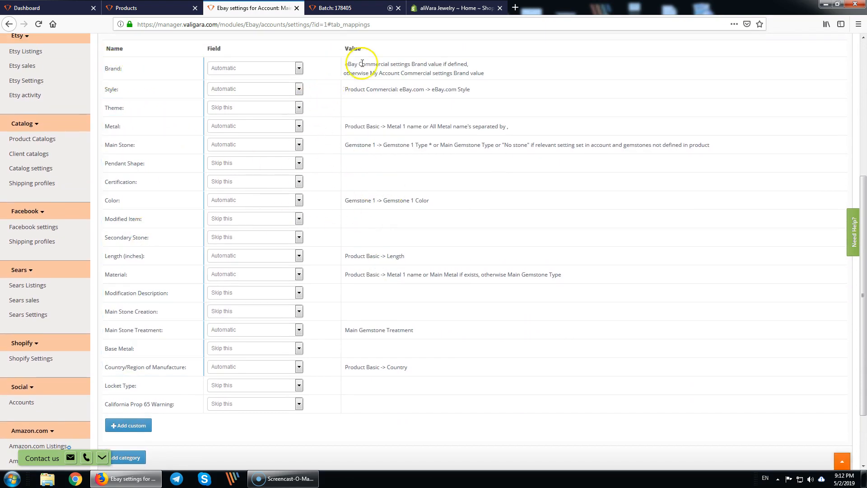
{"action": "left_click_drag", "start_coordinate": [352, 66], "coordinate": [382, 374]}
{"action": "left_click", "coordinate": [382, 377]}
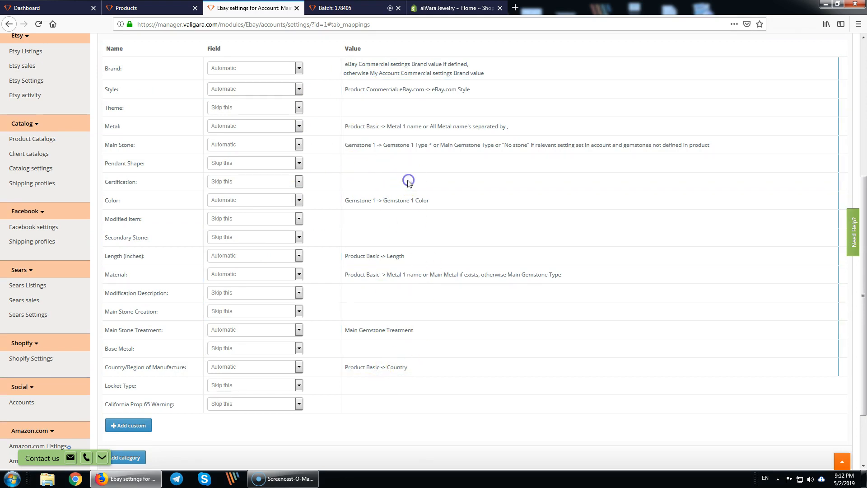
{"action": "left_click_drag", "start_coordinate": [116, 163], "coordinate": [160, 164]}
{"action": "left_click", "coordinate": [257, 163]}
{"action": "left_click_drag", "start_coordinate": [300, 201], "coordinate": [296, 180]}
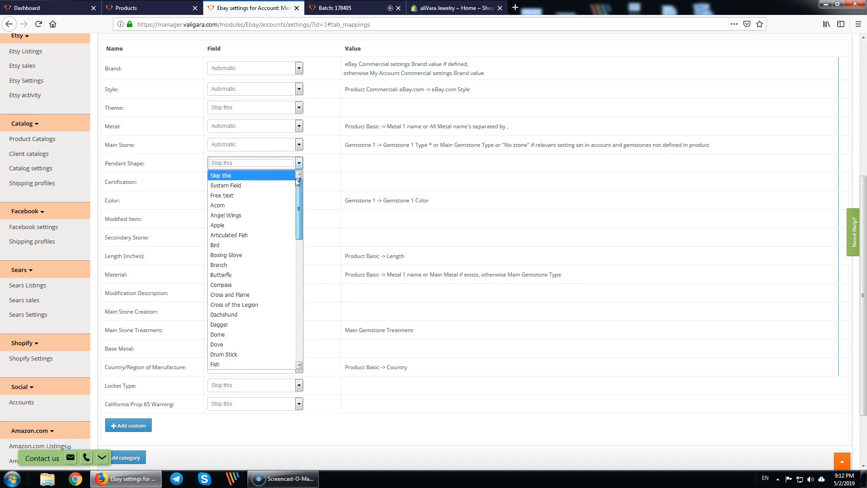
- Map Pendant Shape to the eBay.com Style system field and set Modified Item to No
{"action": "left_click", "coordinate": [230, 186]}
{"action": "left_click", "coordinate": [380, 164]}
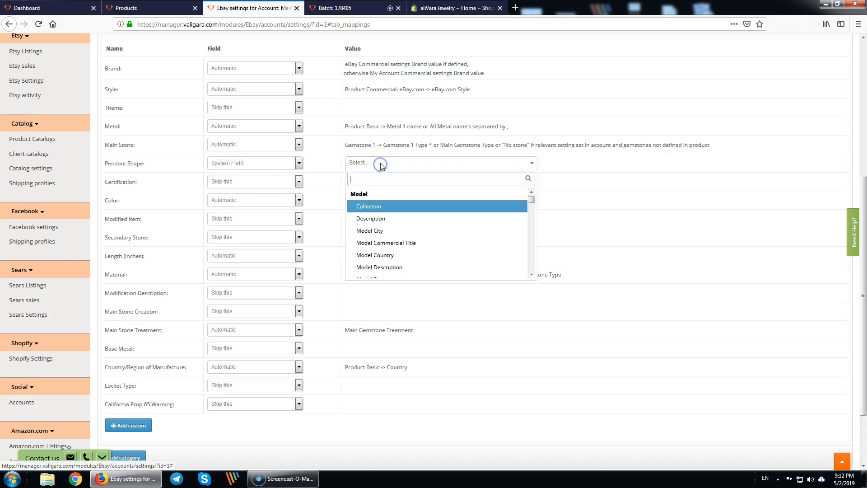
{"action": "type", "text": "styl"}
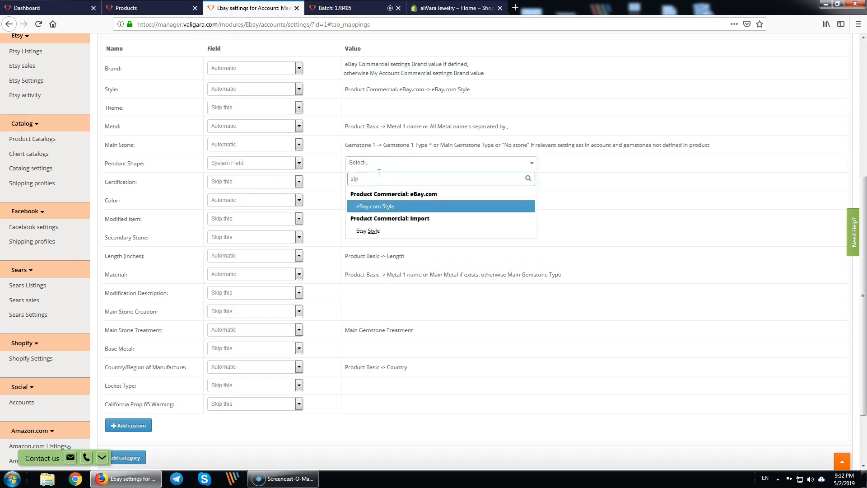
{"action": "left_click", "coordinate": [398, 205]}
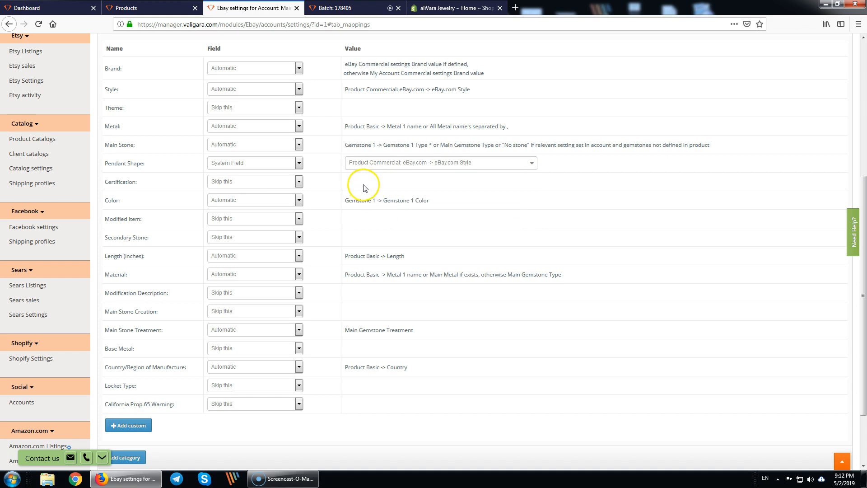
{"action": "left_click", "coordinate": [376, 222]}
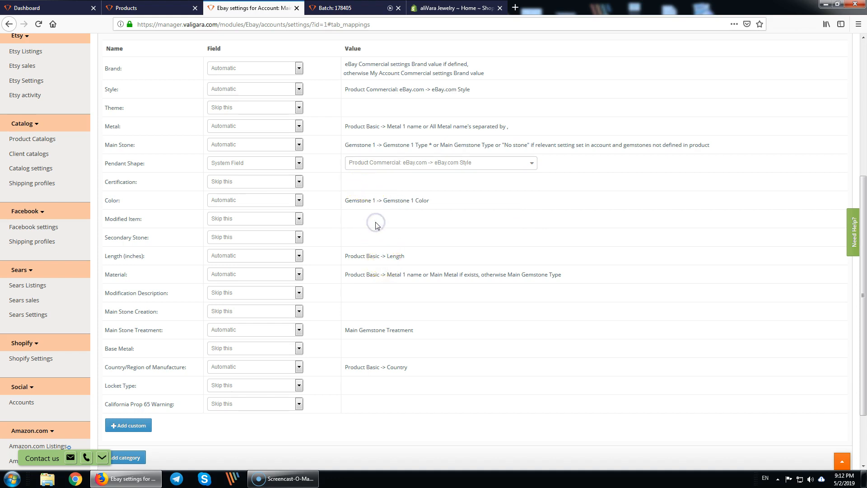
{"action": "scroll", "coordinate": [316, 228], "scroll_direction": "down", "scroll_amount": 2}
{"action": "left_click", "coordinate": [296, 173]}
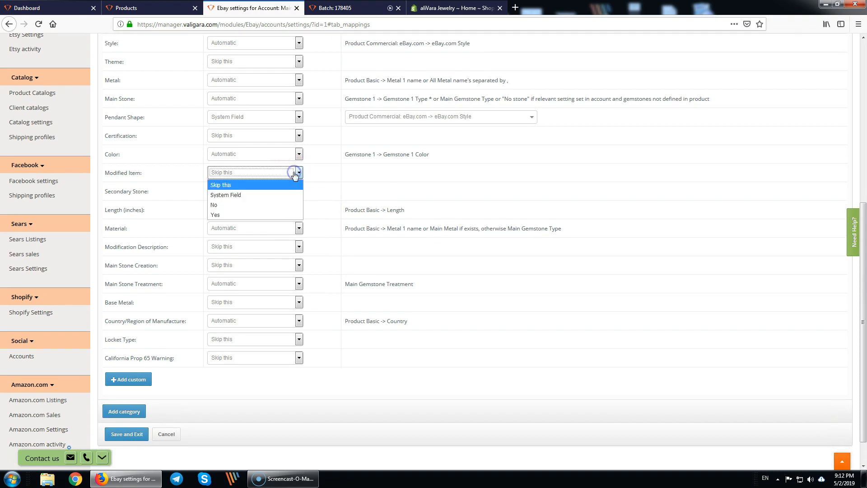
{"action": "left_click", "coordinate": [237, 208]}
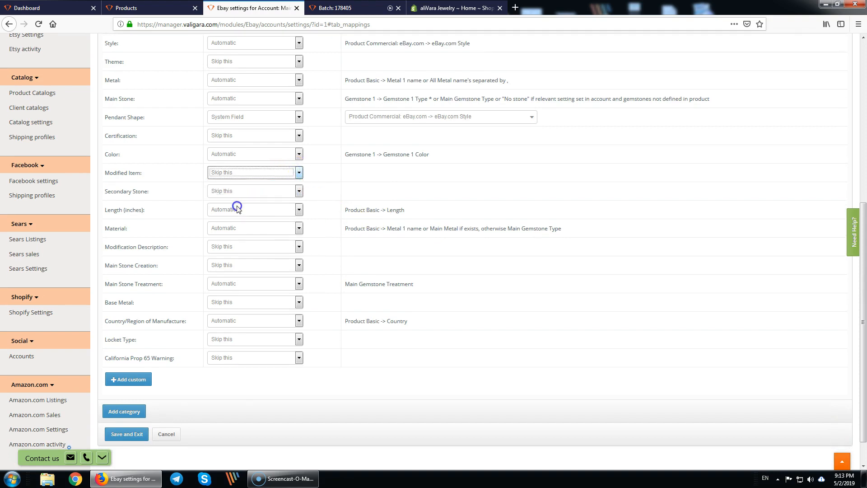
- Map Secondary Stone to the Gemstone 1 Type system field
{"action": "left_click", "coordinate": [248, 196]}
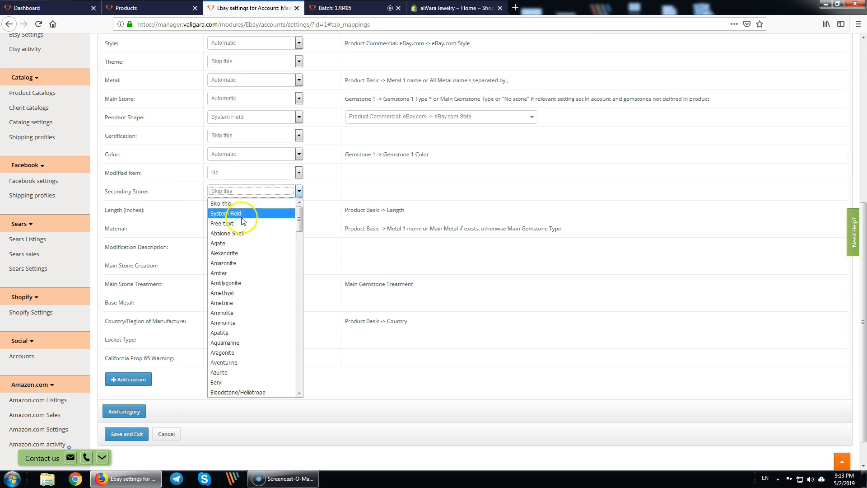
{"action": "left_click", "coordinate": [228, 212]}
{"action": "left_click", "coordinate": [384, 192]}
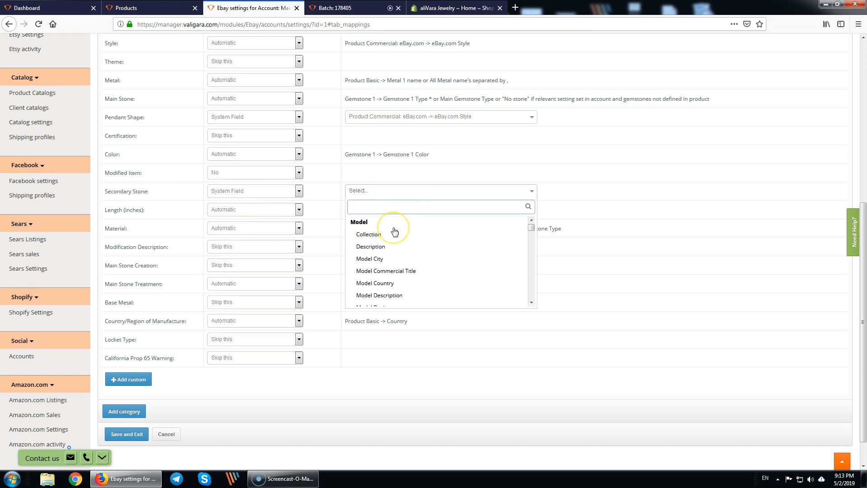
{"action": "type", "text": "co"}
{"action": "key", "text": "BackSpace"}
{"action": "type", "text": "ype"}
{"action": "left_click", "coordinate": [391, 260]}
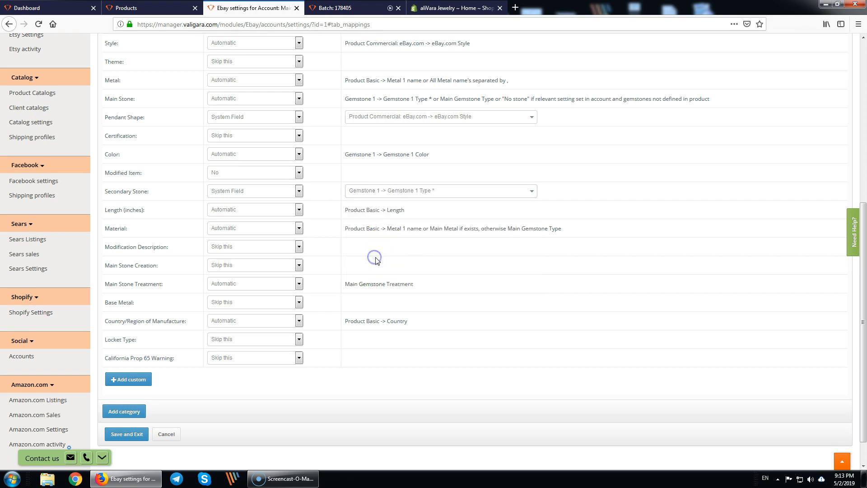
- Leave Modification Description set to skipped
{"action": "scroll", "coordinate": [374, 267], "scroll_direction": "down", "scroll_amount": 1}
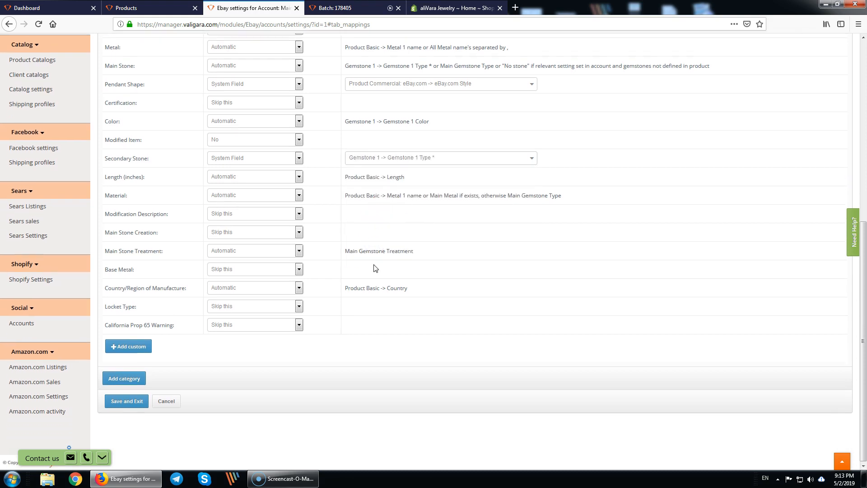
{"action": "left_click", "coordinate": [272, 218]}
{"action": "left_click", "coordinate": [399, 215]}
{"action": "left_click", "coordinate": [360, 301]}
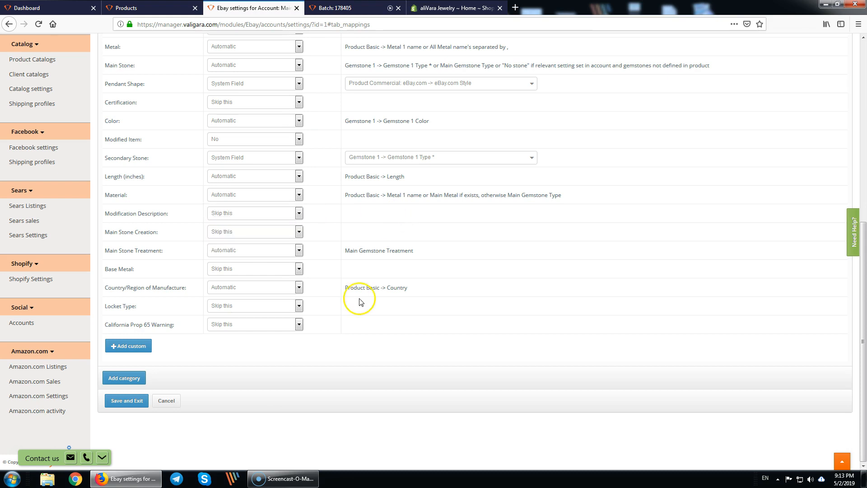
{"action": "left_click", "coordinate": [375, 312]}
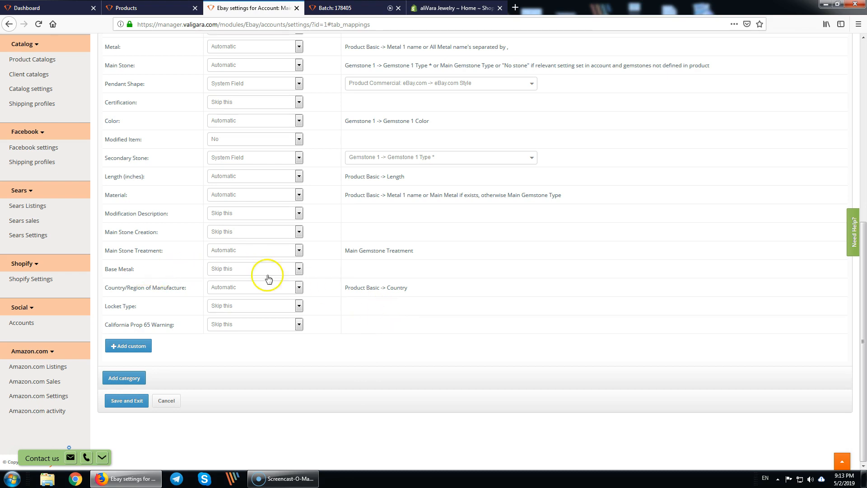
- Map Base Metal to the Metal 1 name system field
{"action": "left_click", "coordinate": [282, 269]}
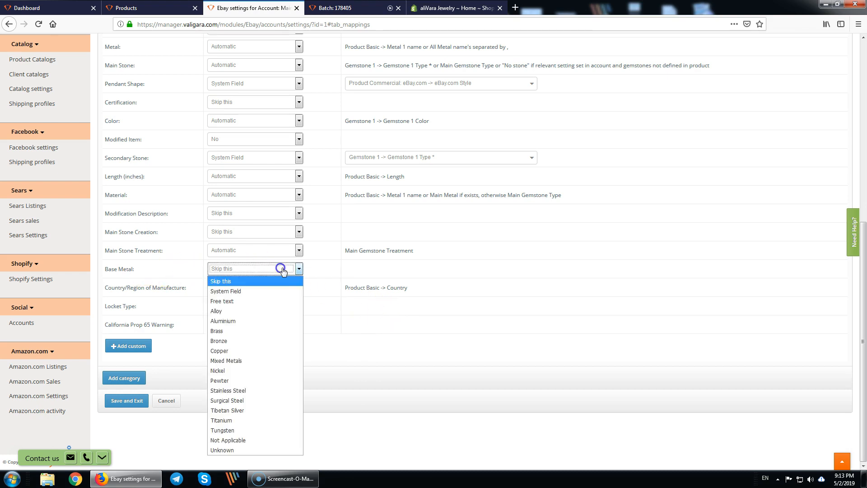
{"action": "left_click", "coordinate": [267, 291]}
{"action": "left_click", "coordinate": [375, 271]}
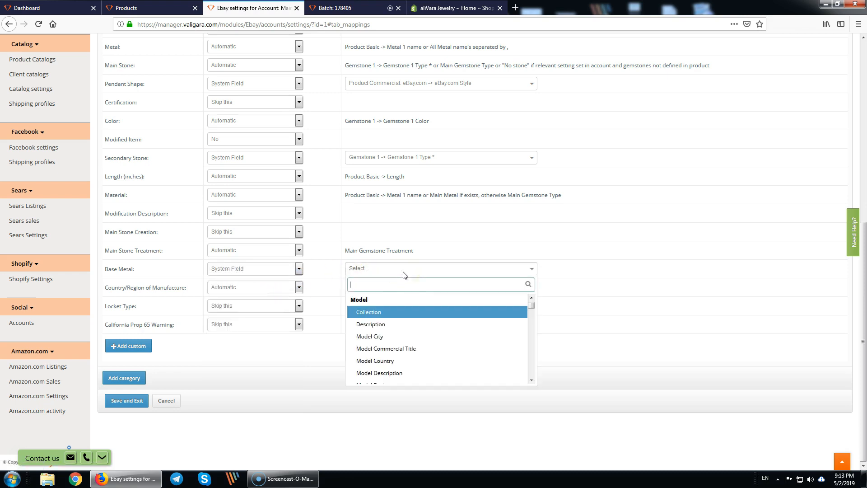
{"action": "type", "text": "metal"}
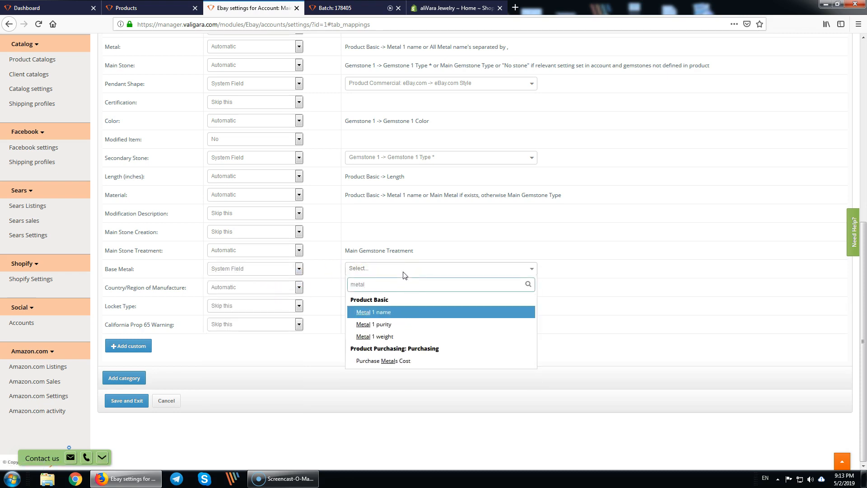
{"action": "left_click", "coordinate": [392, 313]}
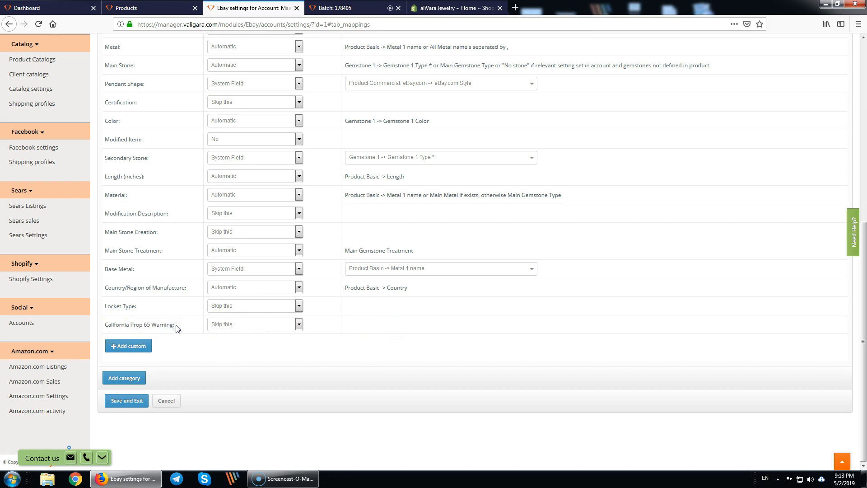
- Map Main Stone Creation to Gemstone 1 Creation Method, keeping Modification Description skipped
{"action": "left_click", "coordinate": [247, 231]}
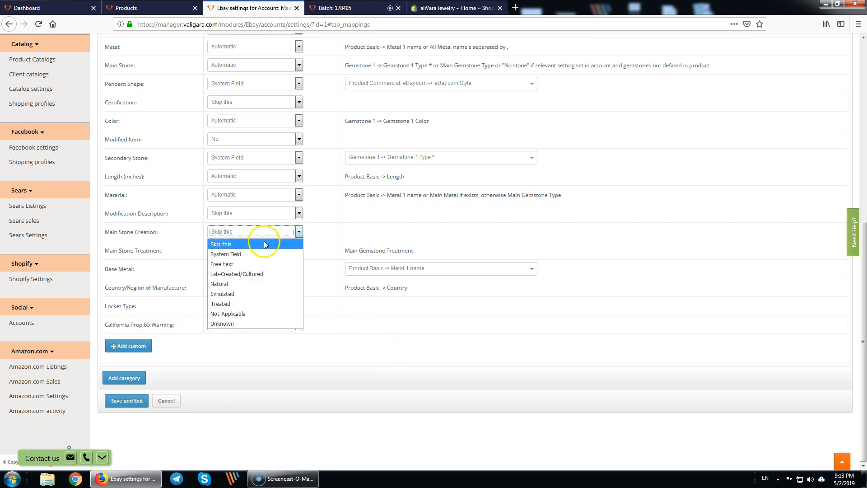
{"action": "left_click", "coordinate": [224, 254]}
{"action": "left_click", "coordinate": [404, 231]}
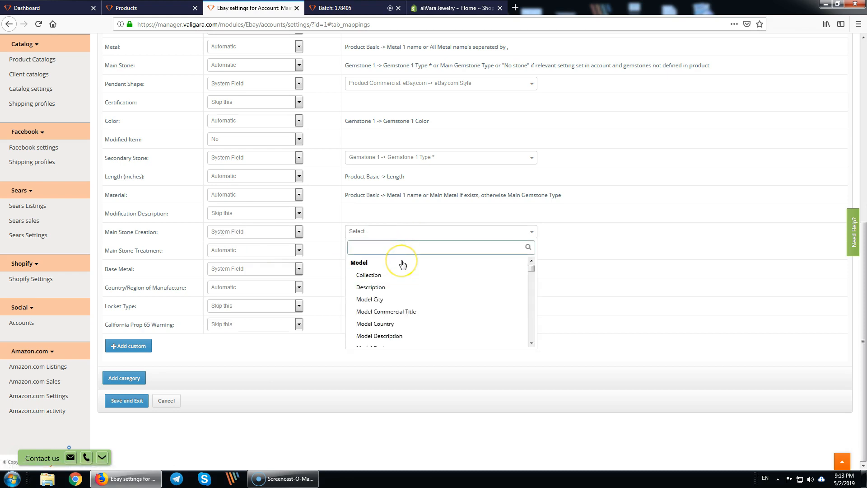
{"action": "type", "text": "cre"}
{"action": "key", "text": "Return"}
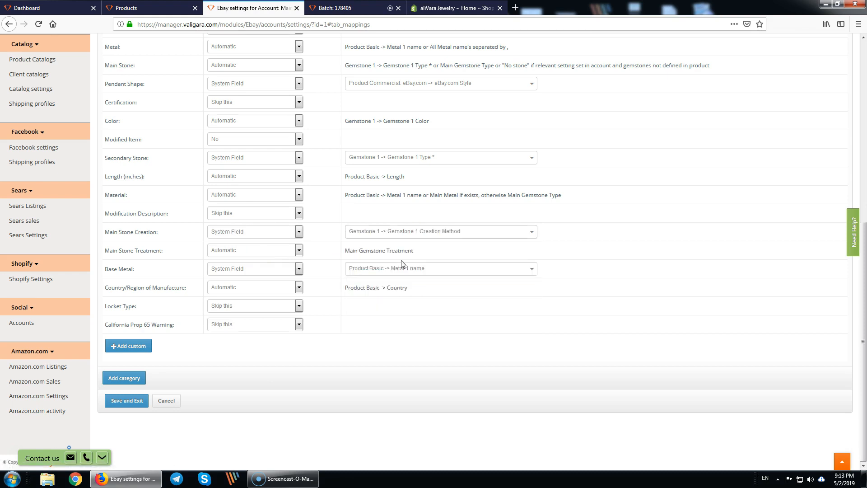
{"action": "left_click", "coordinate": [235, 213]}
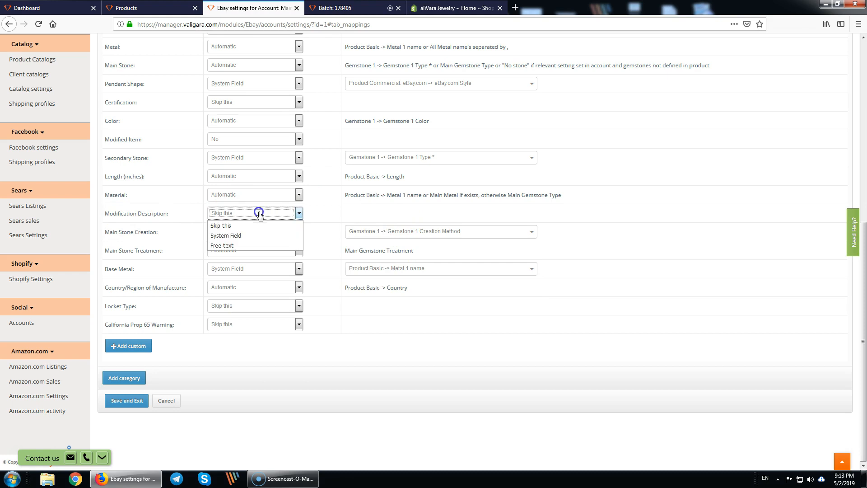
{"action": "left_click", "coordinate": [368, 213]}
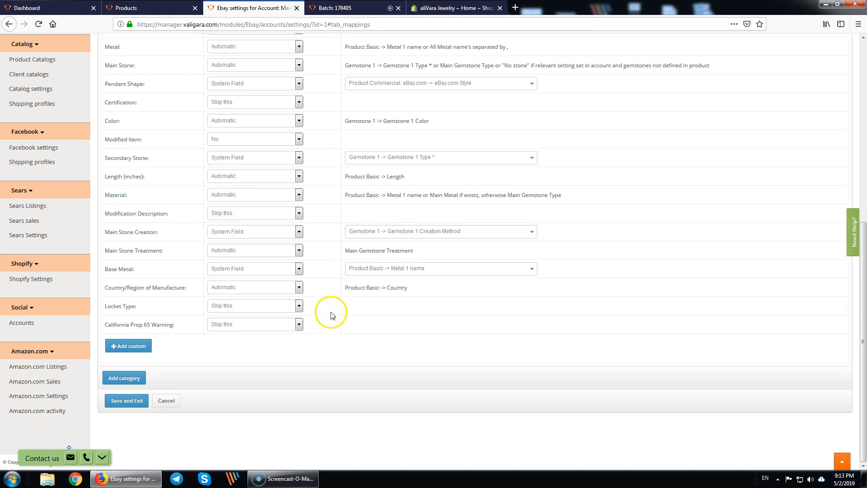
{"action": "scroll", "coordinate": [203, 338], "scroll_direction": "up", "scroll_amount": 4}
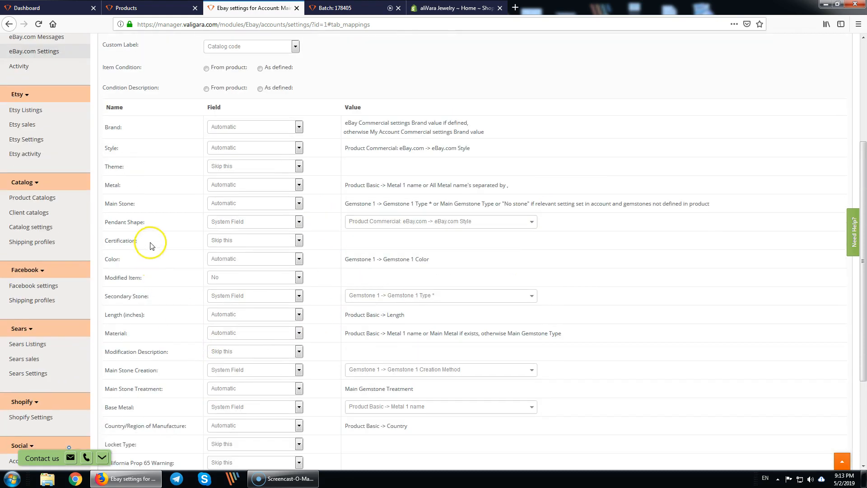
- Save the Necklaces & Pendants item specifics mappings with Save and Exit
{"action": "scroll", "coordinate": [156, 212], "scroll_direction": "down", "scroll_amount": 2}
{"action": "scroll", "coordinate": [149, 223], "scroll_direction": "up", "scroll_amount": 5}
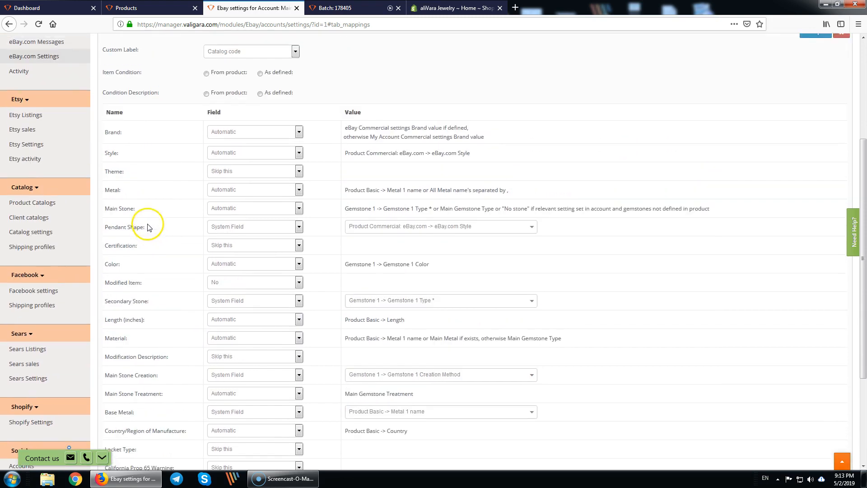
{"action": "scroll", "coordinate": [151, 220], "scroll_direction": "down", "scroll_amount": 5}
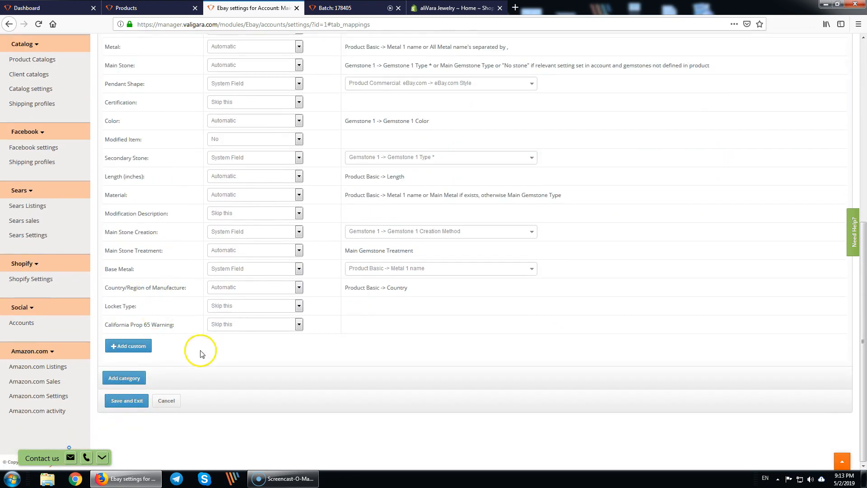
{"action": "left_click", "coordinate": [121, 401]}
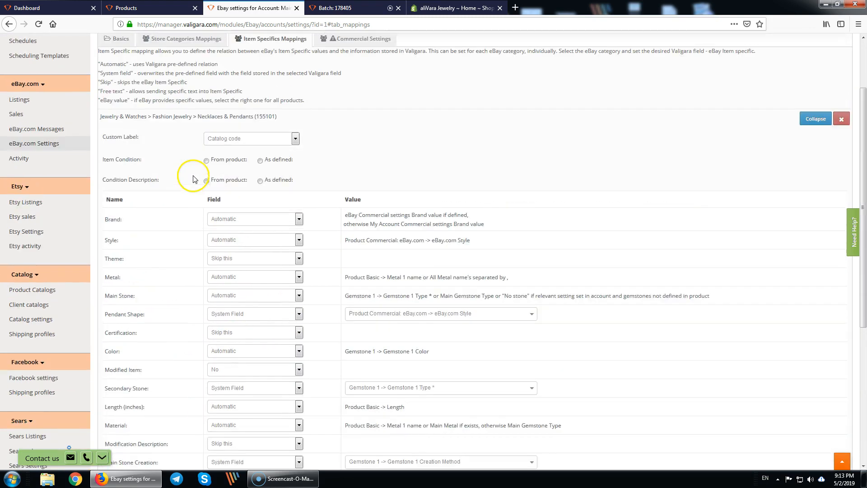
- Set Item Condition and Condition Description to 'As defined' (New with tags) and save again
{"action": "scroll", "coordinate": [299, 234], "scroll_direction": "down", "scroll_amount": 5}
{"action": "scroll", "coordinate": [300, 235], "scroll_direction": "up", "scroll_amount": 5}
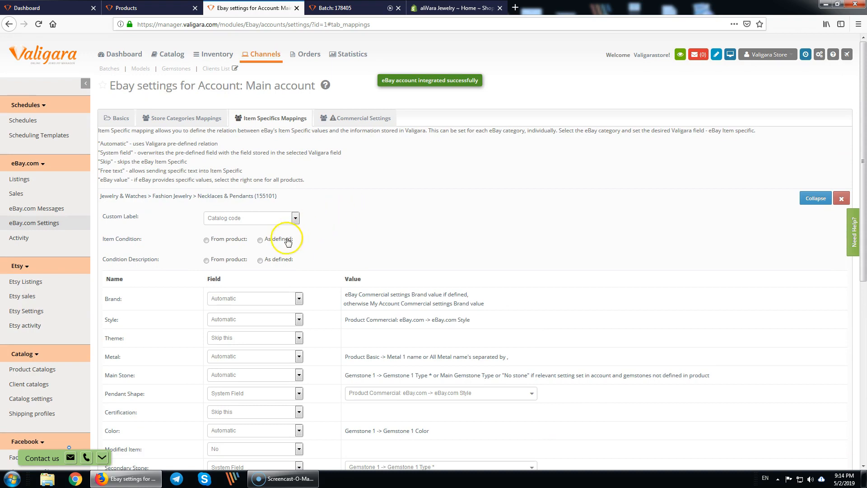
{"action": "left_click", "coordinate": [258, 239]}
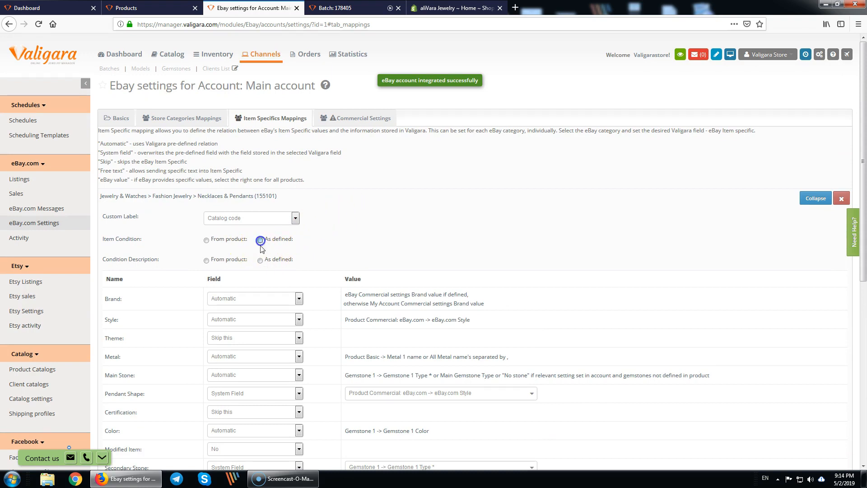
{"action": "left_click", "coordinate": [260, 260]}
{"action": "left_click", "coordinate": [447, 288]}
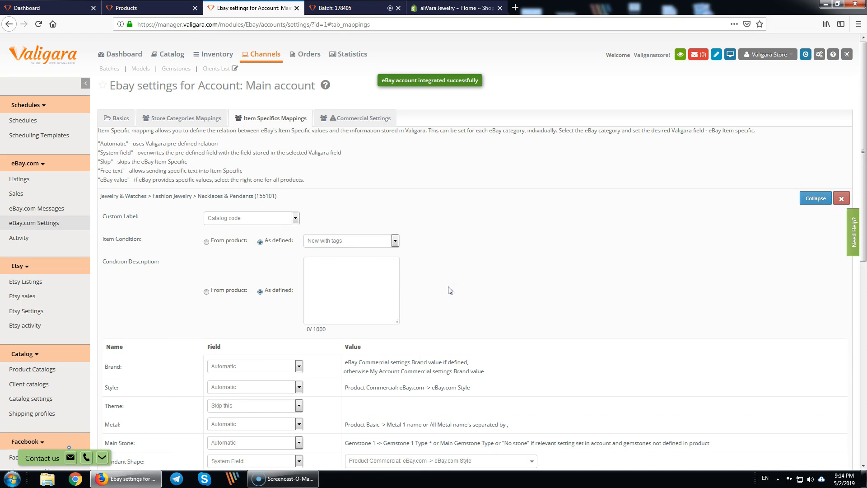
{"action": "scroll", "coordinate": [449, 290], "scroll_direction": "down", "scroll_amount": 8}
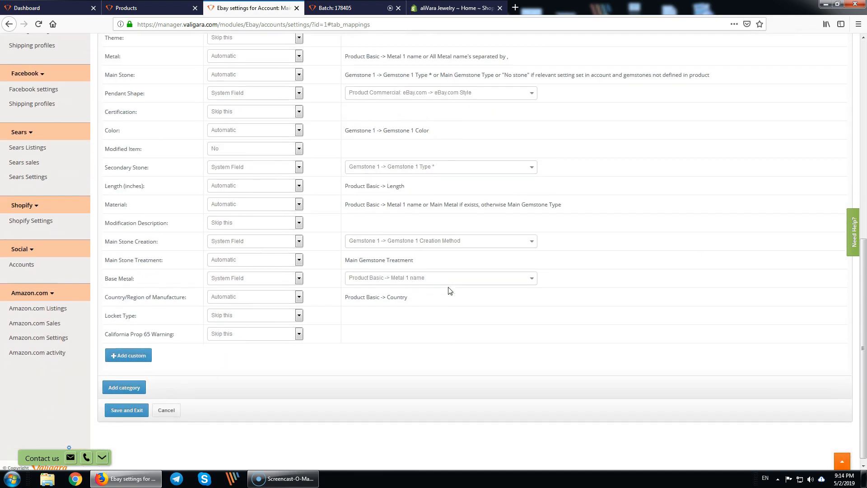
{"action": "left_click", "coordinate": [119, 407]}
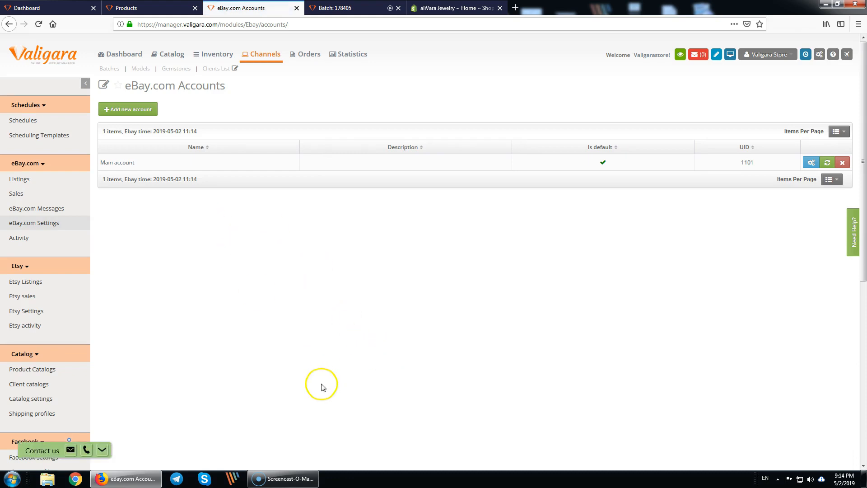
- Open the eBay.com Settings overview and review the Business Policies PayPal payment profile
{"action": "left_click", "coordinate": [50, 223]}
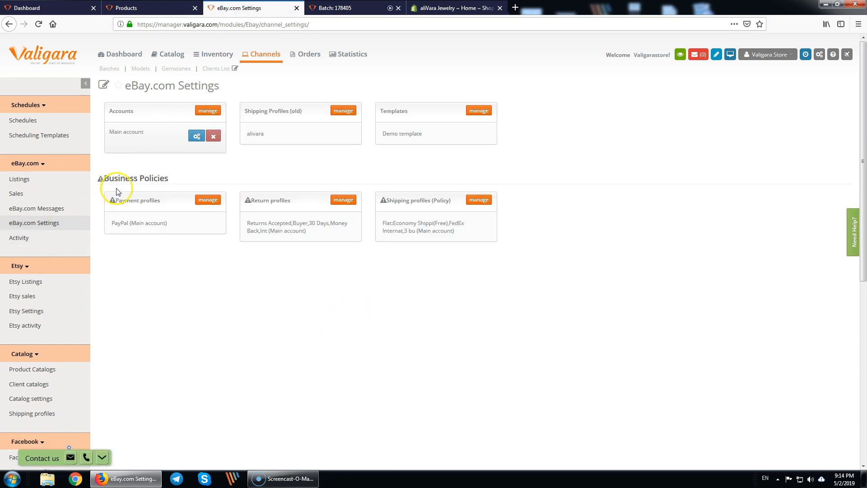
{"action": "left_click_drag", "start_coordinate": [109, 180], "coordinate": [184, 181]}
{"action": "left_click", "coordinate": [182, 180]}
{"action": "left_click_drag", "start_coordinate": [111, 225], "coordinate": [172, 226]}
{"action": "left_click", "coordinate": [230, 234]}
{"action": "left_click_drag", "start_coordinate": [219, 226], "coordinate": [112, 228]}
{"action": "left_click", "coordinate": [292, 276]}
- Open the eBay.com Templates list containing the Demo template
{"action": "left_click", "coordinate": [292, 281]}
{"action": "left_click", "coordinate": [343, 349]}
{"action": "left_click", "coordinate": [391, 111]}
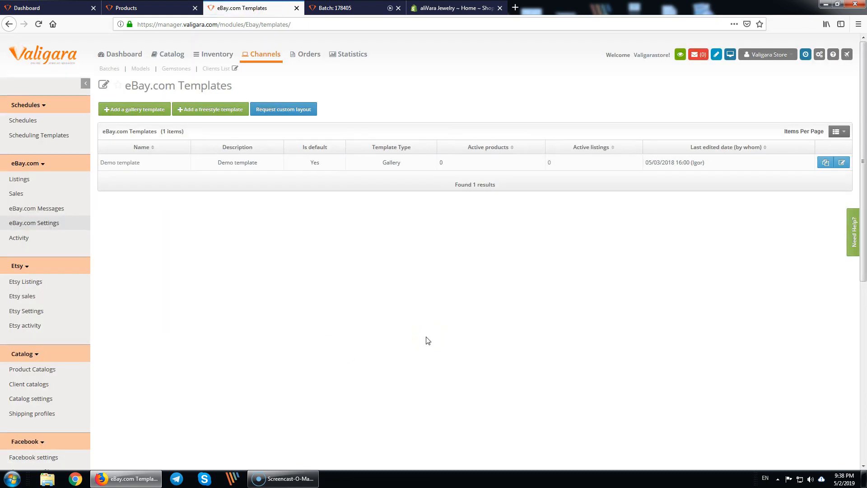
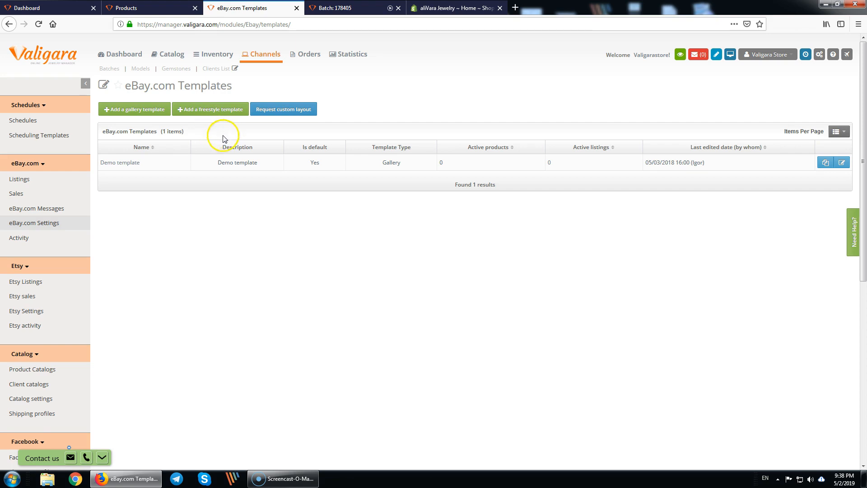
- Choose 'Add a gallery template' on the eBay.com Templates page
{"action": "left_click", "coordinate": [131, 112]}
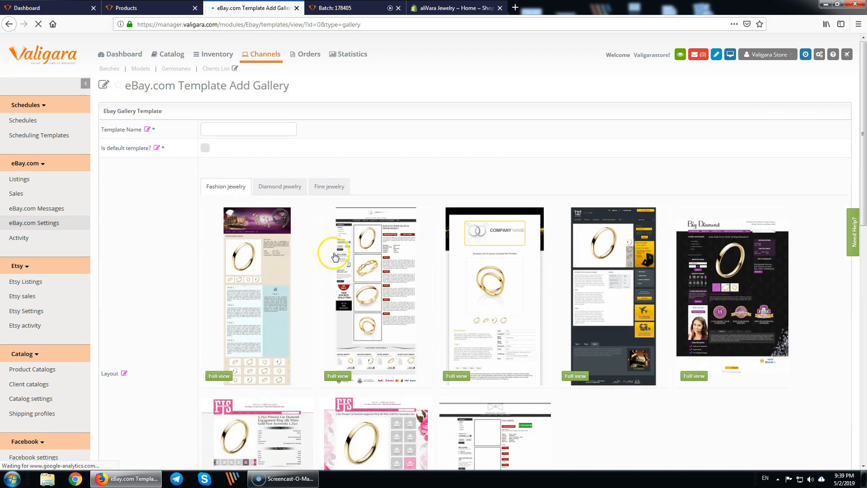
- Pick the third Fashion jewelry layout and title Block #1 'Shipping' with free worldwide shipping text
{"action": "scroll", "coordinate": [485, 162], "scroll_direction": "down", "scroll_amount": 3}
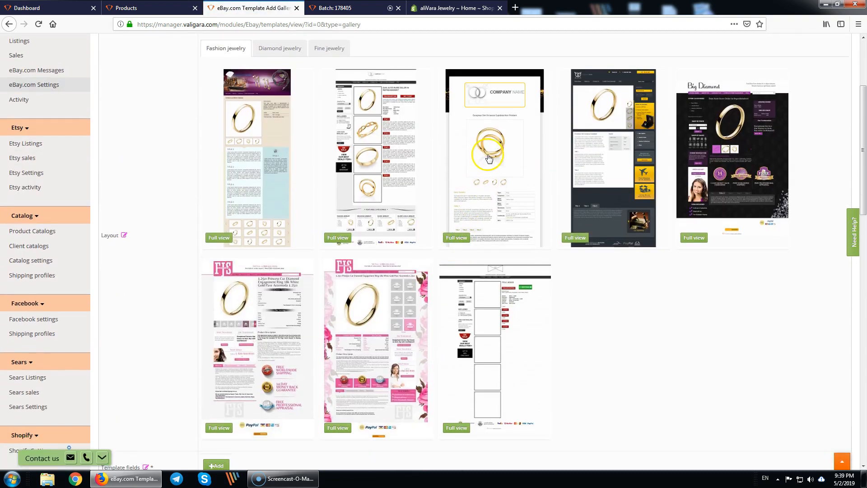
{"action": "left_click", "coordinate": [486, 160]}
{"action": "scroll", "coordinate": [271, 266], "scroll_direction": "down", "scroll_amount": 1}
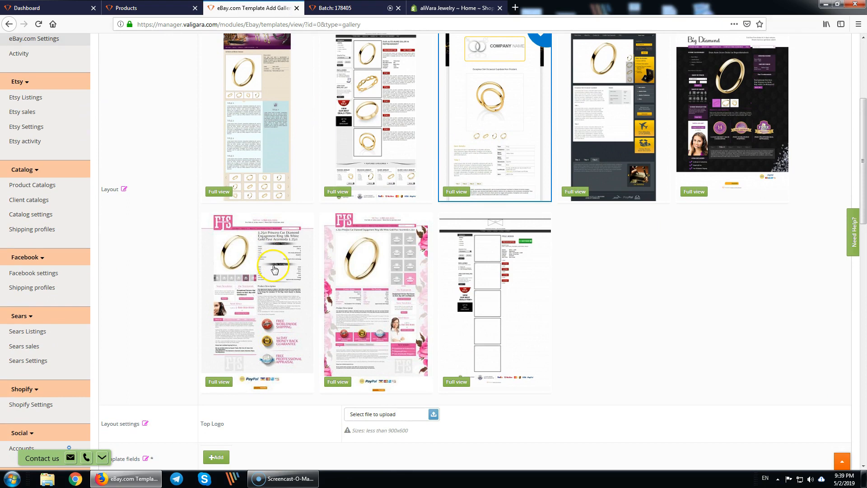
{"action": "scroll", "coordinate": [289, 383], "scroll_direction": "down", "scroll_amount": 6}
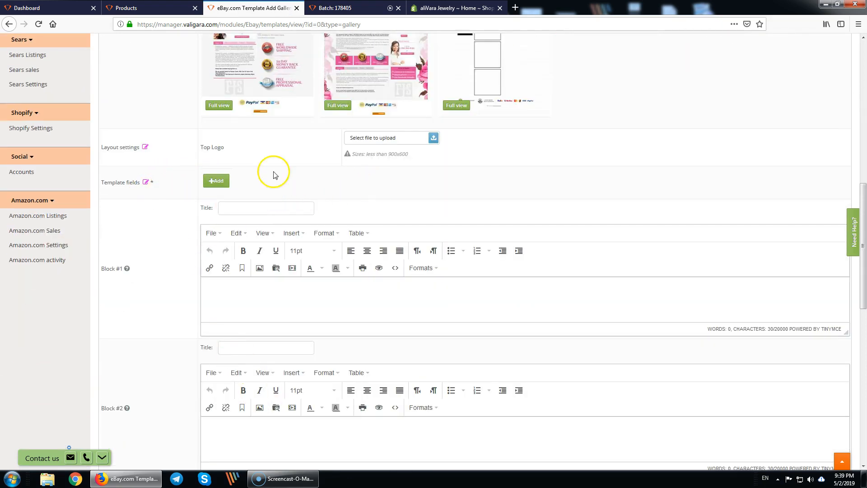
{"action": "left_click", "coordinate": [255, 209]}
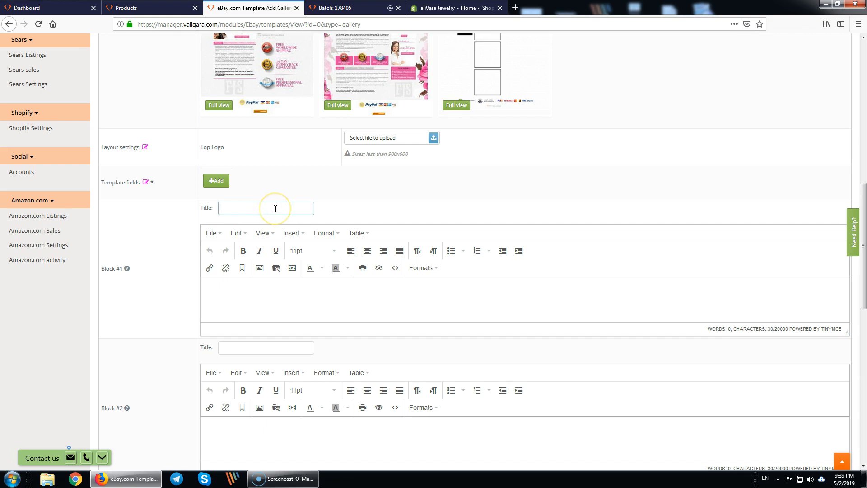
{"action": "type", "text": "Shipping"}
{"action": "key", "text": "Tab"}
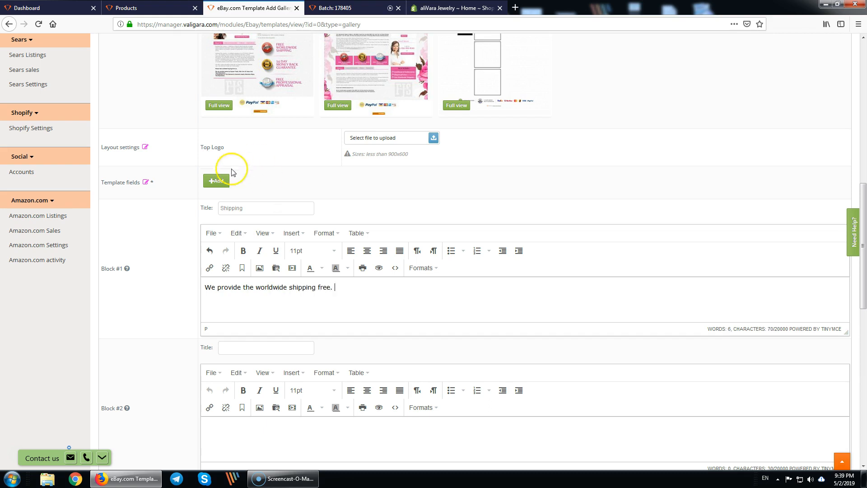
- Title Block #2 'Returns' and check the chosen layout in the full-size preview
{"action": "left_click", "coordinate": [262, 350]}
{"action": "type", "text": "Returns"}
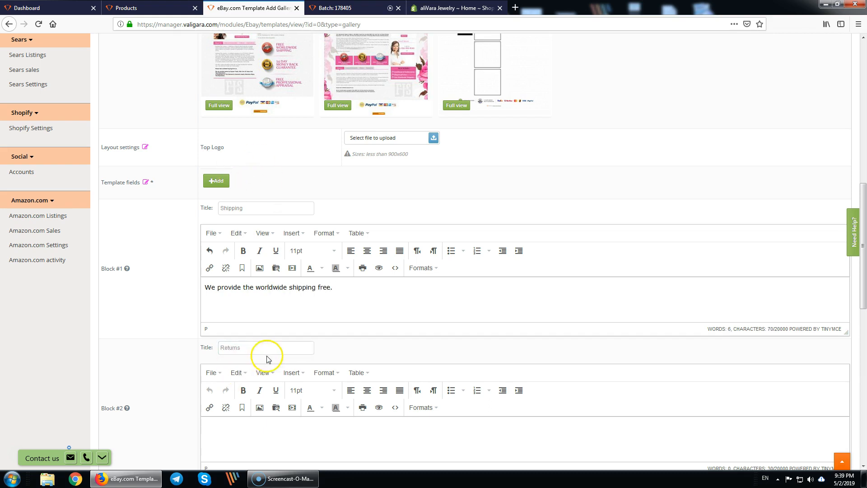
{"action": "scroll", "coordinate": [267, 357], "scroll_direction": "down", "scroll_amount": 2}
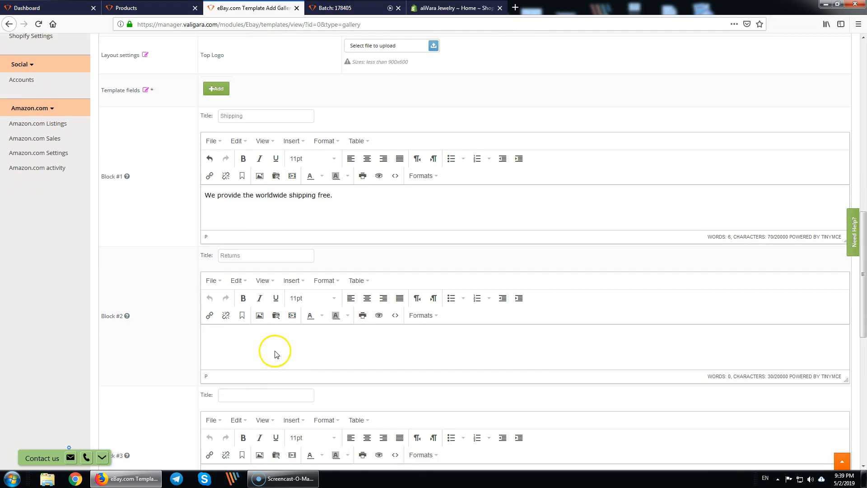
{"action": "scroll", "coordinate": [323, 362], "scroll_direction": "up", "scroll_amount": 8}
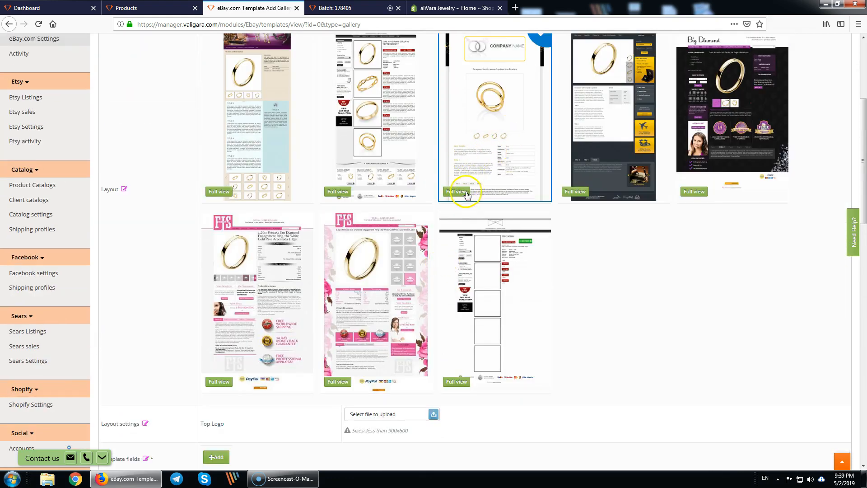
{"action": "left_click", "coordinate": [457, 192]}
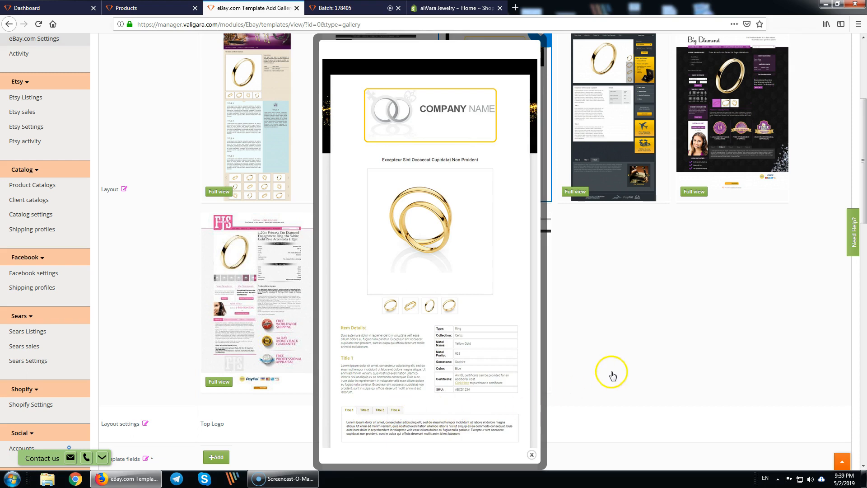
{"action": "left_click", "coordinate": [531, 454]}
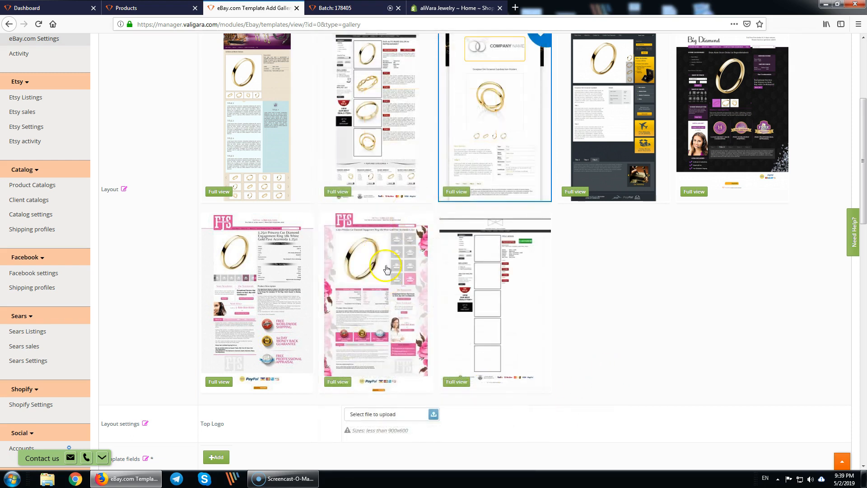
{"action": "scroll", "coordinate": [536, 316], "scroll_direction": "down", "scroll_amount": 10}
{"action": "left_click", "coordinate": [255, 260]}
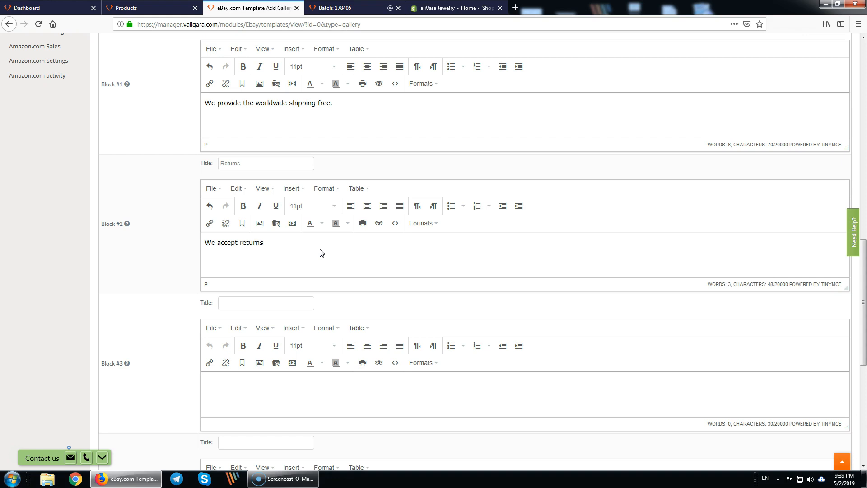
- Fill the Returns block with 'We accept returns for 30 days.'
{"action": "type", "text": "We accept returns for 30 days"}
{"action": "left_click", "coordinate": [322, 252]}
{"action": "type", "text": "."}
{"action": "scroll", "coordinate": [316, 248], "scroll_direction": "down", "scroll_amount": 2}
- Add Block #3 'About us' citing 40 years' experience, fixing the 'excperience' typo
{"action": "left_click", "coordinate": [255, 211]}
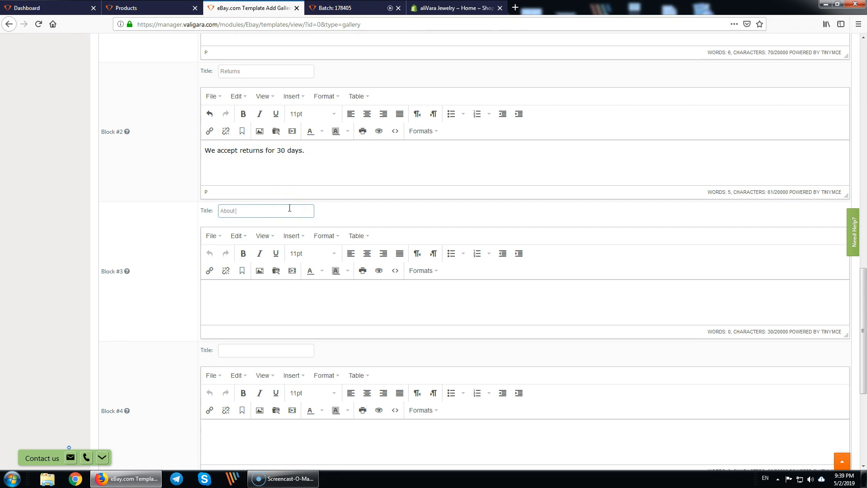
{"action": "left_click", "coordinate": [364, 304]}
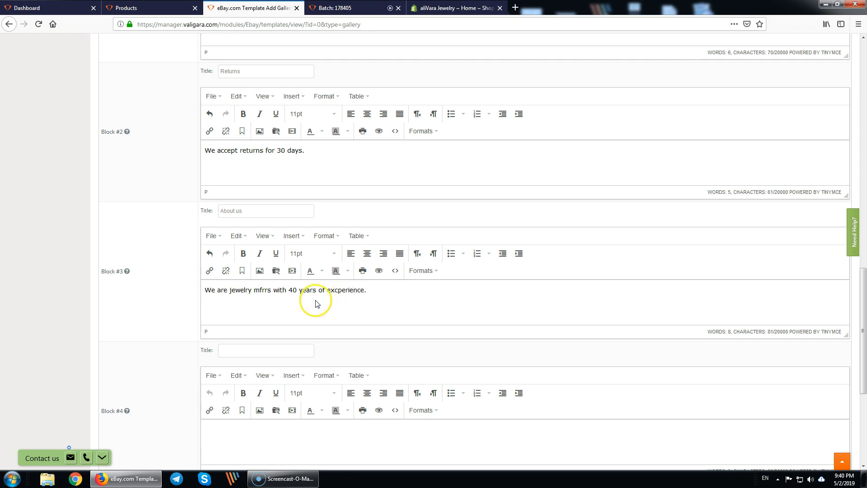
{"action": "left_click_drag", "start_coordinate": [334, 290], "coordinate": [338, 290]}
{"action": "key", "text": "Delete"}
{"action": "scroll", "coordinate": [341, 251], "scroll_direction": "down", "scroll_amount": 5}
{"action": "scroll", "coordinate": [232, 257], "scroll_direction": "up", "scroll_amount": 9}
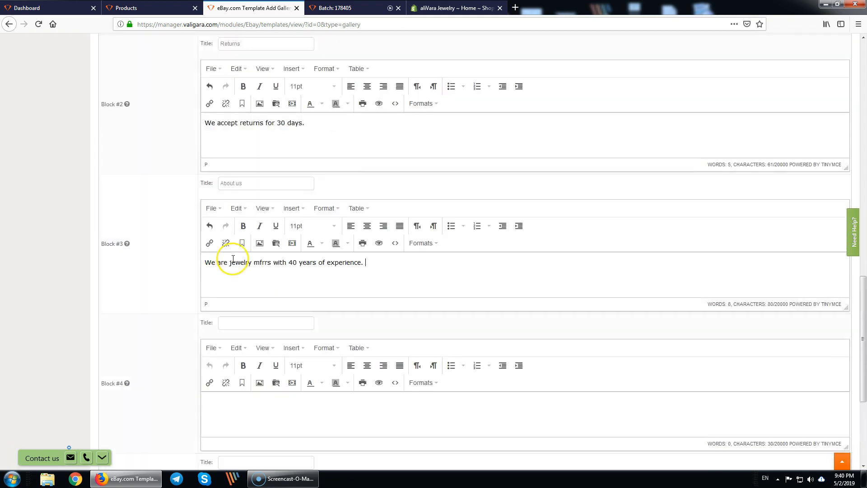
{"action": "scroll", "coordinate": [253, 181], "scroll_direction": "up", "scroll_amount": 2}
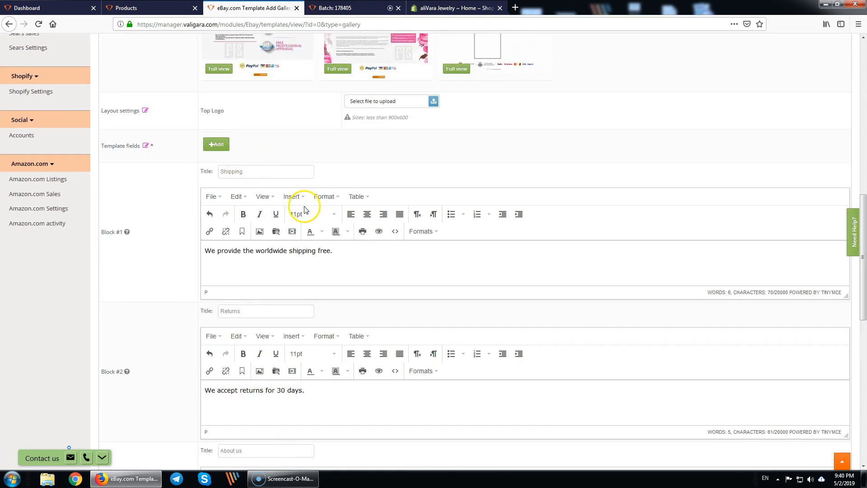
- Add template fields for Metal purity and title and Gemstone Type
{"action": "left_click", "coordinate": [215, 144]}
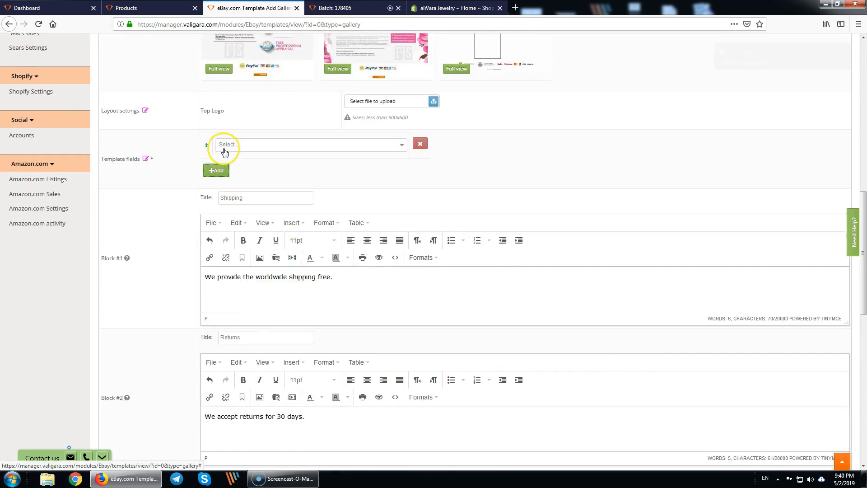
{"action": "left_click", "coordinate": [262, 150]}
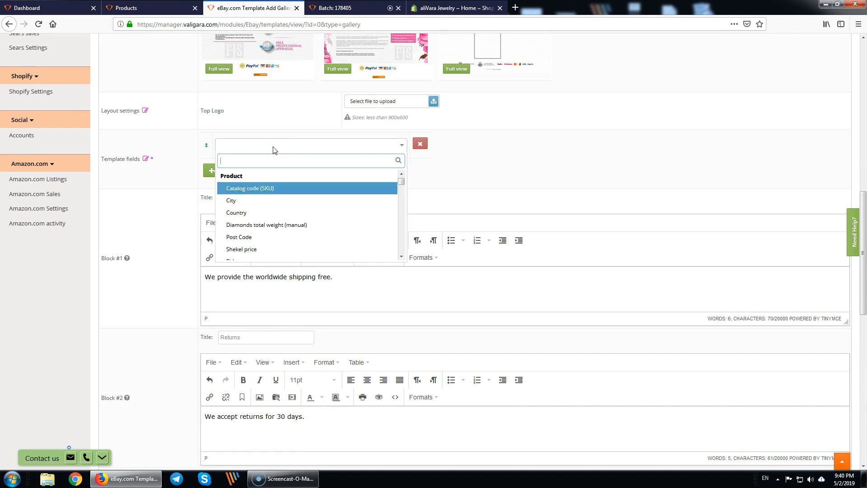
{"action": "type", "text": "meta"}
{"action": "key", "text": "Down"}
{"action": "key", "text": "Down"}
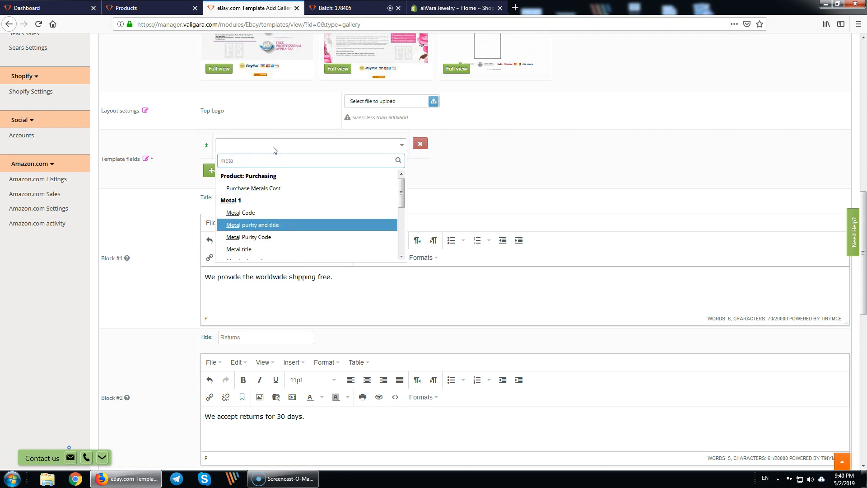
{"action": "key", "text": "Return"}
{"action": "left_click", "coordinate": [218, 174]}
{"action": "left_click", "coordinate": [276, 173]}
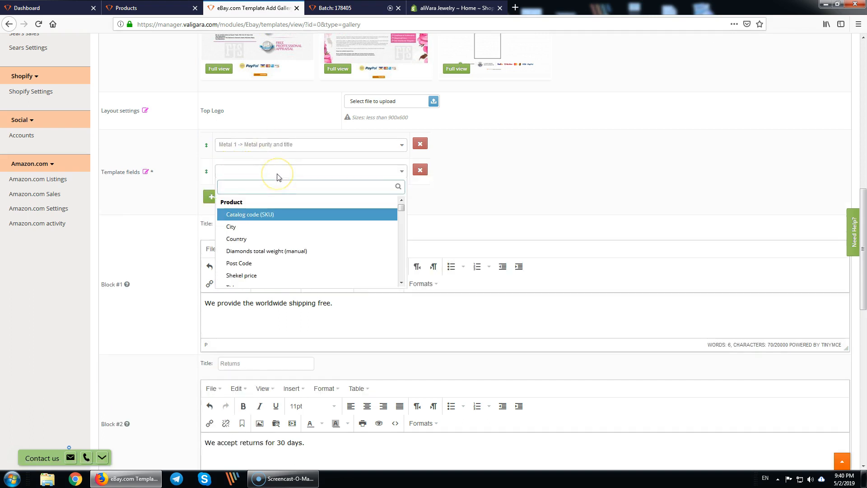
{"action": "type", "text": "code"}
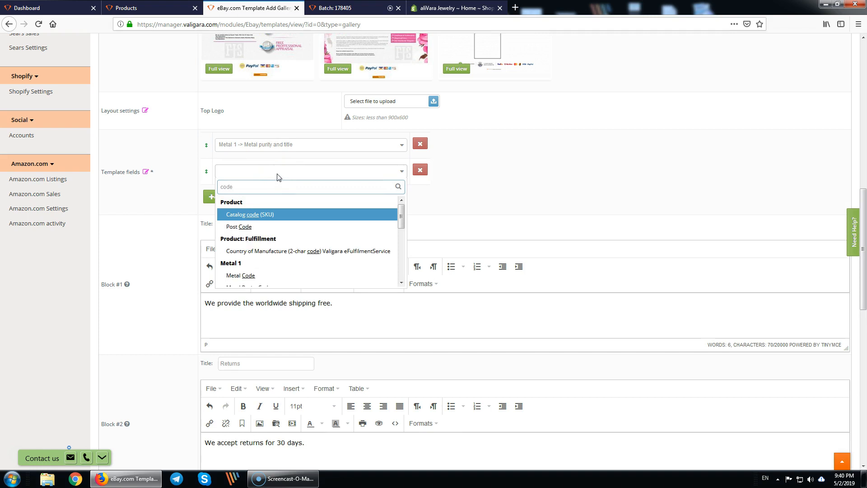
{"action": "key", "text": "BackSpace"}
{"action": "key", "text": "BackSpace"}
{"action": "key", "text": "BackSpace"}
{"action": "key", "text": "BackSpace"}
{"action": "type", "text": "type"}
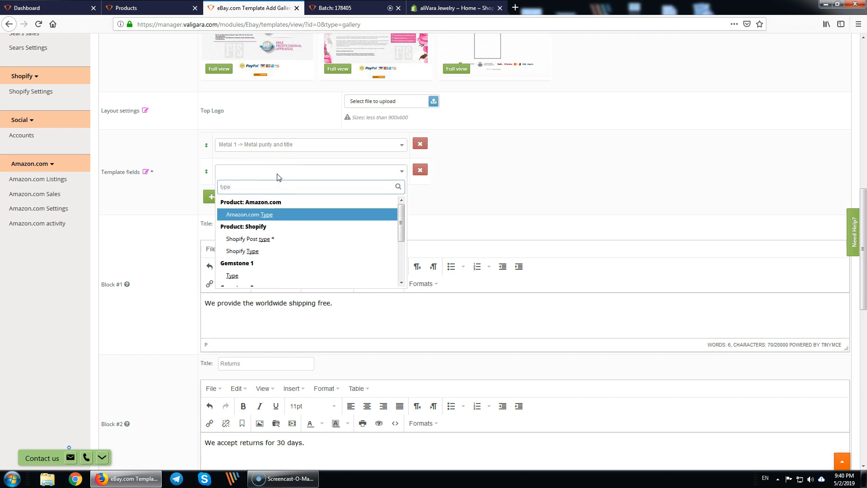
{"action": "left_click", "coordinate": [257, 275]}
- Add template fields for Total Carat Weight and eBay.com Style
{"action": "left_click", "coordinate": [216, 201]}
{"action": "left_click", "coordinate": [243, 202]}
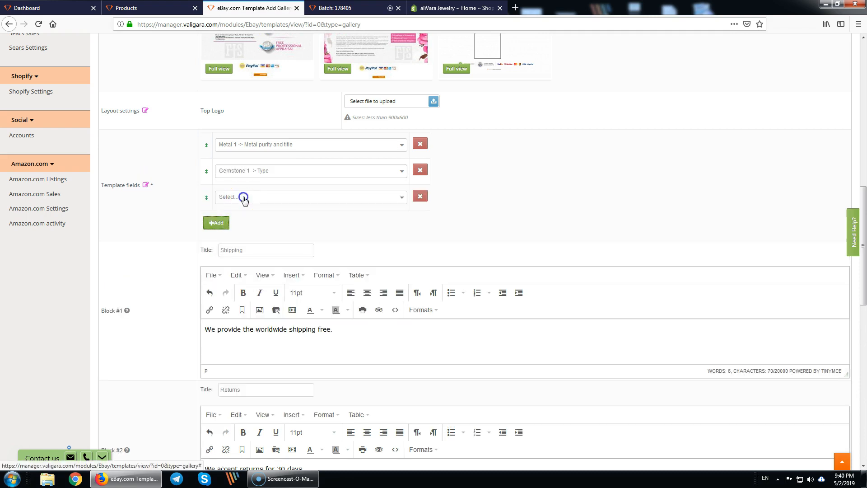
{"action": "type", "text": "weigh"}
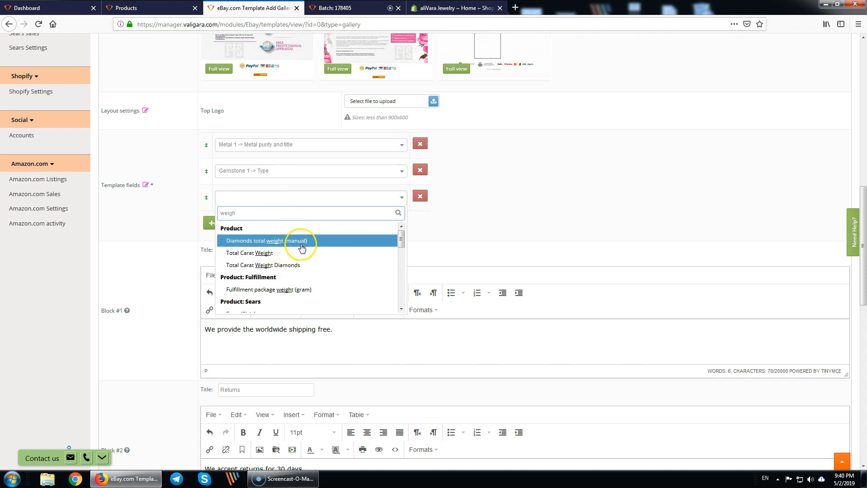
{"action": "left_click", "coordinate": [266, 254]}
{"action": "left_click", "coordinate": [216, 223]}
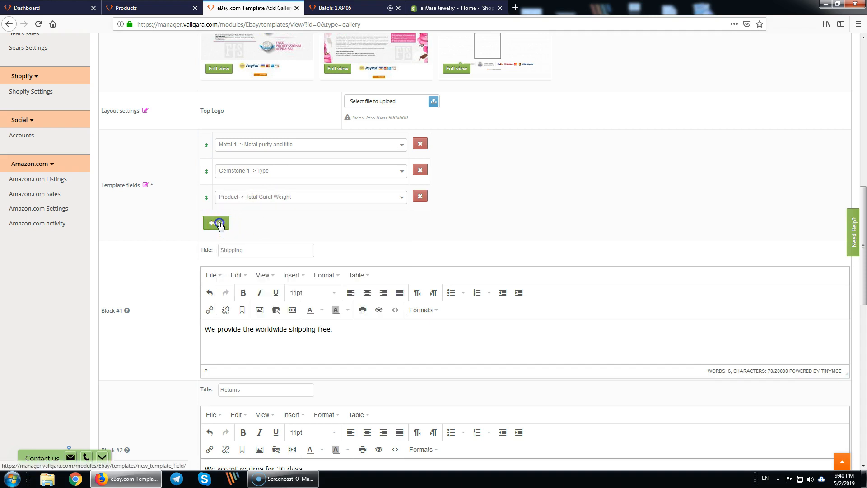
{"action": "left_click", "coordinate": [251, 223]}
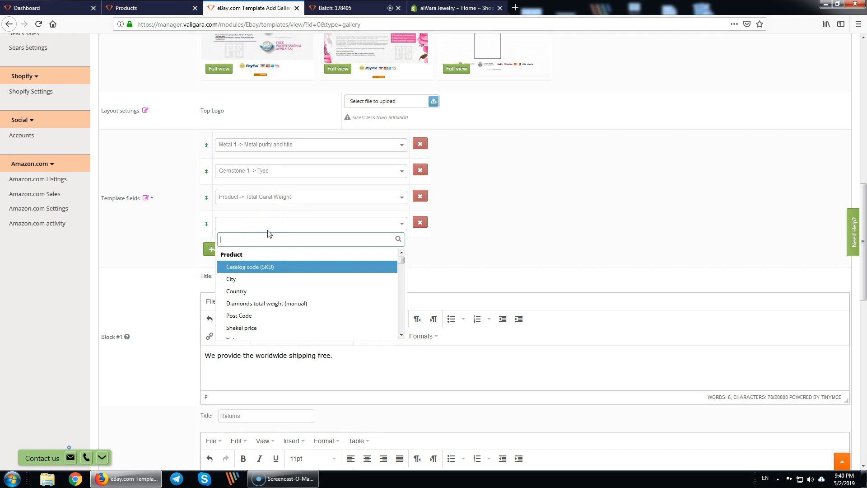
{"action": "type", "text": "ebay "}
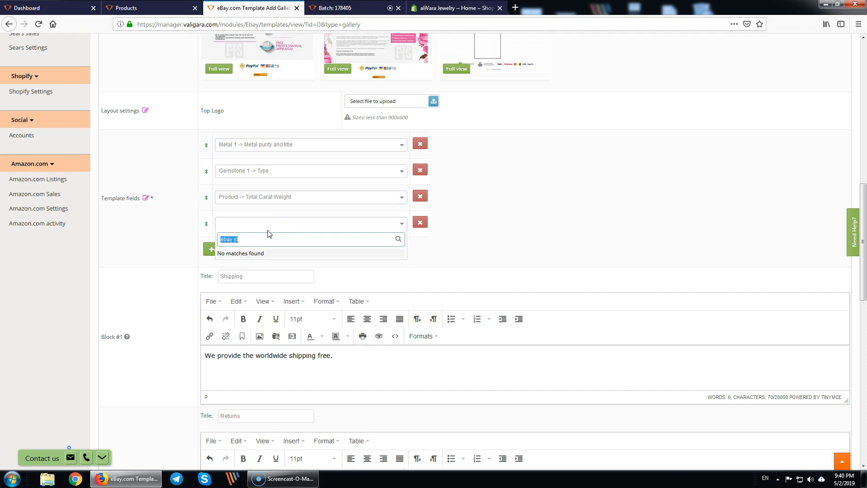
{"action": "type", "text": "styl"}
{"action": "key", "text": "Down"}
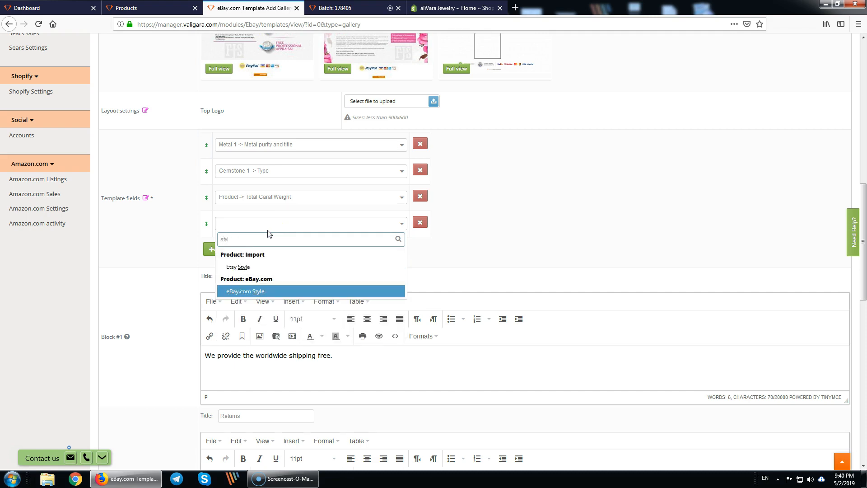
{"action": "key", "text": "Return"}
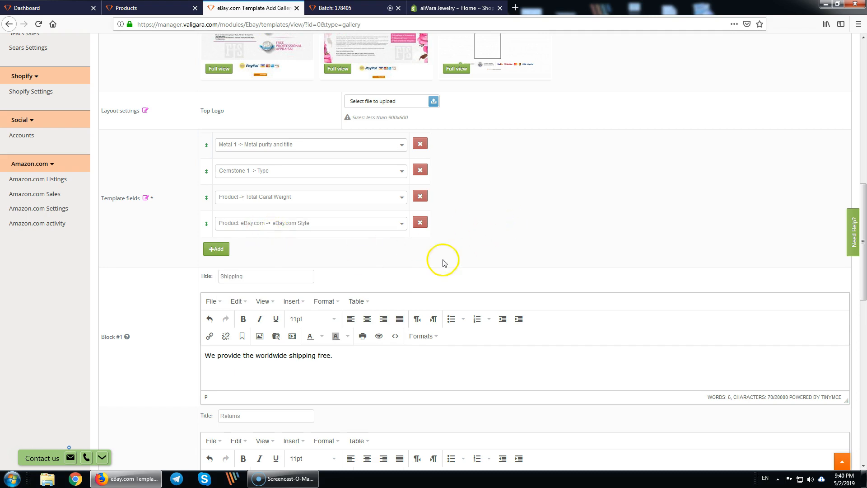
{"action": "scroll", "coordinate": [443, 263], "scroll_direction": "down", "scroll_amount": 10}
- Name the template 'Demo te…', mark it as the default template, and save
{"action": "left_click", "coordinate": [145, 410]}
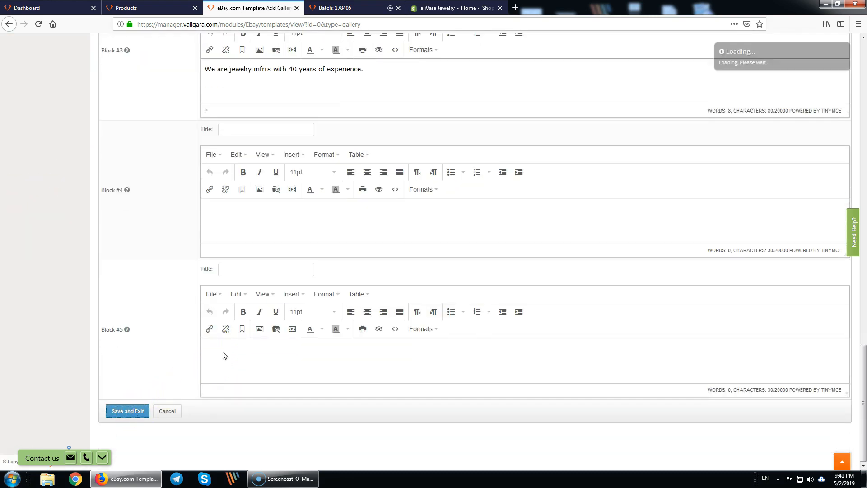
{"action": "scroll", "coordinate": [266, 239], "scroll_direction": "up", "scroll_amount": 12}
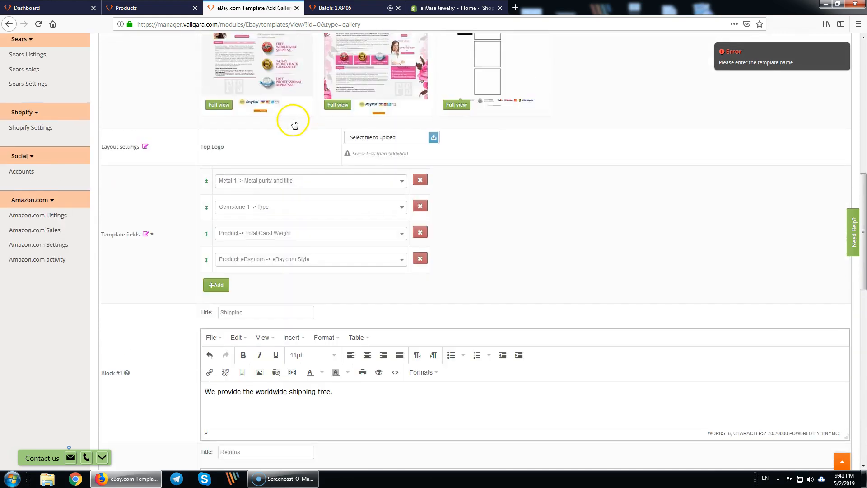
{"action": "scroll", "coordinate": [294, 124], "scroll_direction": "up", "scroll_amount": 10}
{"action": "left_click", "coordinate": [296, 130]}
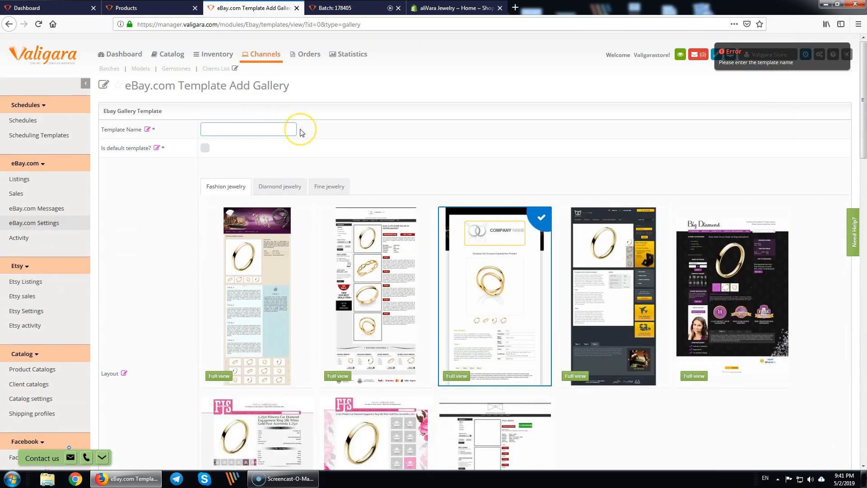
{"action": "type", "text": "Demo template"}
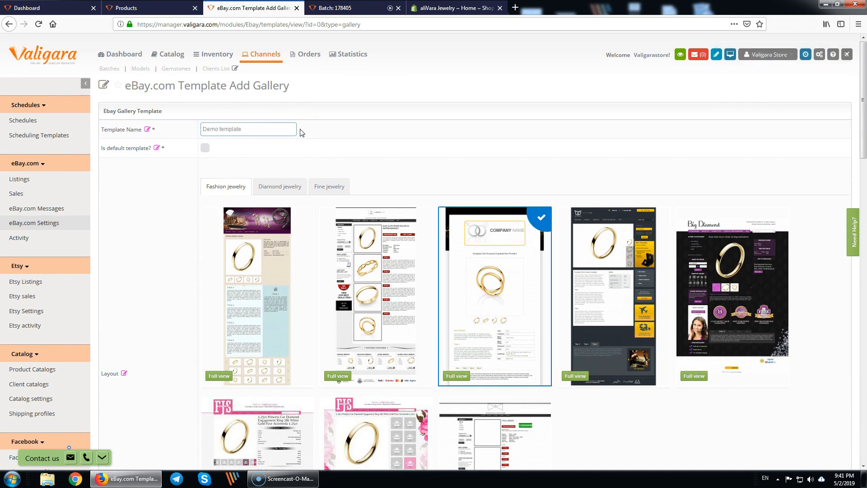
{"action": "left_click", "coordinate": [205, 149]}
{"action": "scroll", "coordinate": [251, 149], "scroll_direction": "down", "scroll_amount": 20}
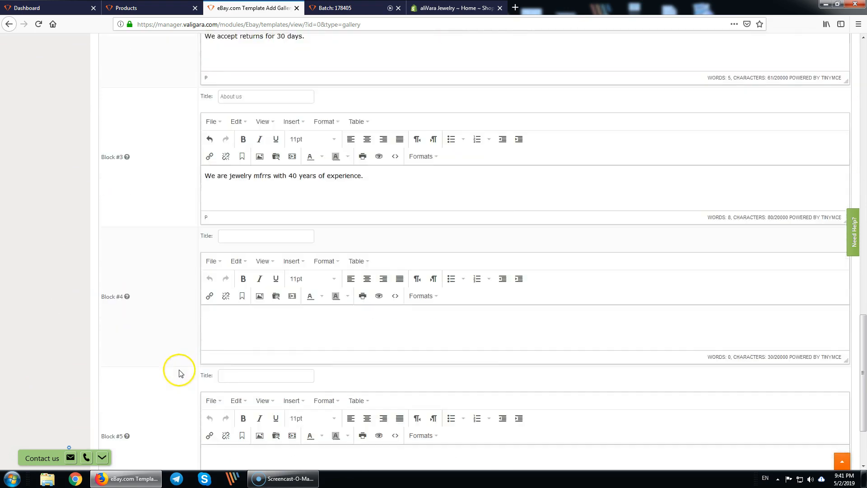
{"action": "left_click", "coordinate": [123, 410]}
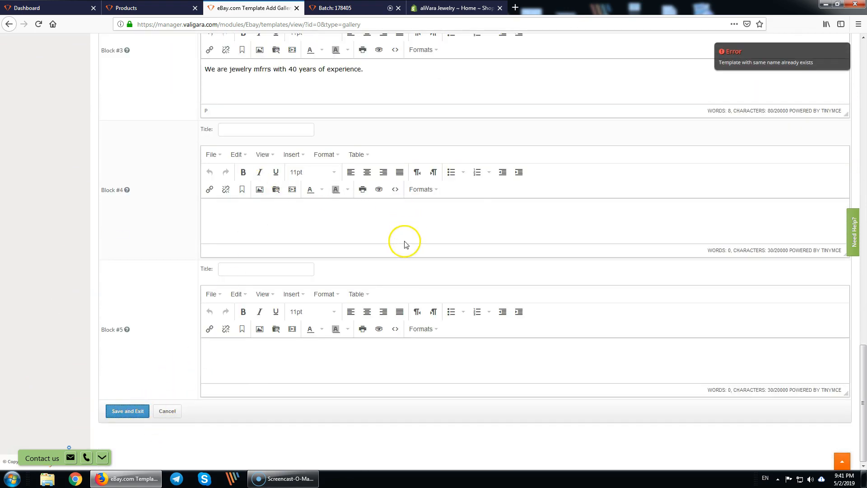
- Rename it 'Demo gallery template' after the duplicate-name error and save again
{"action": "scroll", "coordinate": [357, 165], "scroll_direction": "up", "scroll_amount": 5}
{"action": "scroll", "coordinate": [357, 164], "scroll_direction": "up", "scroll_amount": 20}
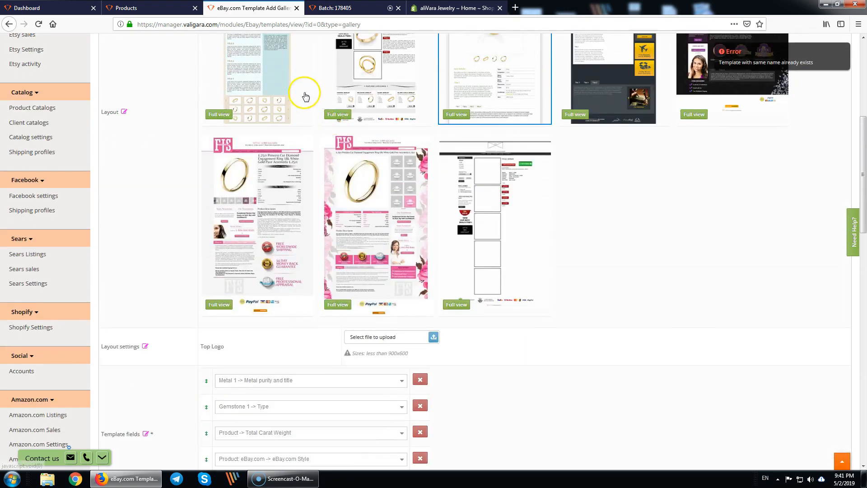
{"action": "left_click", "coordinate": [222, 129]}
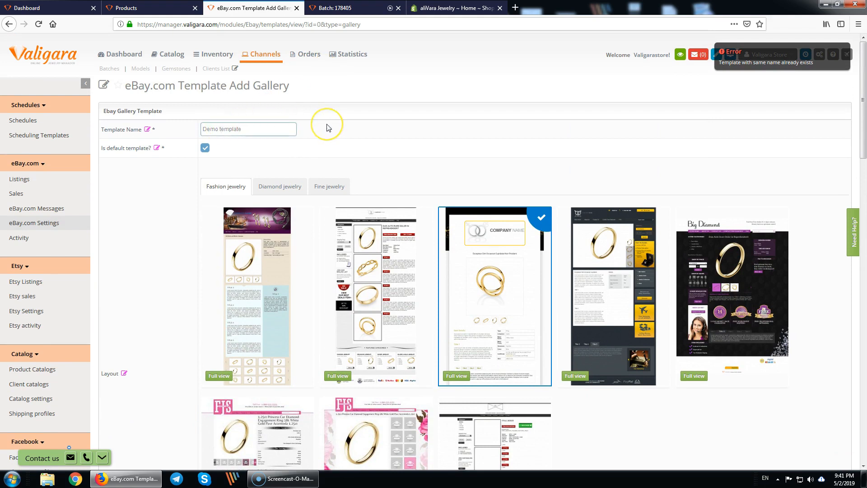
{"action": "type", "text": "gallery"}
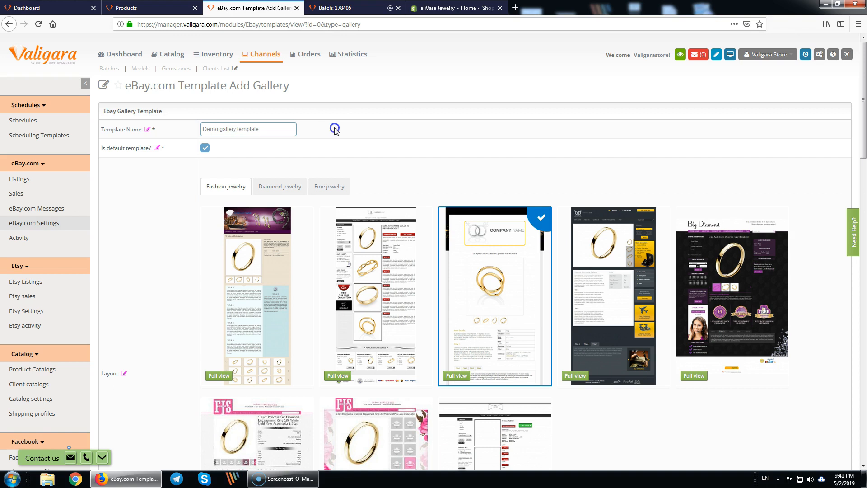
{"action": "scroll", "coordinate": [334, 130], "scroll_direction": "down", "scroll_amount": 20}
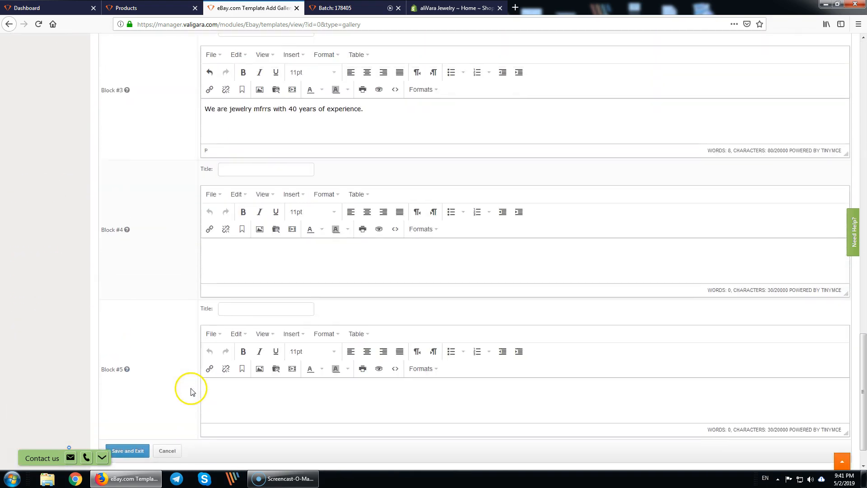
{"action": "left_click", "coordinate": [127, 410]}
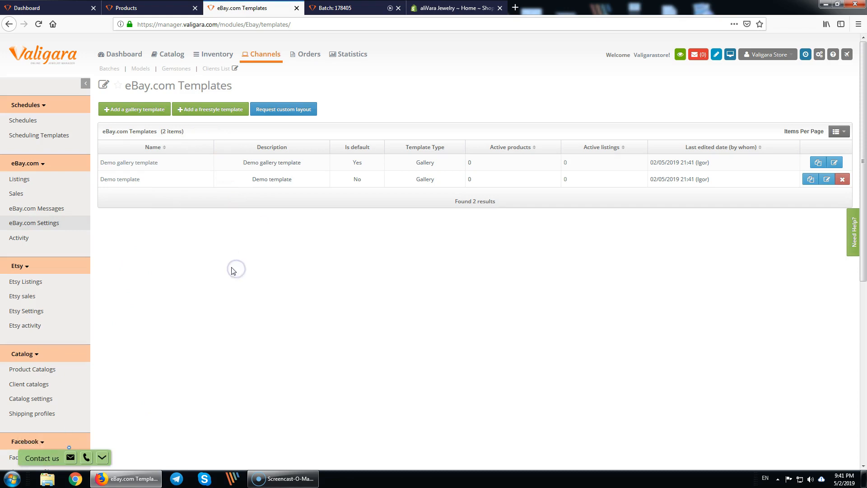
- Confirm eBay.com Settings lists Demo template and Demo gallery template, then return to Products
{"action": "left_click", "coordinate": [39, 222]}
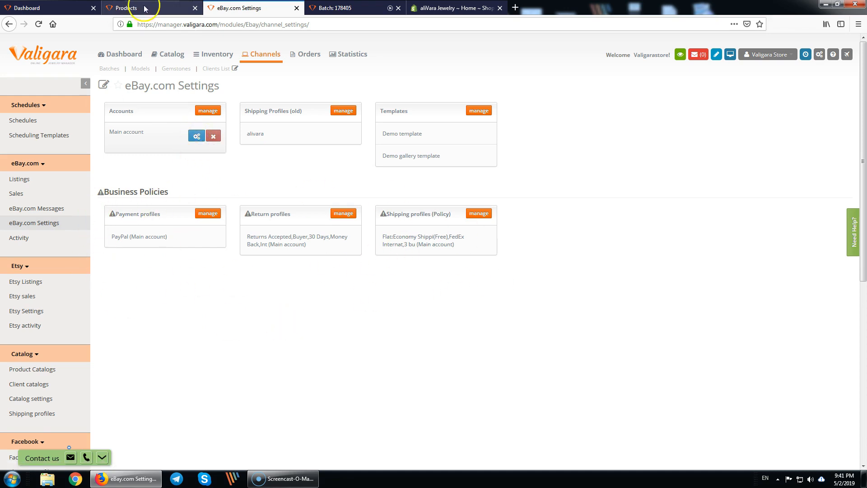
{"action": "left_click", "coordinate": [135, 8]}
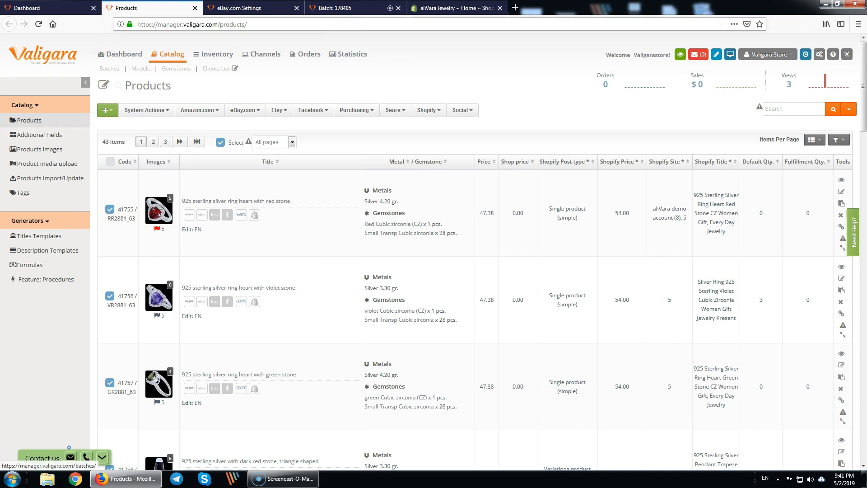
{"action": "left_click", "coordinate": [350, 8]}
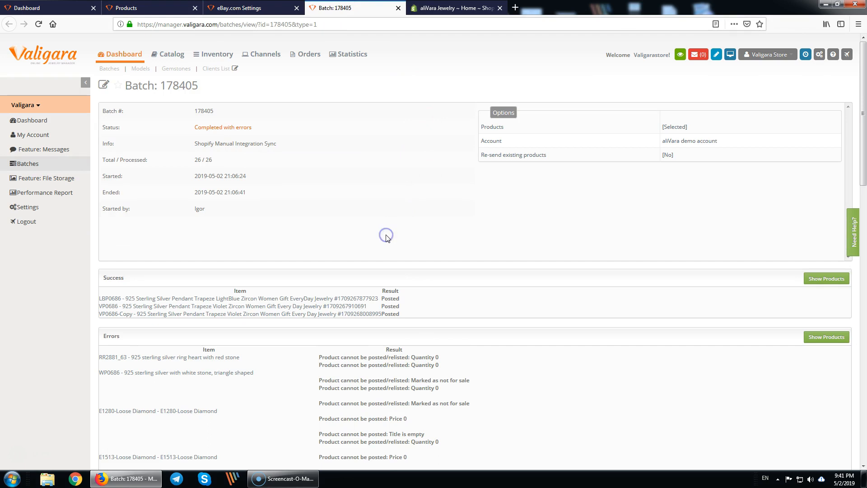
{"action": "key", "text": "F5"}
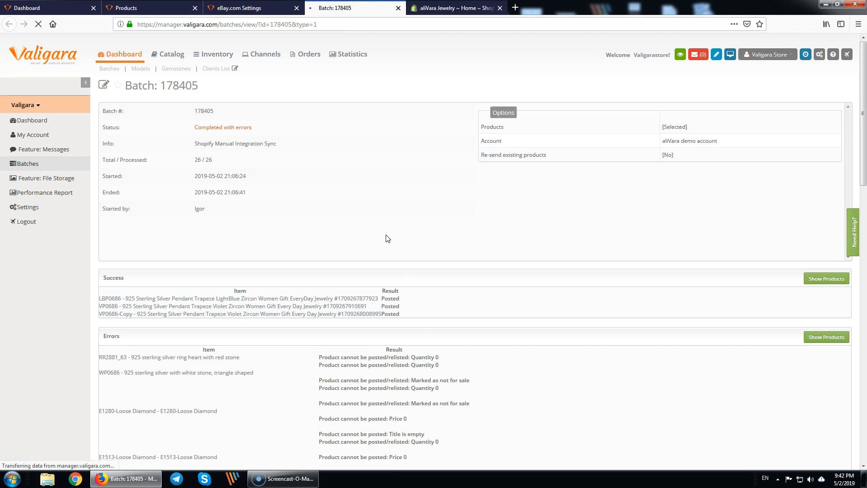
{"action": "scroll", "coordinate": [281, 222], "scroll_direction": "down", "scroll_amount": 7}
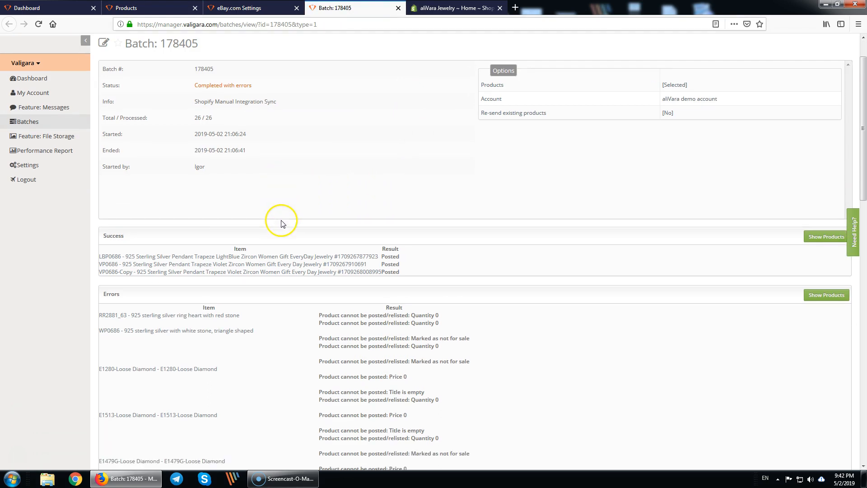
{"action": "scroll", "coordinate": [303, 251], "scroll_direction": "up", "scroll_amount": 2}
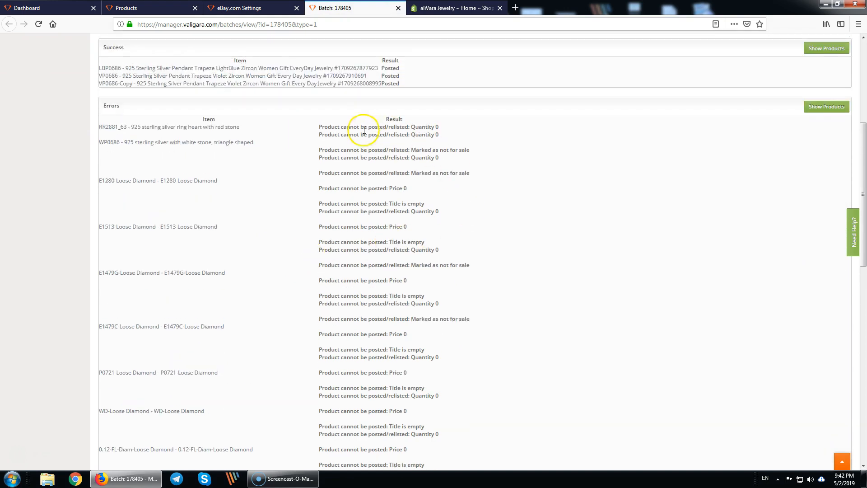
{"action": "left_click_drag", "start_coordinate": [321, 128], "coordinate": [517, 252]}
{"action": "left_click", "coordinate": [515, 251]}
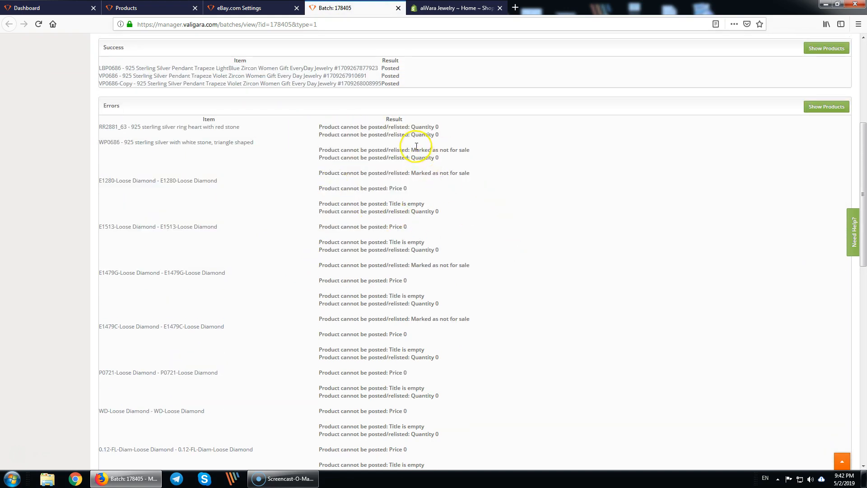
{"action": "left_click_drag", "start_coordinate": [419, 127], "coordinate": [450, 135]}
{"action": "left_click", "coordinate": [451, 135]}
{"action": "scroll", "coordinate": [457, 209], "scroll_direction": "down", "scroll_amount": 5}
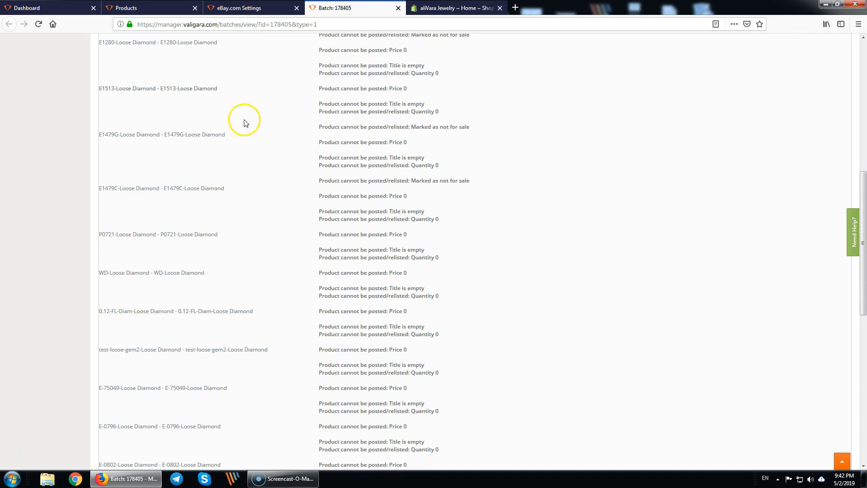
{"action": "left_click", "coordinate": [125, 8]}
{"action": "left_click", "coordinate": [568, 117]}
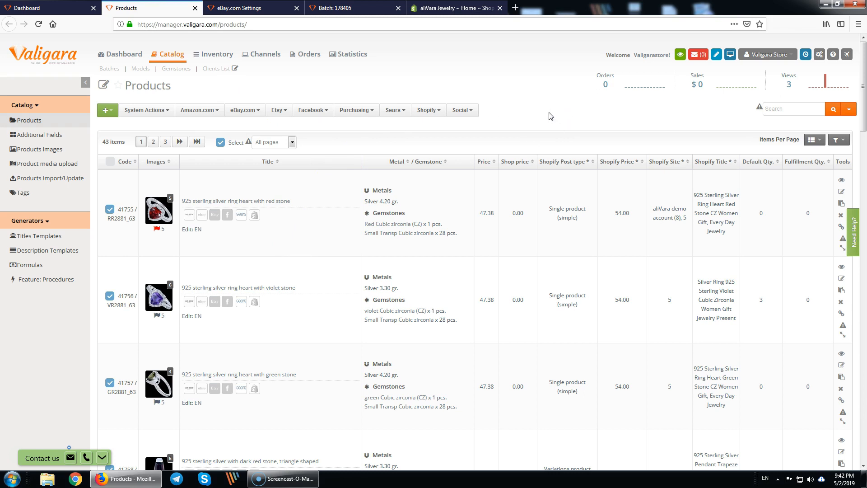
- Set up a Copy Data action setting Basic Stock Qty. Default to 1
{"action": "left_click", "coordinate": [151, 110]}
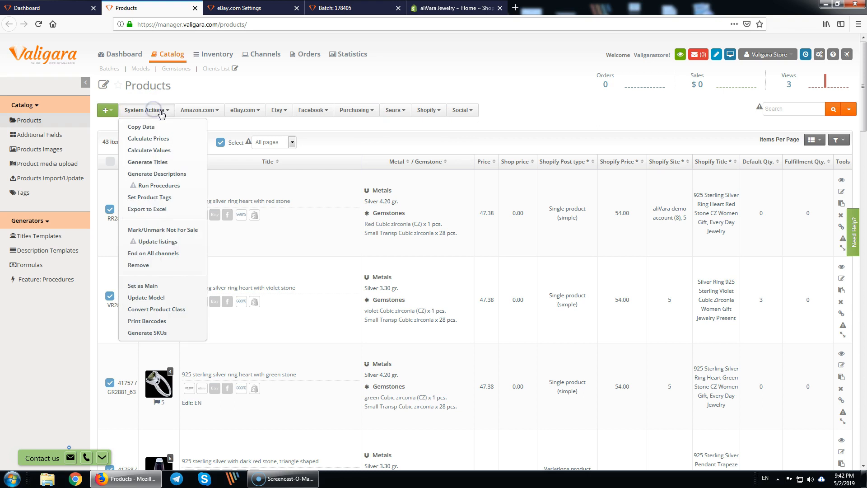
{"action": "left_click", "coordinate": [164, 128]}
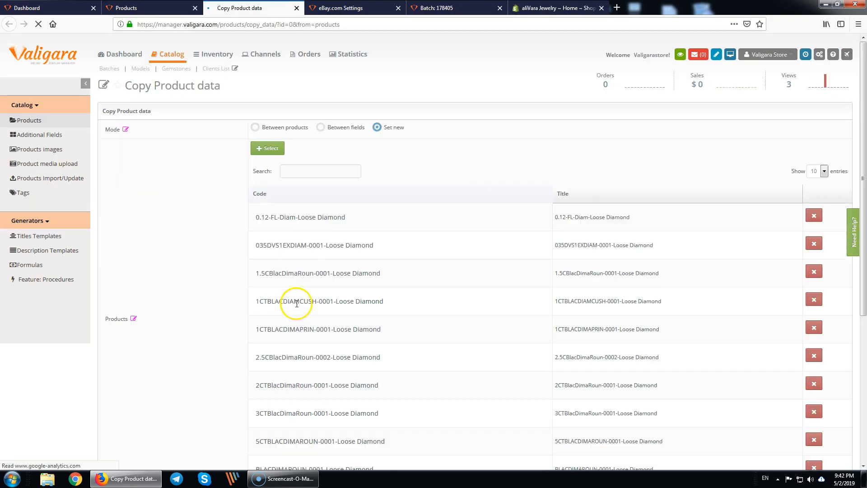
{"action": "scroll", "coordinate": [367, 247], "scroll_direction": "down", "scroll_amount": 5}
{"action": "left_click", "coordinate": [271, 310]}
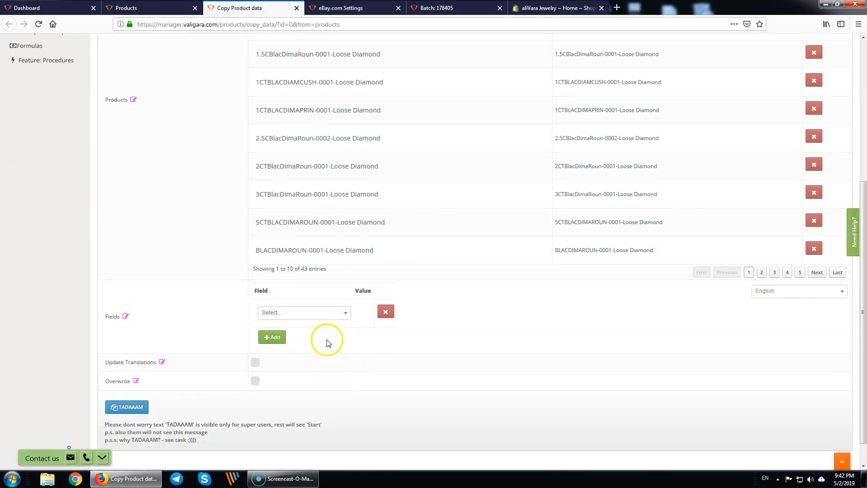
{"action": "left_click", "coordinate": [339, 313]}
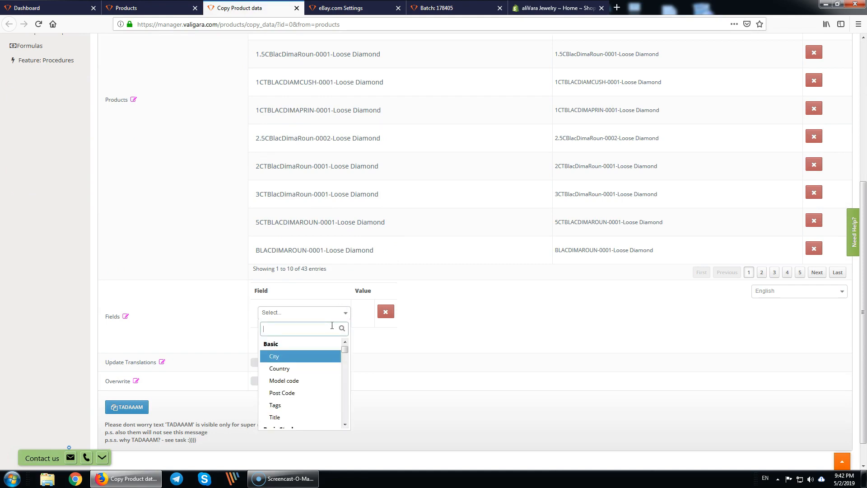
{"action": "type", "text": "qty"}
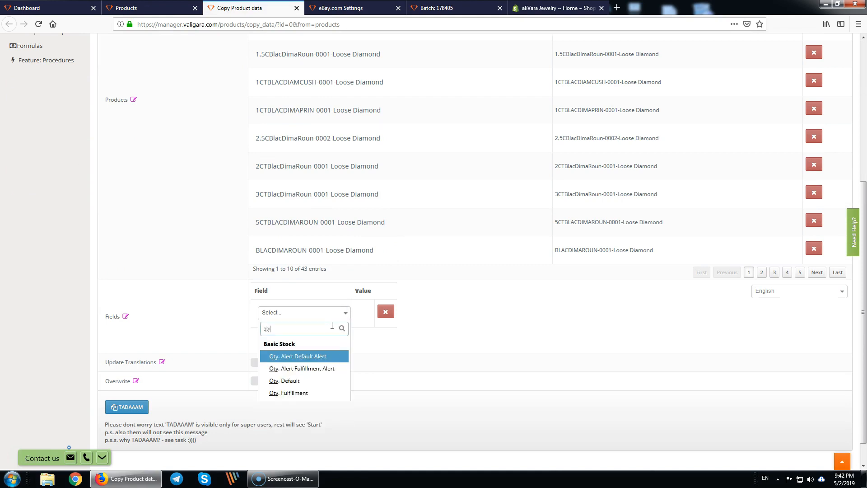
{"action": "key", "text": "Down"}
{"action": "key", "text": "Down"}
{"action": "key", "text": "Return"}
{"action": "left_click", "coordinate": [370, 310]}
{"action": "type", "text": "3"}
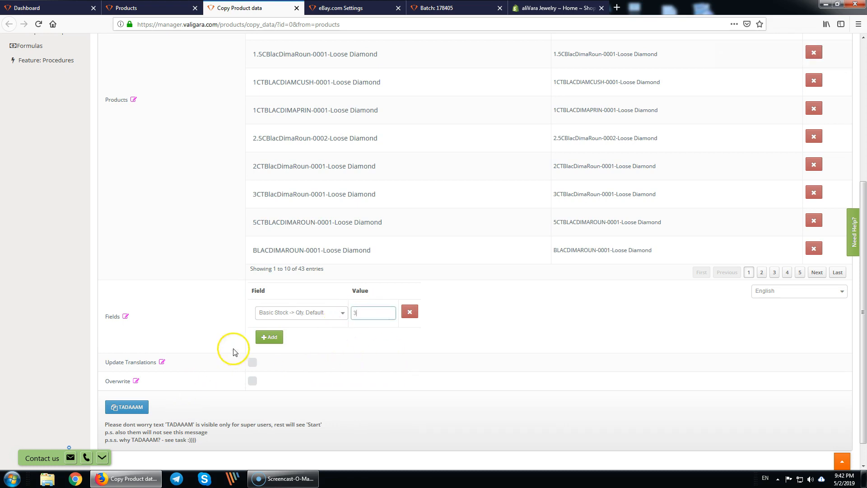
{"action": "double_click", "coordinate": [362, 312]}
{"action": "type", "text": "1"}
- Run the bulk copy job for 43 products as batch 178407 and dismiss the notice
{"action": "left_click", "coordinate": [125, 408]}
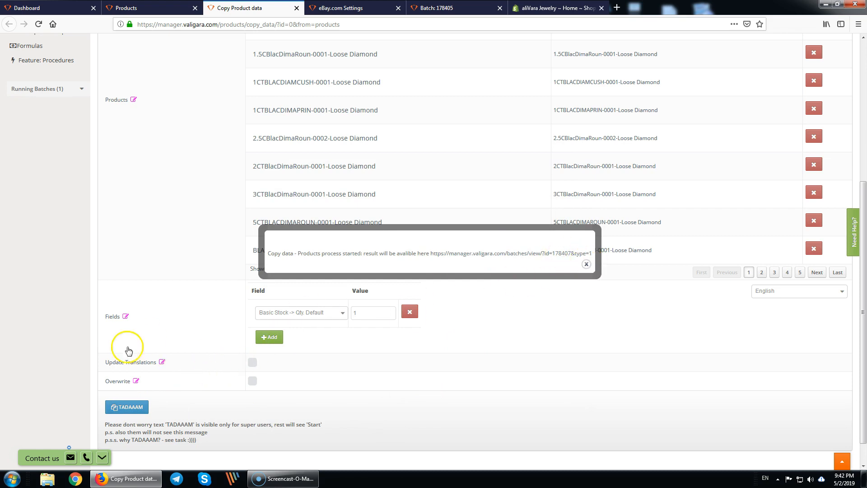
{"action": "left_click", "coordinate": [139, 383]}
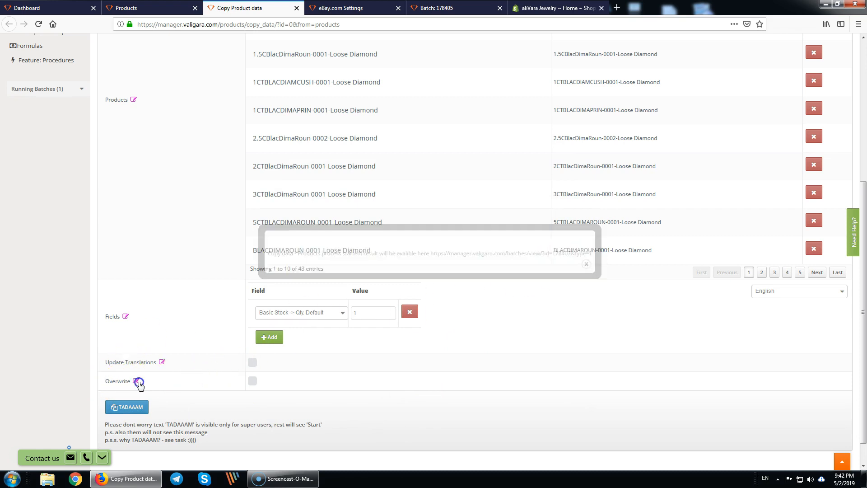
{"action": "left_click", "coordinate": [304, 379]}
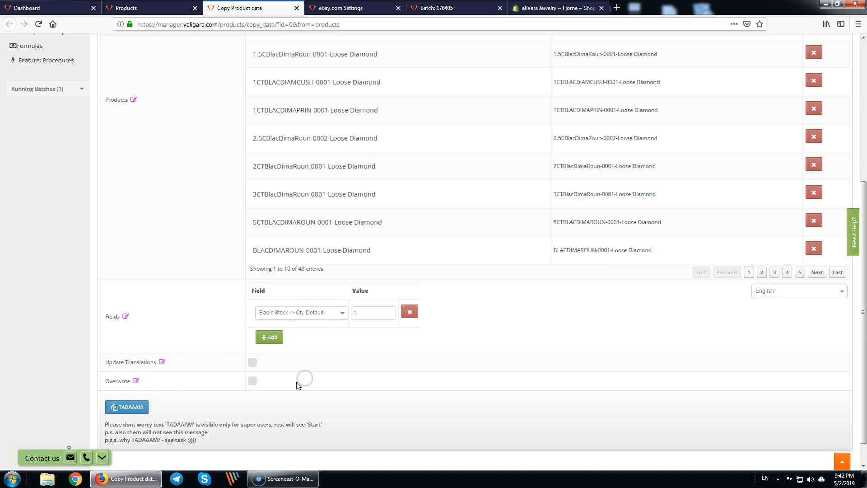
{"action": "scroll", "coordinate": [298, 384], "scroll_direction": "up", "scroll_amount": 5}
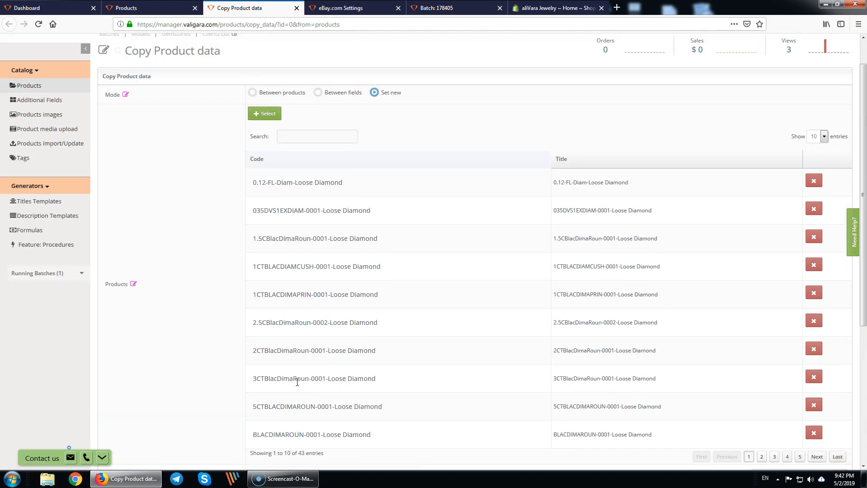
{"action": "scroll", "coordinate": [297, 383], "scroll_direction": "up", "scroll_amount": 1}
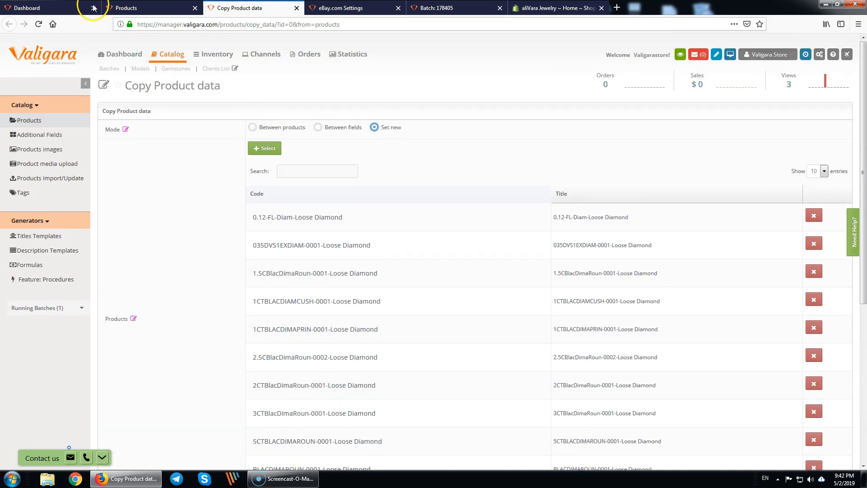
- Close the Copy Product data page and the product filter field chooser
{"action": "middle_click", "coordinate": [247, 10]}
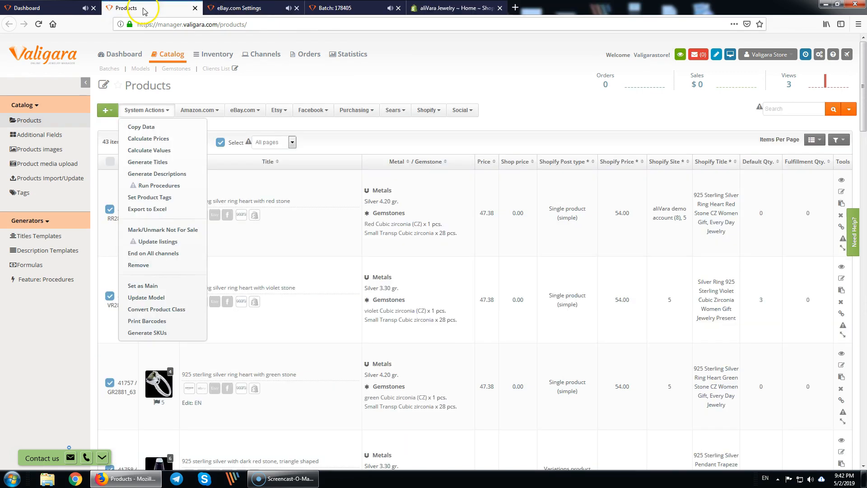
{"action": "left_click", "coordinate": [503, 138]}
{"action": "left_click", "coordinate": [841, 144]}
{"action": "left_click", "coordinate": [500, 154]}
{"action": "type", "text": "qty"}
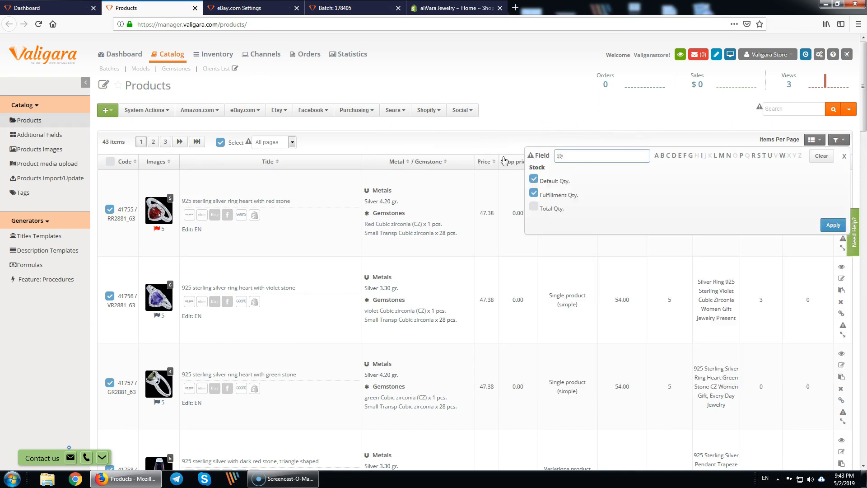
{"action": "left_click", "coordinate": [505, 102]}
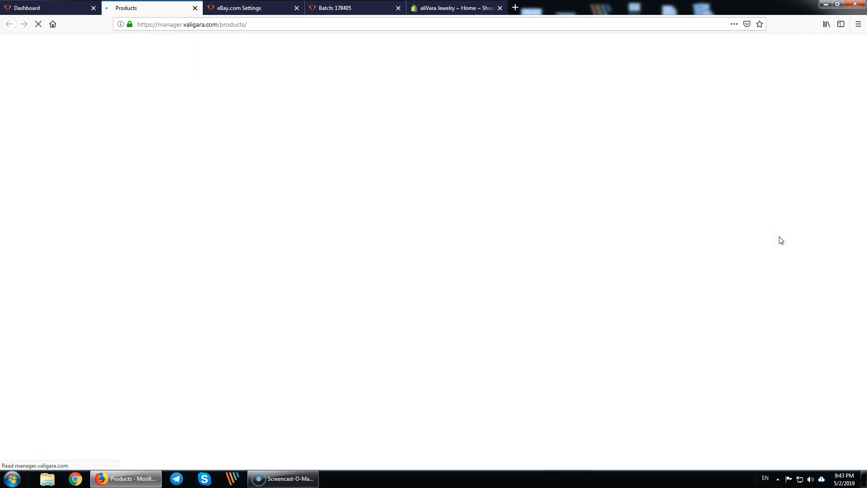
{"action": "scroll", "coordinate": [774, 261], "scroll_direction": "down", "scroll_amount": 10}
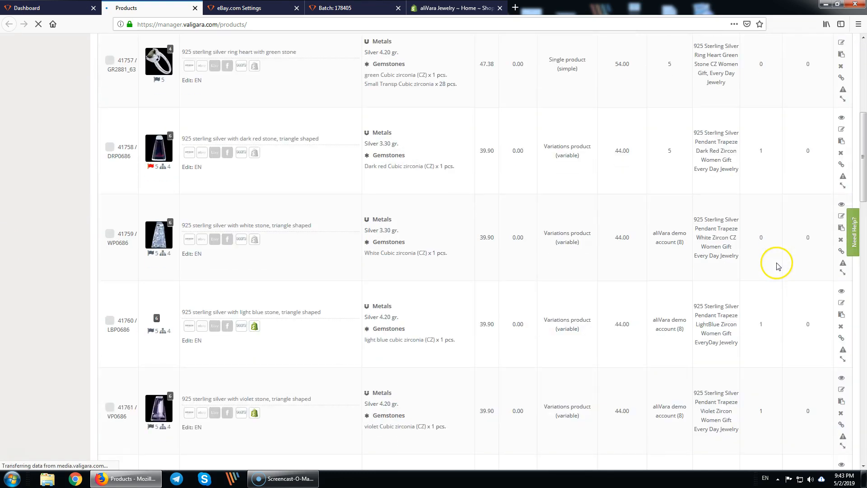
{"action": "left_click_drag", "start_coordinate": [750, 167], "coordinate": [753, 442]}
- Open the first successfully posted pendant from batch 178405's Success list in Shopify
{"action": "key", "text": "alt+Tab"}
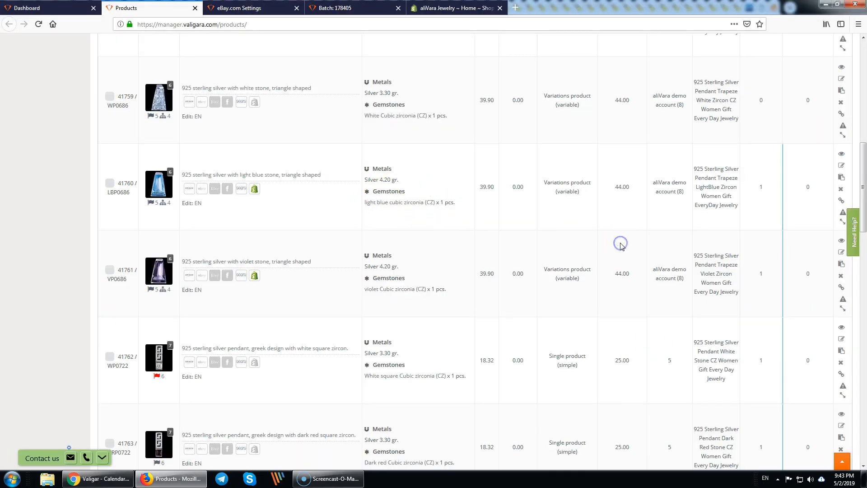
{"action": "scroll", "coordinate": [486, 256], "scroll_direction": "up", "scroll_amount": 3}
{"action": "scroll", "coordinate": [487, 256], "scroll_direction": "up", "scroll_amount": 7}
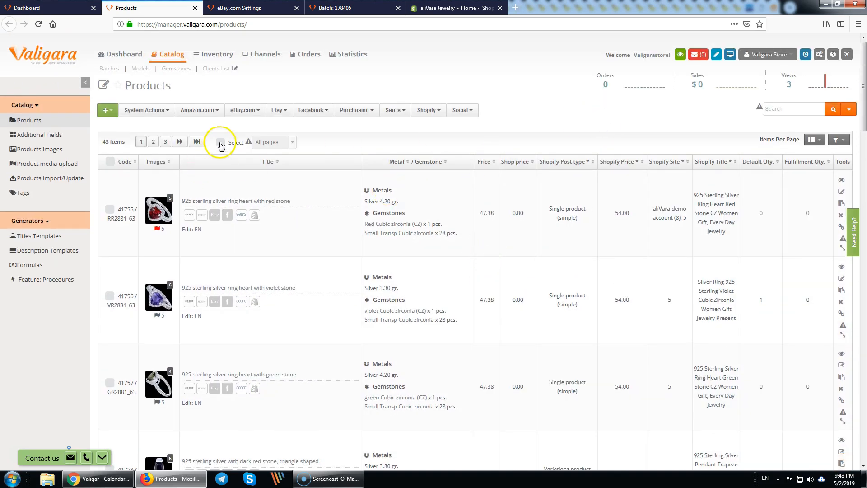
{"action": "left_click", "coordinate": [349, 8]}
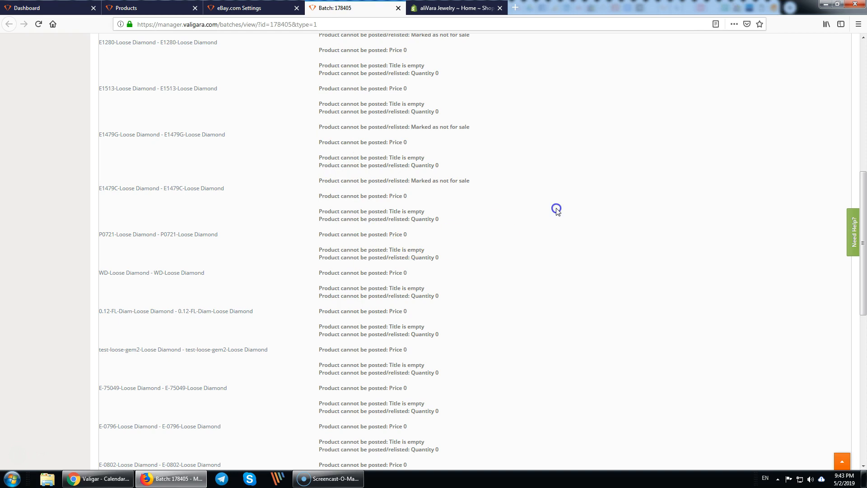
{"action": "scroll", "coordinate": [555, 209], "scroll_direction": "up", "scroll_amount": 10}
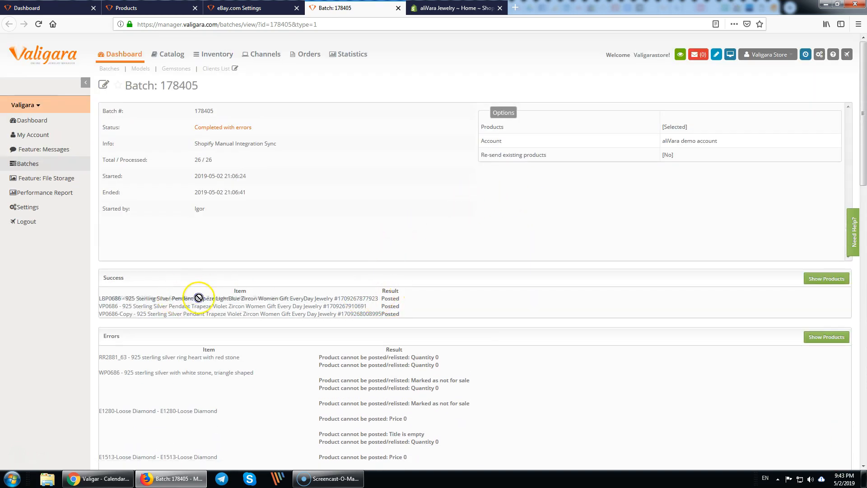
{"action": "left_click", "coordinate": [362, 299]}
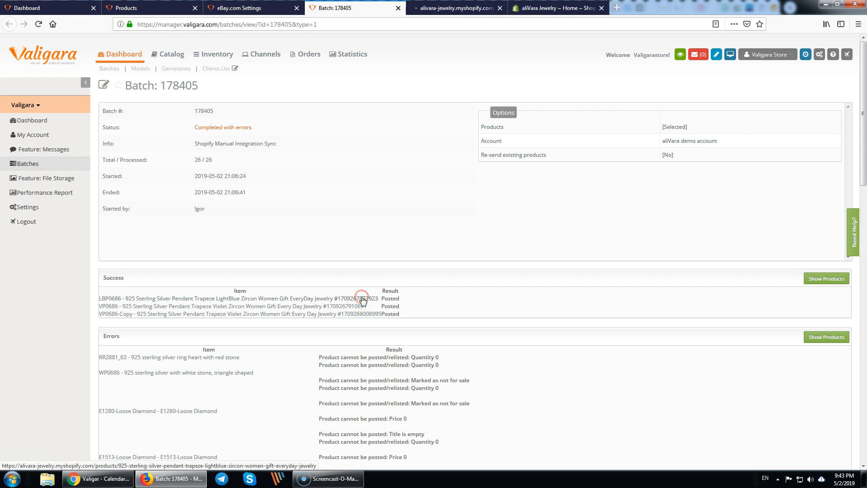
- Submit the store password on the aliVara Jewelry storefront, which is rejected, and dismiss the save-password prompt
{"action": "left_click", "coordinate": [435, 9]}
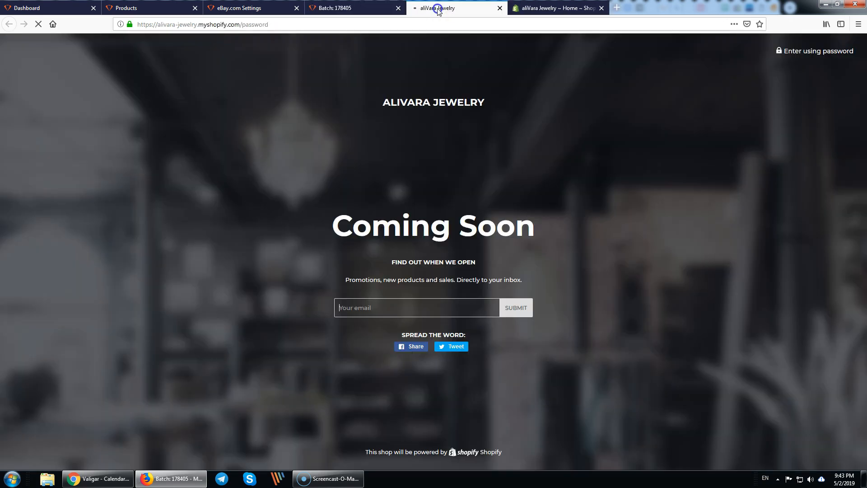
{"action": "left_click", "coordinate": [806, 53]}
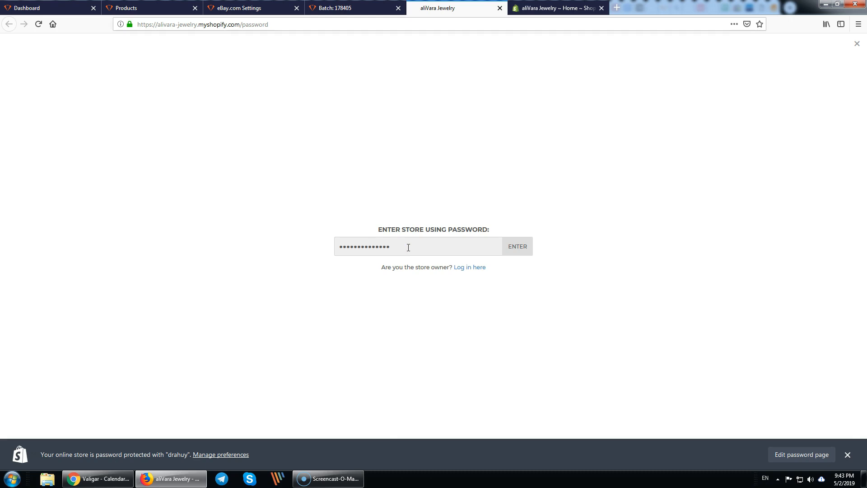
{"action": "left_click", "coordinate": [517, 246]}
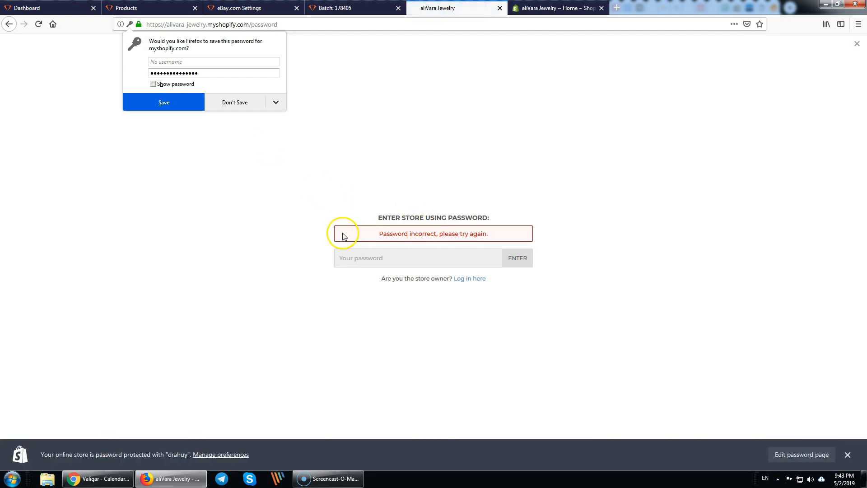
{"action": "left_click", "coordinate": [304, 316]}
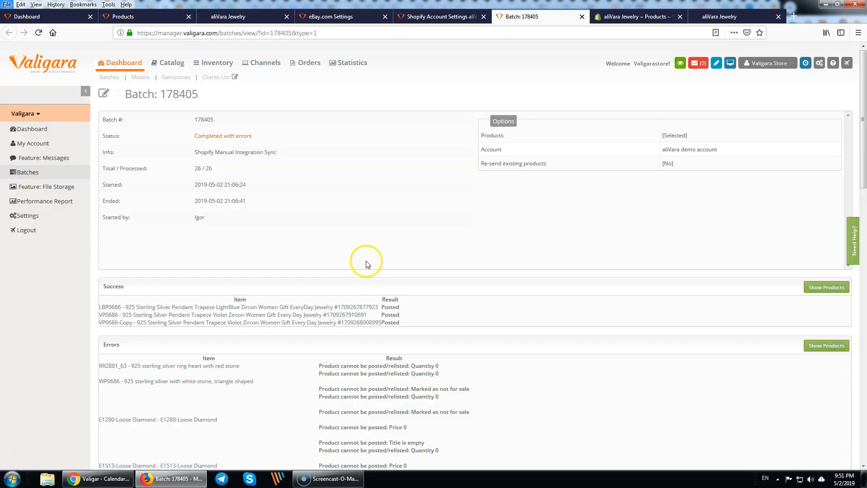
- Review batch 178405's 'Title is empty' error for E-75049, then close the Products sync-started notice
{"action": "scroll", "coordinate": [375, 276], "scroll_direction": "down", "scroll_amount": 5}
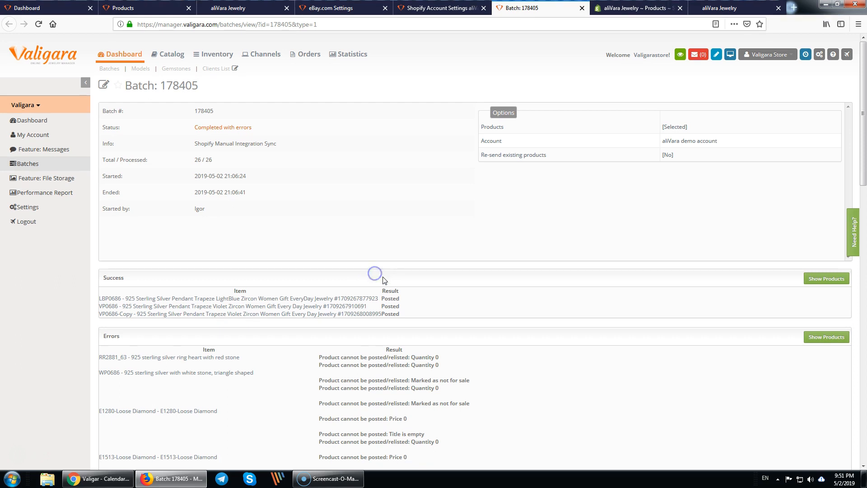
{"action": "scroll", "coordinate": [380, 306], "scroll_direction": "down", "scroll_amount": 6}
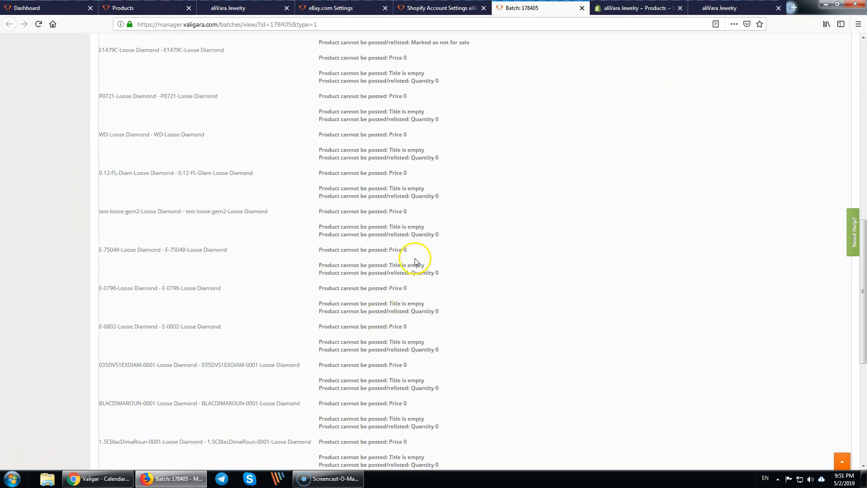
{"action": "left_click_drag", "start_coordinate": [344, 264], "coordinate": [455, 275]}
{"action": "left_click", "coordinate": [455, 275]}
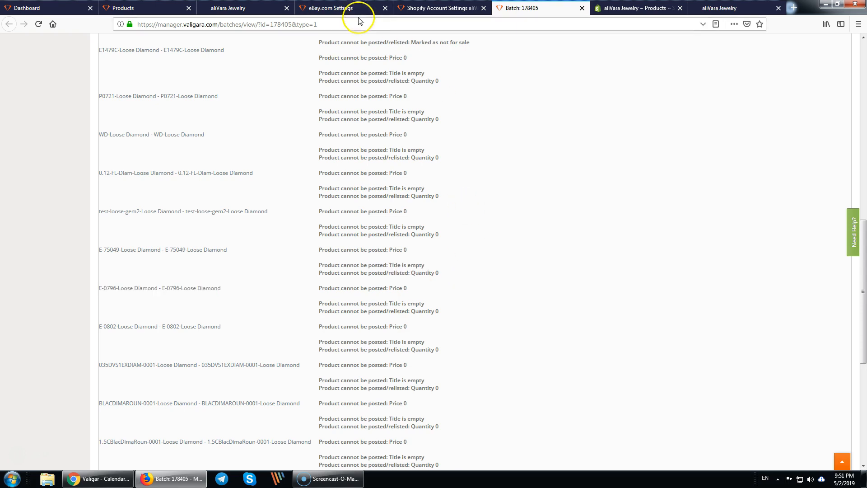
{"action": "left_click", "coordinate": [146, 8]}
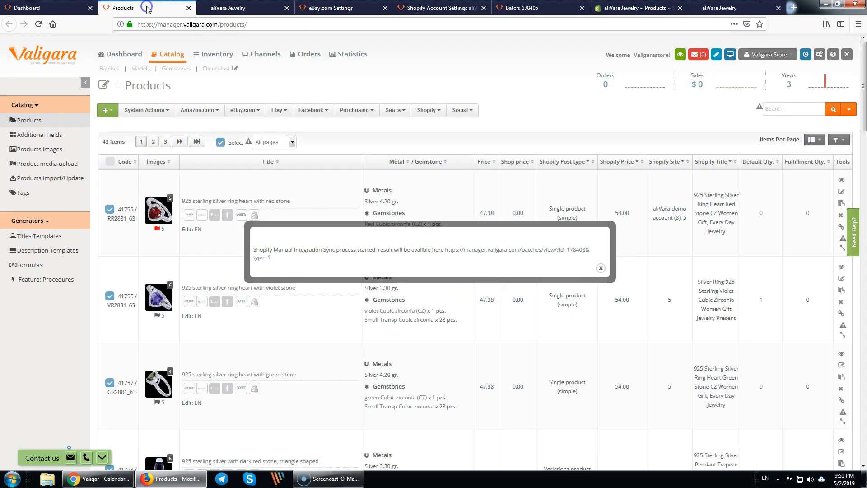
{"action": "left_click", "coordinate": [600, 268]}
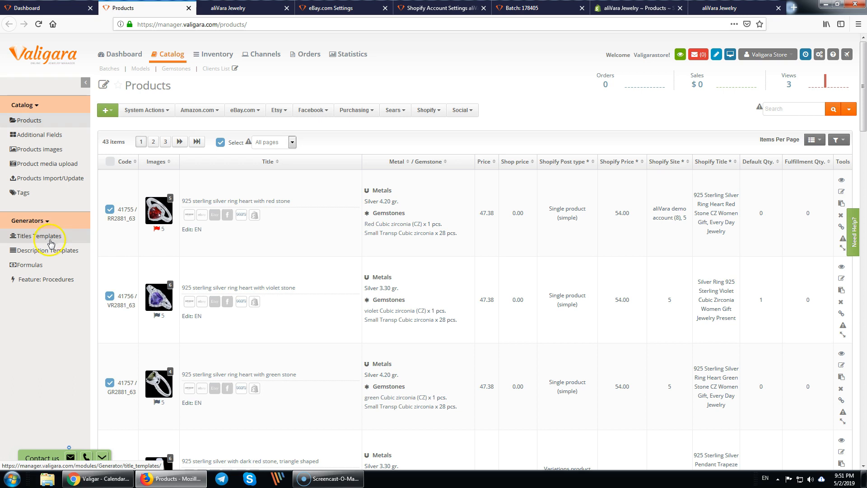
- Open Titles Templates in a new tab, review the Demo eBay title 1 and 2 templates, then return to Products
{"action": "left_click", "coordinate": [352, 144]}
{"action": "middle_click", "coordinate": [63, 233]}
{"action": "left_click", "coordinate": [209, 8]}
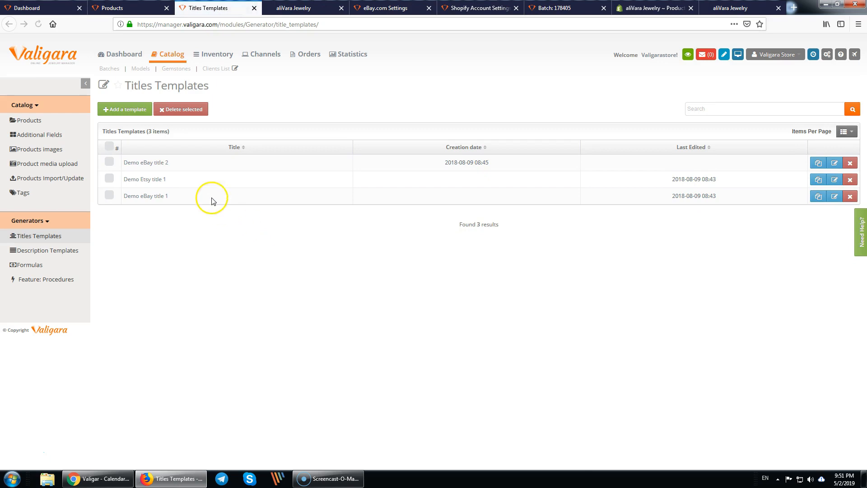
{"action": "left_click_drag", "start_coordinate": [174, 162], "coordinate": [123, 164]}
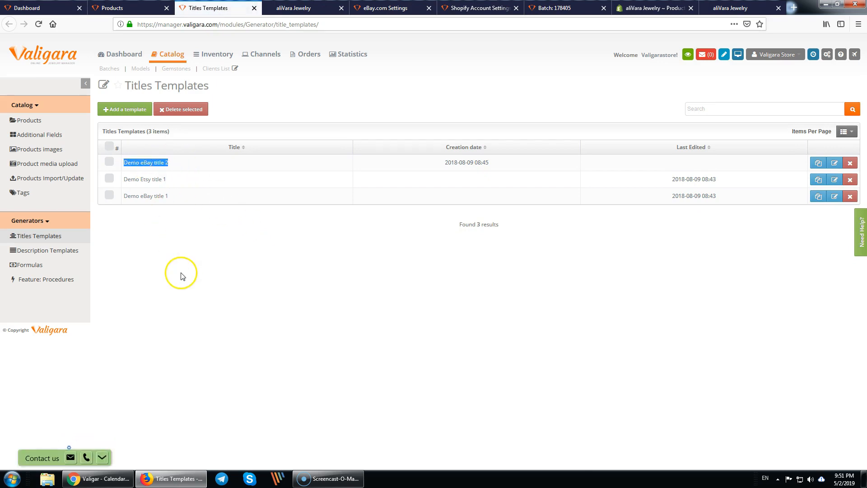
{"action": "left_click_drag", "start_coordinate": [172, 196], "coordinate": [128, 196]}
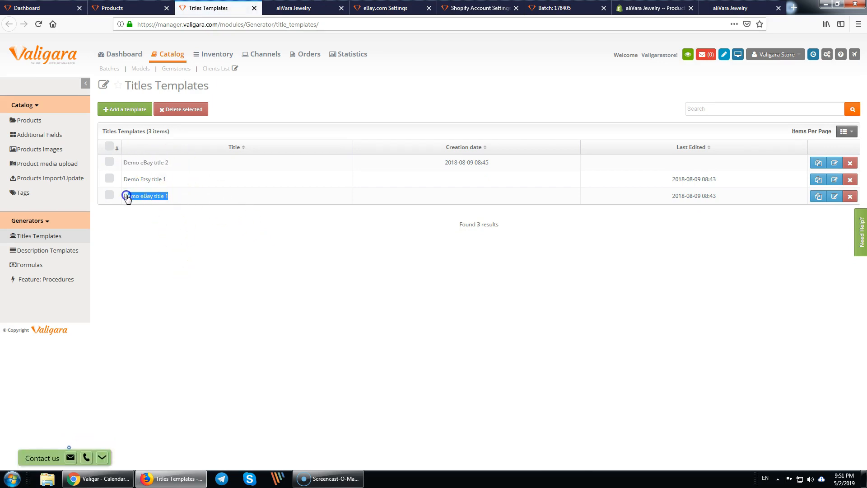
{"action": "left_click", "coordinate": [142, 242]}
{"action": "left_click_drag", "start_coordinate": [176, 196], "coordinate": [125, 196]}
{"action": "left_click", "coordinate": [151, 225]}
{"action": "left_click", "coordinate": [129, 8]}
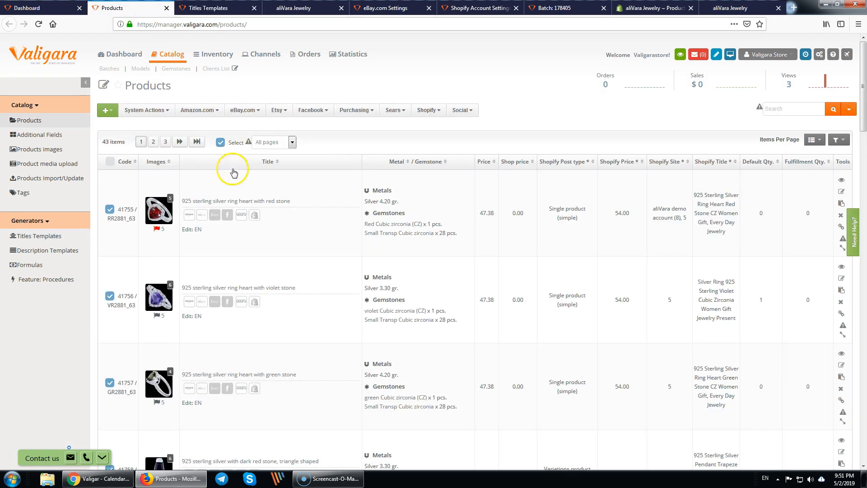
{"action": "left_click", "coordinate": [157, 112]}
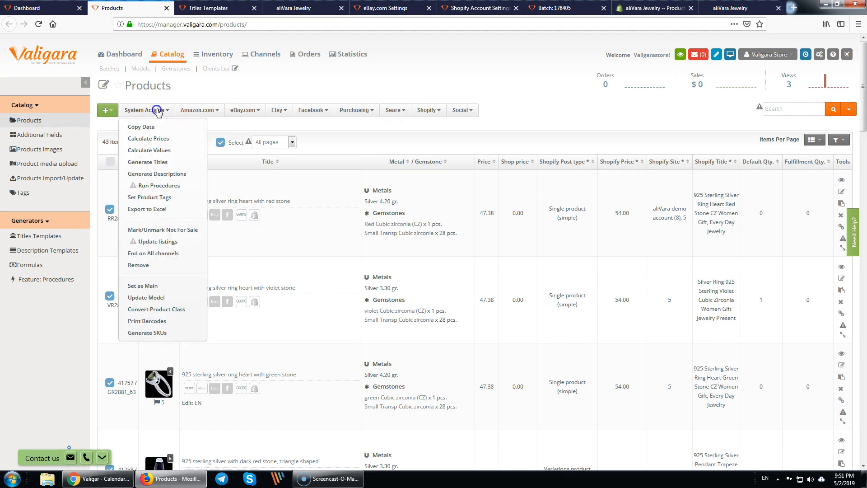
{"action": "left_click", "coordinate": [156, 162]}
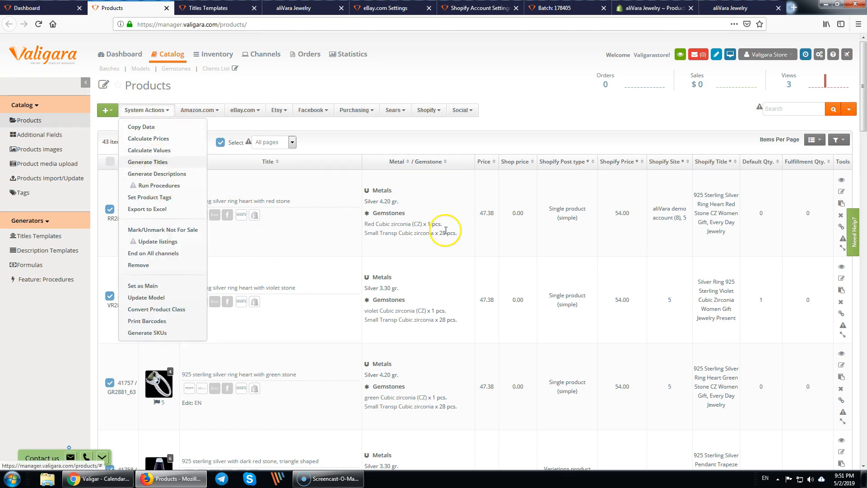
{"action": "left_click", "coordinate": [413, 114]}
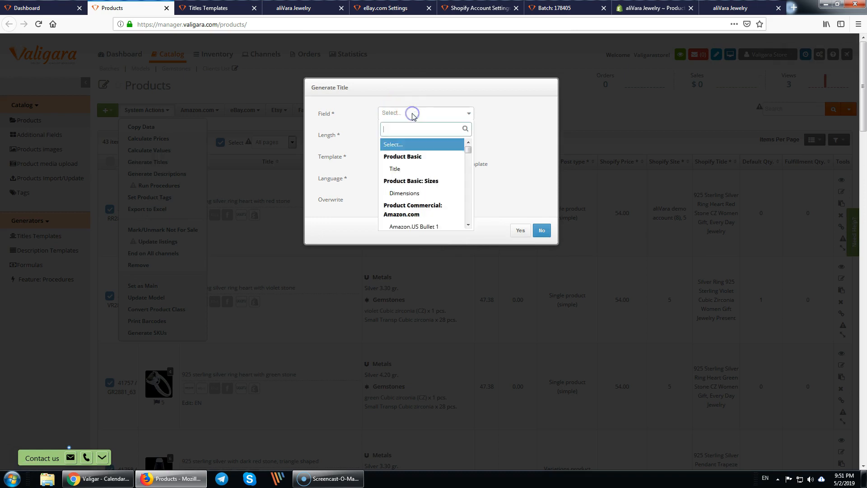
{"action": "type", "text": "shopi"}
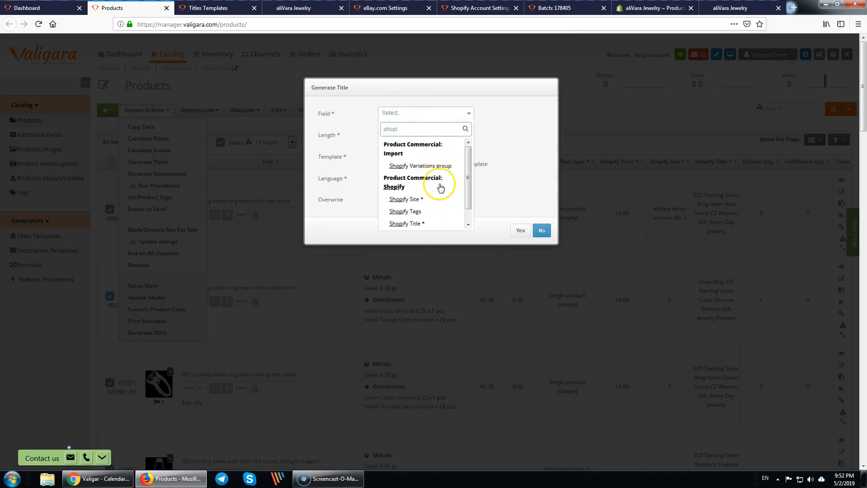
{"action": "left_click", "coordinate": [424, 224]}
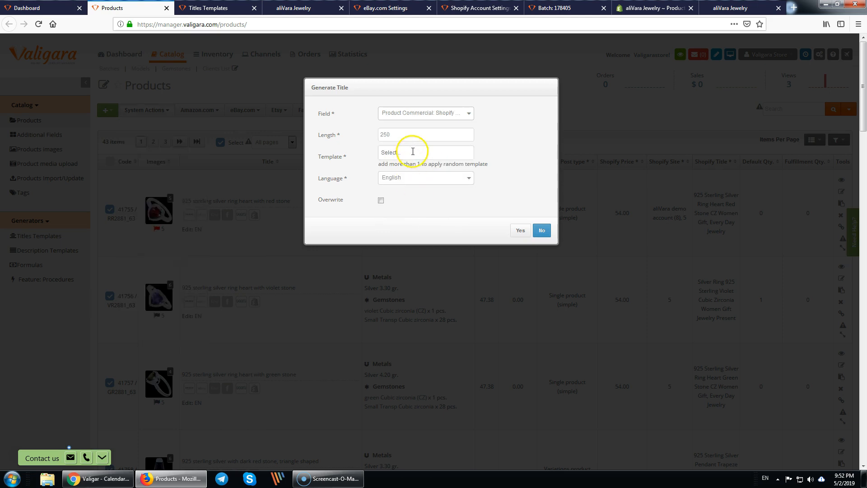
{"action": "left_click", "coordinate": [415, 152]}
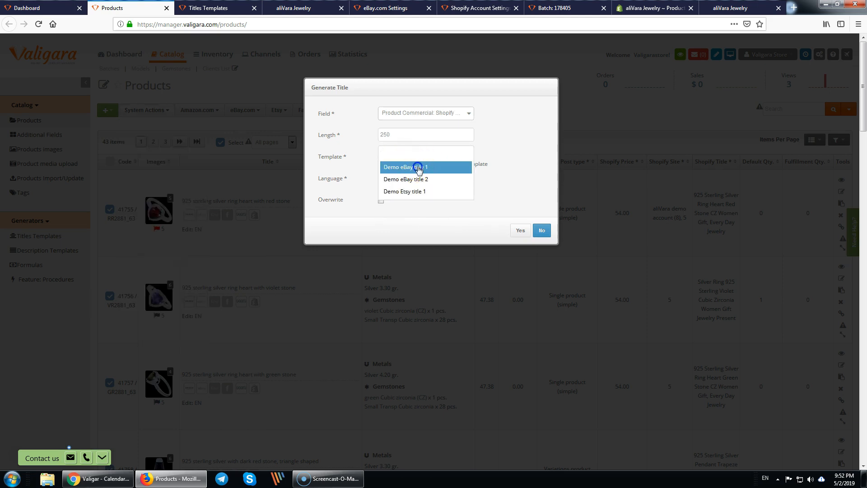
{"action": "left_click", "coordinate": [418, 169]}
{"action": "left_click", "coordinate": [438, 162]}
{"action": "left_click", "coordinate": [426, 175]}
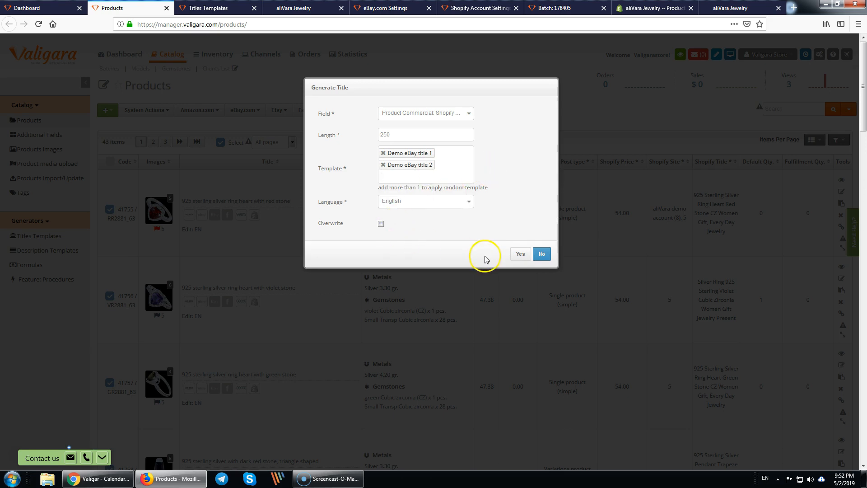
{"action": "left_click", "coordinate": [519, 254]}
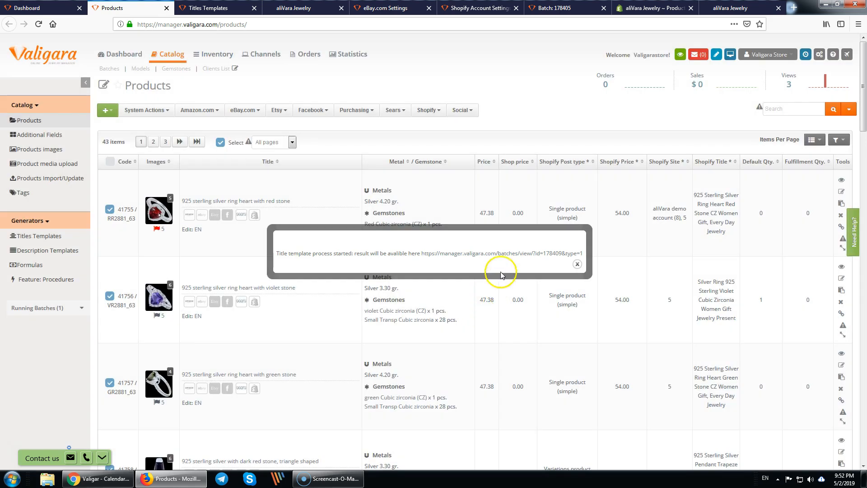
{"action": "middle_click", "coordinate": [515, 254]}
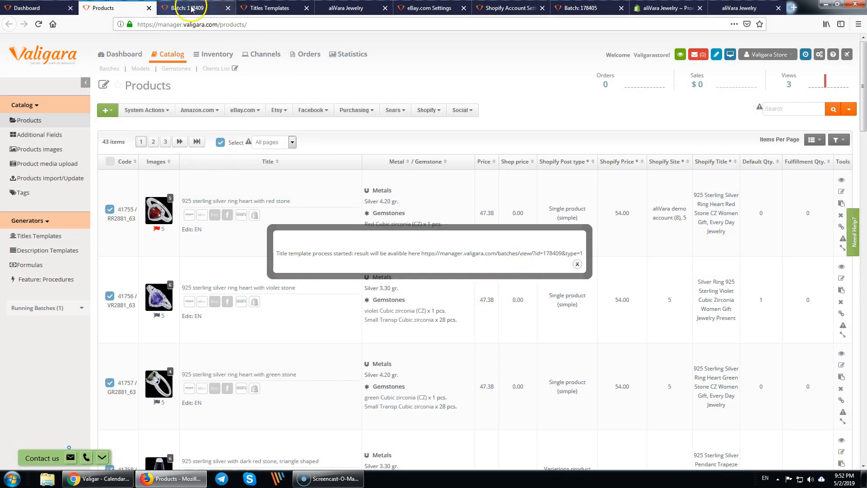
{"action": "left_click", "coordinate": [189, 8]}
{"action": "scroll", "coordinate": [496, 335], "scroll_direction": "down", "scroll_amount": 1}
{"action": "left_click_drag", "start_coordinate": [504, 304], "coordinate": [676, 314]}
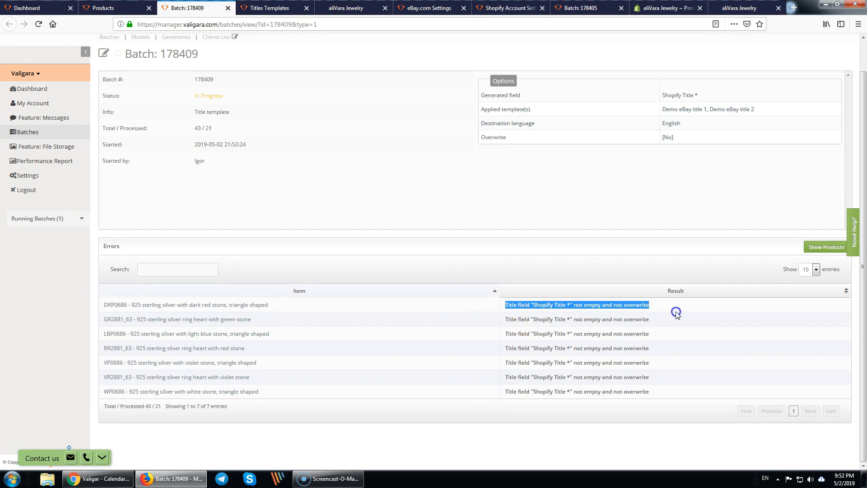
{"action": "left_click", "coordinate": [664, 346]}
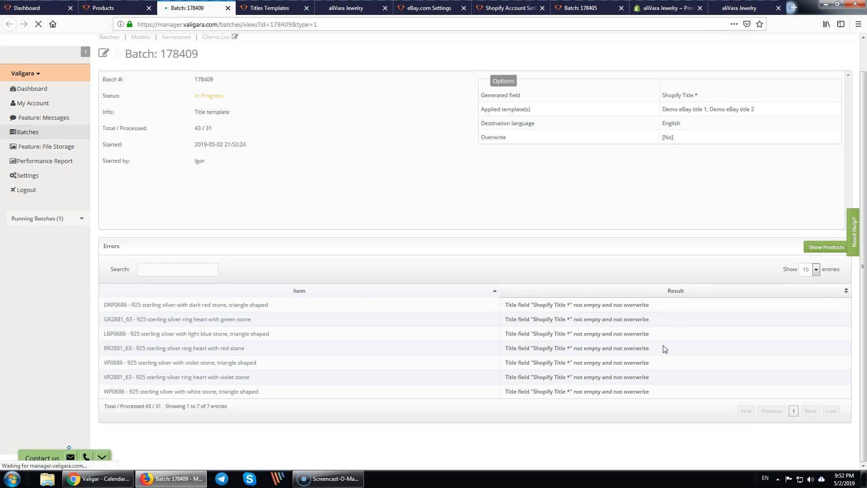
{"action": "scroll", "coordinate": [664, 347], "scroll_direction": "down", "scroll_amount": 3}
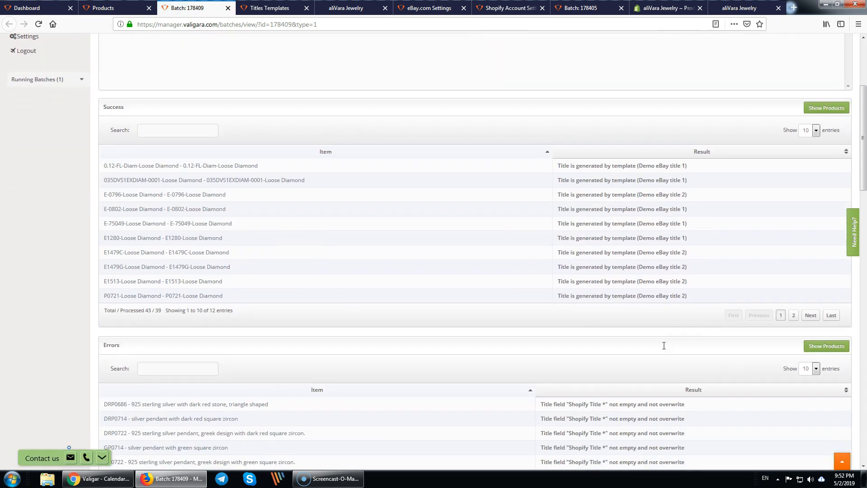
{"action": "left_click_drag", "start_coordinate": [555, 166], "coordinate": [621, 184]}
{"action": "left_click_drag", "start_coordinate": [579, 165], "coordinate": [710, 167]}
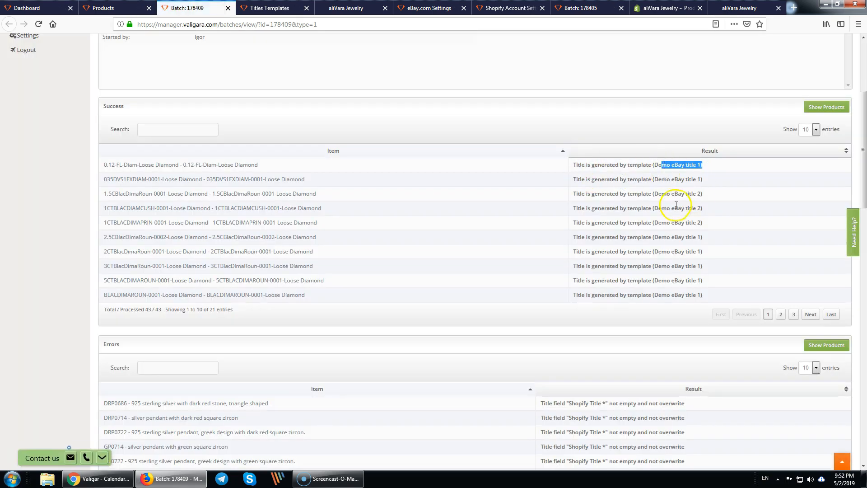
{"action": "left_click_drag", "start_coordinate": [662, 194], "coordinate": [710, 195]}
{"action": "left_click", "coordinate": [677, 221]}
{"action": "scroll", "coordinate": [684, 219], "scroll_direction": "down", "scroll_amount": 5}
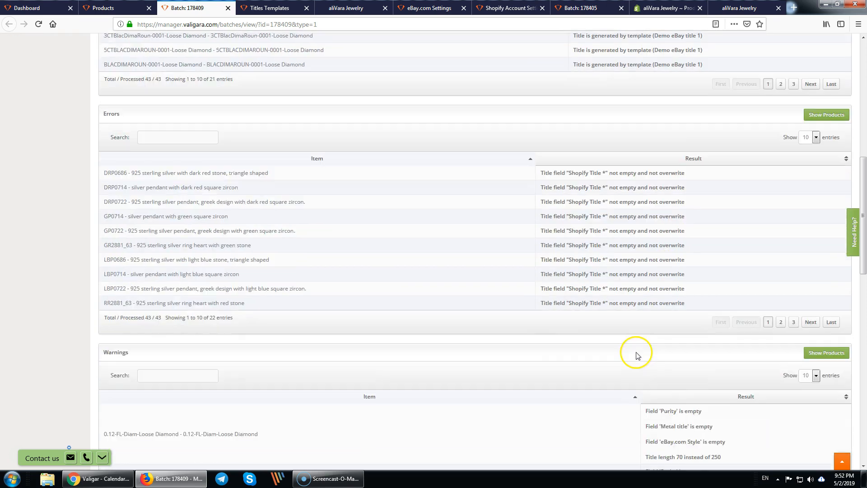
{"action": "scroll", "coordinate": [637, 354], "scroll_direction": "down", "scroll_amount": 4}
{"action": "mouse_move", "coordinate": [648, 226]}
{"action": "left_mouse_down"}
{"action": "mouse_move", "coordinate": [738, 273]}
{"action": "mouse_move", "coordinate": [659, 224]}
{"action": "left_mouse_up"}
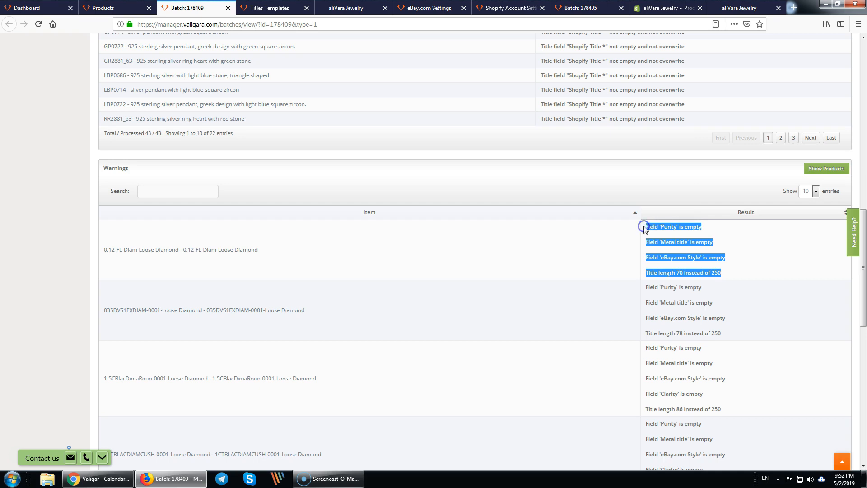
{"action": "left_click", "coordinate": [660, 243]}
{"action": "left_click_drag", "start_coordinate": [312, 313], "coordinate": [290, 280]}
{"action": "left_click", "coordinate": [395, 336]}
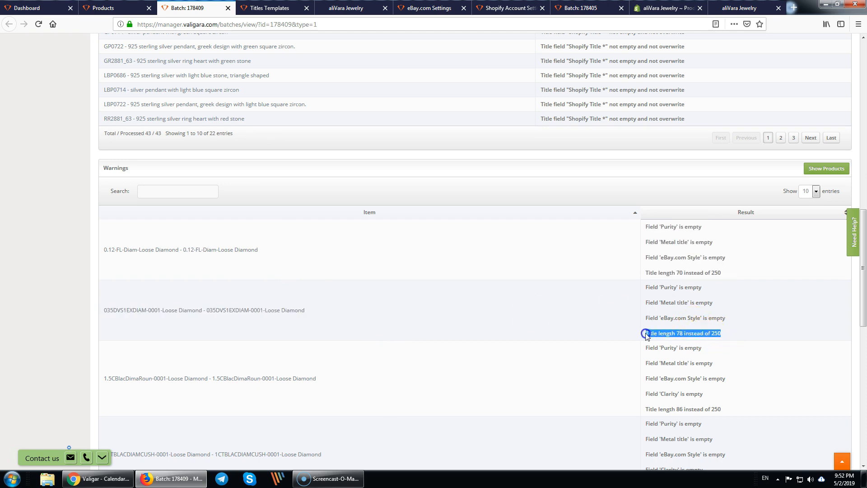
{"action": "left_click", "coordinate": [645, 335]}
{"action": "triple_click", "coordinate": [758, 331]}
{"action": "left_click", "coordinate": [757, 333]}
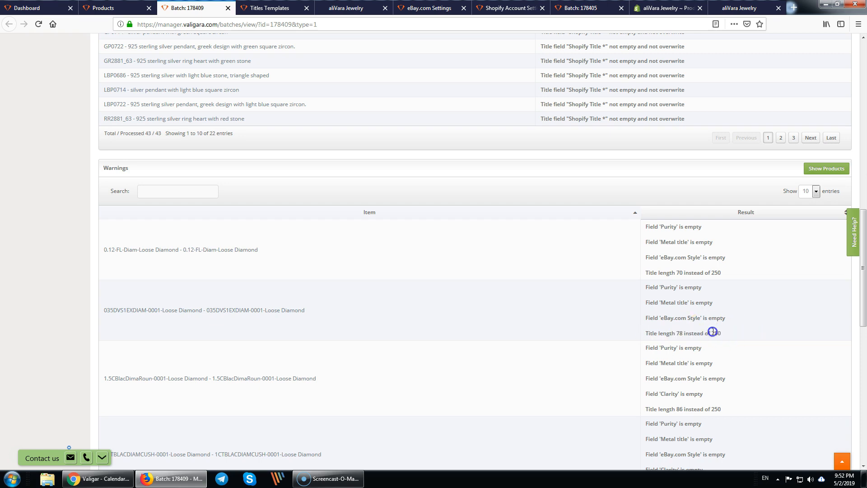
{"action": "left_click", "coordinate": [654, 331]}
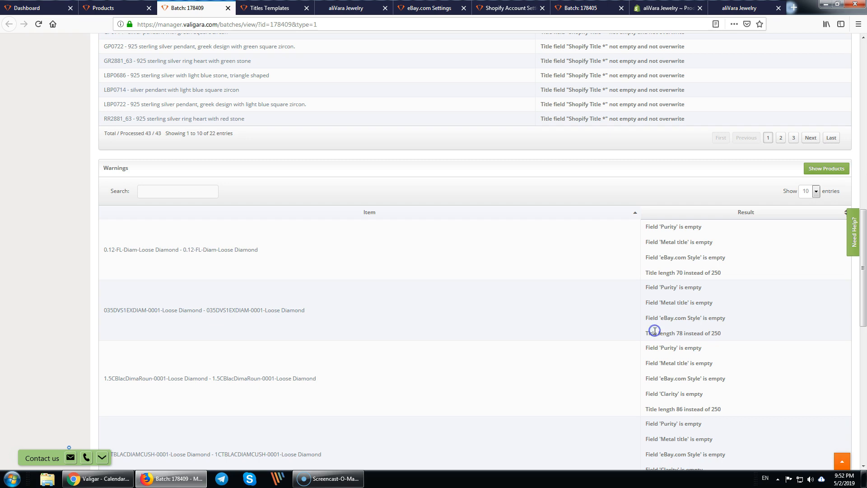
{"action": "left_click", "coordinate": [111, 10]}
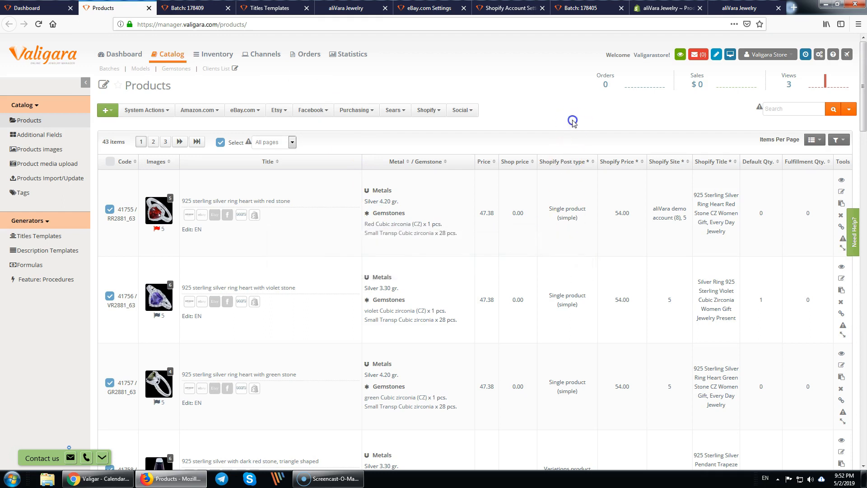
- Copy Qty. Default = 1 onto all products with Overwrite enabled
{"action": "left_click", "coordinate": [165, 110]}
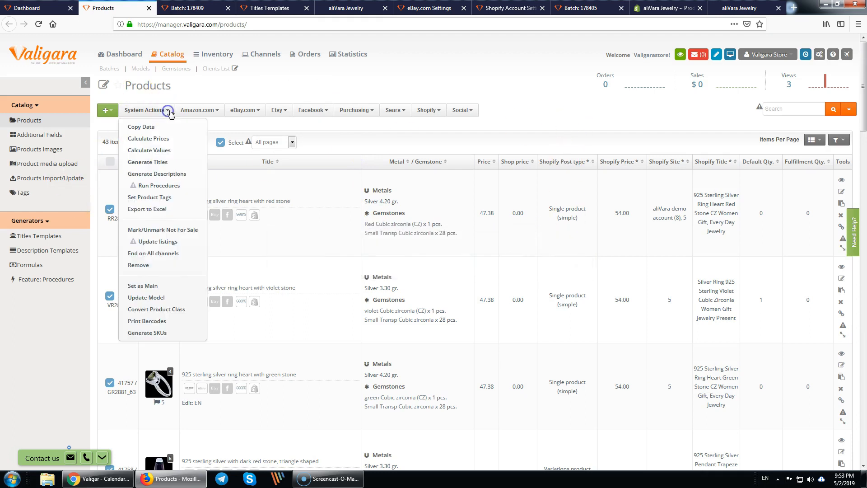
{"action": "left_click", "coordinate": [144, 127]}
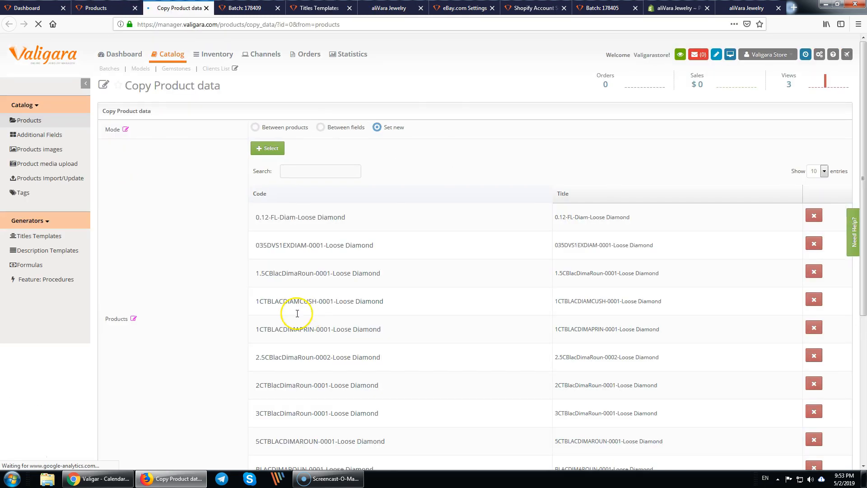
{"action": "scroll", "coordinate": [344, 375], "scroll_direction": "down", "scroll_amount": 4}
{"action": "left_click", "coordinate": [273, 342]}
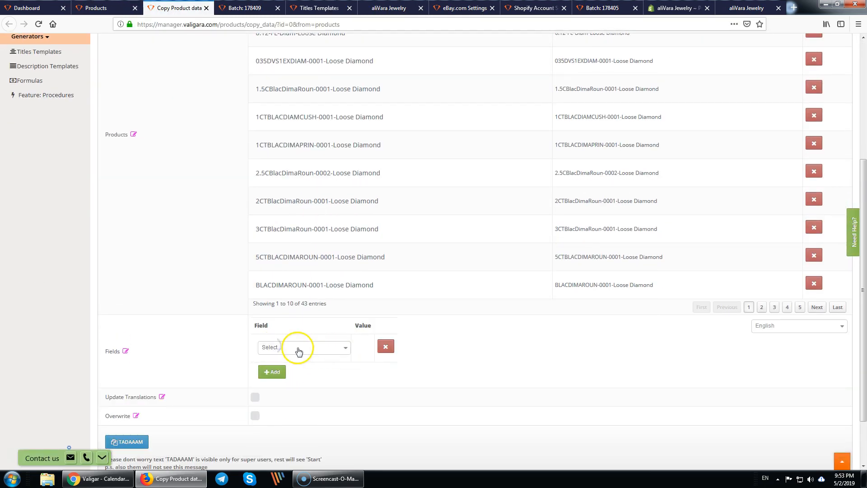
{"action": "left_click", "coordinate": [311, 348]}
{"action": "type", "text": "qty"}
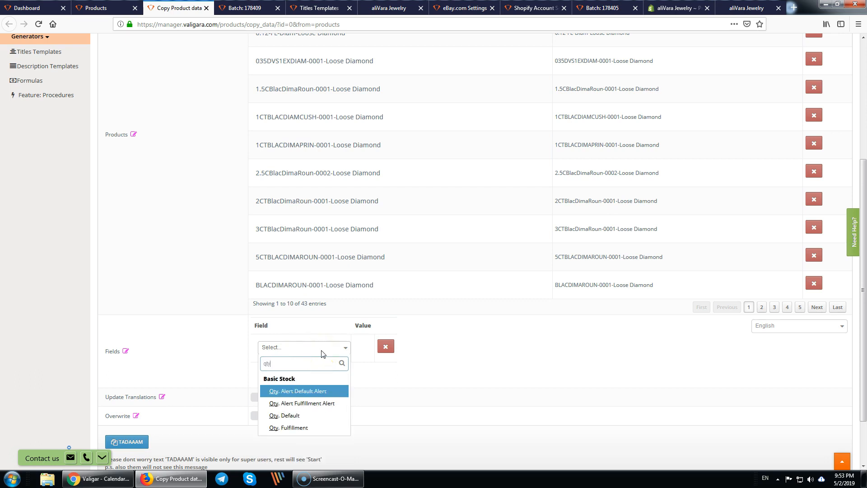
{"action": "left_click", "coordinate": [312, 415]}
{"action": "left_click", "coordinate": [386, 349]}
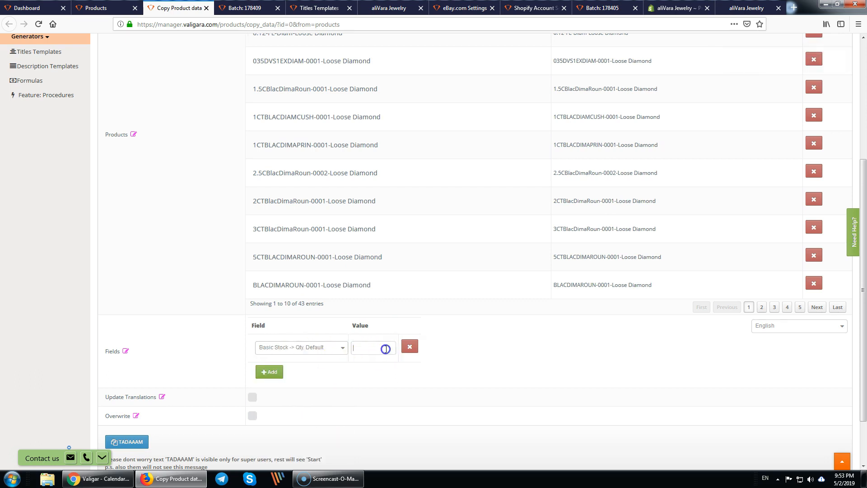
{"action": "type", "text": "1"}
{"action": "left_click", "coordinate": [252, 416]}
{"action": "left_click", "coordinate": [121, 447]}
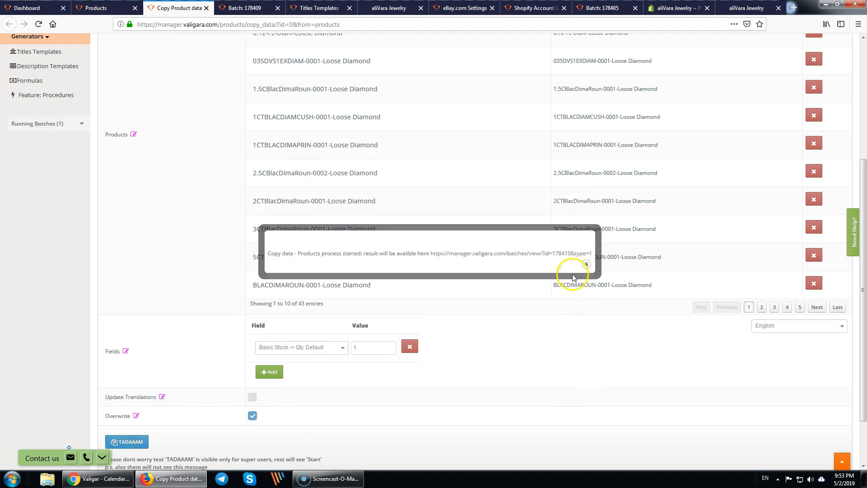
- Check the new batch's progress, then close it and the earlier title batch tab
{"action": "middle_click", "coordinate": [581, 253]}
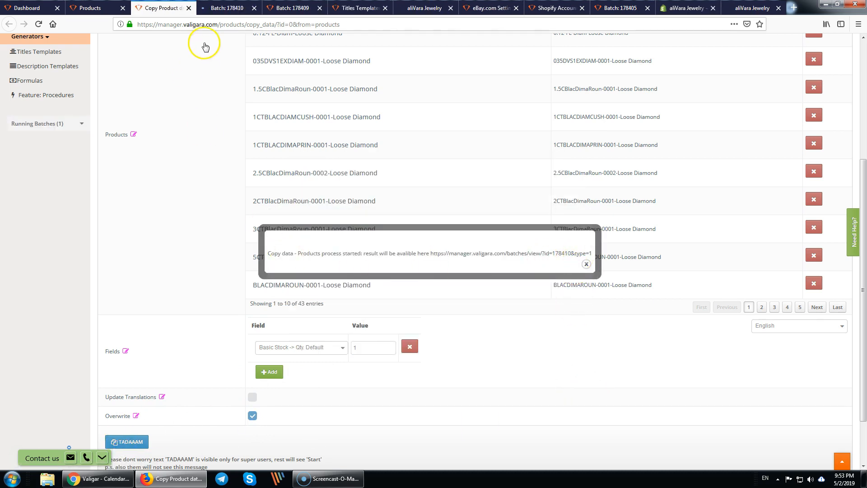
{"action": "left_click", "coordinate": [230, 7]}
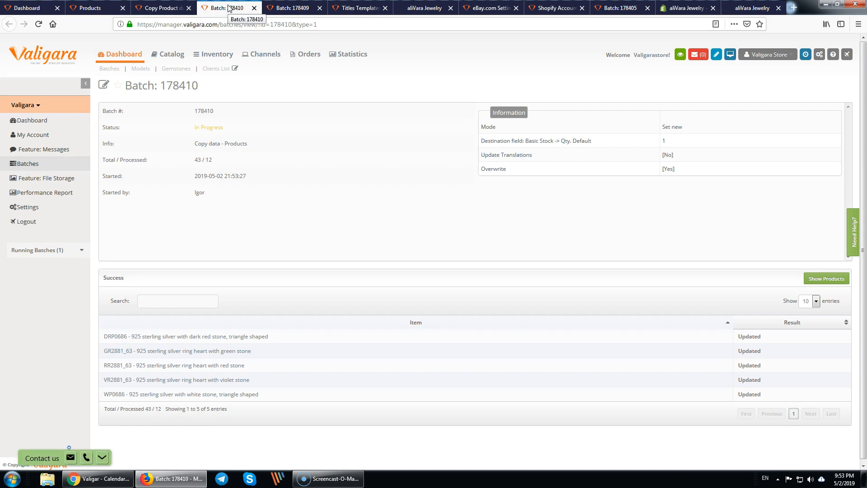
{"action": "left_click", "coordinate": [230, 9]}
{"action": "middle_click", "coordinate": [228, 8]}
{"action": "middle_click", "coordinate": [228, 8]}
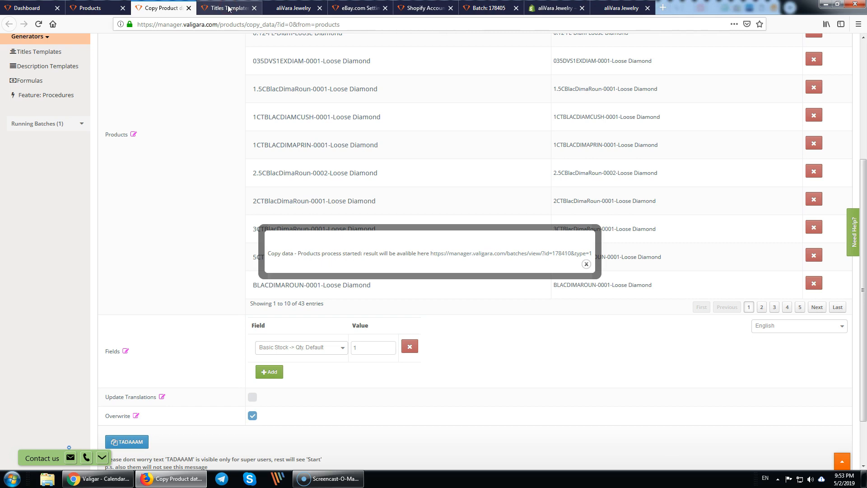
{"action": "left_click", "coordinate": [228, 7]}
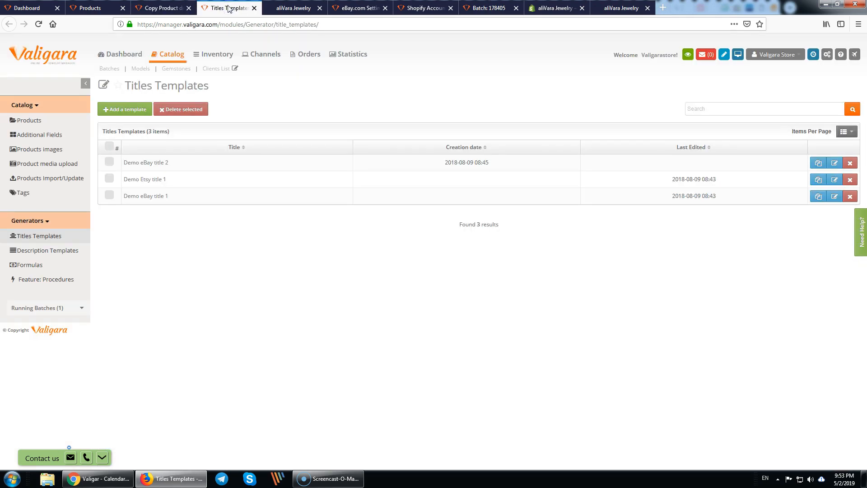
- Close the Titles Templates and Shopify storefront tabs and return to the Products catalog
{"action": "middle_click", "coordinate": [228, 8]}
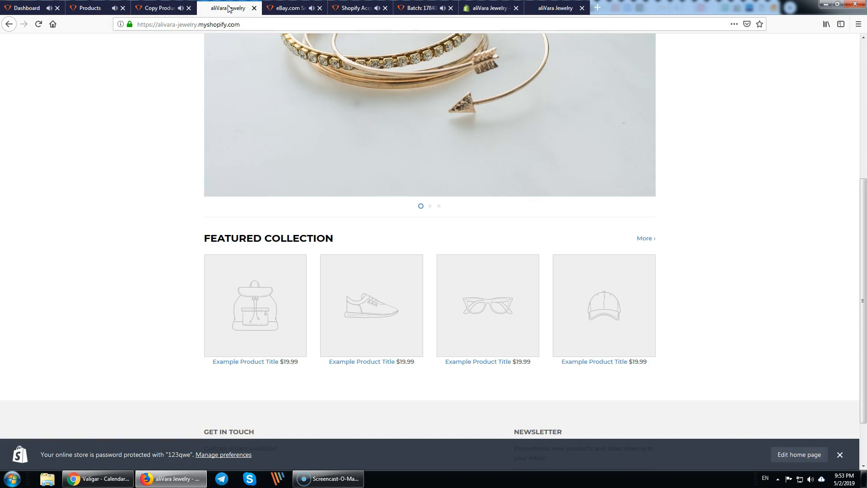
{"action": "middle_click", "coordinate": [229, 8]}
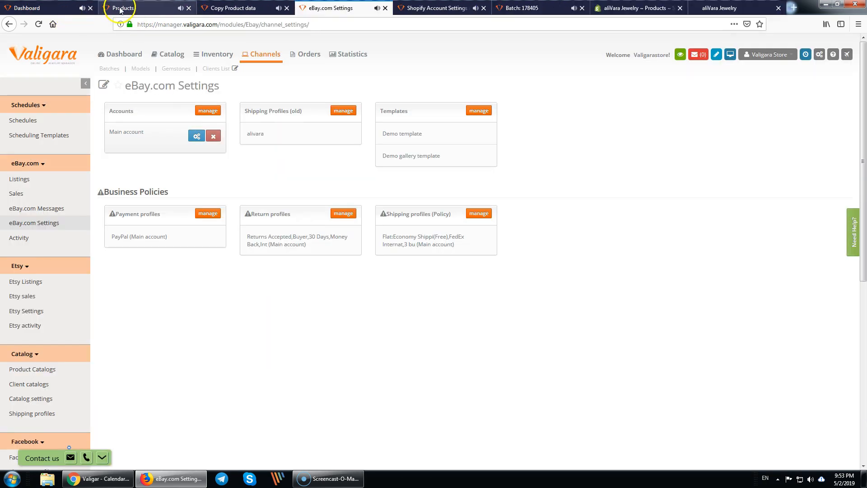
{"action": "left_click", "coordinate": [158, 9]}
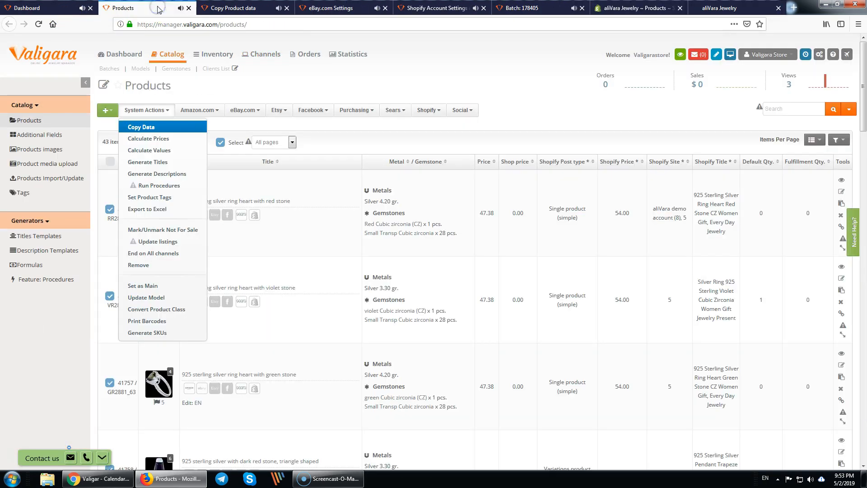
{"action": "left_click", "coordinate": [315, 128]}
- Run the Shopify integration on selected products with Re-send (overwrite), and open the posted ring's page
{"action": "left_click", "coordinate": [430, 110]}
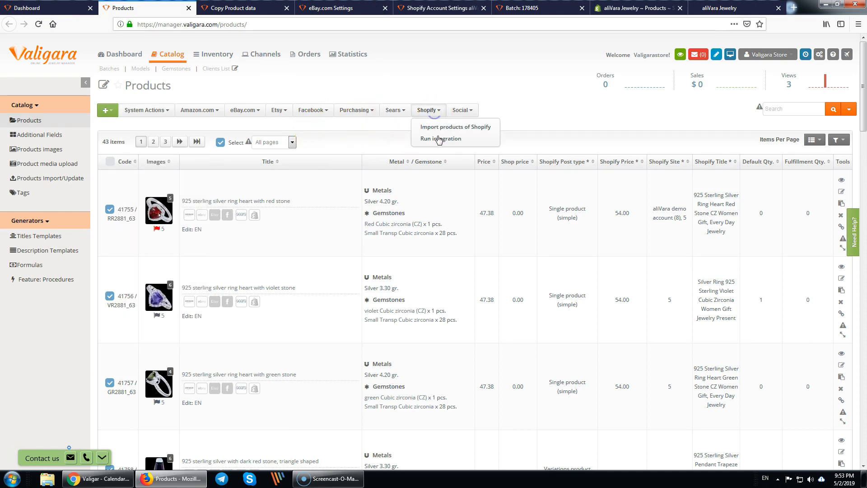
{"action": "left_click", "coordinate": [439, 139]}
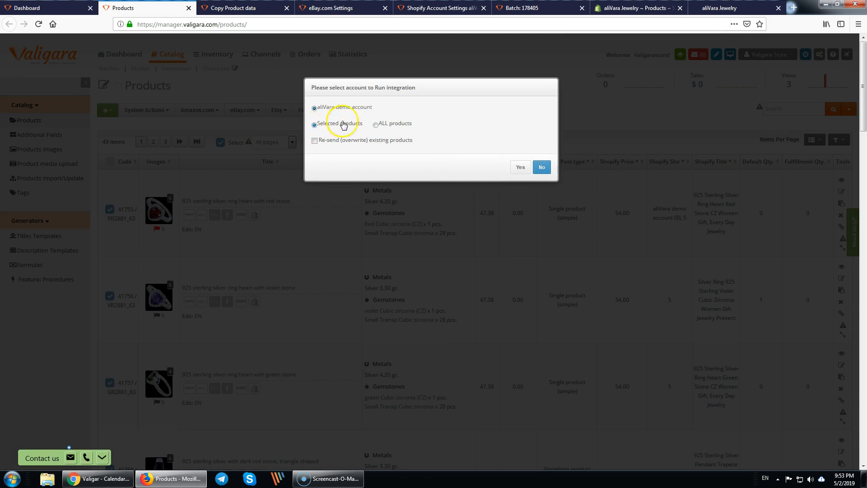
{"action": "left_click", "coordinate": [315, 141]}
{"action": "left_click", "coordinate": [520, 168]}
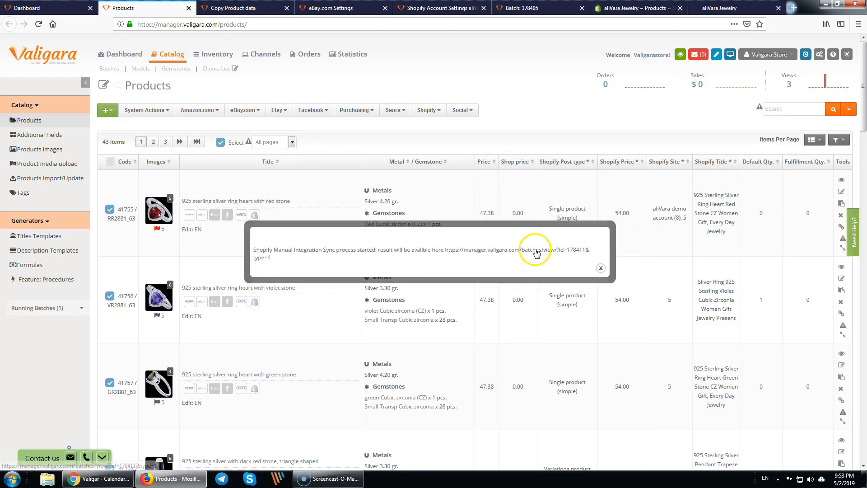
{"action": "left_click", "coordinate": [536, 249]}
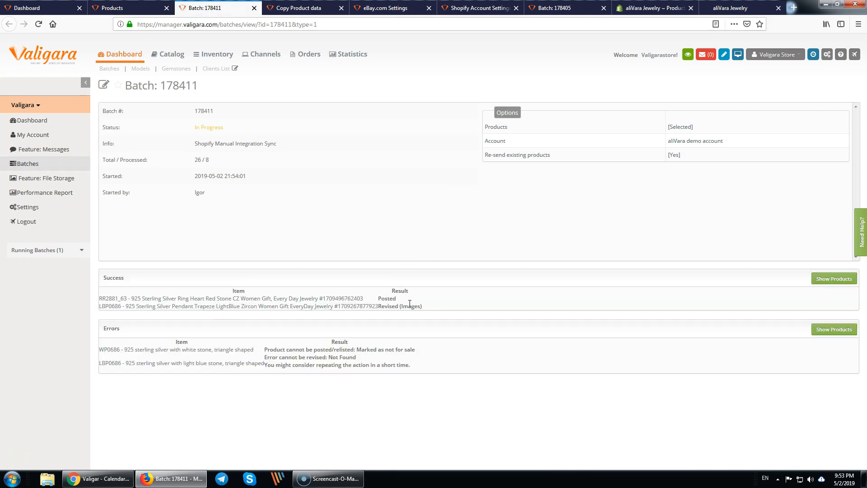
{"action": "middle_click", "coordinate": [349, 298]}
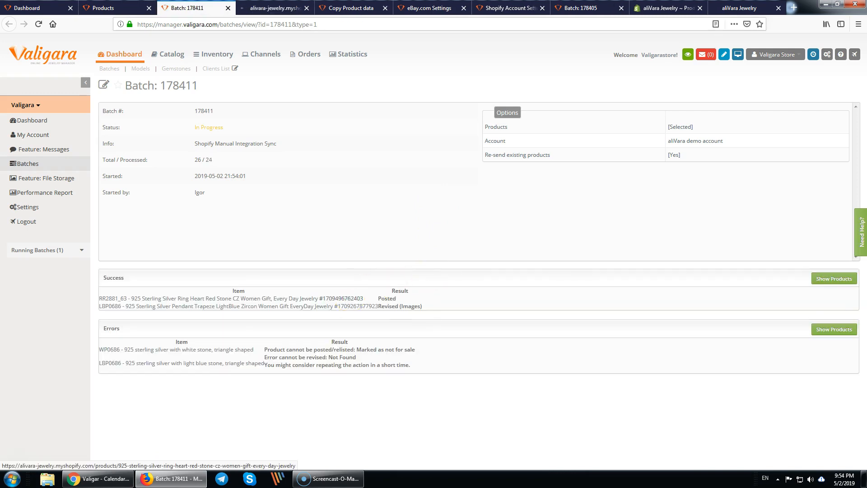
- Review the heart red-stone ring's Shopify page, checking its $54.00 price and description
{"action": "left_click", "coordinate": [273, 7]}
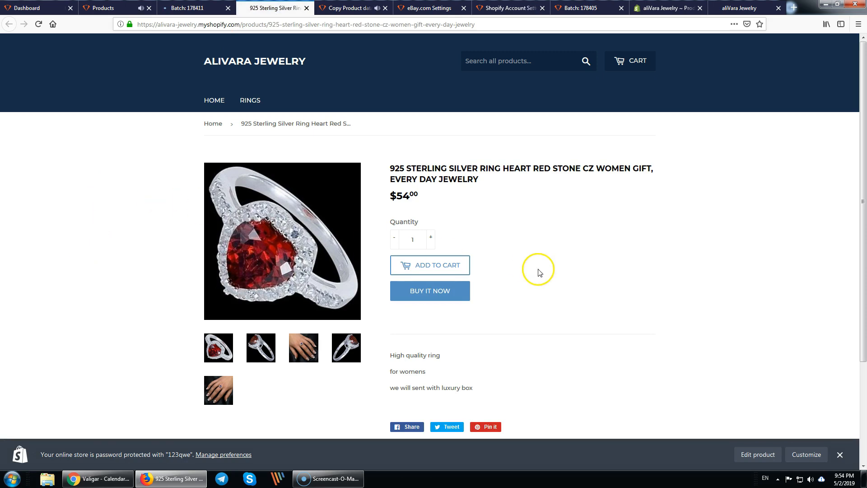
{"action": "scroll", "coordinate": [538, 273], "scroll_direction": "down", "scroll_amount": 3}
{"action": "scroll", "coordinate": [540, 273], "scroll_direction": "up", "scroll_amount": 2}
{"action": "scroll", "coordinate": [540, 272], "scroll_direction": "up", "scroll_amount": 1}
{"action": "scroll", "coordinate": [540, 273], "scroll_direction": "down", "scroll_amount": 3}
{"action": "scroll", "coordinate": [540, 273], "scroll_direction": "up", "scroll_amount": 1}
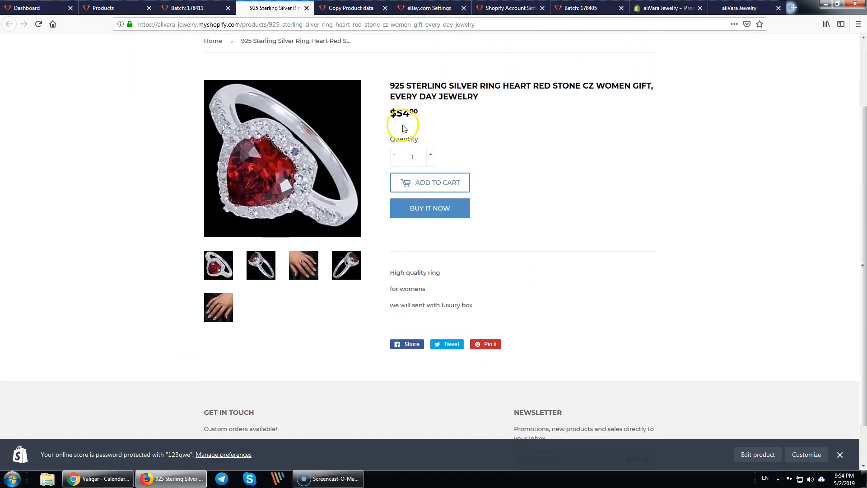
{"action": "left_click_drag", "start_coordinate": [379, 115], "coordinate": [434, 114]}
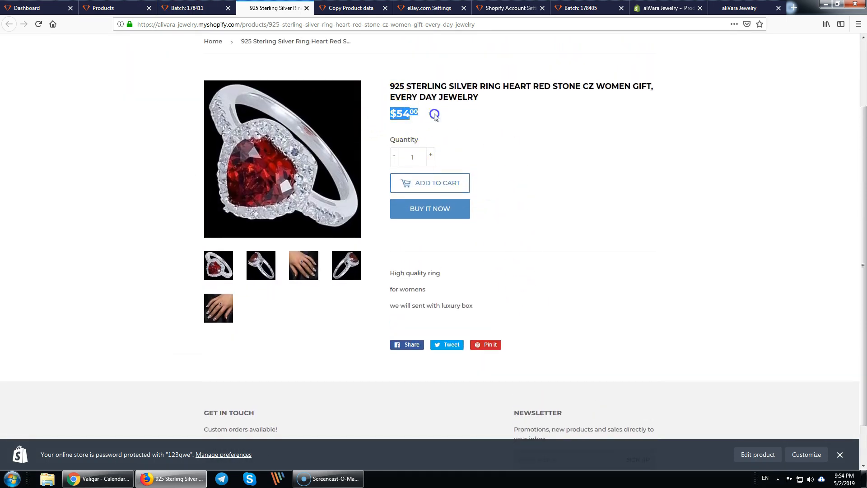
{"action": "scroll", "coordinate": [548, 305], "scroll_direction": "down", "scroll_amount": 2}
{"action": "left_click_drag", "start_coordinate": [389, 227], "coordinate": [476, 256]}
{"action": "left_click", "coordinate": [478, 258]}
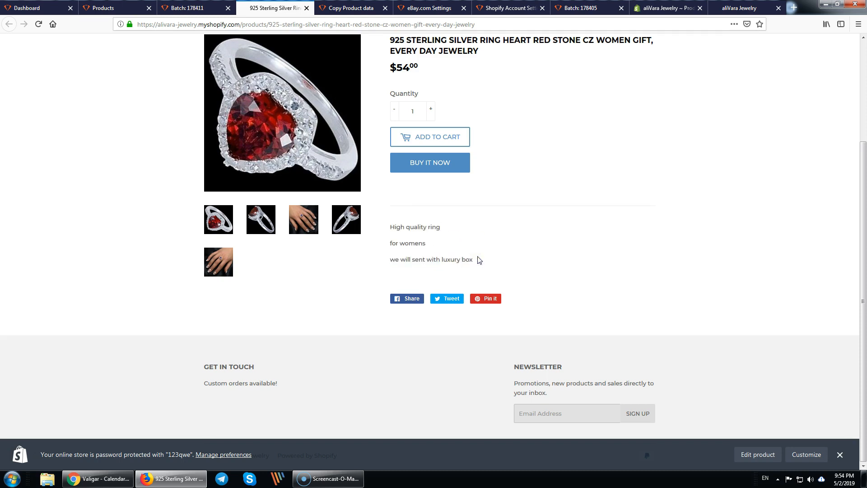
{"action": "scroll", "coordinate": [478, 259], "scroll_direction": "up", "scroll_amount": 5}
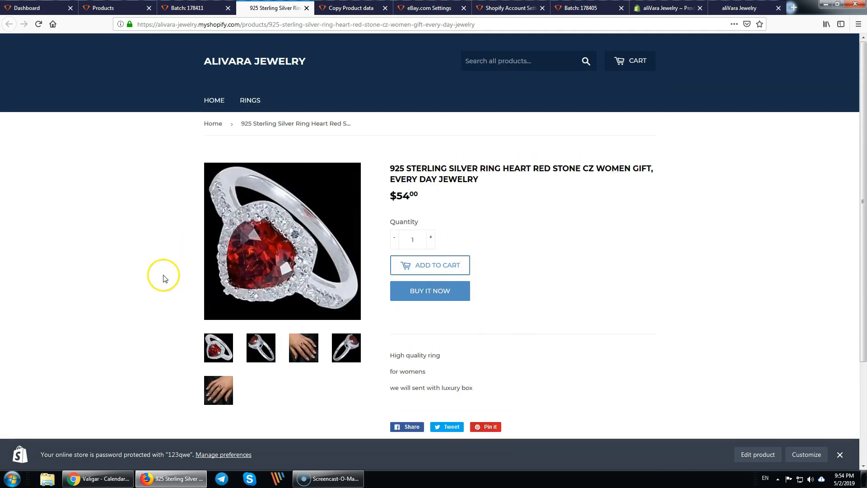
- Close the sync batch tab, return to Products and dismiss the Shopify sync notice
{"action": "middle_click", "coordinate": [192, 8]}
{"action": "left_click", "coordinate": [120, 8]}
{"action": "left_click", "coordinate": [601, 268]}
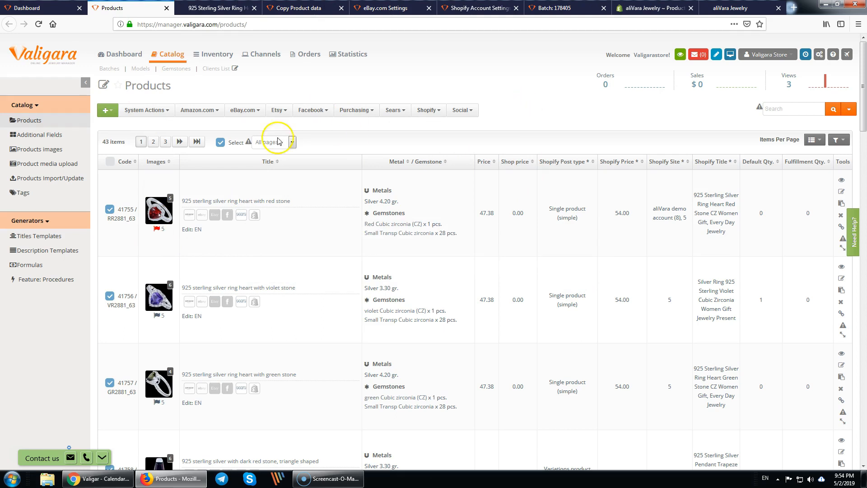
- Open Products images in a new tab and close the Copy Product data and eBay.com Settings tabs
{"action": "middle_click", "coordinate": [39, 151]}
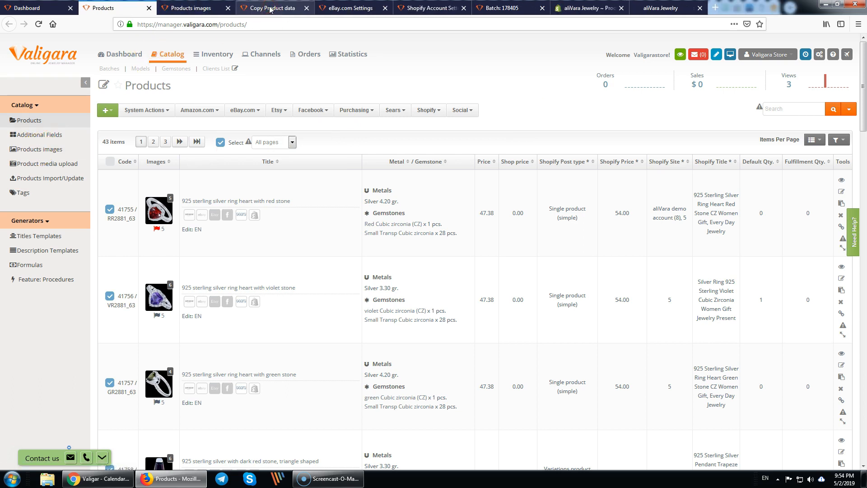
{"action": "middle_click", "coordinate": [270, 9]}
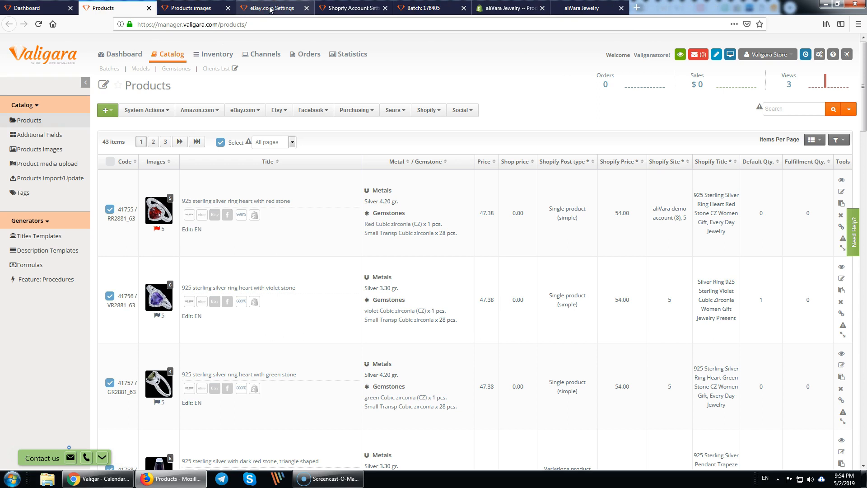
{"action": "middle_click", "coordinate": [270, 9]}
{"action": "left_click", "coordinate": [229, 9]}
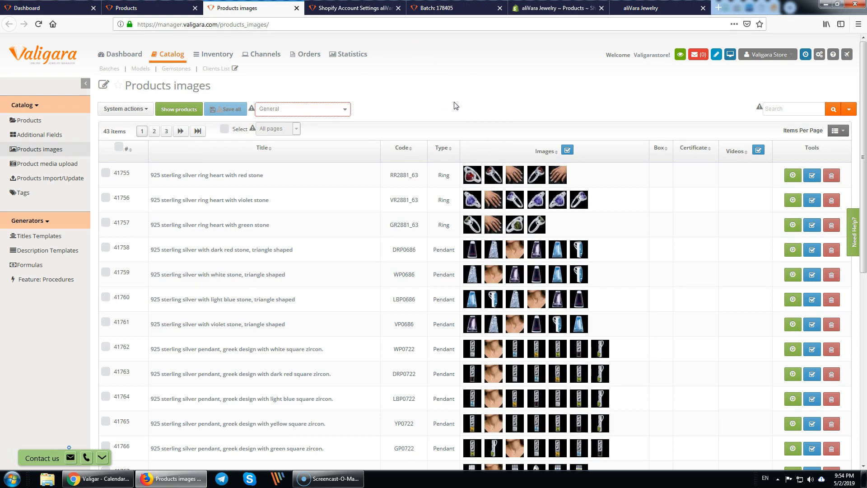
- Select all products and assign the red ring-box image as their box image
{"action": "left_click", "coordinate": [224, 128]}
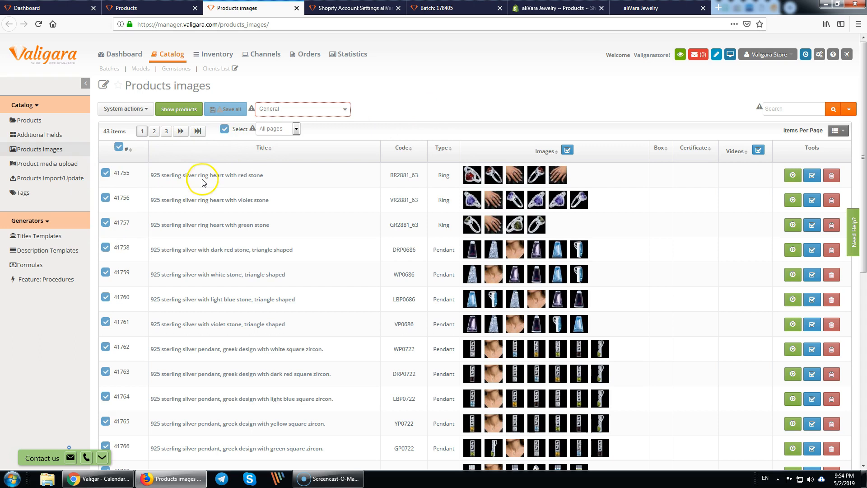
{"action": "left_click", "coordinate": [136, 111]}
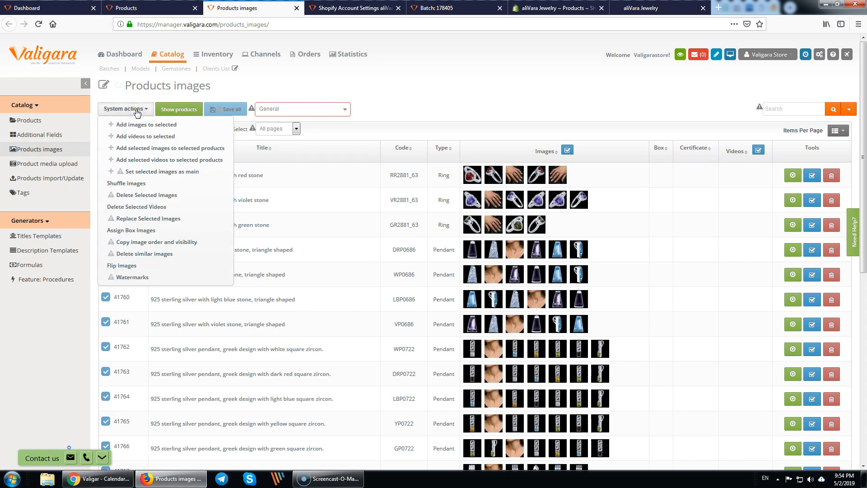
{"action": "left_click", "coordinate": [143, 230]}
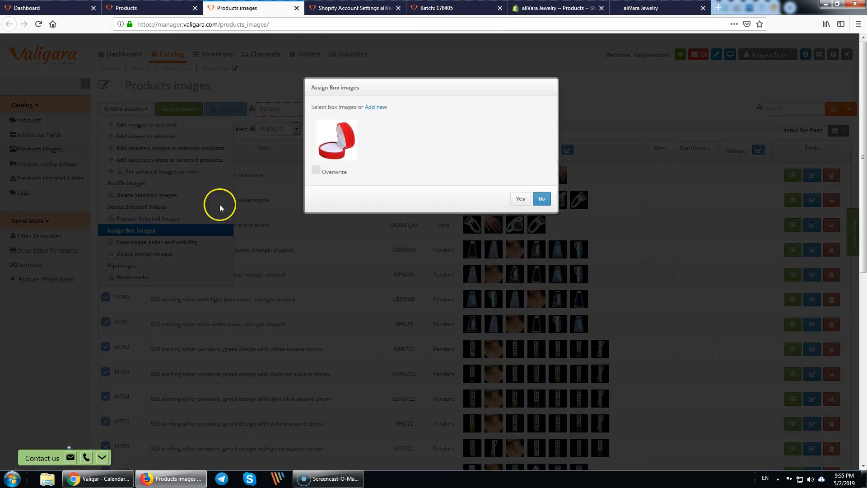
{"action": "left_click", "coordinate": [336, 140]}
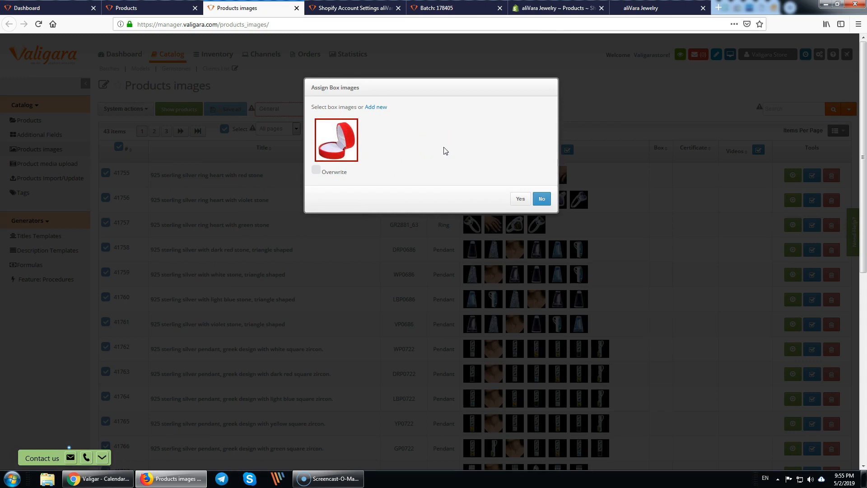
{"action": "left_click", "coordinate": [521, 198]}
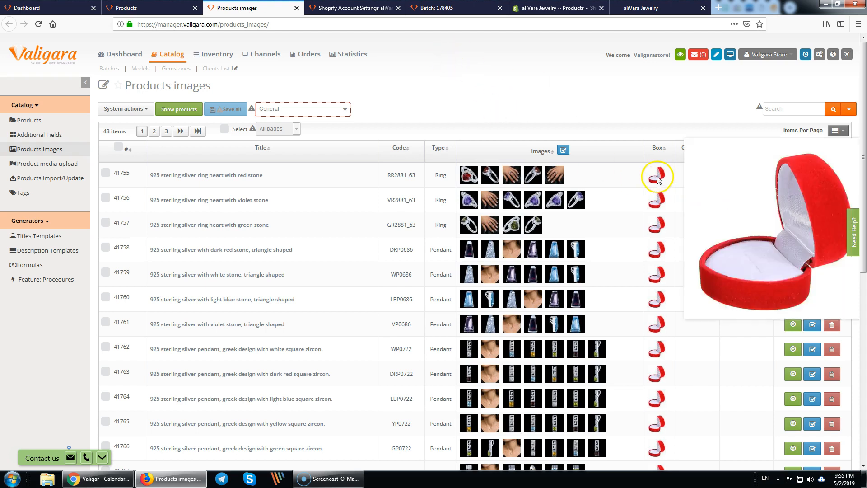
- Run the Shopify integration with Re-send (overwrite), then check the Shopify products admin page
{"action": "left_click", "coordinate": [154, 8]}
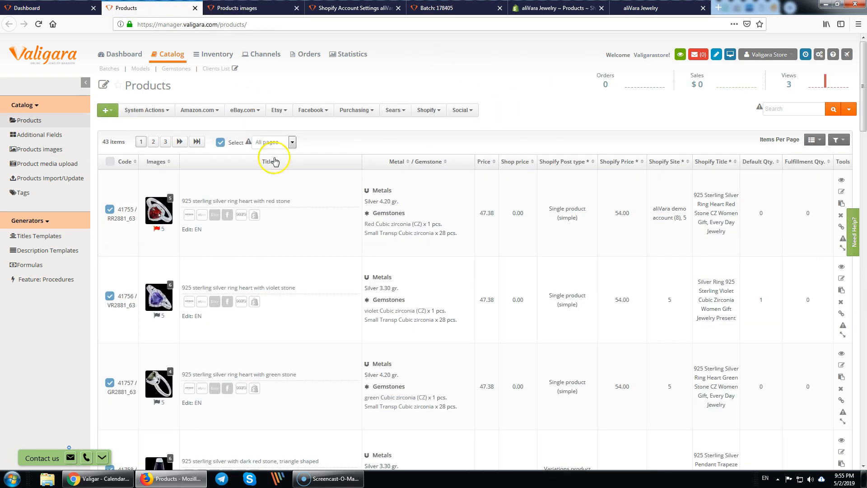
{"action": "left_click", "coordinate": [430, 111]}
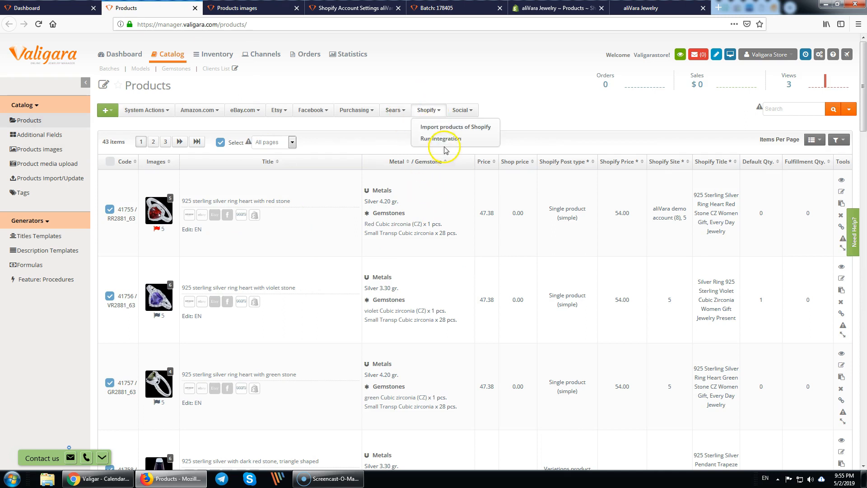
{"action": "left_click", "coordinate": [451, 139]}
{"action": "left_click", "coordinate": [316, 140]}
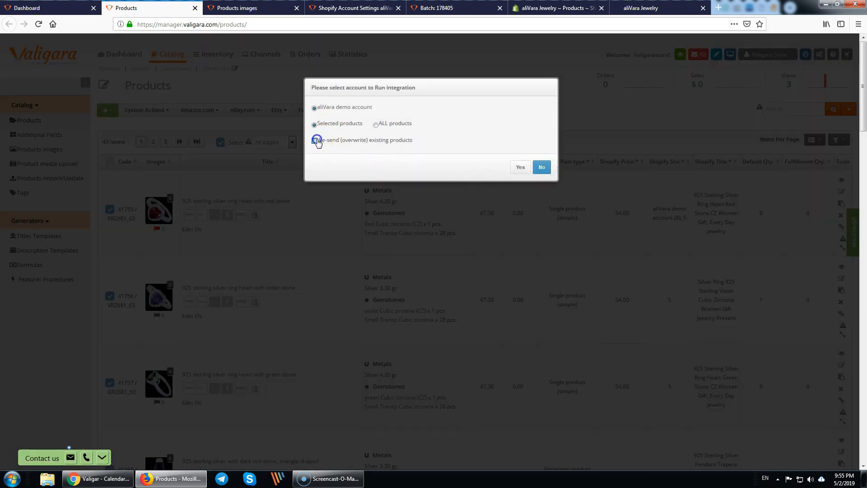
{"action": "left_click", "coordinate": [520, 167]}
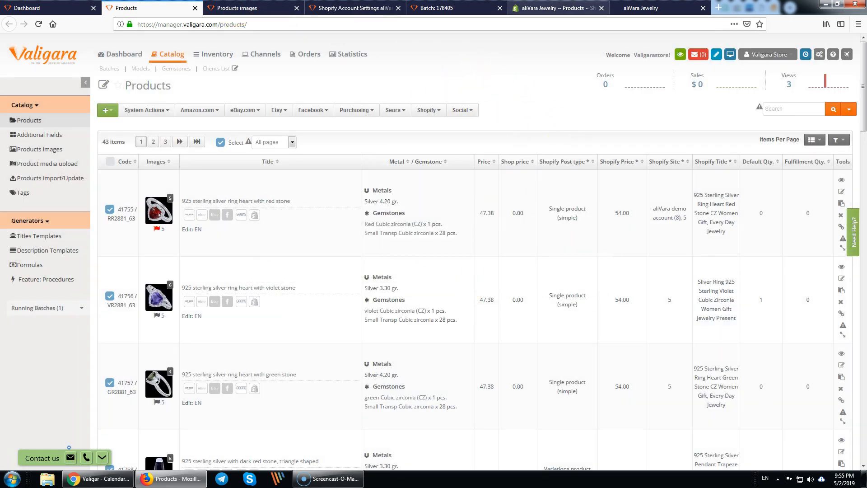
{"action": "left_click", "coordinate": [380, 8]}
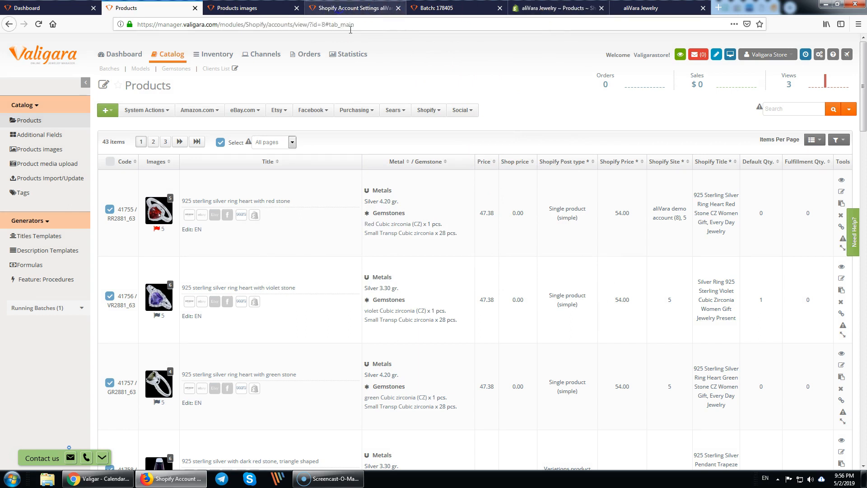
{"action": "left_click", "coordinate": [551, 10]}
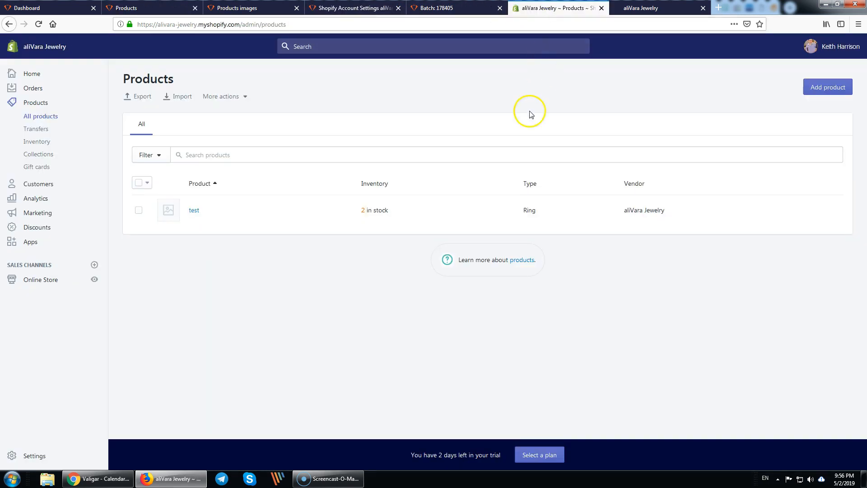
- Close the Shopify admin, storefront, account settings and old Batch 178405 tabs, returning to Products
{"action": "middle_click", "coordinate": [549, 9]}
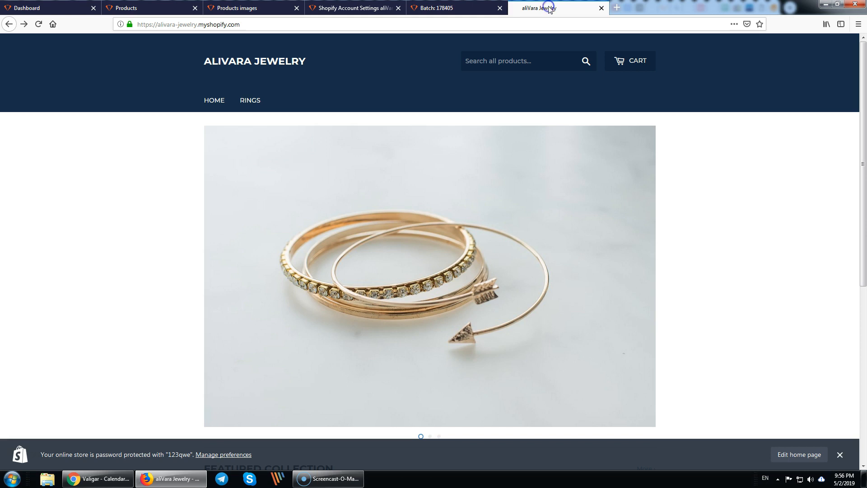
{"action": "middle_click", "coordinate": [549, 9]}
{"action": "left_click", "coordinate": [335, 10]}
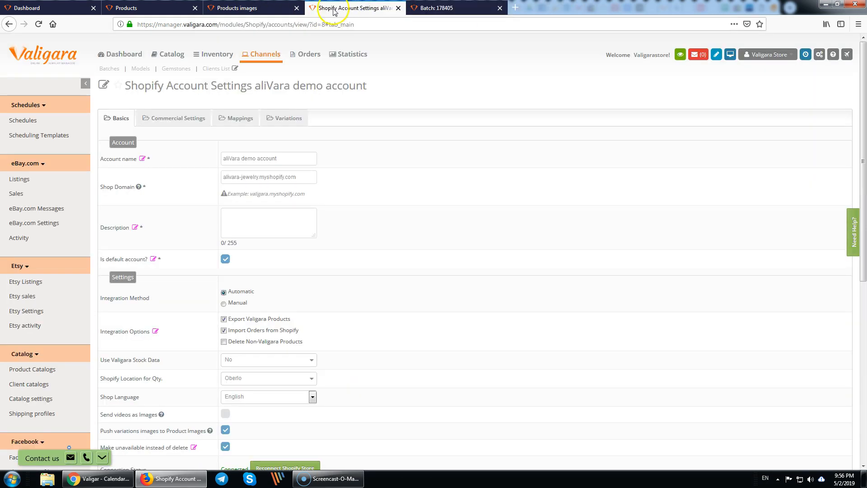
{"action": "key", "text": "ctrl+w"}
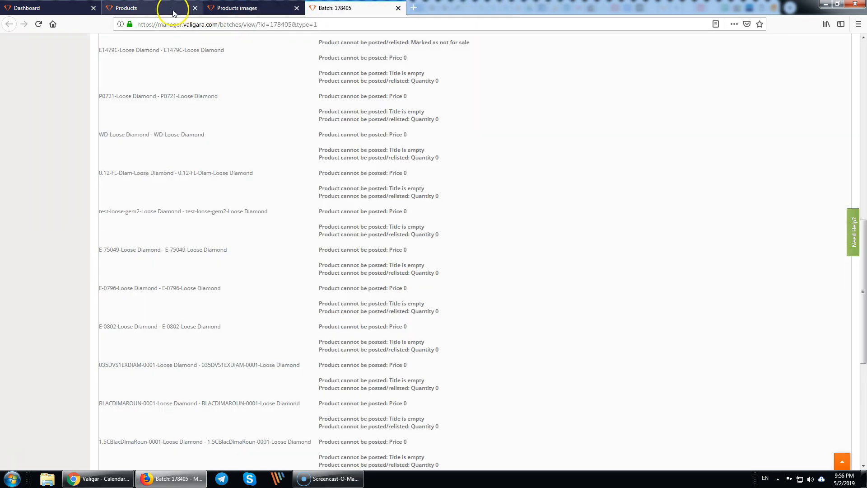
{"action": "left_click", "coordinate": [147, 8]}
{"action": "middle_click", "coordinate": [351, 5]}
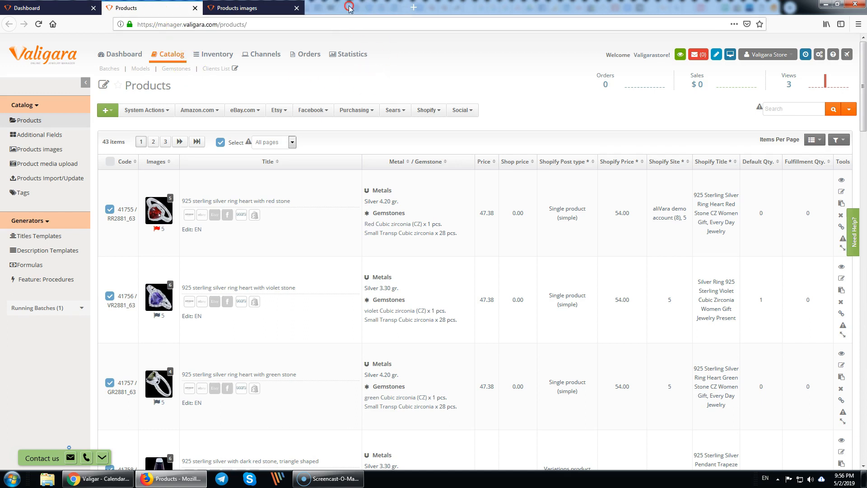
- Open batch 178413's details and follow a synced product to its store page
{"action": "middle_click", "coordinate": [116, 68]}
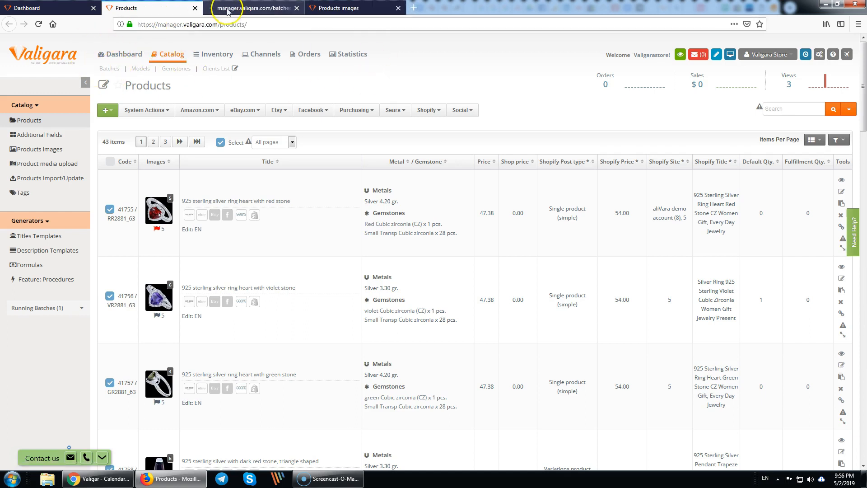
{"action": "left_click", "coordinate": [223, 7]}
{"action": "left_click", "coordinate": [201, 166]}
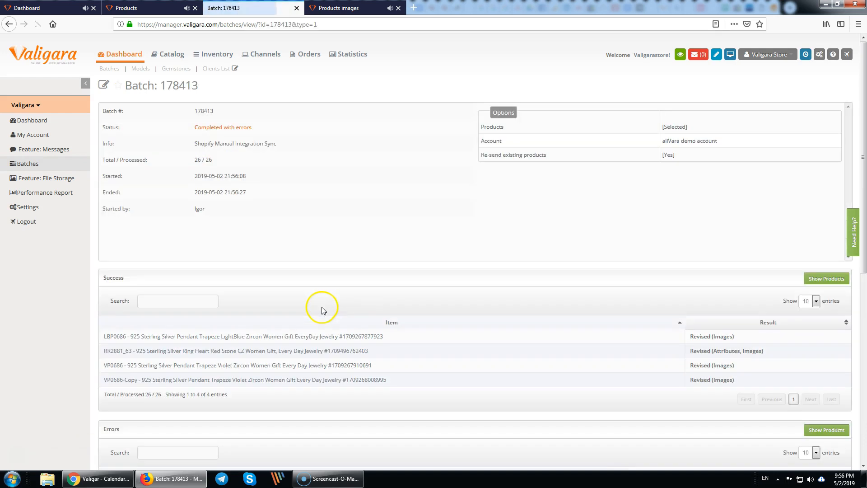
{"action": "scroll", "coordinate": [322, 307], "scroll_direction": "down", "scroll_amount": 6}
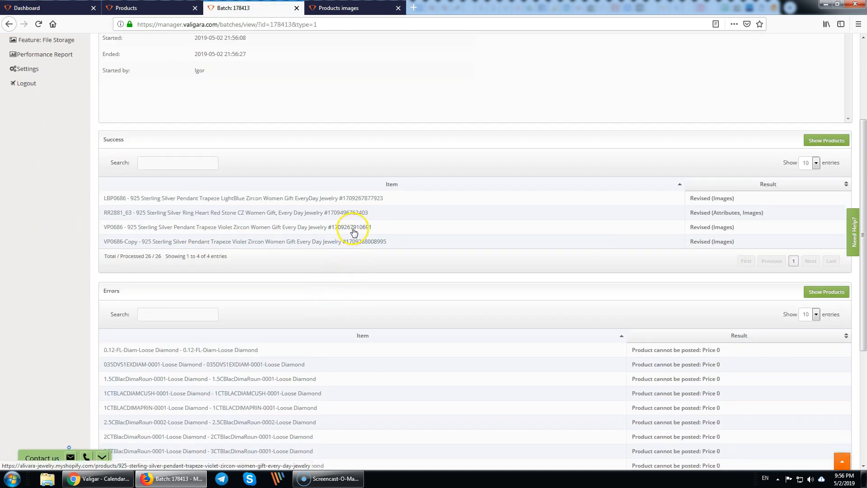
{"action": "middle_click", "coordinate": [349, 227]}
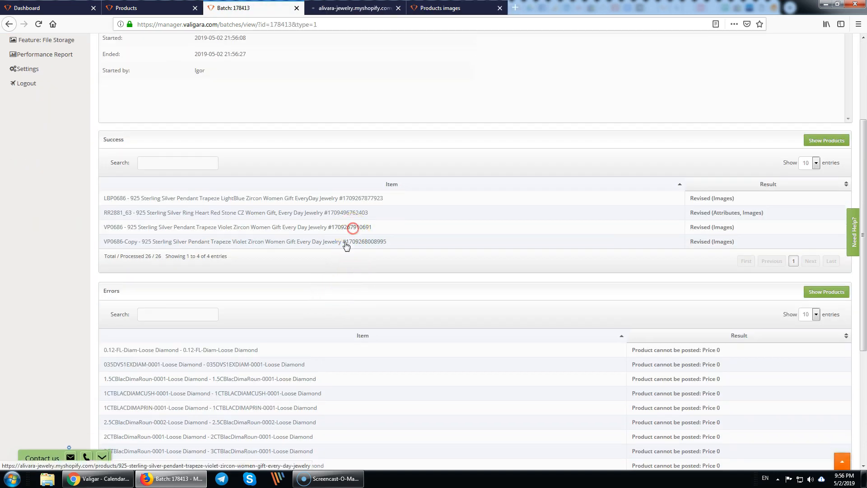
{"action": "left_click", "coordinate": [341, 10]}
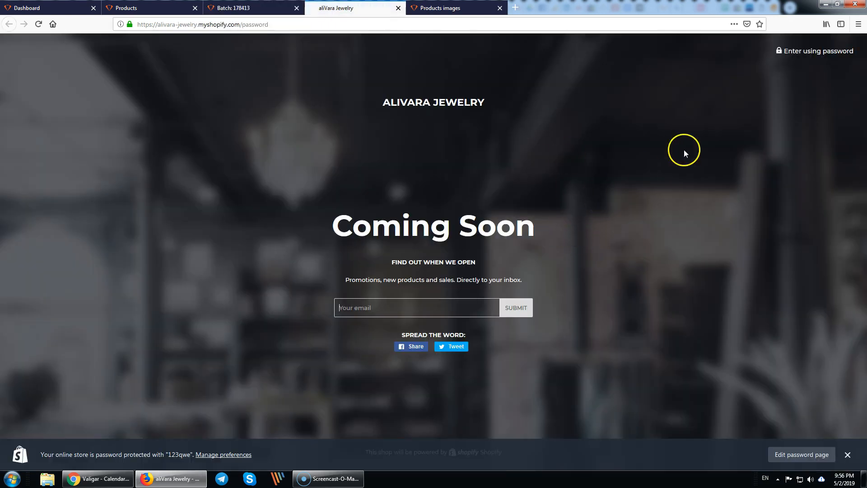
- Enter the store password to unlock the protected storefront
{"action": "left_click", "coordinate": [807, 51]}
{"action": "type", "text": "123q"}
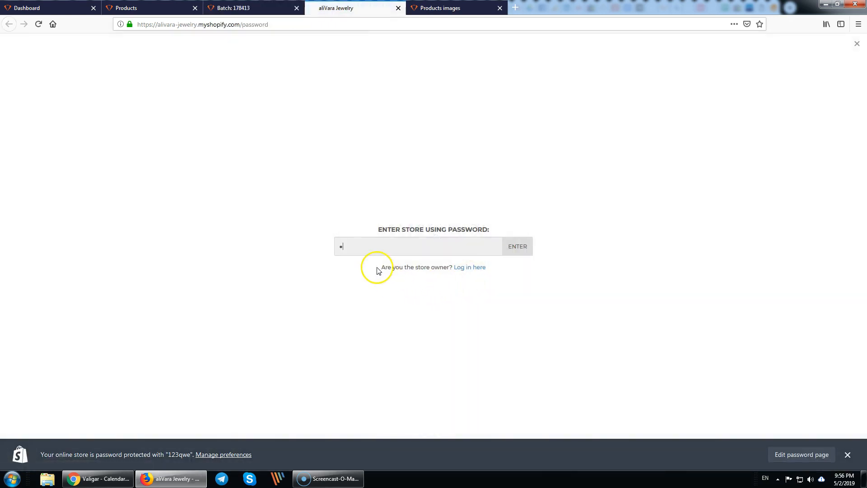
{"action": "type", "text": "we"}
{"action": "left_click", "coordinate": [546, 246]}
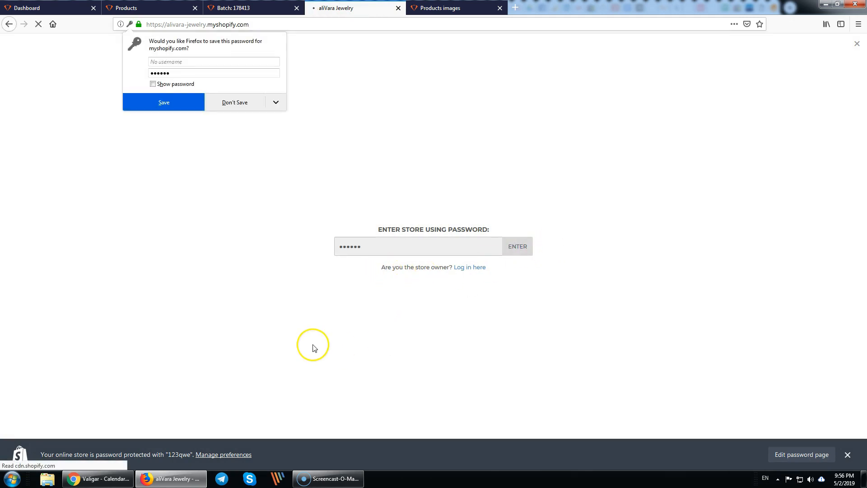
- Review the RR2881 heart ring page's description and gallery photos, including the red box image
{"action": "middle_click", "coordinate": [364, 9]}
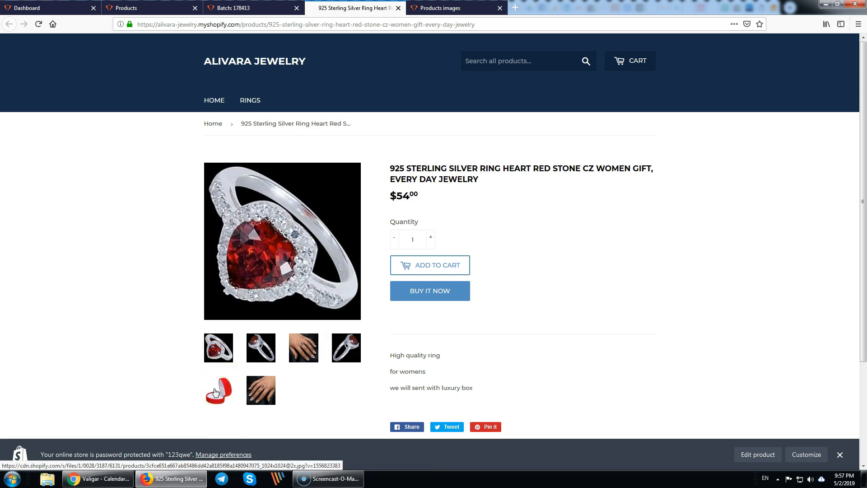
{"action": "left_click_drag", "start_coordinate": [518, 393], "coordinate": [423, 363]}
{"action": "left_click", "coordinate": [490, 371]}
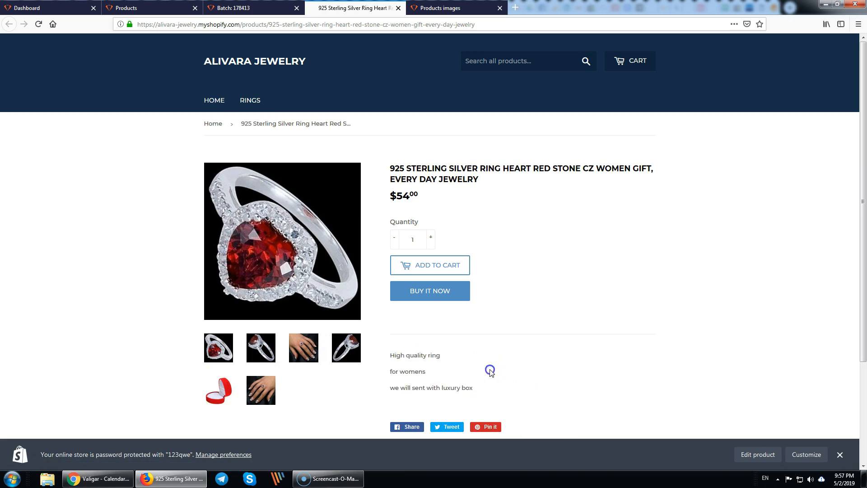
{"action": "scroll", "coordinate": [496, 374], "scroll_direction": "down", "scroll_amount": 1}
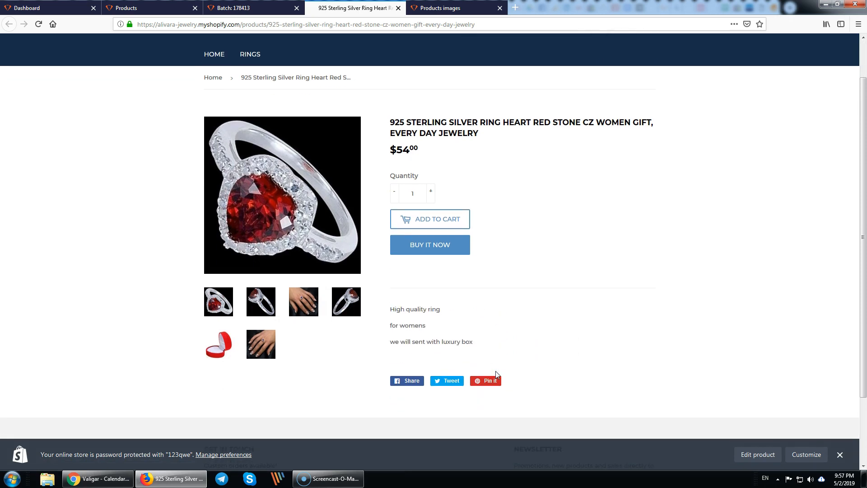
{"action": "scroll", "coordinate": [495, 371], "scroll_direction": "up", "scroll_amount": 1}
{"action": "left_click", "coordinate": [212, 348]}
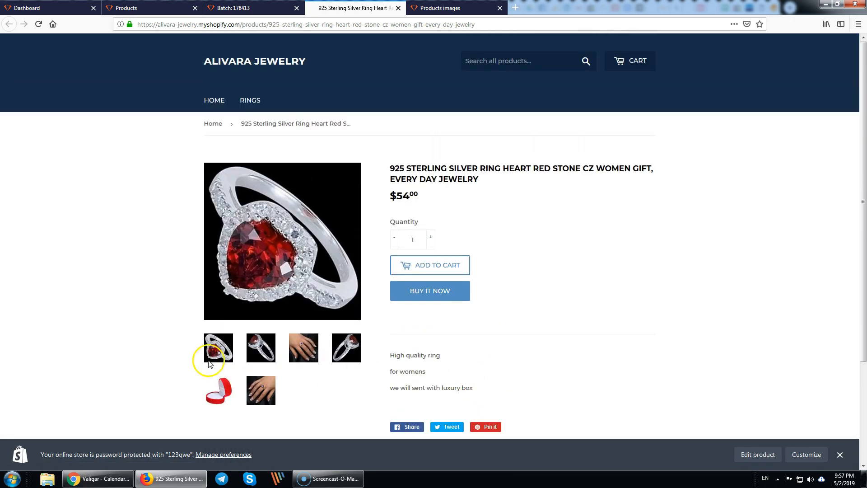
- Unselect all products and add the eBay.com Price column to the products table
{"action": "left_click", "coordinate": [142, 8]}
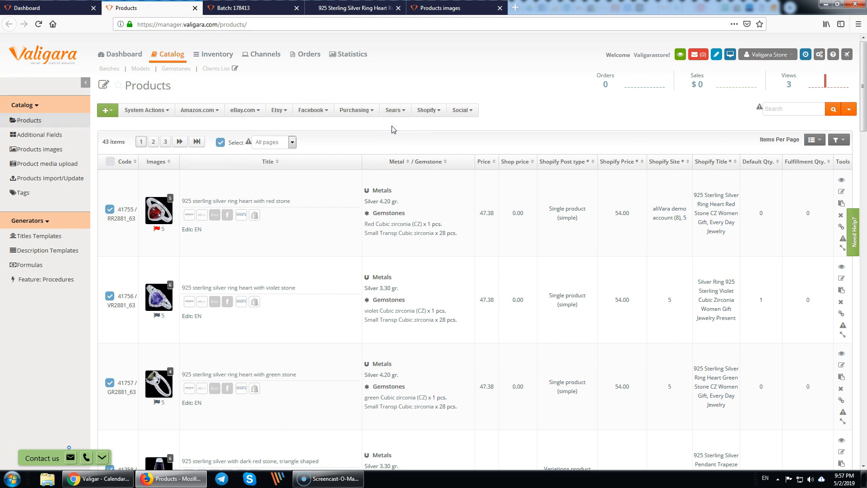
{"action": "left_click", "coordinate": [220, 143]}
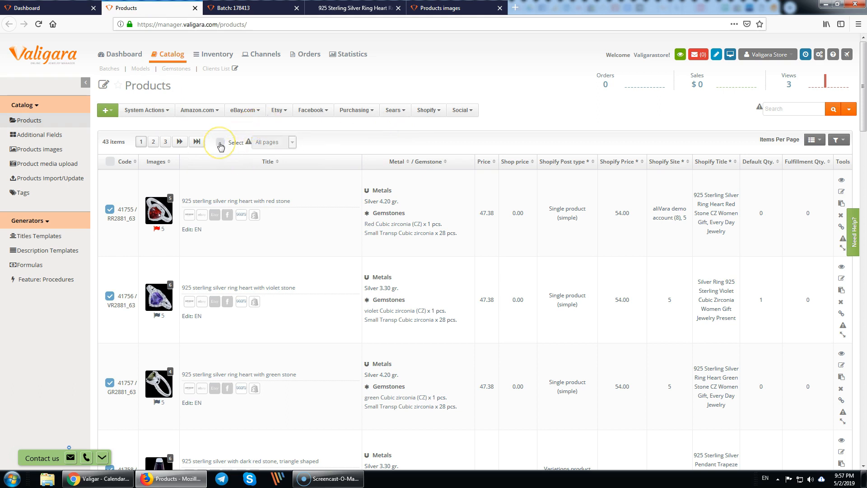
{"action": "left_click", "coordinate": [840, 144]}
{"action": "left_click", "coordinate": [477, 154]}
{"action": "type", "text": "ebay"}
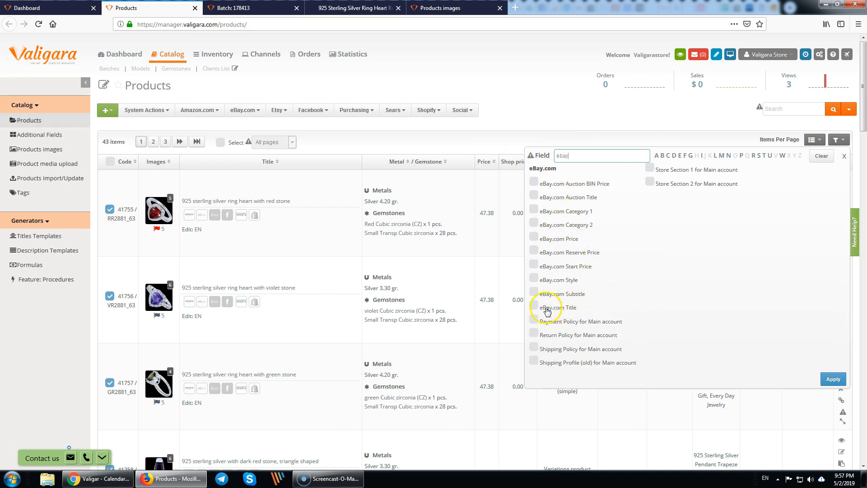
{"action": "left_click", "coordinate": [534, 236]}
{"action": "left_click", "coordinate": [833, 381]}
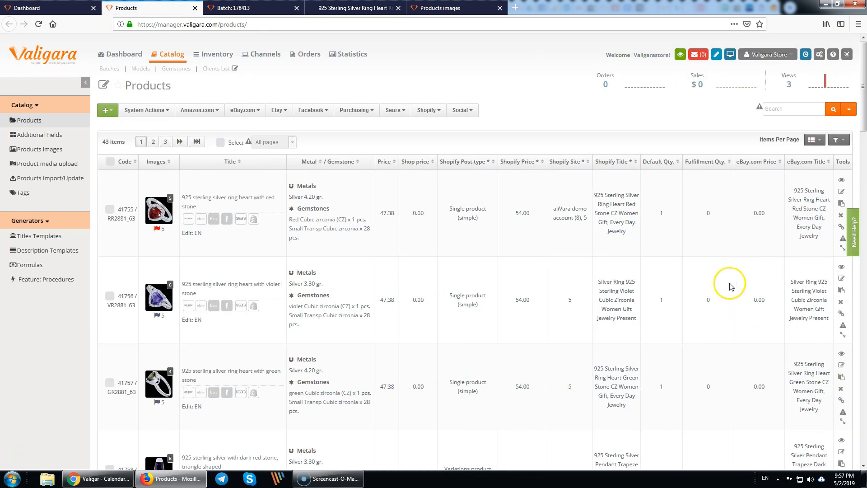
- Compare the eBay.com Price and Shopify Price cells, then select all products
{"action": "left_click_drag", "start_coordinate": [794, 179], "coordinate": [802, 219]}
{"action": "left_click", "coordinate": [802, 218]}
{"action": "left_click_drag", "start_coordinate": [753, 236], "coordinate": [751, 425]}
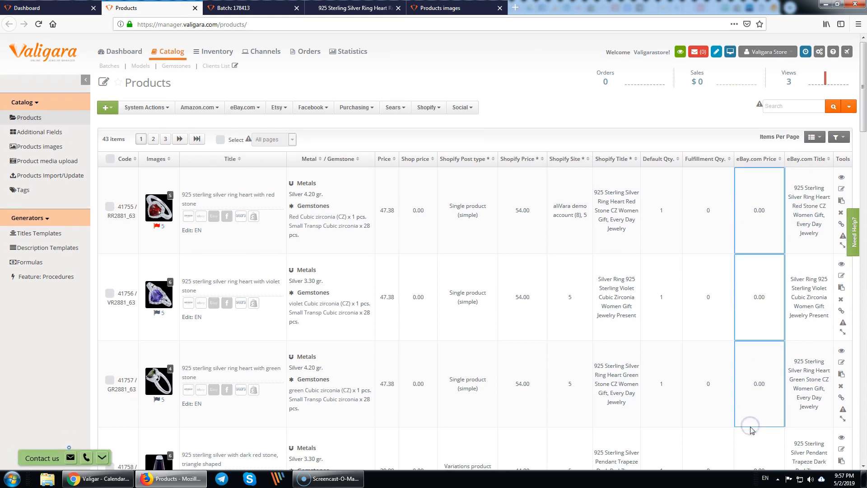
{"action": "scroll", "coordinate": [750, 426], "scroll_direction": "down", "scroll_amount": 4}
{"action": "scroll", "coordinate": [752, 422], "scroll_direction": "down", "scroll_amount": 5}
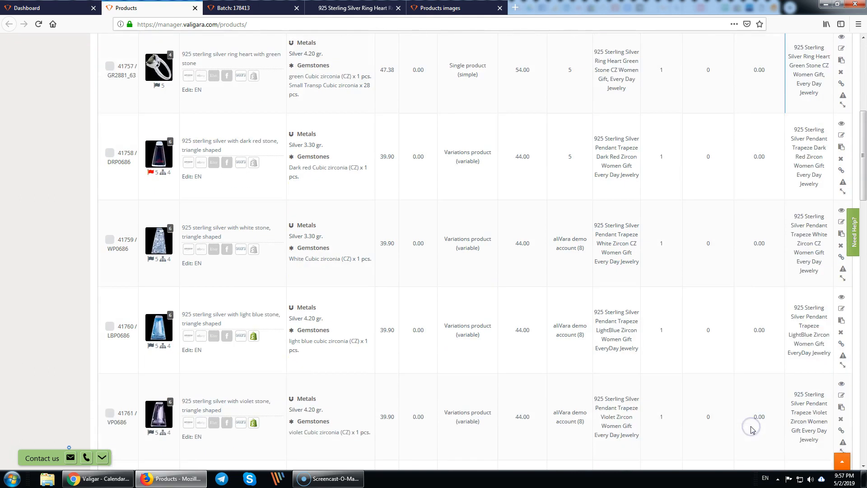
{"action": "scroll", "coordinate": [753, 424], "scroll_direction": "up", "scroll_amount": 10}
{"action": "left_click_drag", "start_coordinate": [754, 205], "coordinate": [751, 348]}
{"action": "left_click_drag", "start_coordinate": [523, 207], "coordinate": [521, 408]}
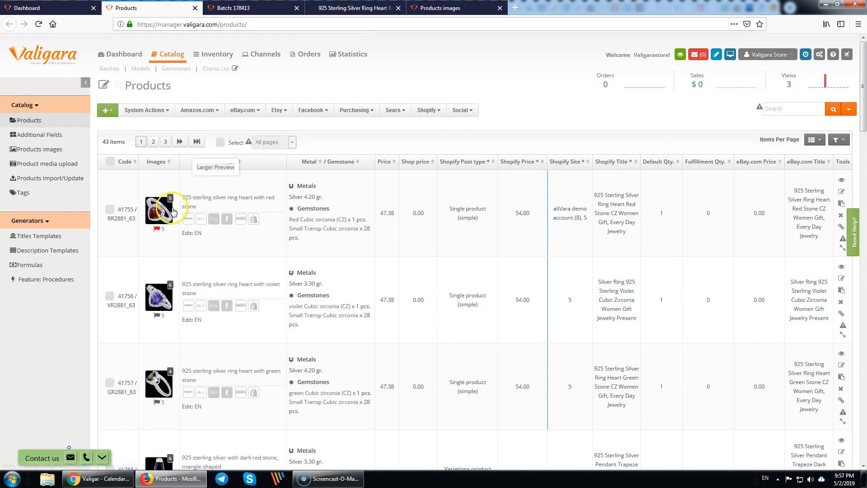
{"action": "left_click", "coordinate": [220, 142]}
- Calculate eBay.com Price as Shopify Price +15% for selected products, overwriting existing values
{"action": "left_click", "coordinate": [143, 111]}
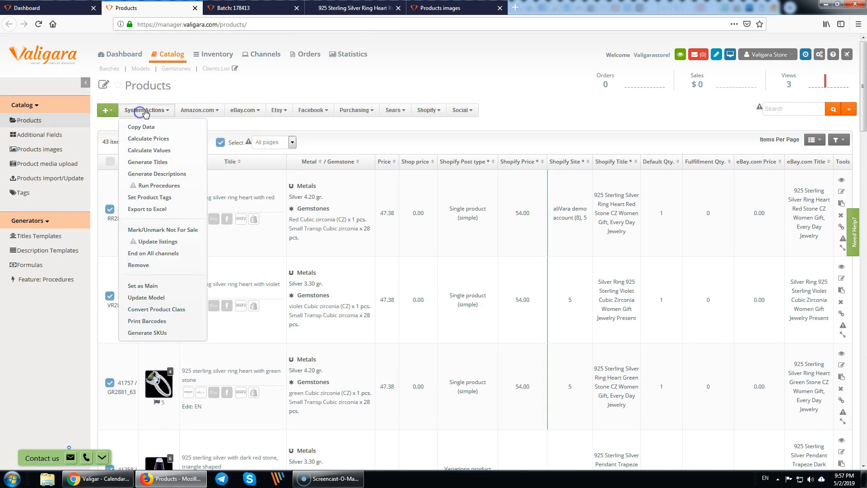
{"action": "left_click", "coordinate": [161, 139]}
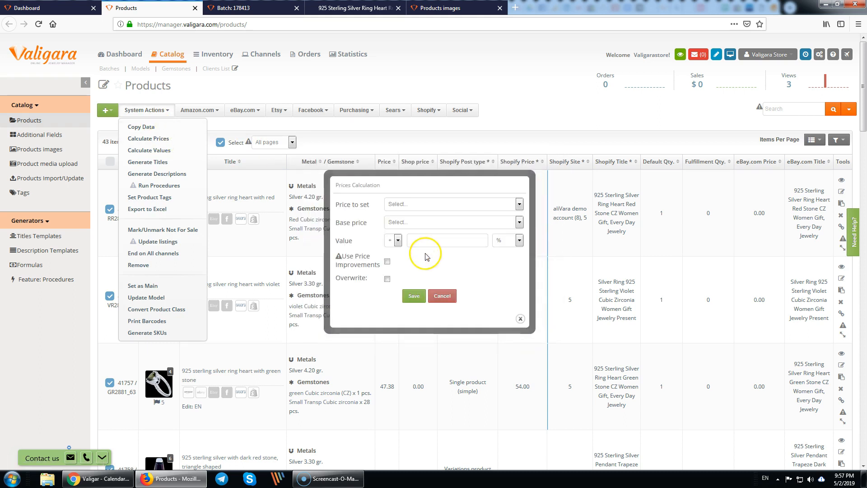
{"action": "left_click", "coordinate": [413, 203]}
{"action": "type", "text": "eb"}
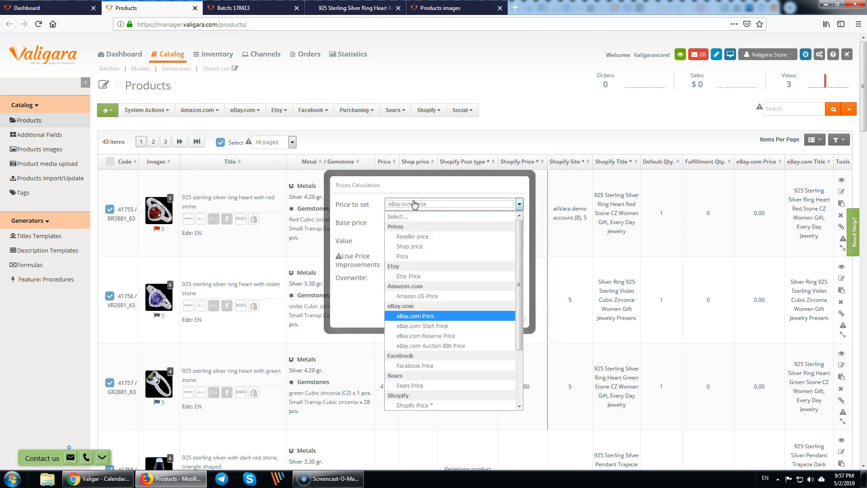
{"action": "key", "text": "Return"}
{"action": "left_click", "coordinate": [408, 222]}
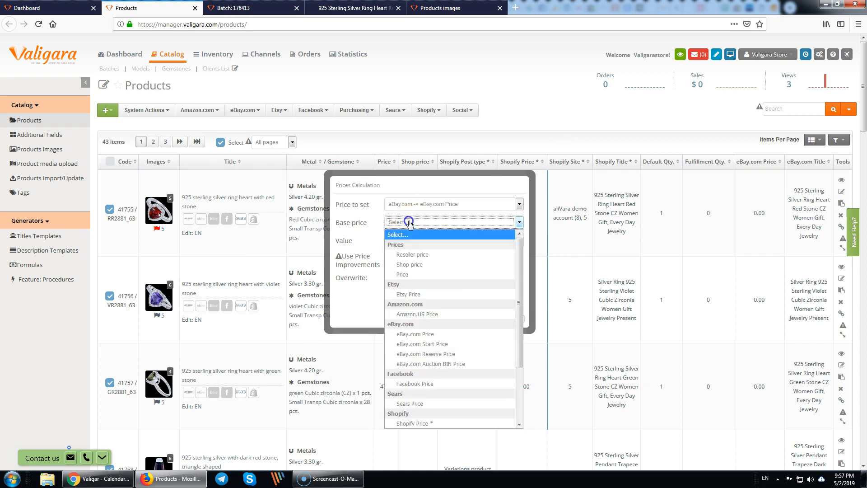
{"action": "key", "text": "s"}
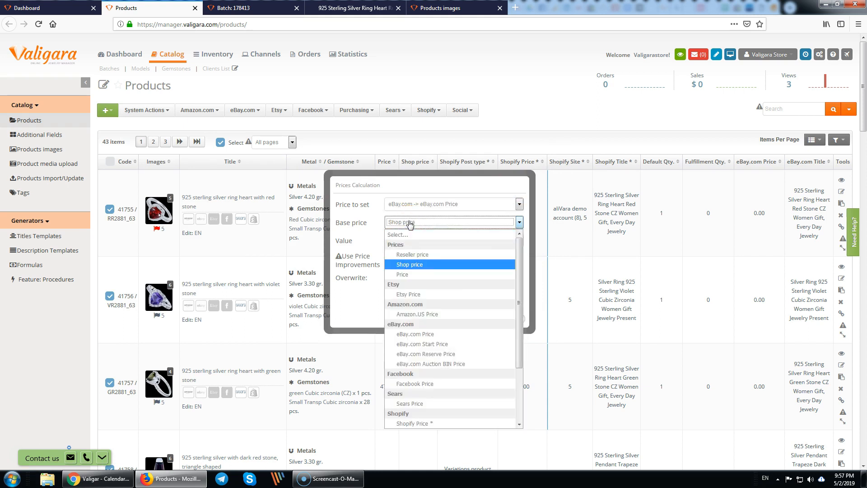
{"action": "scroll", "coordinate": [481, 341], "scroll_direction": "down", "scroll_amount": 1}
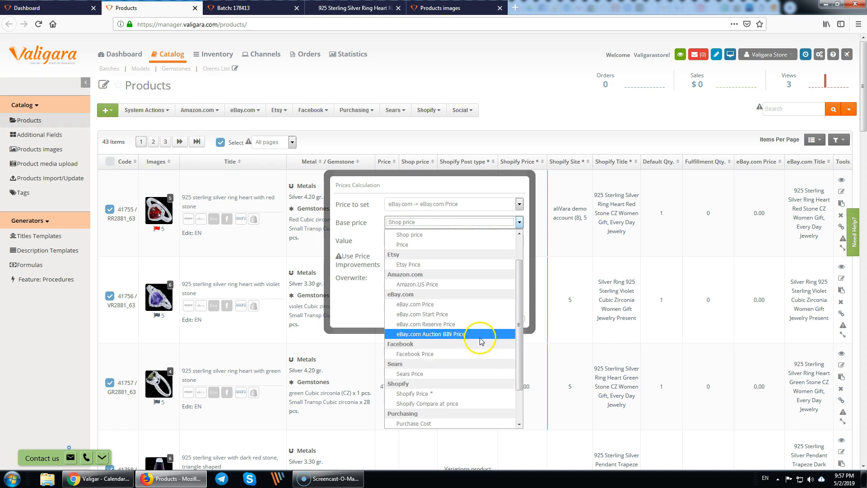
{"action": "left_click", "coordinate": [431, 393]}
{"action": "left_click", "coordinate": [438, 238]}
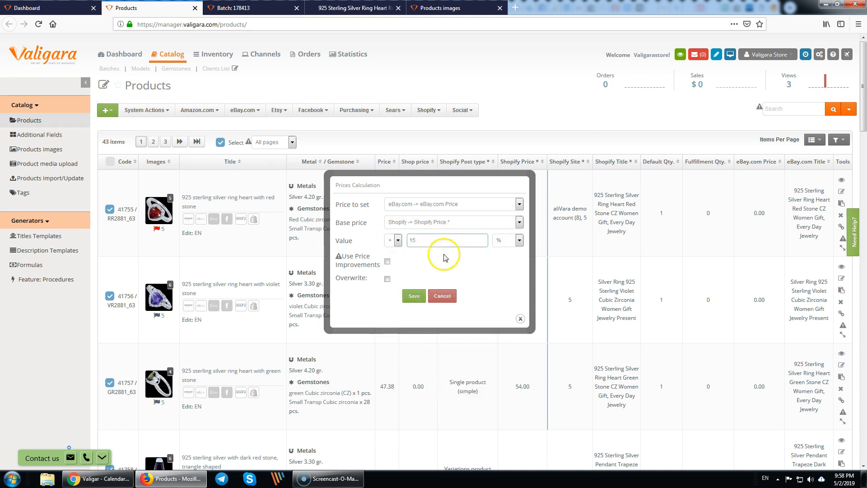
{"action": "left_click", "coordinate": [387, 279]}
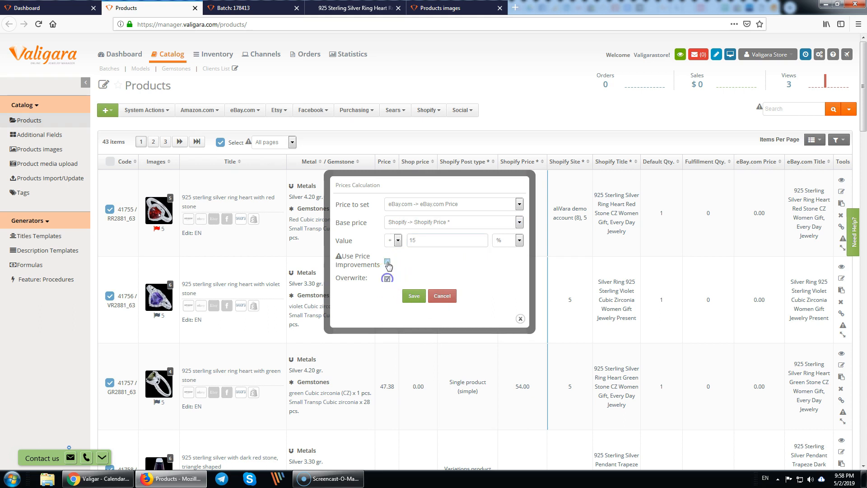
{"action": "left_click", "coordinate": [415, 296]}
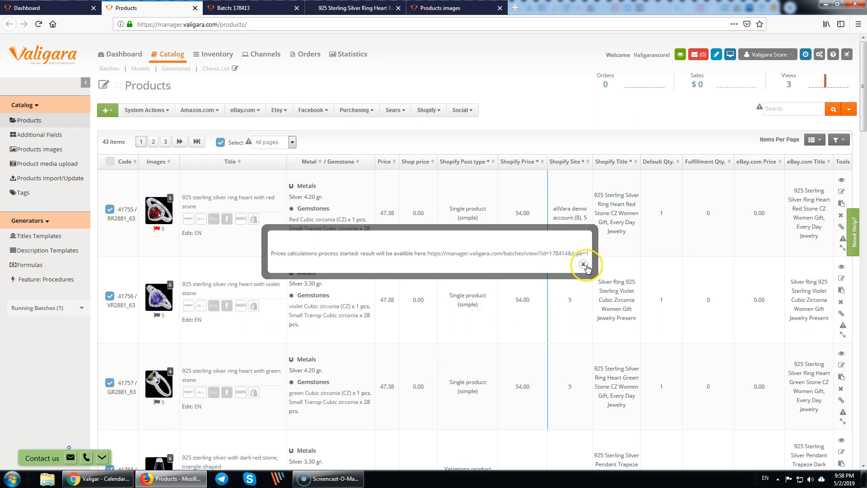
- Dismiss the process message and point out the rings' new 60.00 eBay.com prices
{"action": "left_click", "coordinate": [581, 265]}
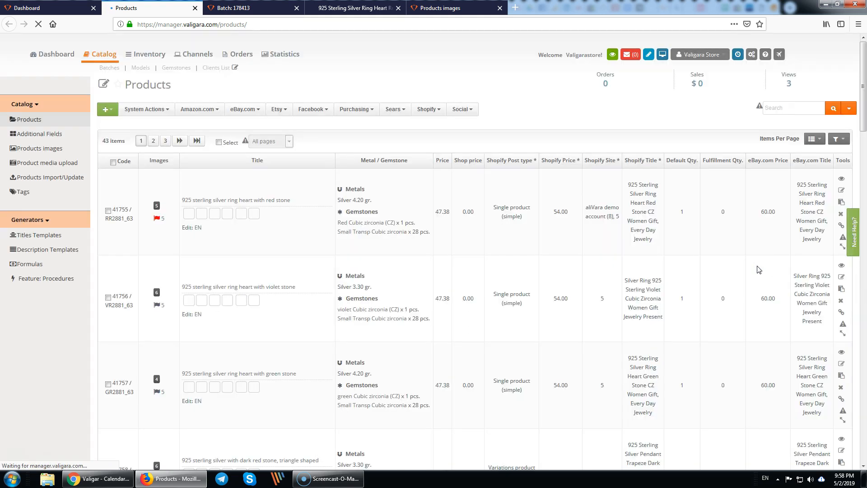
{"action": "left_click", "coordinate": [768, 215]}
{"action": "left_click", "coordinate": [763, 250]}
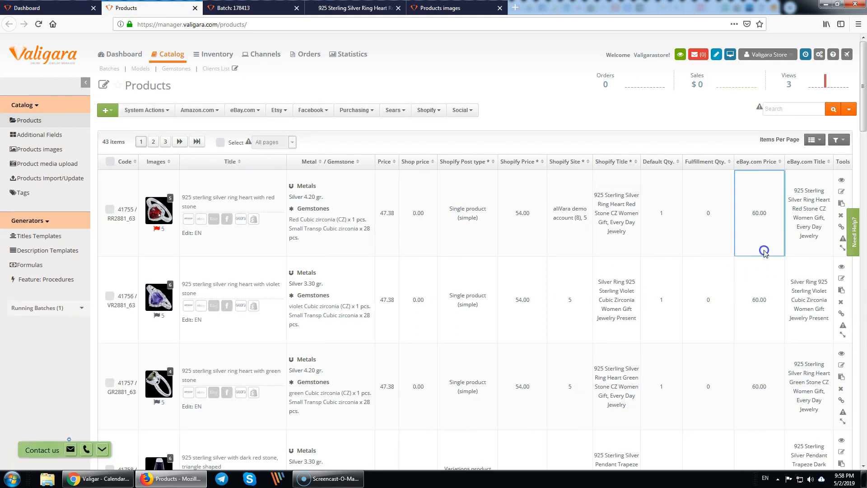
{"action": "left_click", "coordinate": [758, 303]}
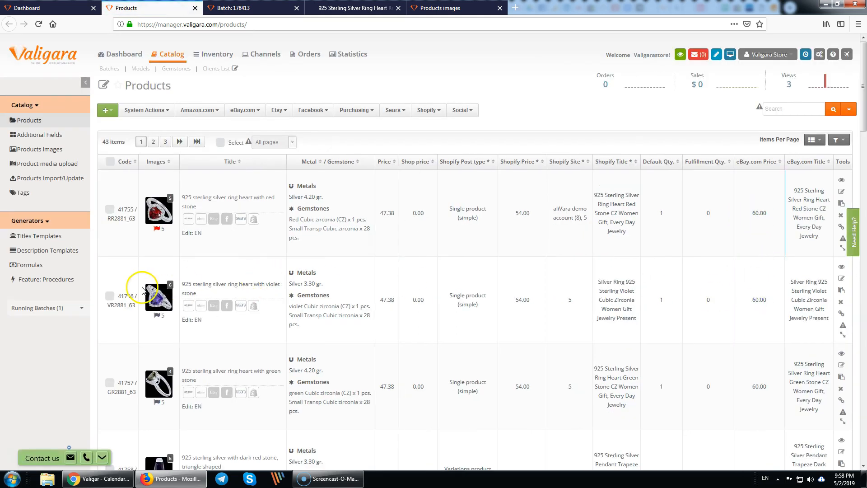
- Filter the product list by Type Necklace, then clear all search filters
{"action": "left_click", "coordinate": [848, 109]}
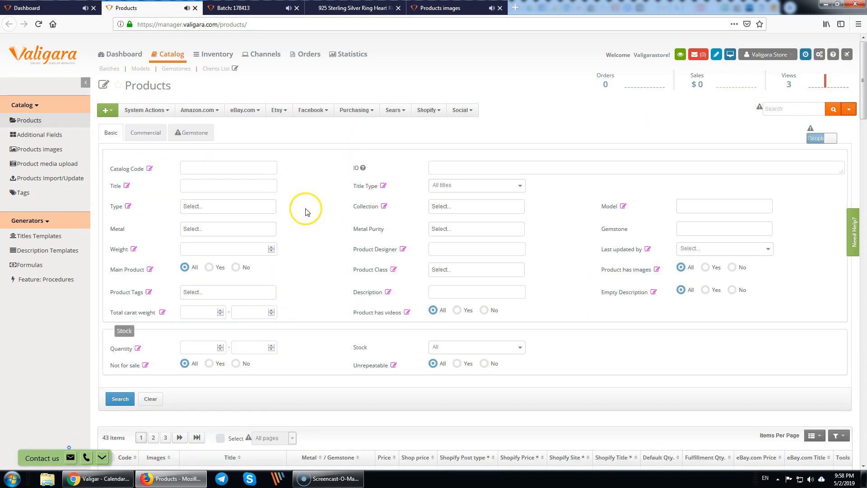
{"action": "left_click", "coordinate": [212, 206]}
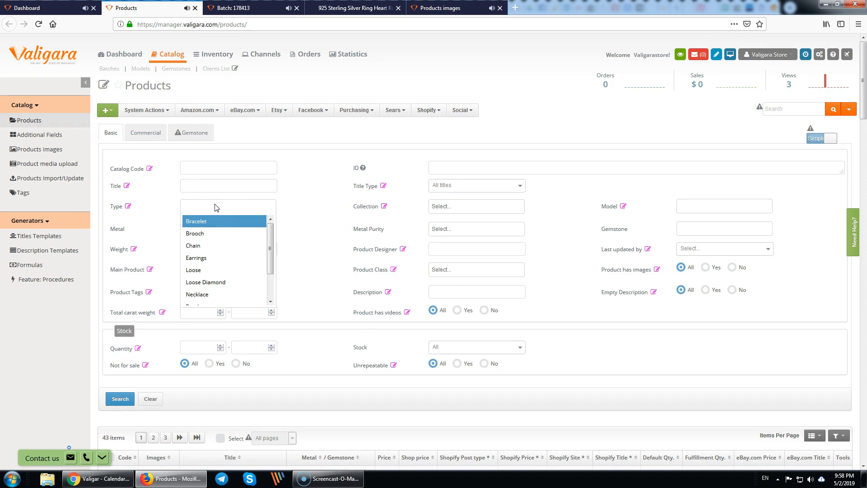
{"action": "type", "text": "ne"}
{"action": "key", "text": "Return"}
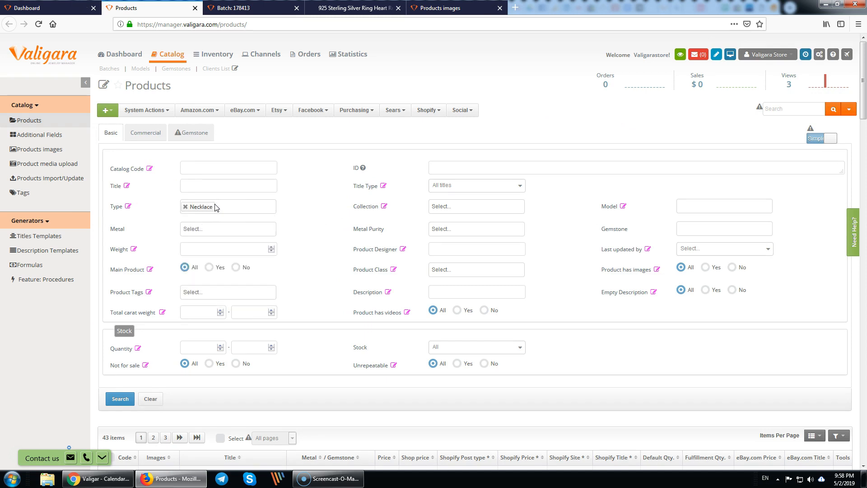
{"action": "left_click", "coordinate": [122, 399]}
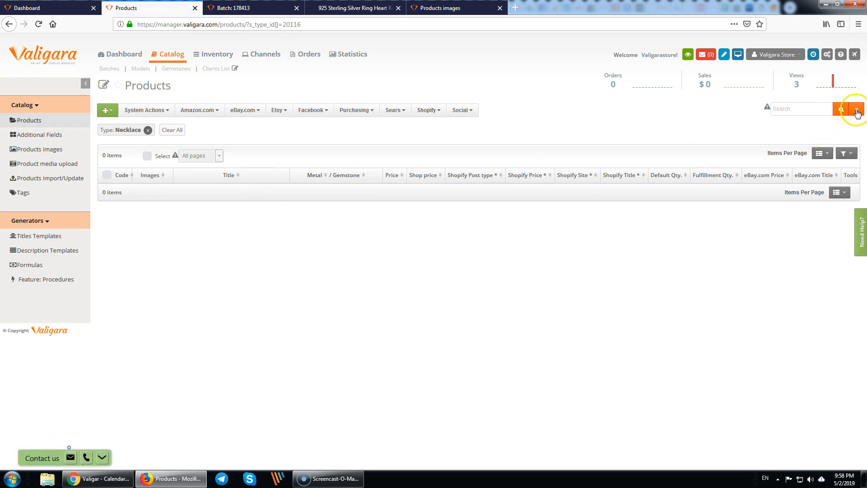
{"action": "left_click", "coordinate": [856, 110]}
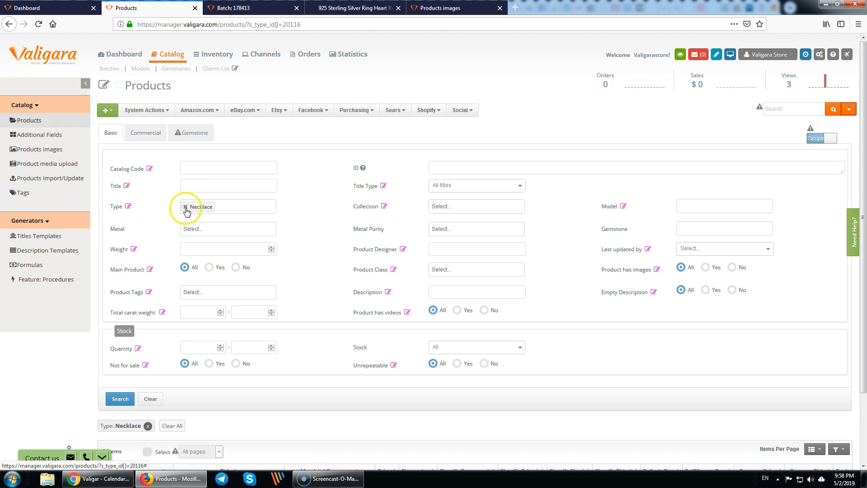
{"action": "left_click", "coordinate": [167, 425]}
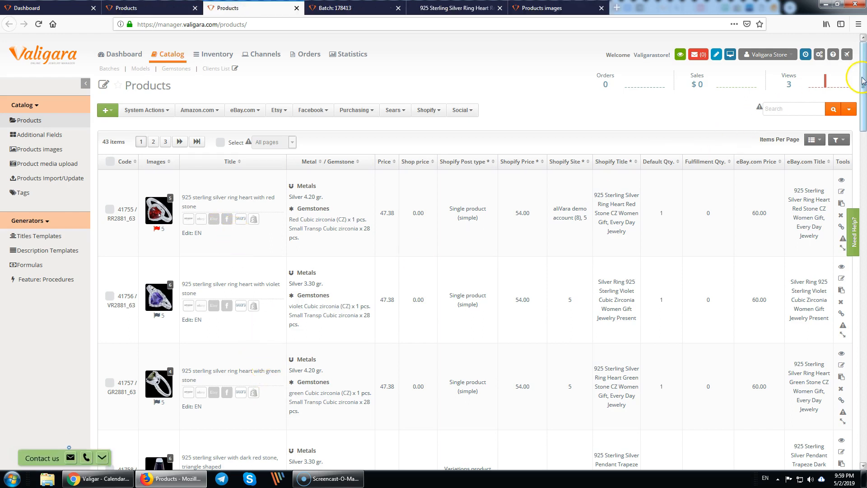
- Filter products by Type Pendant and open the first of the 17 pendants in a new tab
{"action": "left_click", "coordinate": [849, 109]}
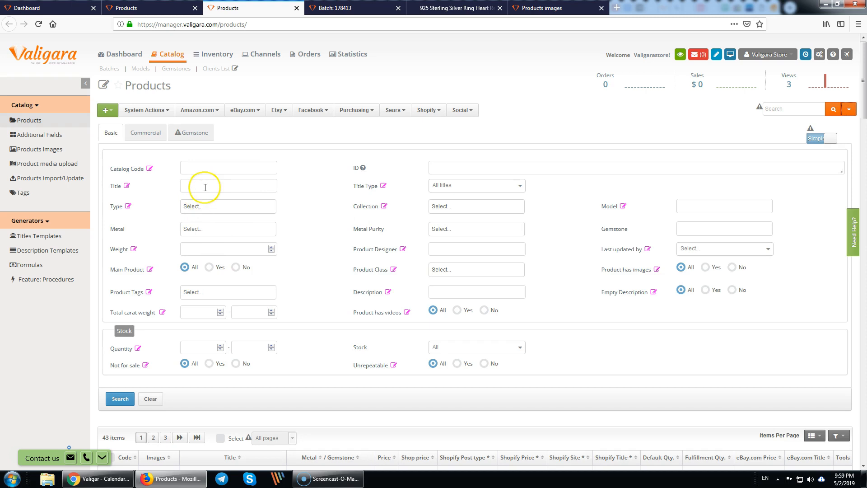
{"action": "left_click", "coordinate": [204, 204]}
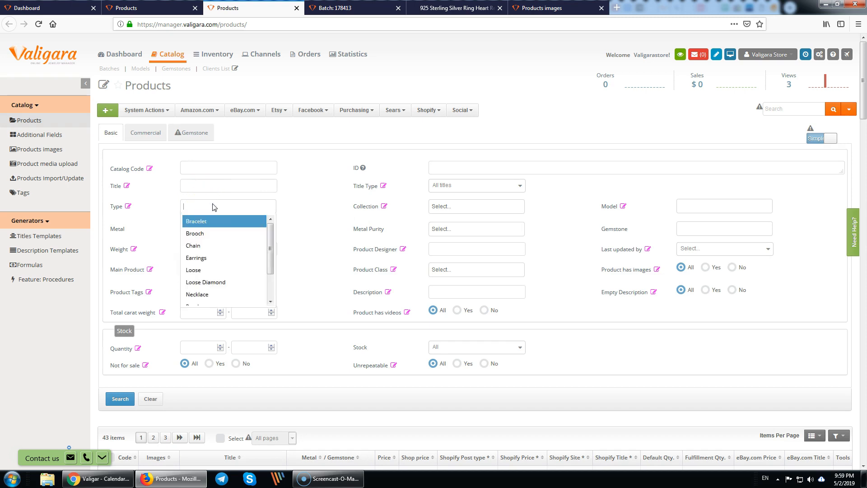
{"action": "type", "text": "p"}
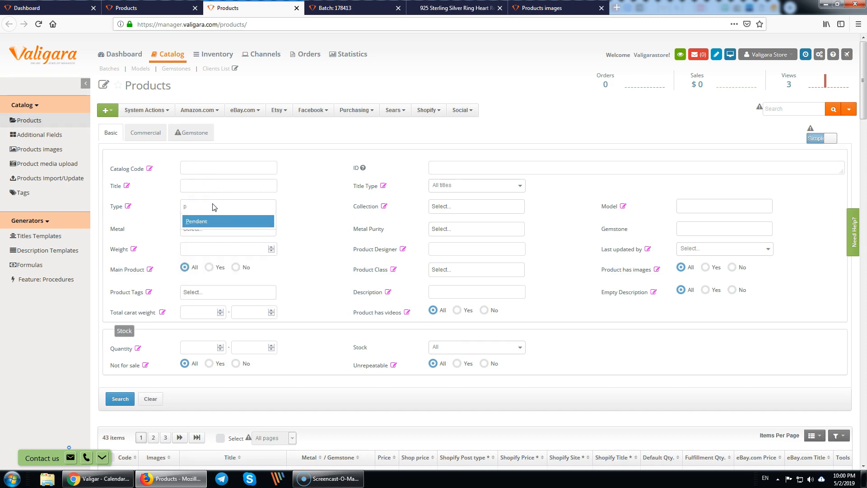
{"action": "key", "text": "Return"}
{"action": "left_click", "coordinate": [120, 398]}
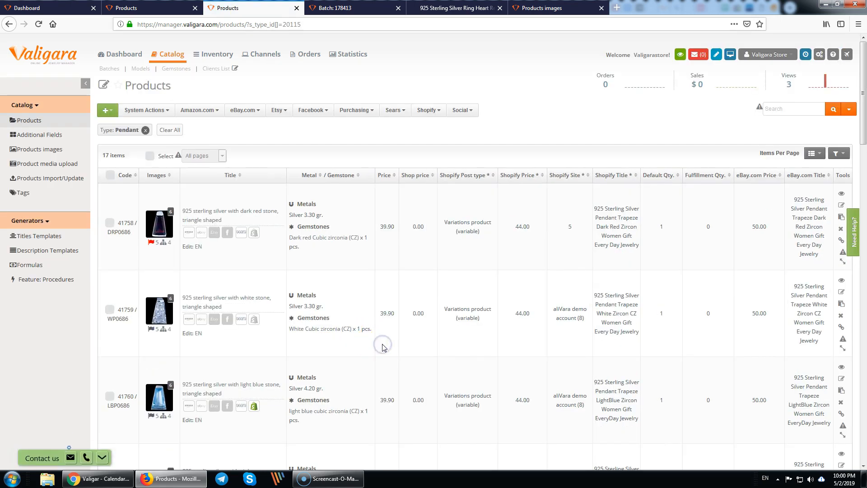
{"action": "scroll", "coordinate": [383, 347], "scroll_direction": "down", "scroll_amount": 1}
{"action": "scroll", "coordinate": [385, 348], "scroll_direction": "up", "scroll_amount": 1}
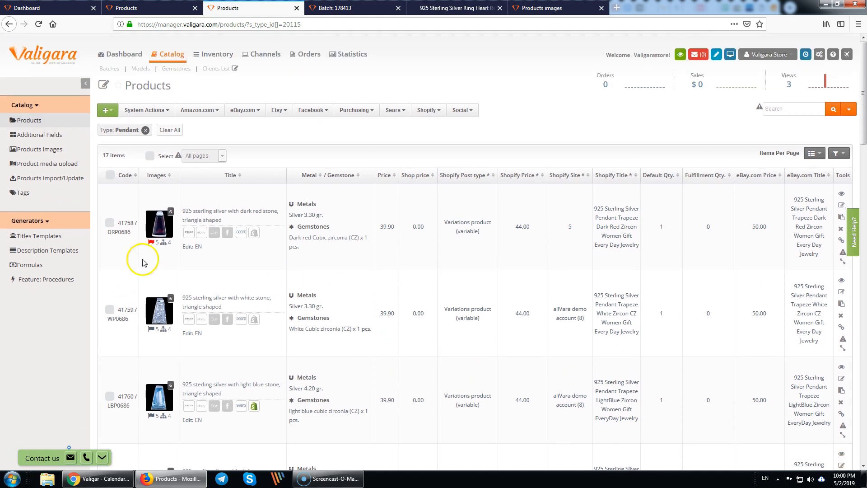
{"action": "middle_click", "coordinate": [165, 230]}
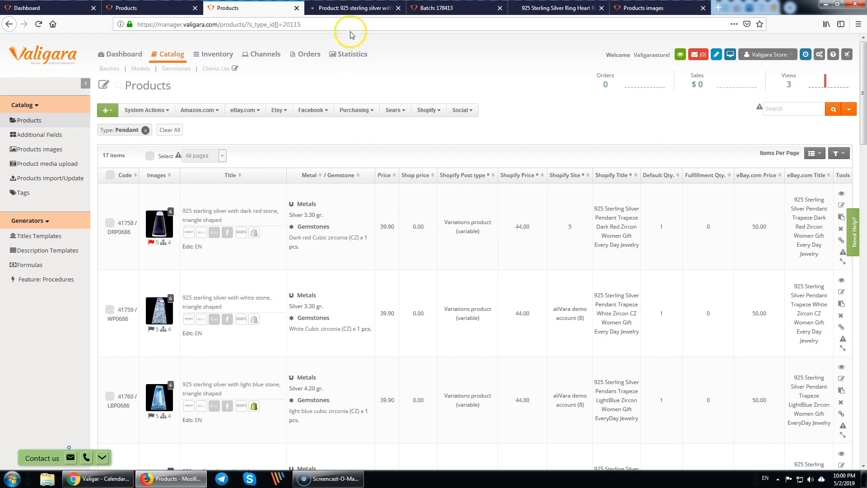
- Review the dark red triangle pendant's default stock quantity of 1 and its six media photos
{"action": "left_click", "coordinate": [345, 10]}
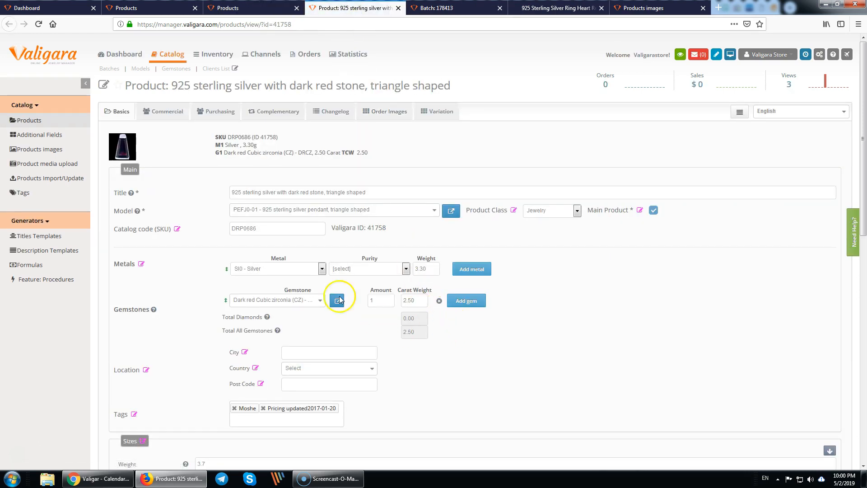
{"action": "left_click_drag", "start_coordinate": [118, 310], "coordinate": [138, 310]}
{"action": "scroll", "coordinate": [185, 385], "scroll_direction": "down", "scroll_amount": 3}
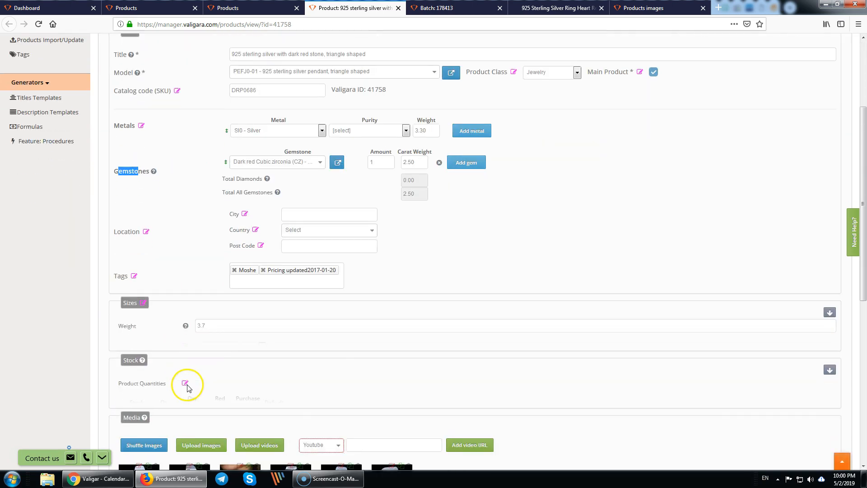
{"action": "left_click", "coordinate": [830, 369]}
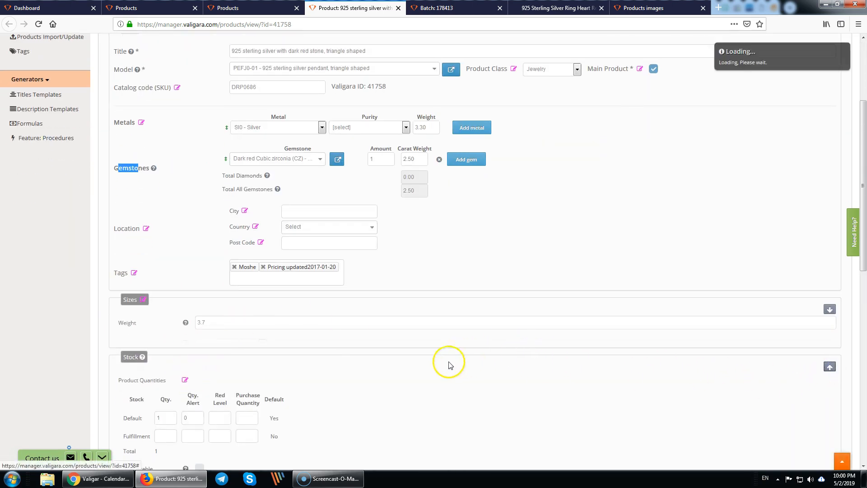
{"action": "scroll", "coordinate": [447, 365], "scroll_direction": "down", "scroll_amount": 3}
{"action": "left_click", "coordinate": [141, 283]}
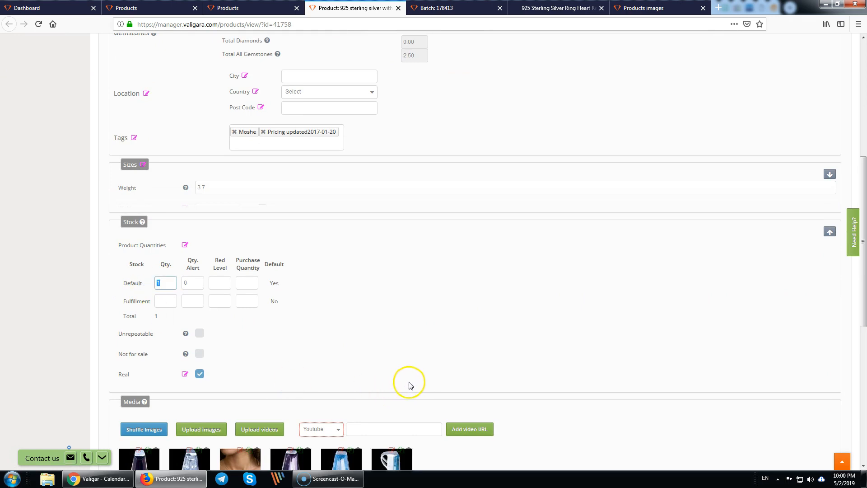
{"action": "scroll", "coordinate": [403, 375], "scroll_direction": "down", "scroll_amount": 5}
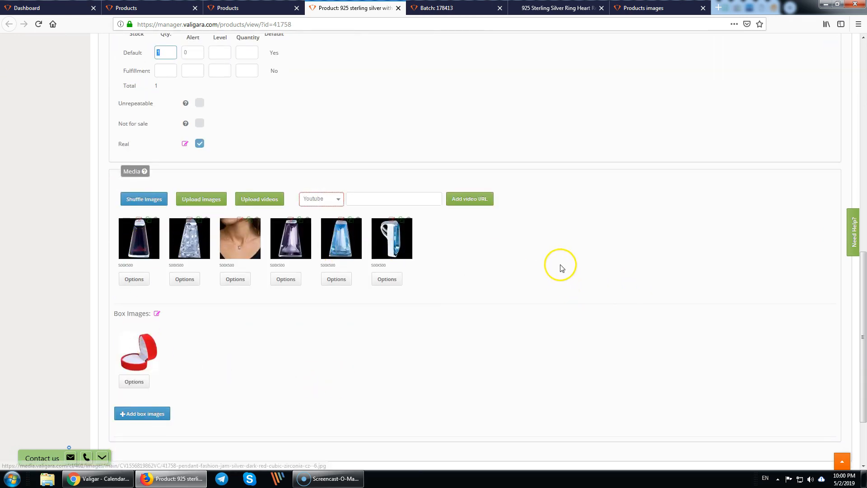
{"action": "scroll", "coordinate": [536, 251], "scroll_direction": "up", "scroll_amount": 15}
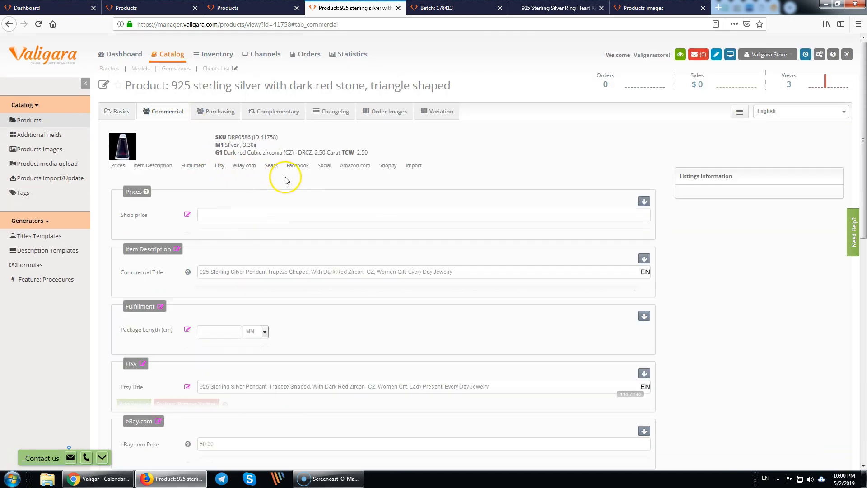
- Review the eBay.com listing prices (50.00 price, 44.26 start price) and the eBay title
{"action": "left_click", "coordinate": [239, 166]}
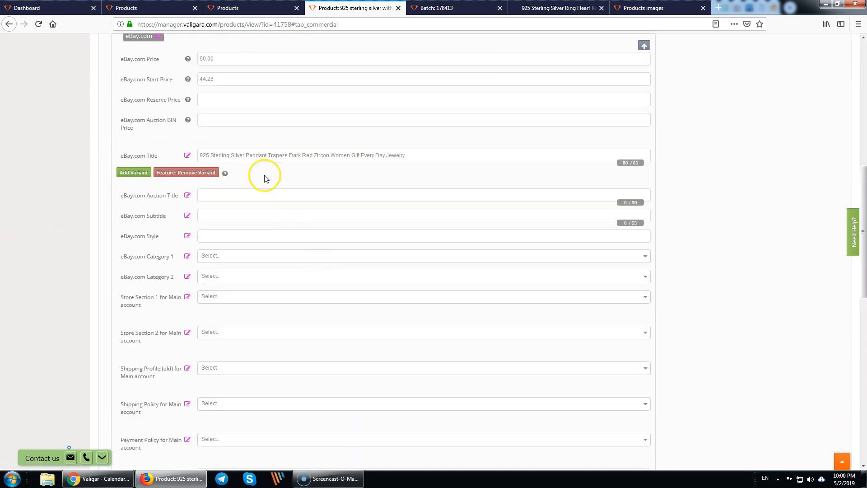
{"action": "left_click", "coordinate": [169, 59]}
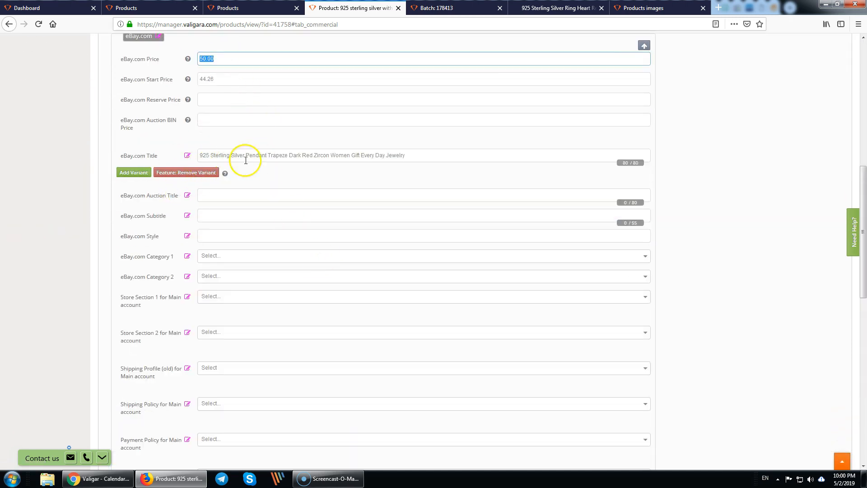
{"action": "triple_click", "coordinate": [269, 155]}
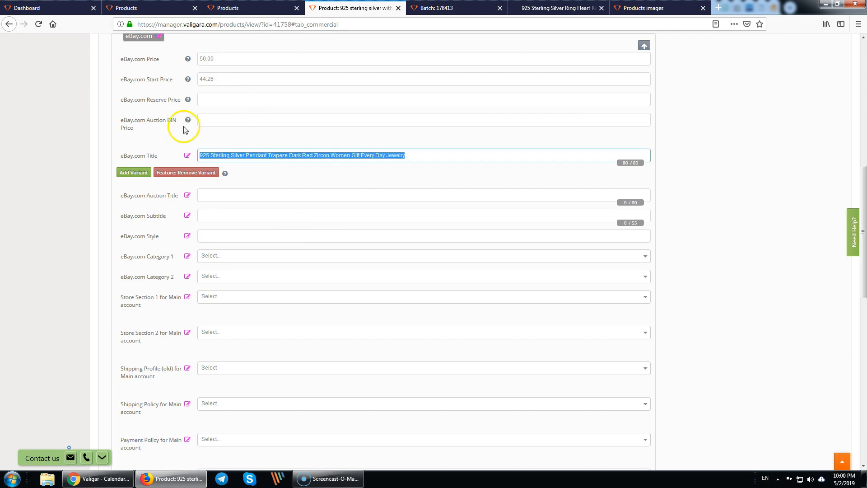
{"action": "left_click", "coordinate": [213, 100]}
{"action": "left_click", "coordinate": [212, 79]}
{"action": "double_click", "coordinate": [213, 79]}
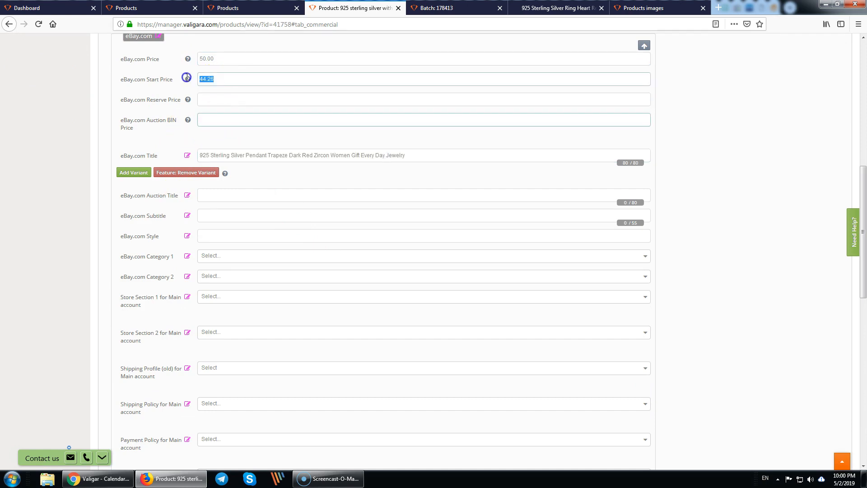
{"action": "left_click", "coordinate": [236, 98]}
{"action": "left_click", "coordinate": [230, 114]}
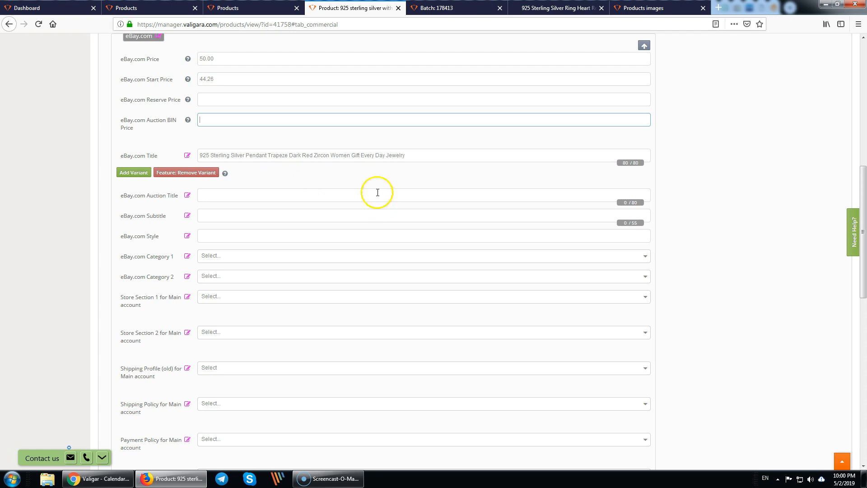
{"action": "left_click", "coordinate": [315, 158]}
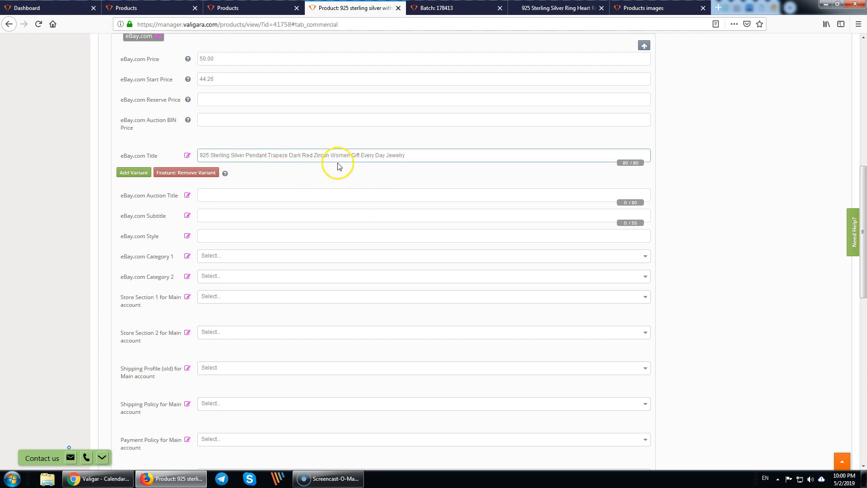
{"action": "triple_click", "coordinate": [329, 154]}
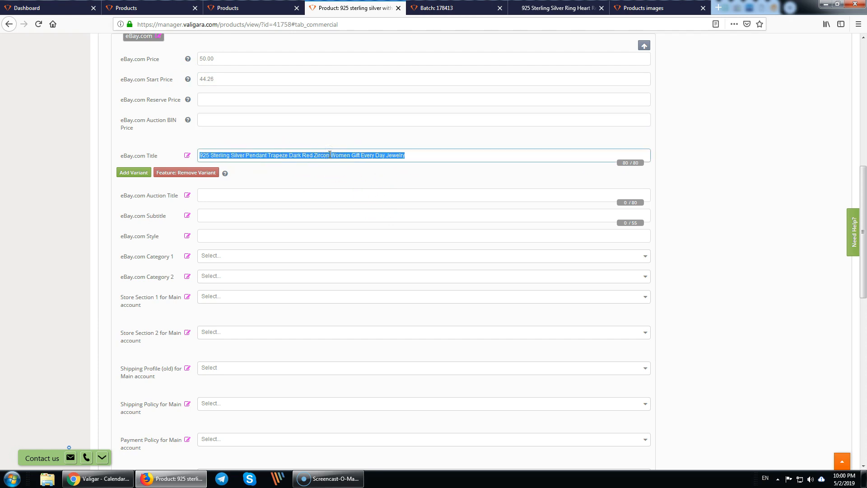
{"action": "left_click", "coordinate": [329, 154]}
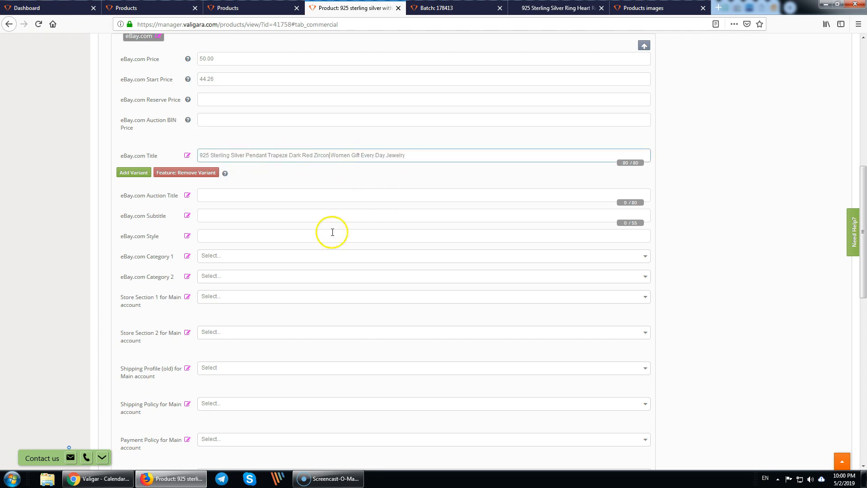
- Set eBay Category 1 to Fashion Jewelry Necklaces & Pendants by searching 'neck'
{"action": "left_click", "coordinate": [237, 258]}
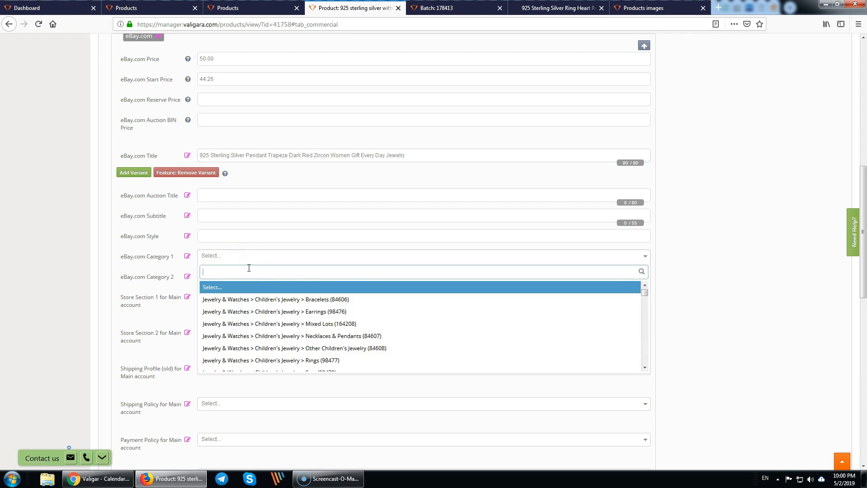
{"action": "type", "text": "neckla"}
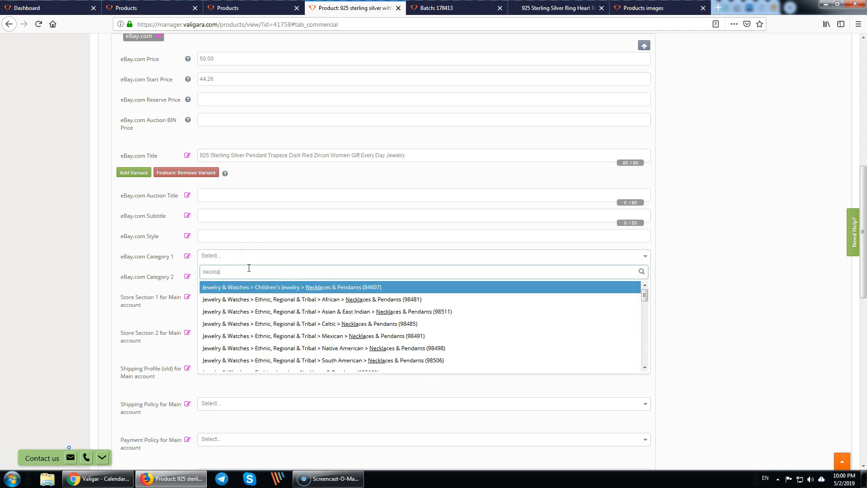
{"action": "scroll", "coordinate": [293, 340], "scroll_direction": "down", "scroll_amount": 2}
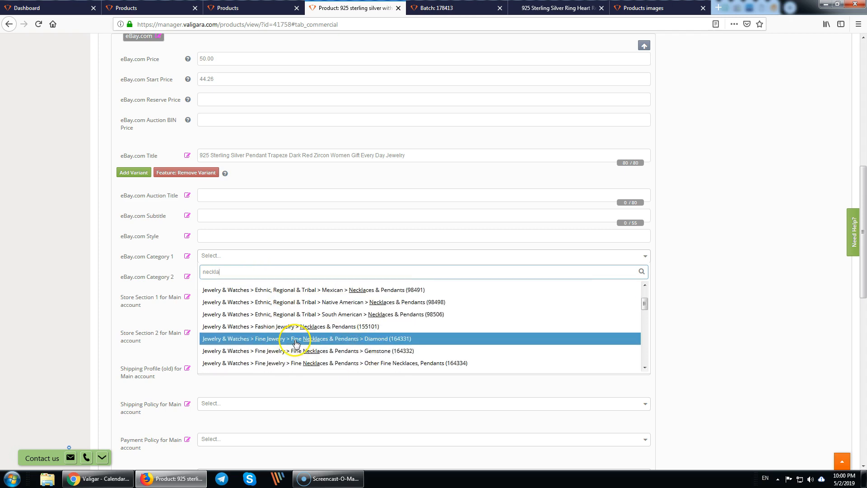
{"action": "left_click", "coordinate": [359, 327]}
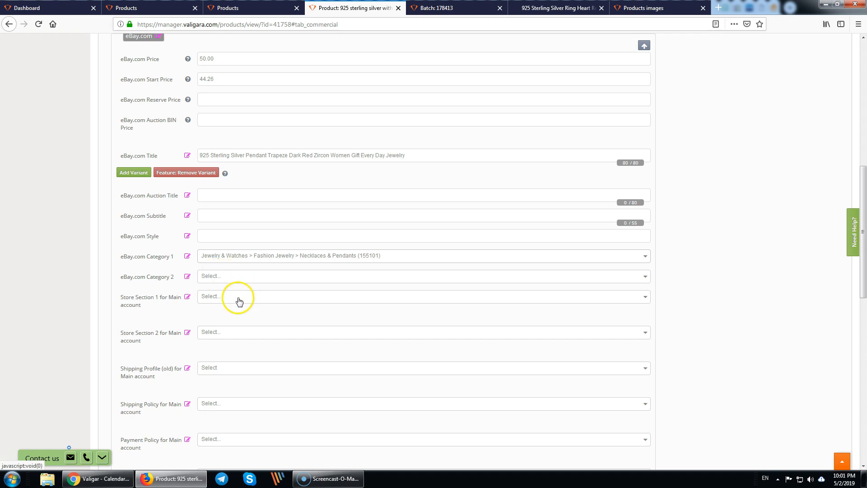
{"action": "left_click", "coordinate": [154, 299]}
{"action": "left_click", "coordinate": [226, 298]}
{"action": "left_click", "coordinate": [226, 301]}
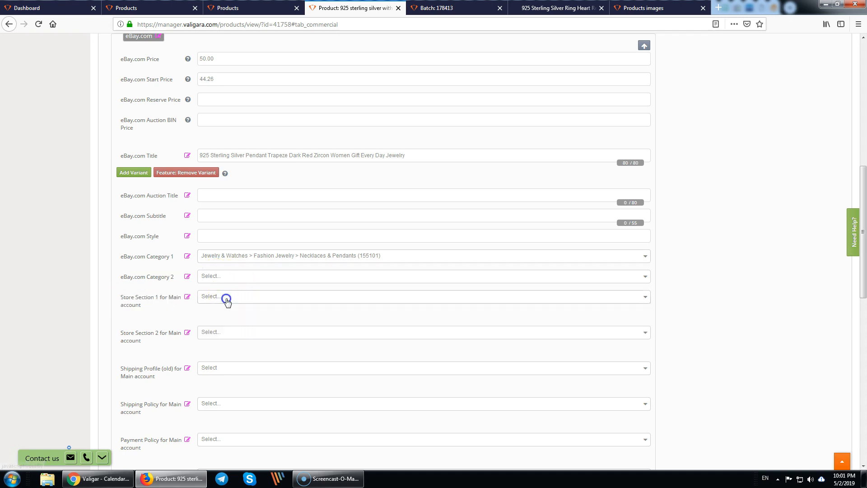
{"action": "left_click_drag", "start_coordinate": [125, 300], "coordinate": [142, 306]}
{"action": "left_click", "coordinate": [143, 306]}
- Assign shipping profile alivara, Flat:Economy shipping, PayPal payment and 30-day returns policies, then save
{"action": "scroll", "coordinate": [145, 309], "scroll_direction": "down", "scroll_amount": 3}
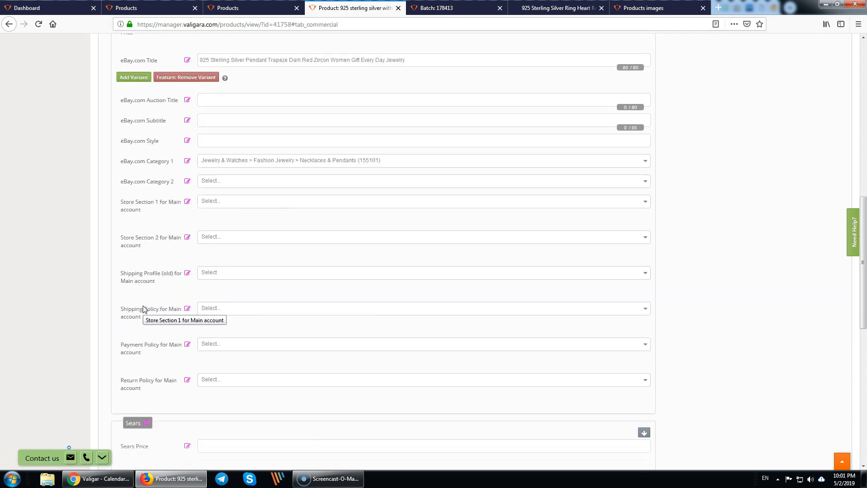
{"action": "left_click", "coordinate": [242, 230]}
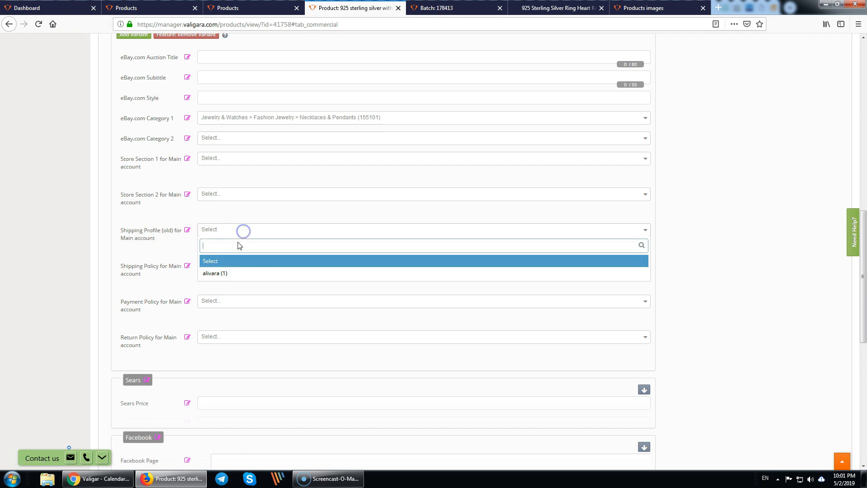
{"action": "left_click", "coordinate": [220, 273]}
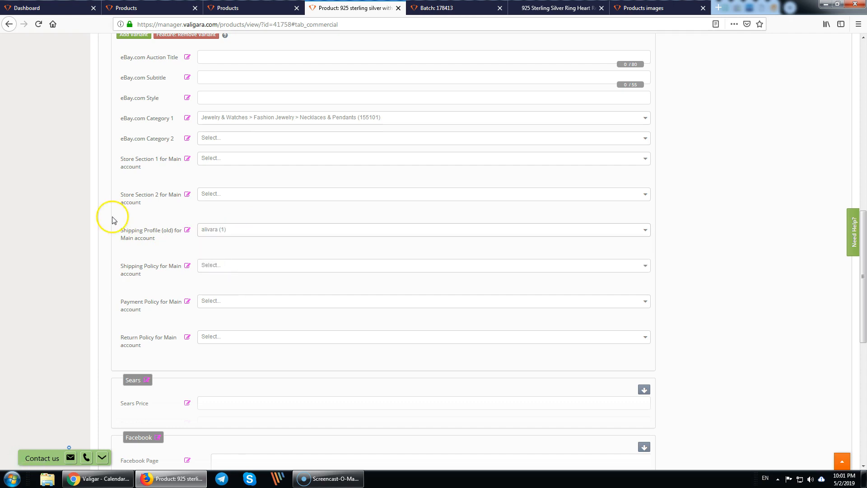
{"action": "left_click", "coordinate": [234, 268]}
{"action": "left_click", "coordinate": [234, 312]}
{"action": "left_click", "coordinate": [244, 302]}
{"action": "left_click", "coordinate": [236, 346]}
{"action": "left_click", "coordinate": [224, 340]}
{"action": "left_click", "coordinate": [228, 380]}
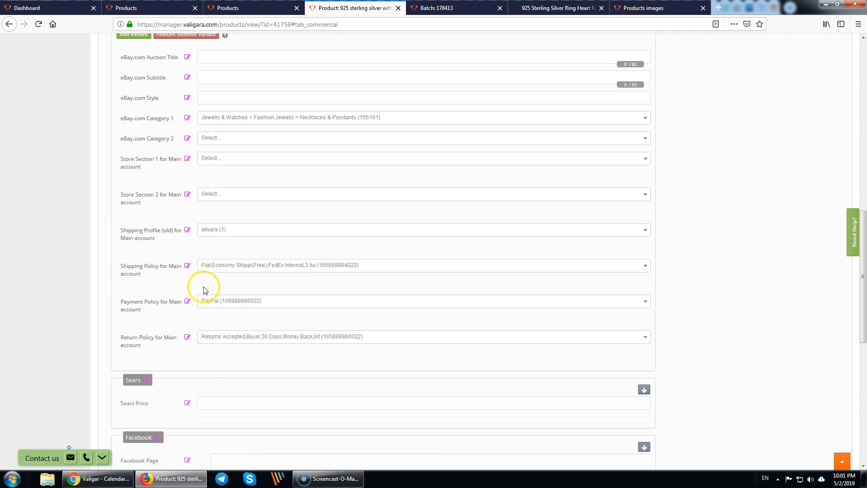
{"action": "scroll", "coordinate": [165, 306], "scroll_direction": "down", "scroll_amount": 2}
{"action": "scroll", "coordinate": [166, 309], "scroll_direction": "down", "scroll_amount": 10}
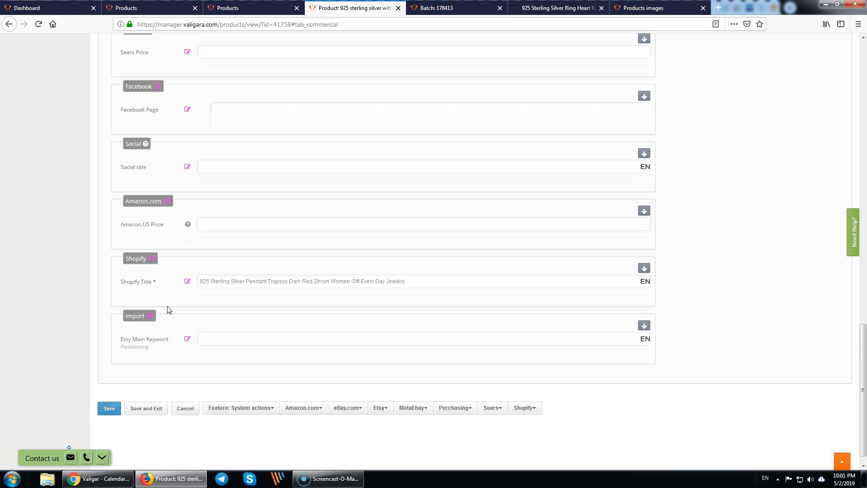
{"action": "left_click", "coordinate": [108, 391]}
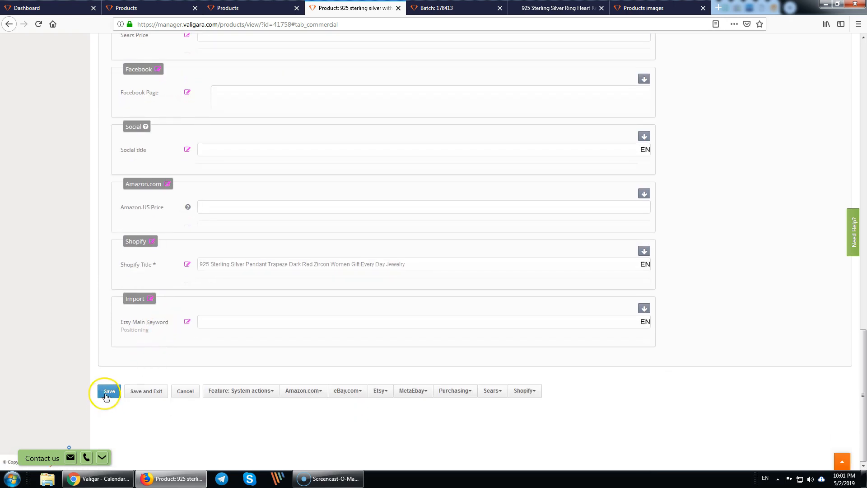
{"action": "left_click", "coordinate": [342, 391]}
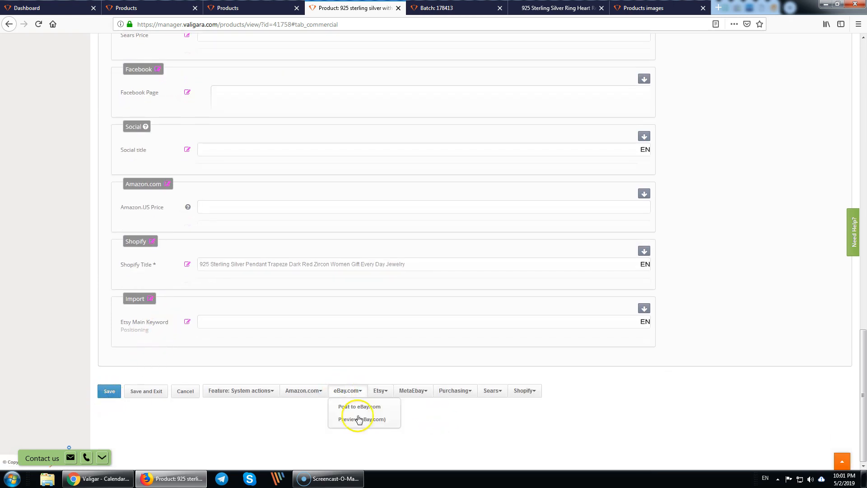
- Set the eBay.com posting to a Fixed Price listing with best offer turned off
{"action": "left_click", "coordinate": [368, 407]}
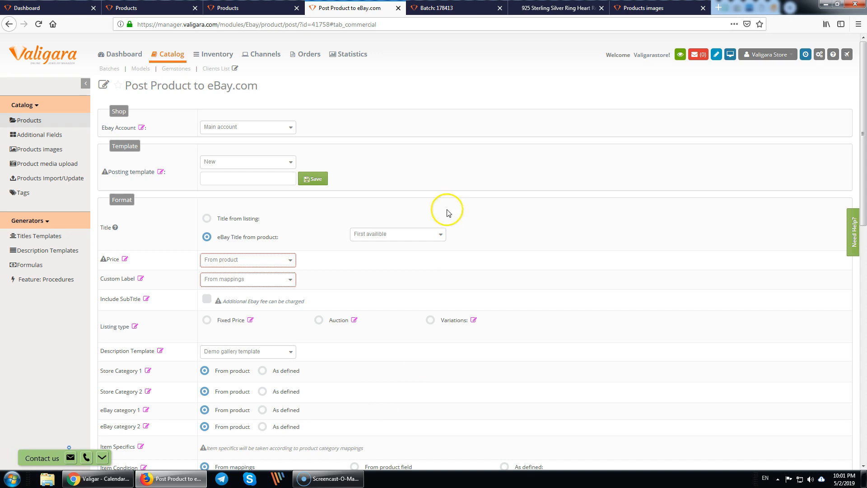
{"action": "scroll", "coordinate": [322, 268], "scroll_direction": "down", "scroll_amount": 5}
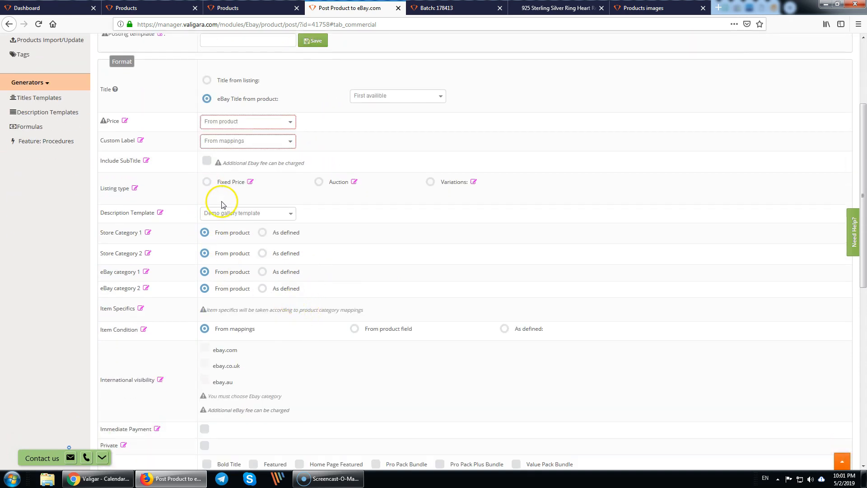
{"action": "left_click", "coordinate": [207, 182]}
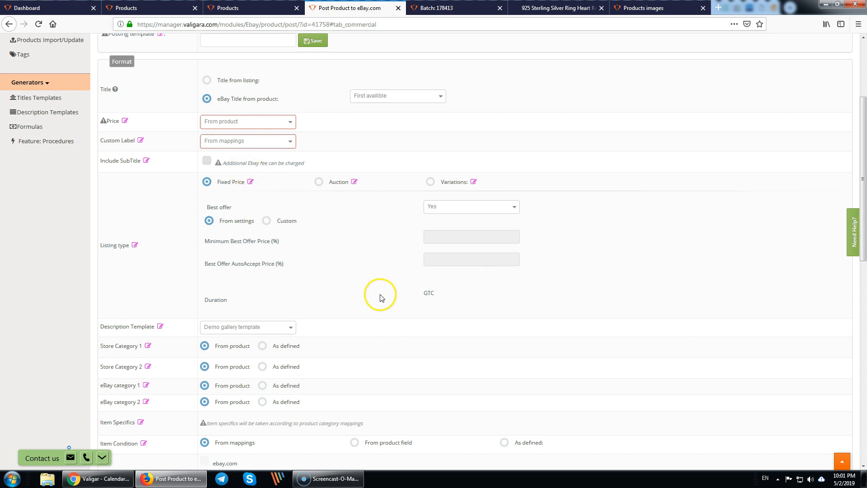
{"action": "left_click", "coordinate": [451, 207]}
{"action": "left_click", "coordinate": [450, 244]}
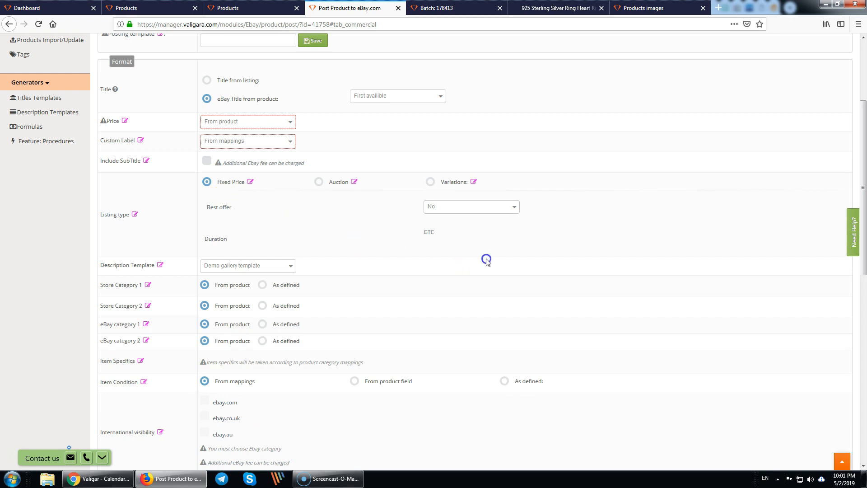
{"action": "scroll", "coordinate": [221, 361], "scroll_direction": "down", "scroll_amount": 3}
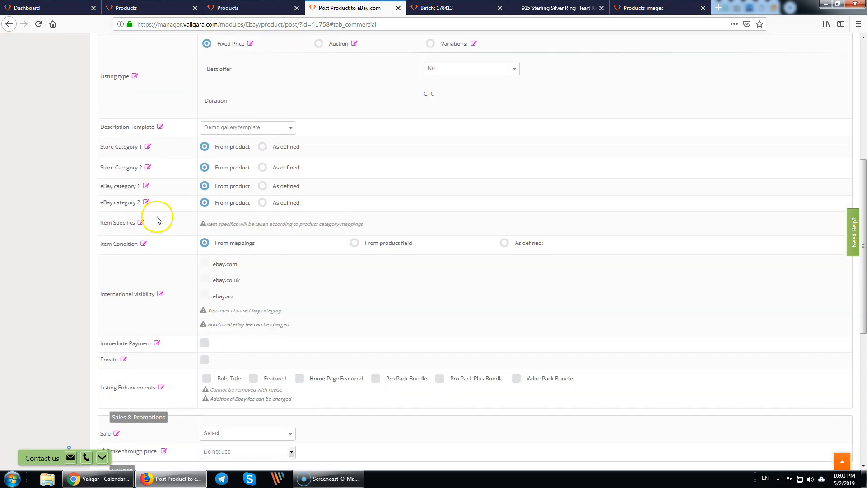
{"action": "left_click_drag", "start_coordinate": [106, 148], "coordinate": [130, 150]}
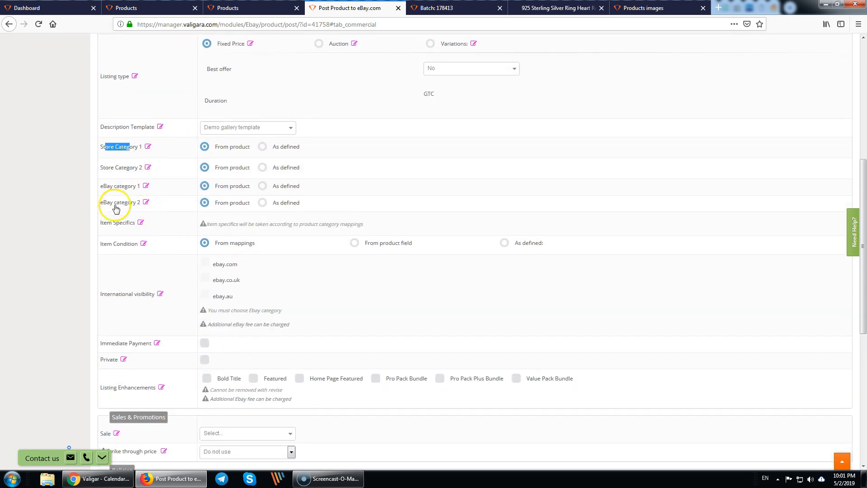
{"action": "left_click_drag", "start_coordinate": [101, 187], "coordinate": [122, 190]}
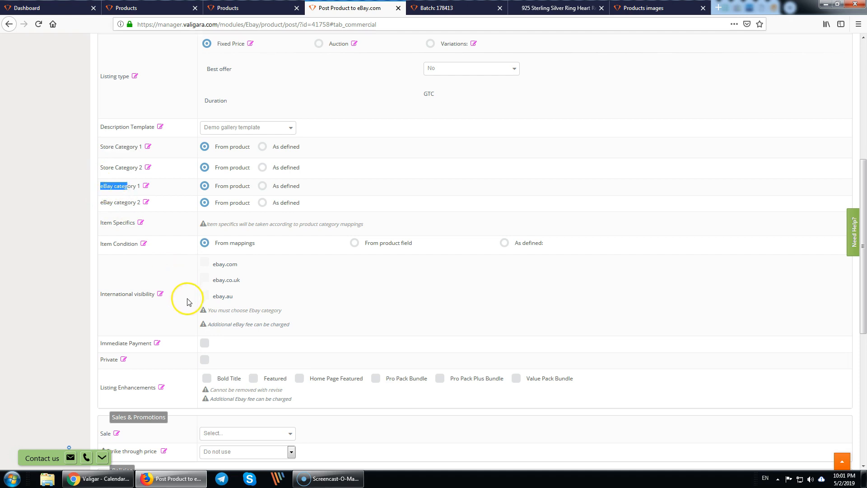
{"action": "scroll", "coordinate": [168, 310], "scroll_direction": "down", "scroll_amount": 1}
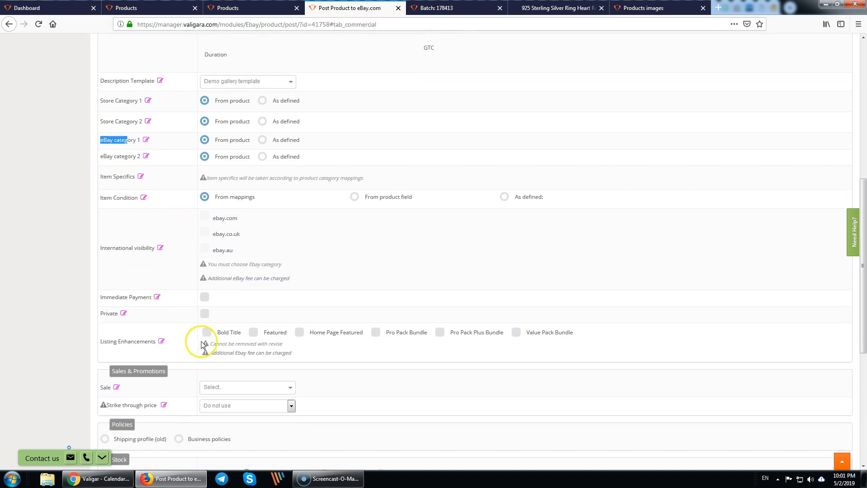
{"action": "scroll", "coordinate": [208, 357], "scroll_direction": "down", "scroll_amount": 2}
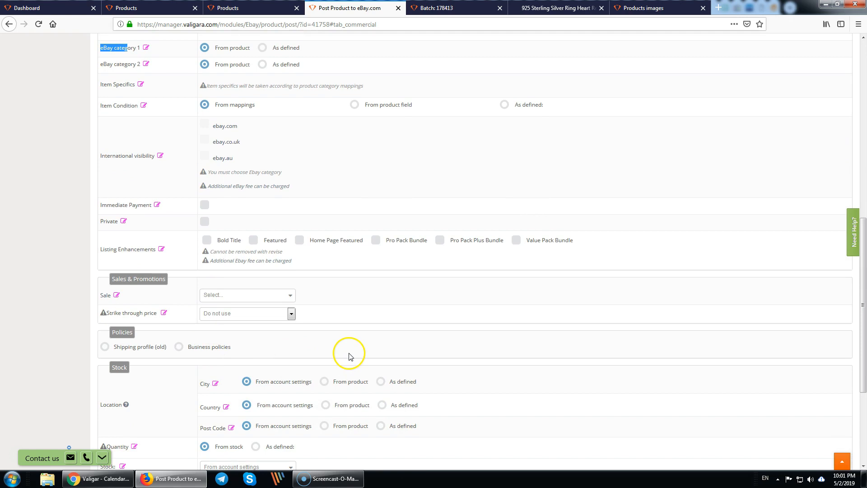
- Use Business policies with shipping, payments and returns From product, and post to eBay.com
{"action": "left_click", "coordinate": [180, 346]}
{"action": "scroll", "coordinate": [316, 346], "scroll_direction": "down", "scroll_amount": 1}
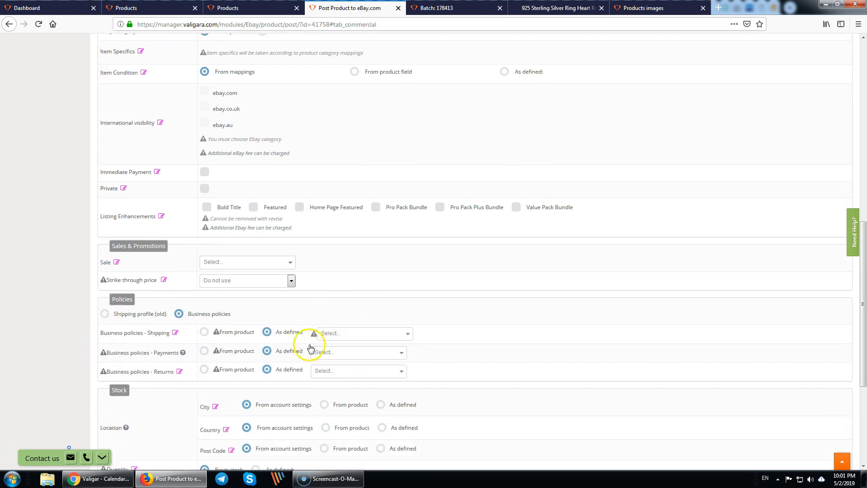
{"action": "scroll", "coordinate": [311, 348], "scroll_direction": "down", "scroll_amount": 2}
{"action": "left_click", "coordinate": [204, 227]}
{"action": "left_click", "coordinate": [205, 245]}
{"action": "left_click", "coordinate": [204, 264]}
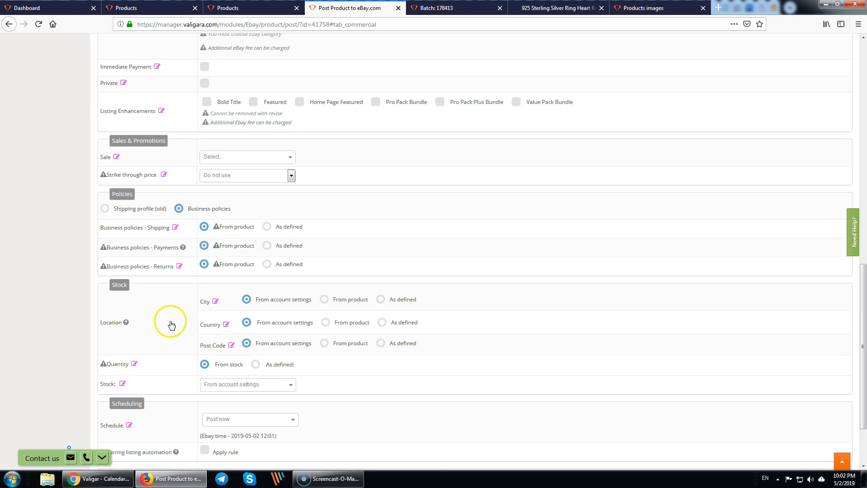
{"action": "scroll", "coordinate": [171, 324], "scroll_direction": "down", "scroll_amount": 2}
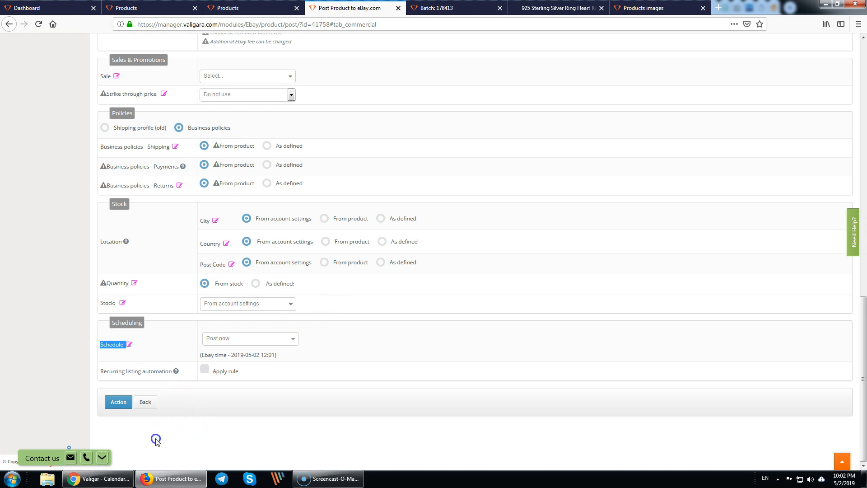
{"action": "left_click", "coordinate": [116, 404]}
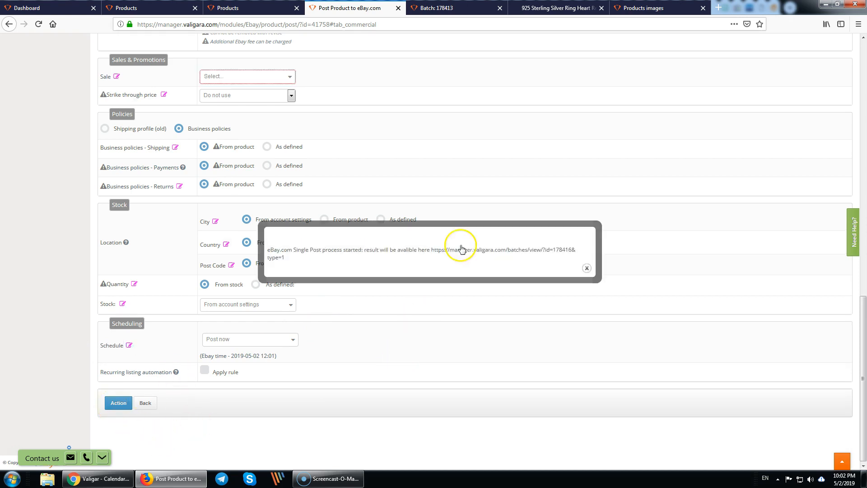
- Open batch 178416's Success result and open the pendant's eBay item number link in a new tab
{"action": "left_click", "coordinate": [502, 251]}
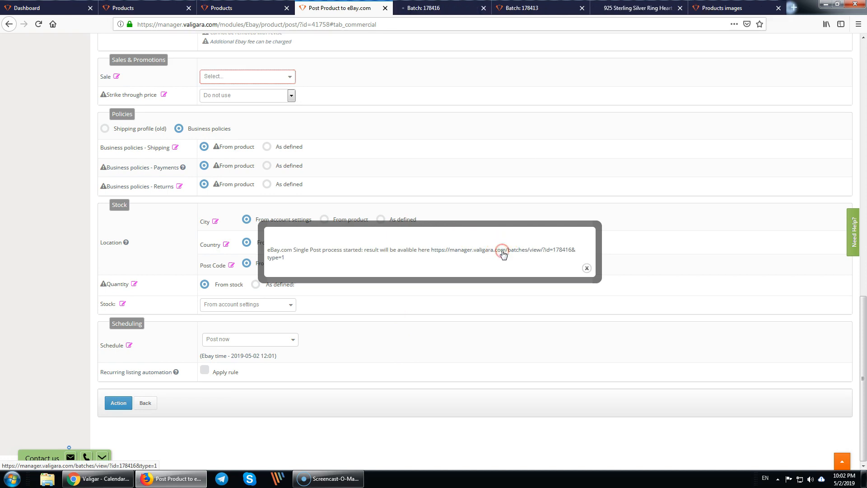
{"action": "left_click", "coordinate": [431, 10]}
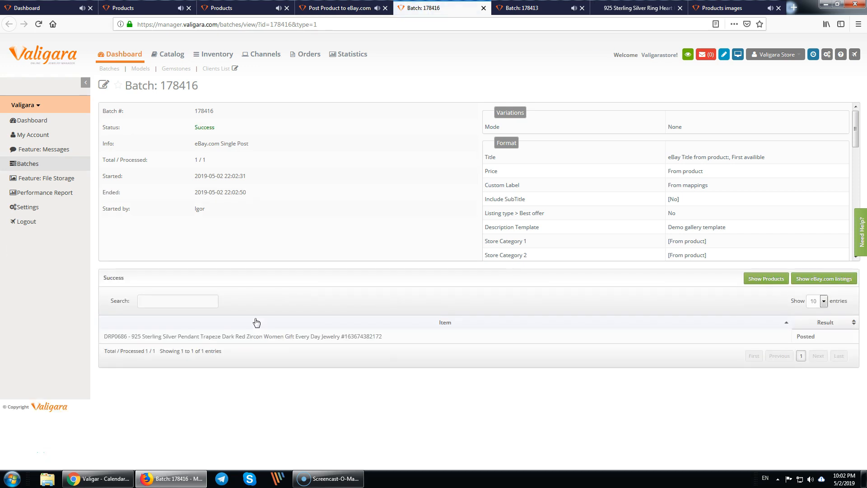
{"action": "left_click_drag", "start_coordinate": [387, 345], "coordinate": [347, 342]}
{"action": "left_click", "coordinate": [374, 346]}
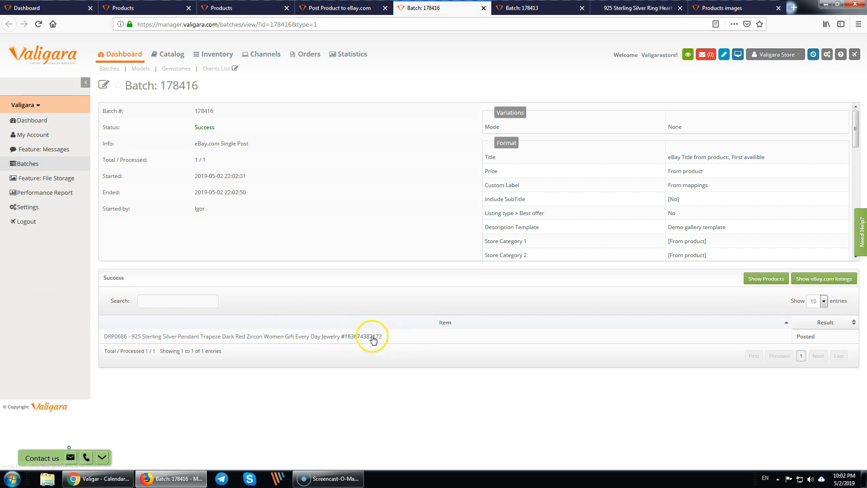
{"action": "middle_click", "coordinate": [373, 337]}
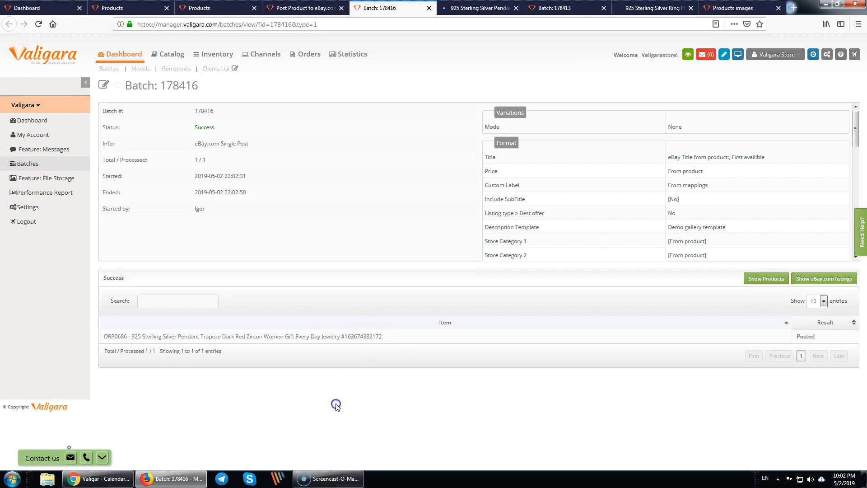
- On the live eBay listing, review the photos, title, US $50.00 price and 30-day returns terms
{"action": "left_click", "coordinate": [469, 9]}
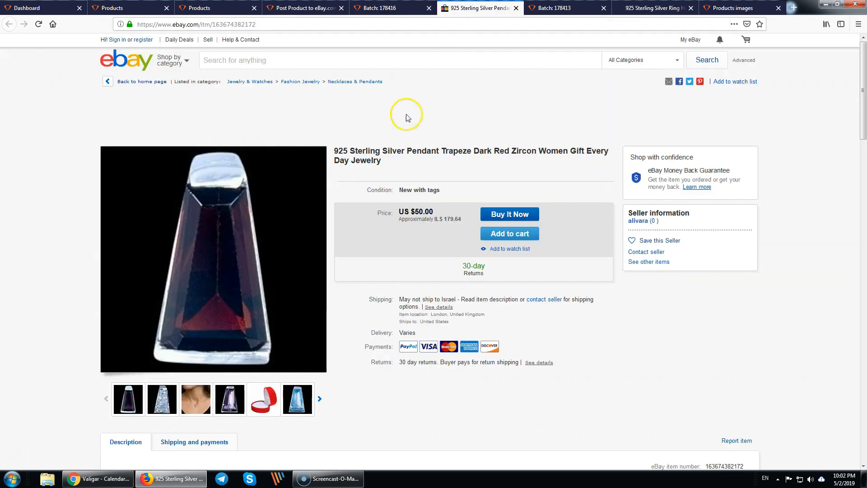
{"action": "scroll", "coordinate": [367, 389], "scroll_direction": "down", "scroll_amount": 1}
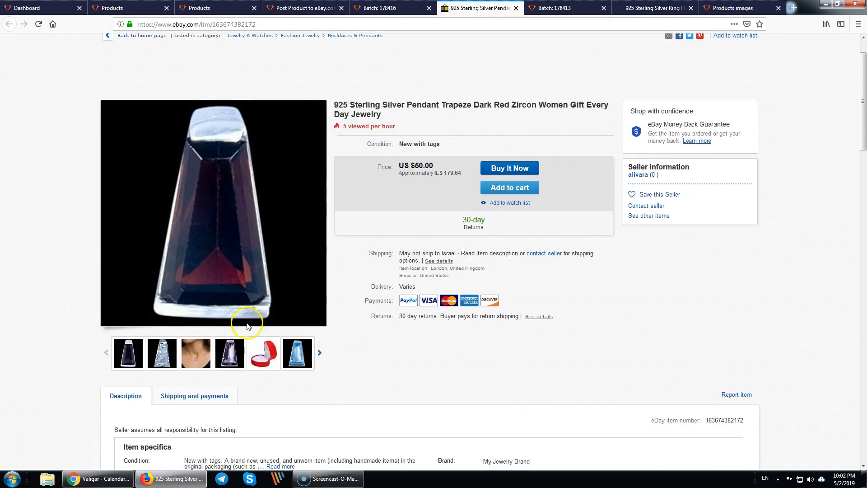
{"action": "mouse_move", "coordinate": [256, 358]}
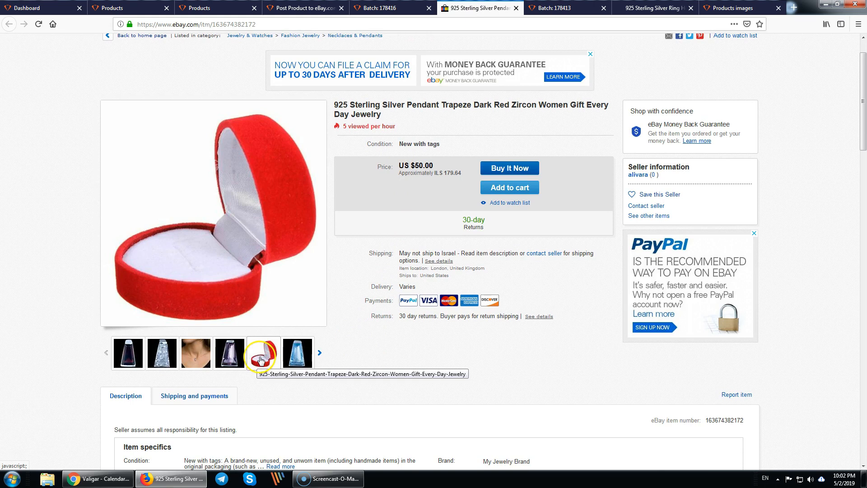
{"action": "left_click_drag", "start_coordinate": [344, 105], "coordinate": [405, 118]}
{"action": "left_click_drag", "start_coordinate": [400, 166], "coordinate": [446, 164]}
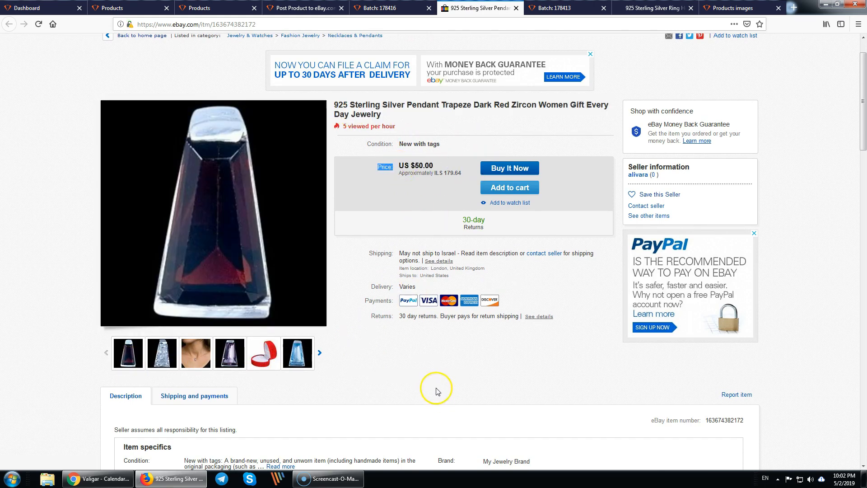
{"action": "left_click_drag", "start_coordinate": [449, 249], "coordinate": [503, 230]}
{"action": "left_click", "coordinate": [409, 421]}
- Check the item specifics: Cubic Zirconia secondary stone, Silver material and Silver base metal
{"action": "scroll", "coordinate": [415, 358], "scroll_direction": "down", "scroll_amount": 9}
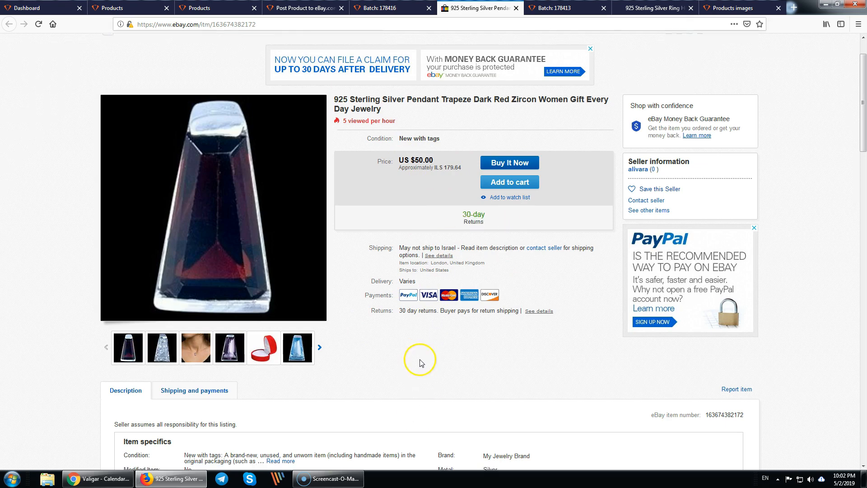
{"action": "left_click_drag", "start_coordinate": [125, 226], "coordinate": [549, 280]}
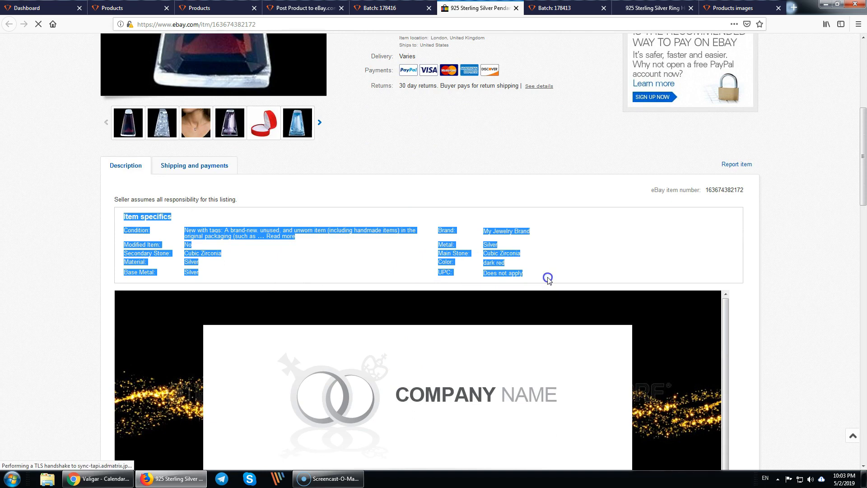
{"action": "left_click", "coordinate": [196, 266]}
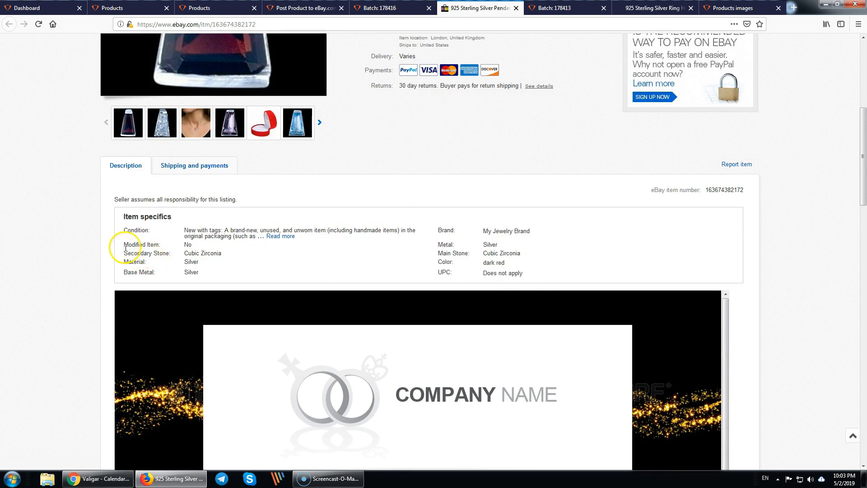
{"action": "left_click_drag", "start_coordinate": [128, 253], "coordinate": [236, 255]}
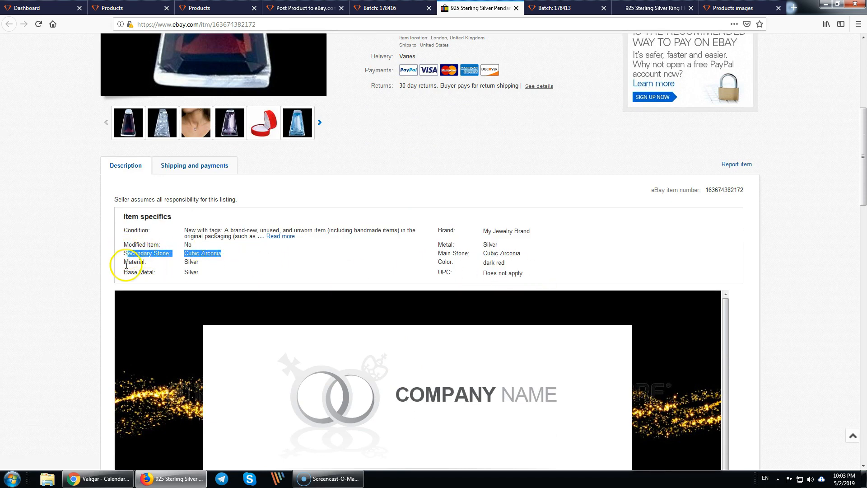
{"action": "left_click_drag", "start_coordinate": [127, 265], "coordinate": [219, 267]}
{"action": "left_click_drag", "start_coordinate": [128, 272], "coordinate": [252, 278]}
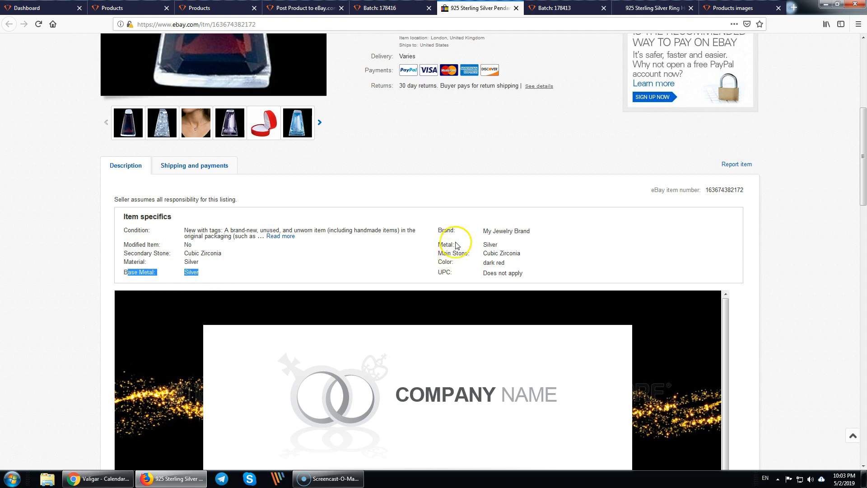
{"action": "left_click_drag", "start_coordinate": [442, 245], "coordinate": [522, 265]}
{"action": "left_click", "coordinate": [526, 267]}
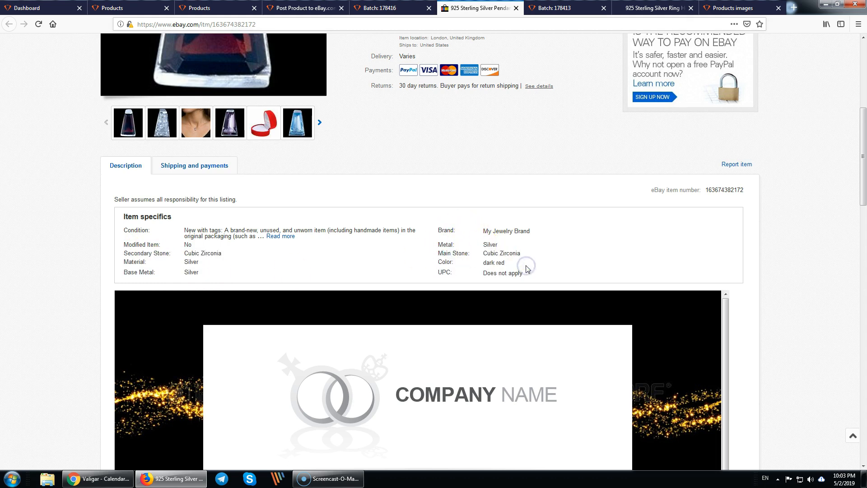
{"action": "scroll", "coordinate": [486, 291], "scroll_direction": "down", "scroll_amount": 9}
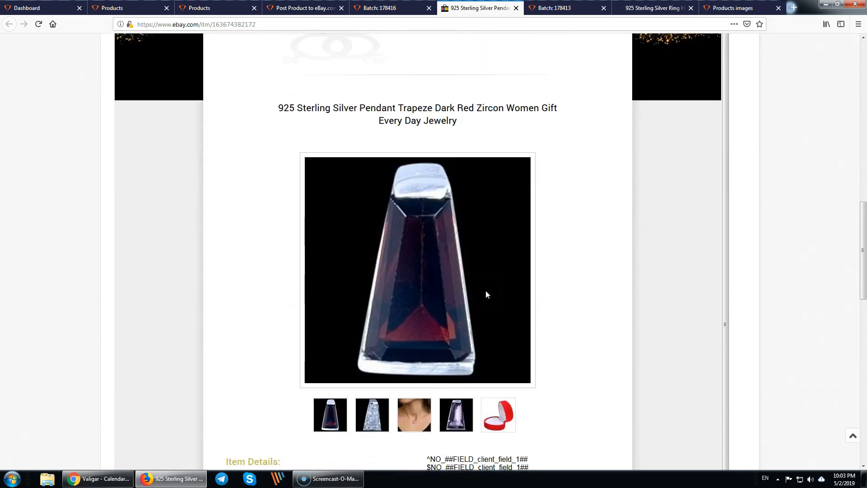
{"action": "scroll", "coordinate": [486, 291], "scroll_direction": "down", "scroll_amount": 4}
{"action": "scroll", "coordinate": [486, 291], "scroll_direction": "down", "scroll_amount": 6}
{"action": "scroll", "coordinate": [387, 256], "scroll_direction": "up", "scroll_amount": 5}
{"action": "scroll", "coordinate": [242, 280], "scroll_direction": "down", "scroll_amount": 3}
{"action": "left_click", "coordinate": [291, 274]}
{"action": "left_click", "coordinate": [332, 274]}
{"action": "left_click", "coordinate": [235, 277]}
{"action": "left_click", "coordinate": [286, 278]}
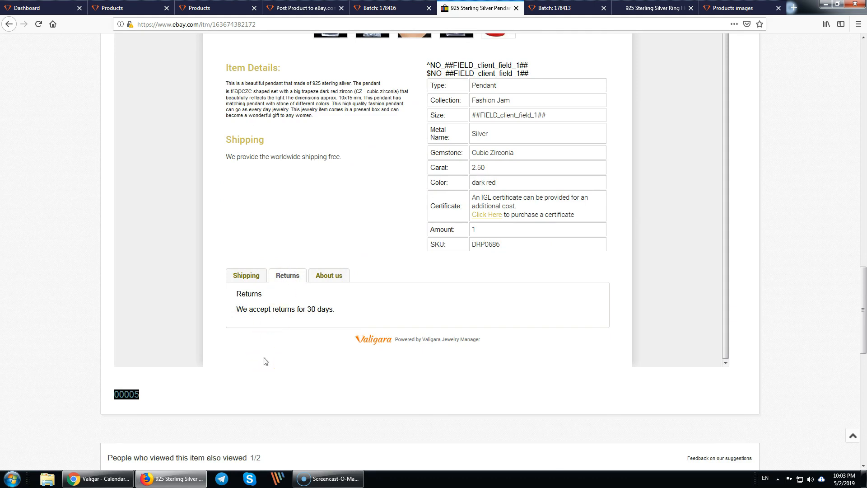
{"action": "left_click", "coordinate": [292, 277]}
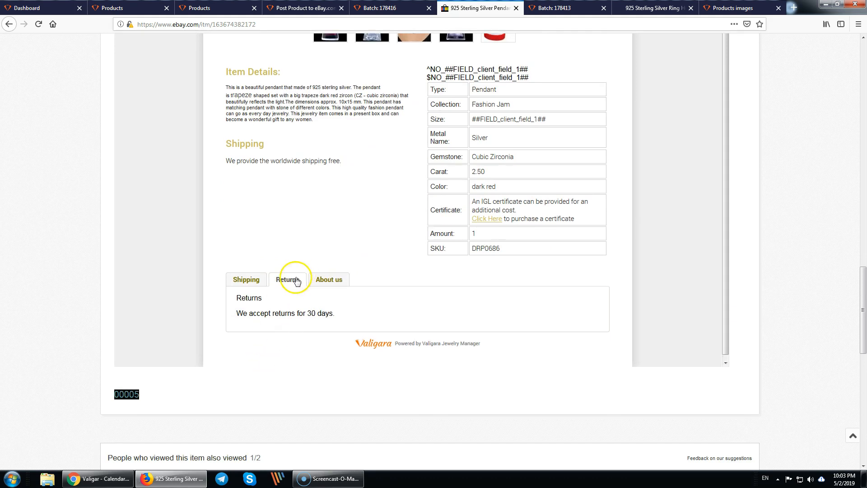
{"action": "scroll", "coordinate": [295, 279], "scroll_direction": "up", "scroll_amount": 1}
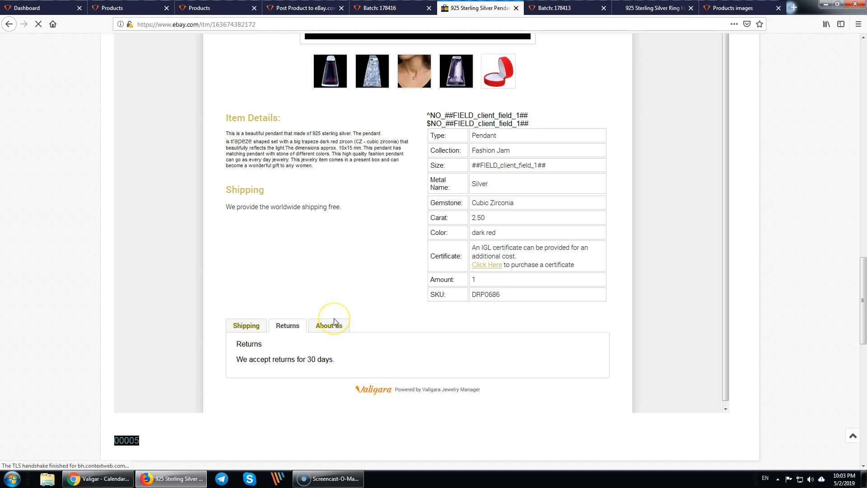
{"action": "scroll", "coordinate": [300, 291], "scroll_direction": "up", "scroll_amount": 4}
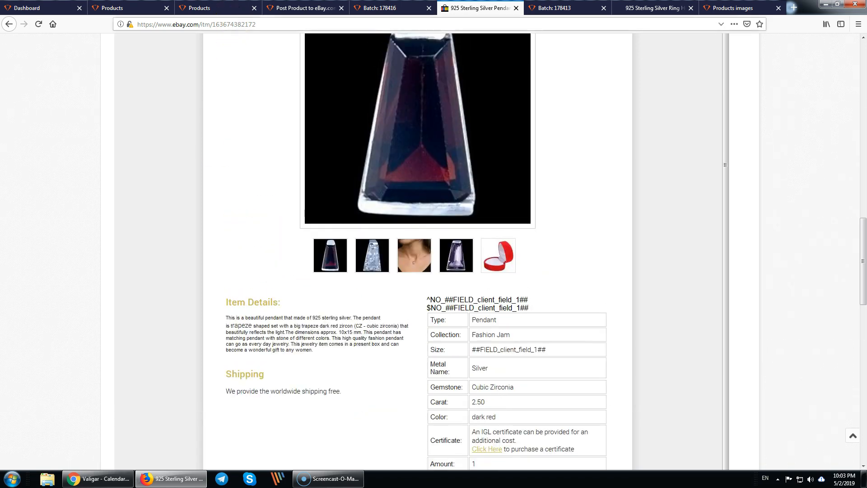
{"action": "left_click", "coordinate": [215, 9]}
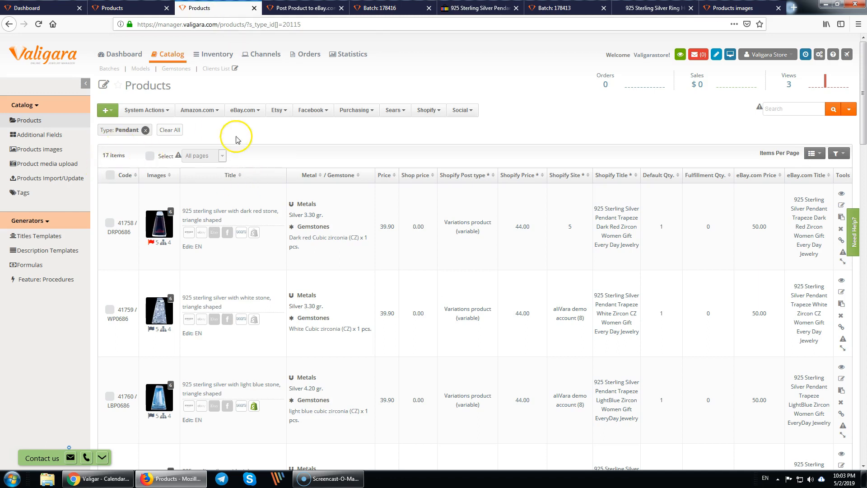
- Select all products and add Shipping, Return and Payment Policy fields in Copy Product data
{"action": "left_click", "coordinate": [154, 159]}
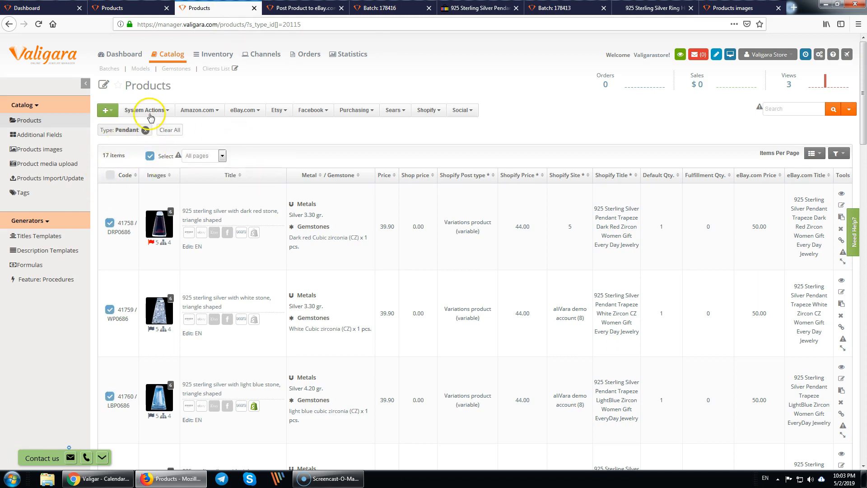
{"action": "left_click", "coordinate": [152, 110]}
{"action": "left_click", "coordinate": [161, 126]}
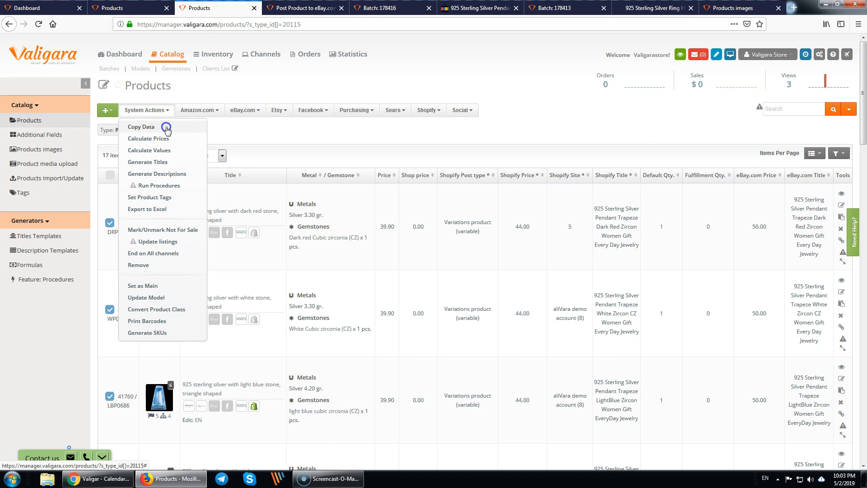
{"action": "scroll", "coordinate": [296, 261], "scroll_direction": "down", "scroll_amount": 7}
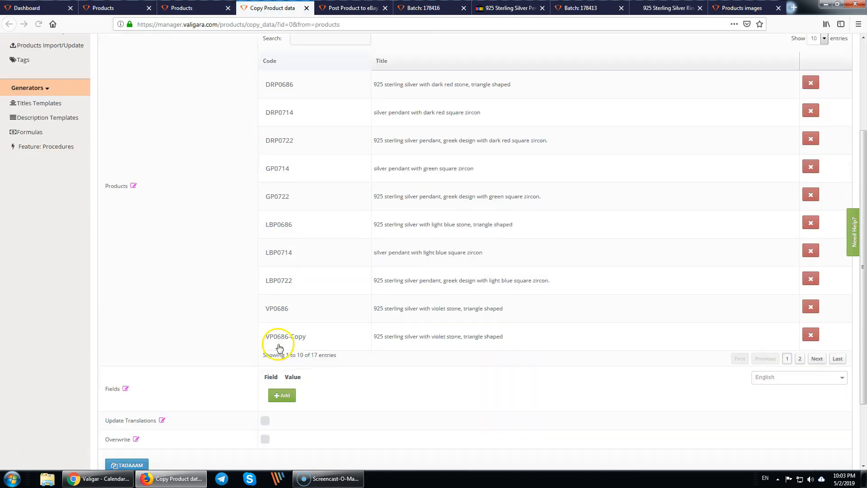
{"action": "left_click", "coordinate": [283, 310]}
{"action": "left_click", "coordinate": [310, 312]}
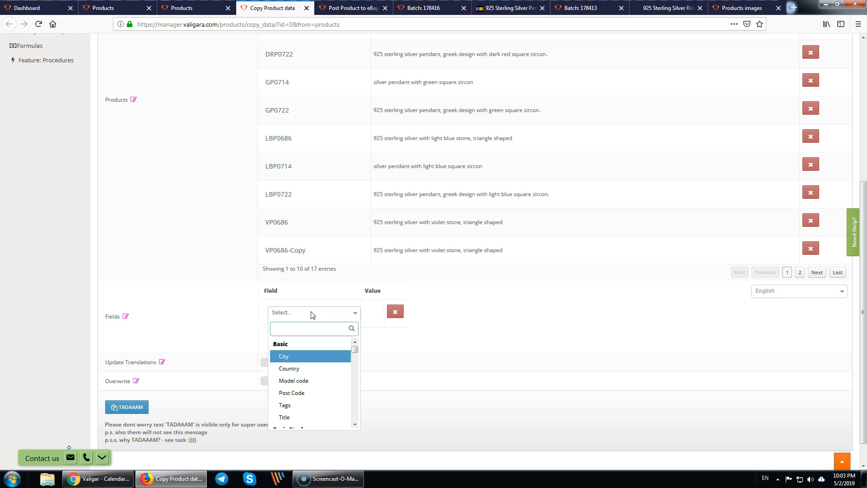
{"action": "type", "text": "shi"}
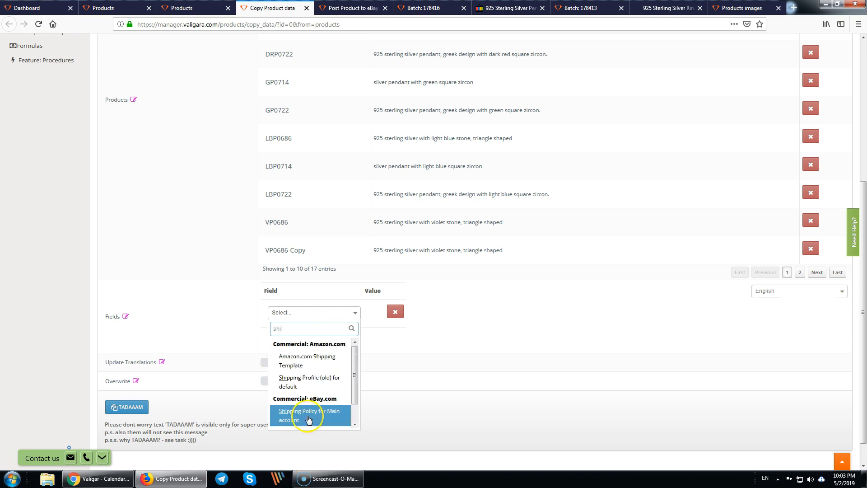
{"action": "scroll", "coordinate": [307, 406], "scroll_direction": "down", "scroll_amount": 1}
{"action": "left_click", "coordinate": [310, 396]}
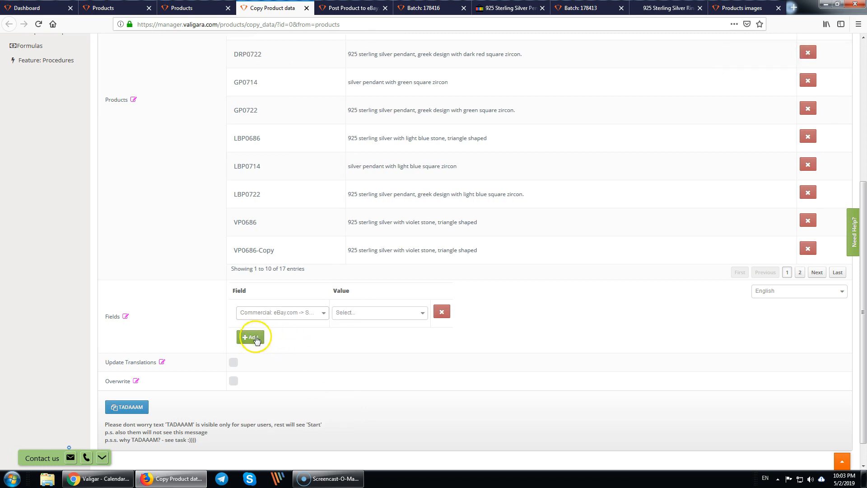
{"action": "left_click", "coordinate": [252, 337]}
{"action": "left_click", "coordinate": [284, 340]}
{"action": "type", "text": "retu"}
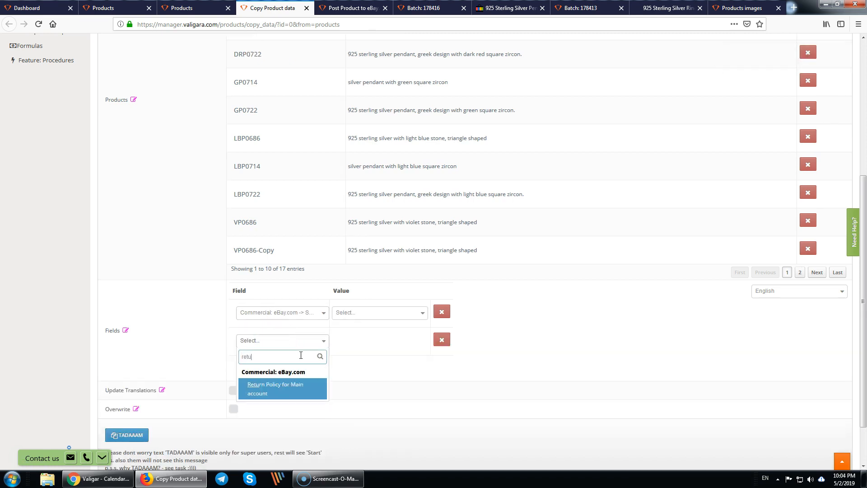
{"action": "left_click", "coordinate": [294, 367]}
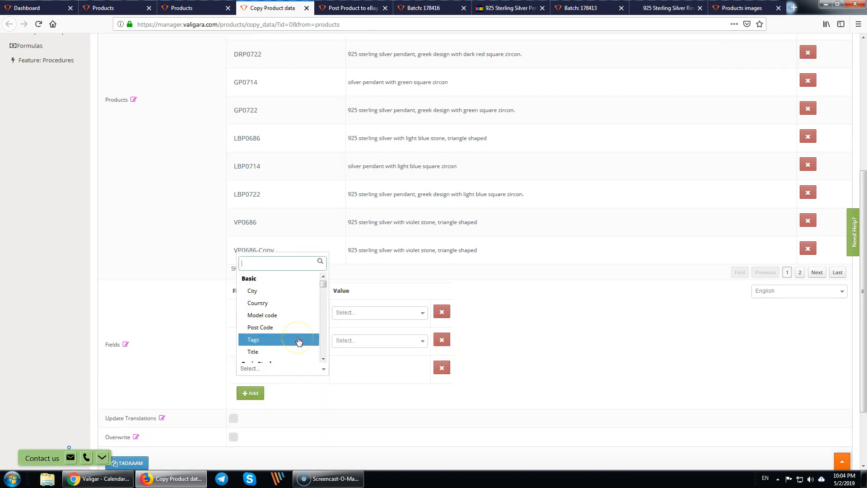
{"action": "type", "text": "pol"}
{"action": "left_click", "coordinate": [299, 305]}
- Set the values to free economy shipping, 30-day returns accepted and PayPal, then start copying
{"action": "left_click", "coordinate": [380, 312]}
{"action": "left_click", "coordinate": [375, 359]}
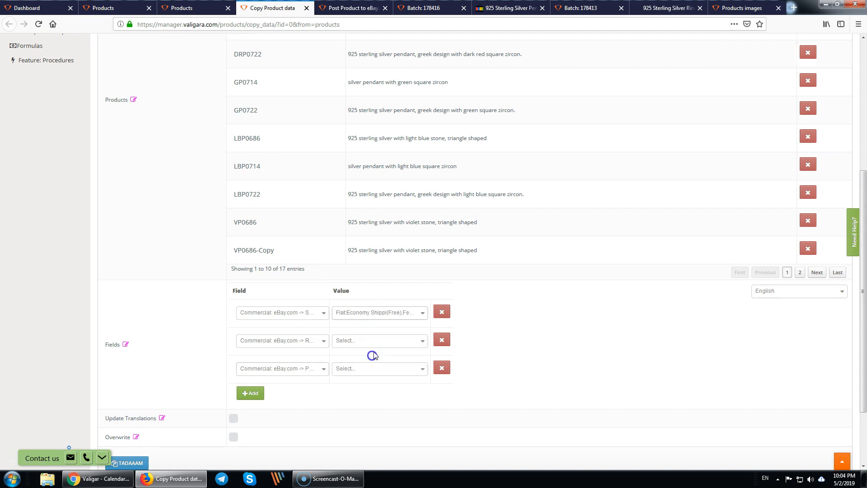
{"action": "left_click", "coordinate": [381, 340]}
{"action": "left_click", "coordinate": [381, 385]}
{"action": "left_click", "coordinate": [383, 370]}
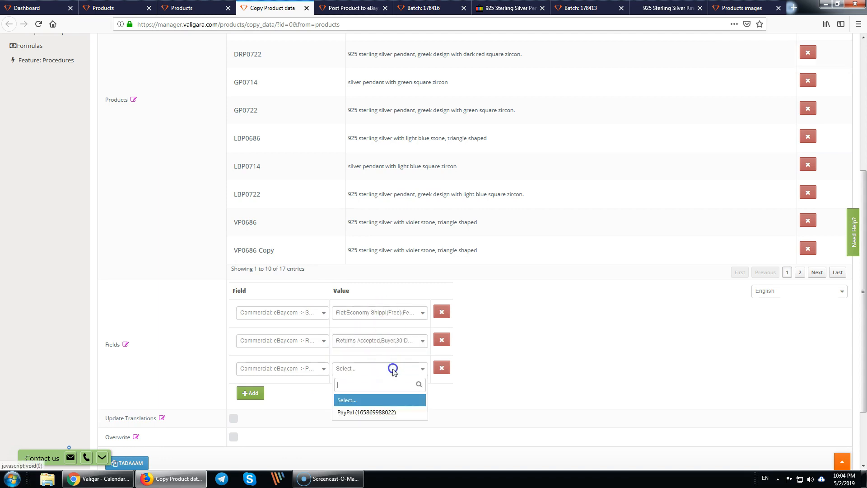
{"action": "left_click", "coordinate": [357, 412]}
{"action": "scroll", "coordinate": [266, 393], "scroll_direction": "down", "scroll_amount": 2}
{"action": "scroll", "coordinate": [266, 393], "scroll_direction": "down", "scroll_amount": 2}
{"action": "left_click", "coordinate": [118, 378]}
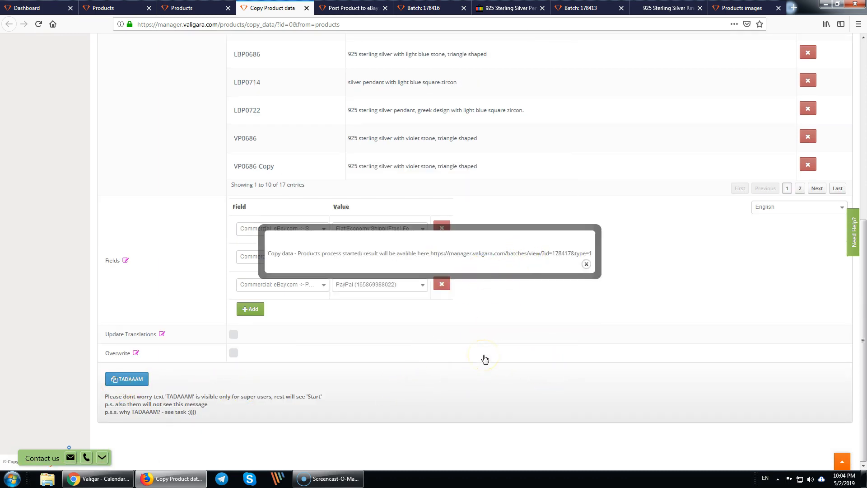
- Start Mass Post to eBay with Fixed Price listings and best offer set to No
{"action": "left_click", "coordinate": [181, 8]}
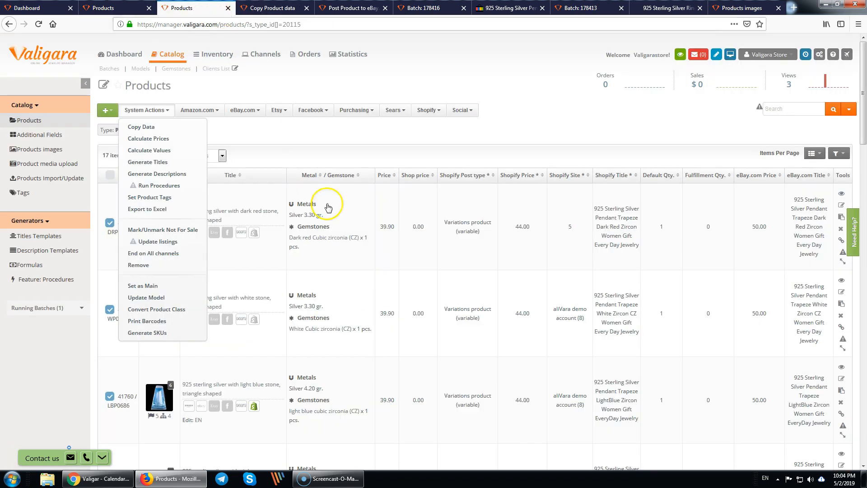
{"action": "left_click", "coordinate": [340, 134]}
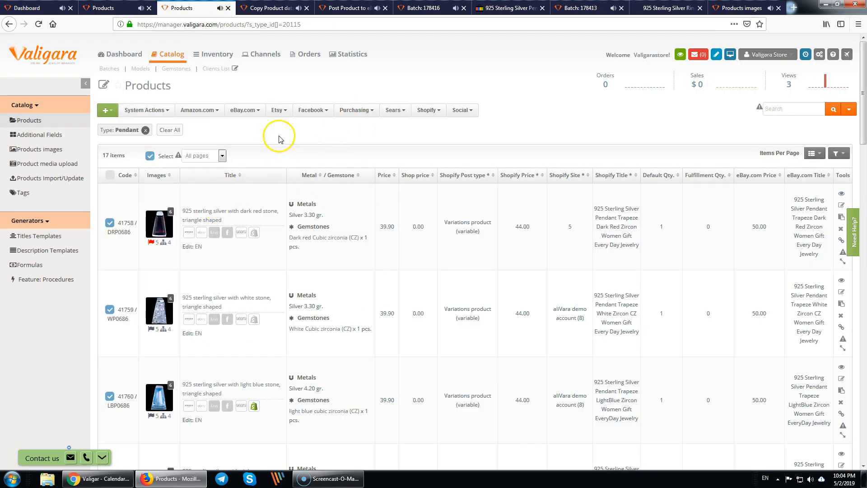
{"action": "left_click", "coordinate": [249, 113]}
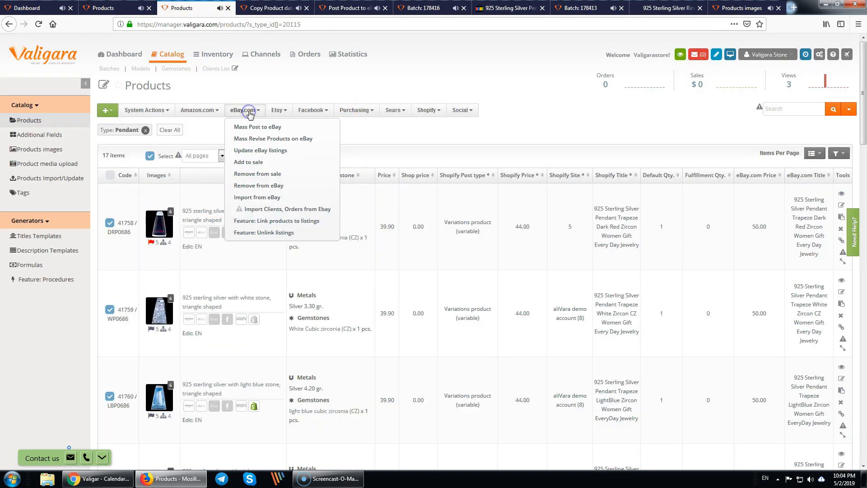
{"action": "left_click", "coordinate": [258, 141]}
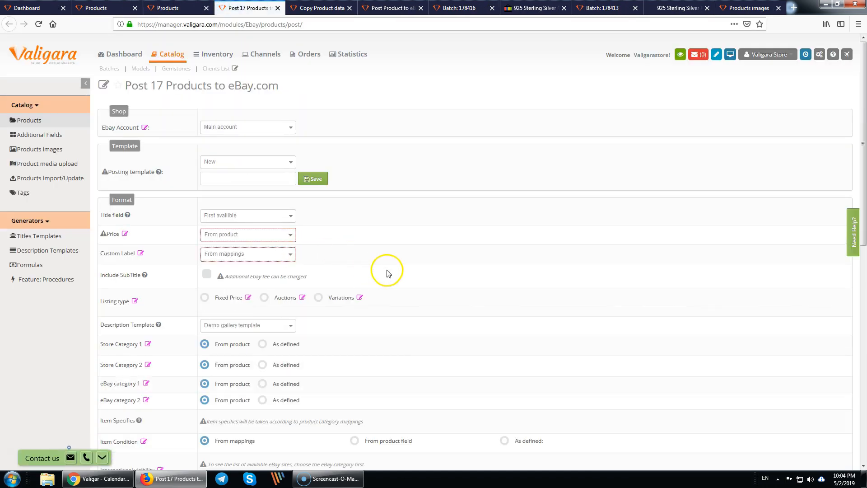
{"action": "left_click", "coordinate": [205, 298]}
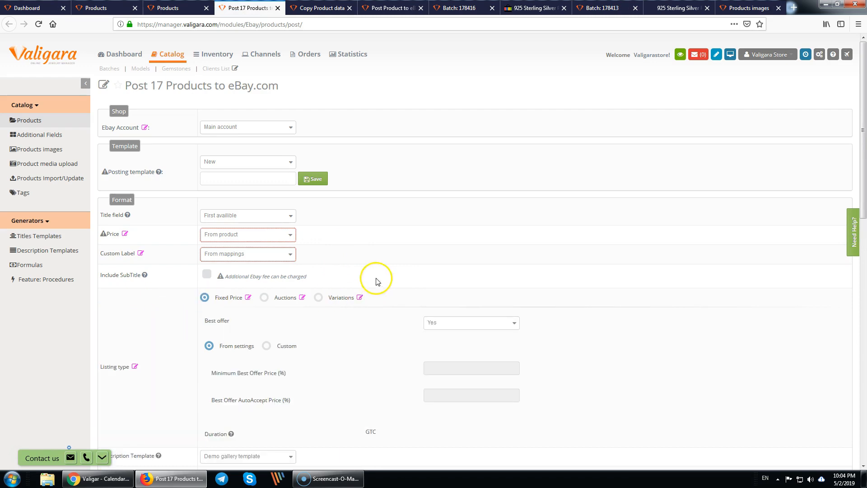
{"action": "scroll", "coordinate": [326, 332], "scroll_direction": "down", "scroll_amount": 2}
{"action": "scroll", "coordinate": [320, 341], "scroll_direction": "down", "scroll_amount": 1}
{"action": "left_click", "coordinate": [462, 184]}
{"action": "left_click", "coordinate": [457, 215]}
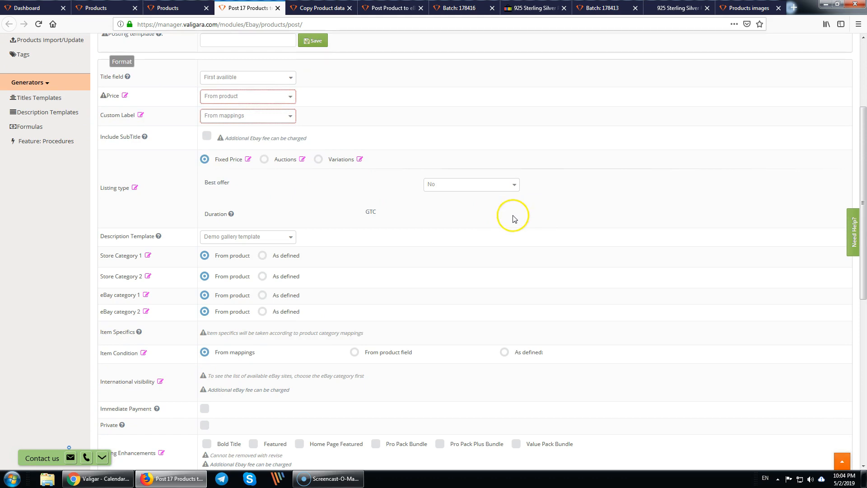
- Use business policies with shipping, payment and return From product, and pick a custom schedule
{"action": "scroll", "coordinate": [358, 273], "scroll_direction": "down", "scroll_amount": 3}
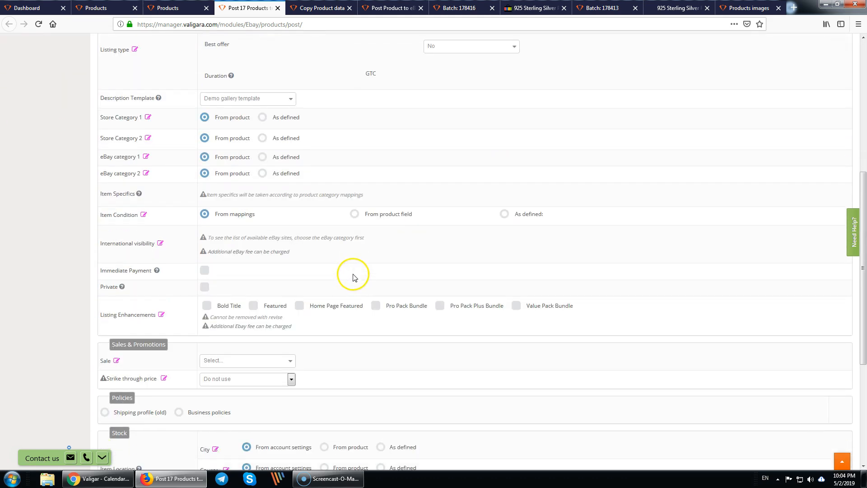
{"action": "scroll", "coordinate": [265, 223], "scroll_direction": "up", "scroll_amount": 2}
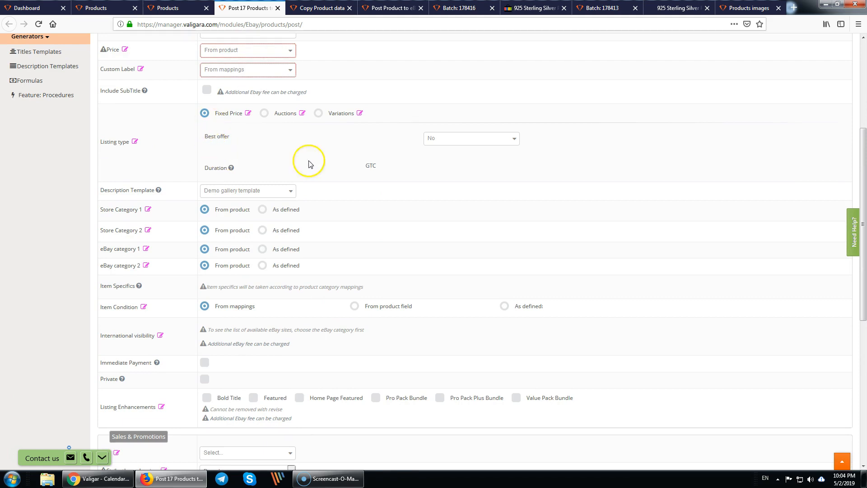
{"action": "scroll", "coordinate": [204, 361], "scroll_direction": "down", "scroll_amount": 2}
{"action": "scroll", "coordinate": [200, 375], "scroll_direction": "down", "scroll_amount": 5}
{"action": "left_click", "coordinate": [179, 204]}
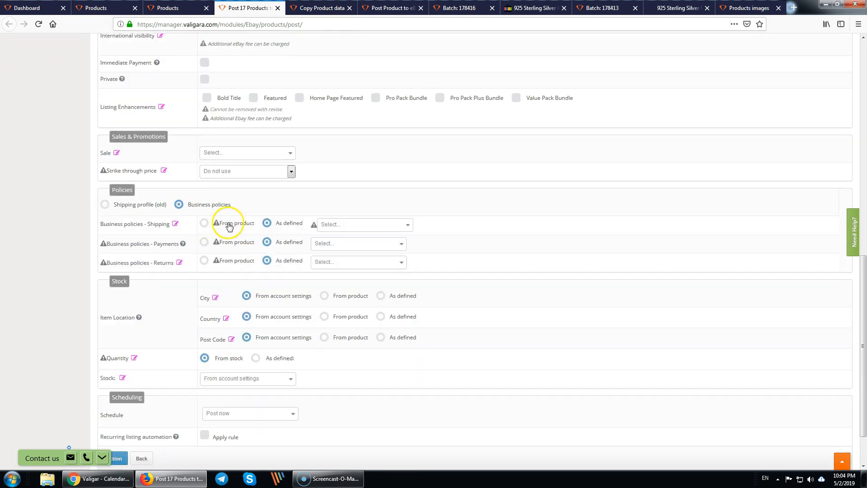
{"action": "left_click", "coordinate": [204, 223]}
{"action": "left_click", "coordinate": [204, 242]}
{"action": "left_click", "coordinate": [204, 261]}
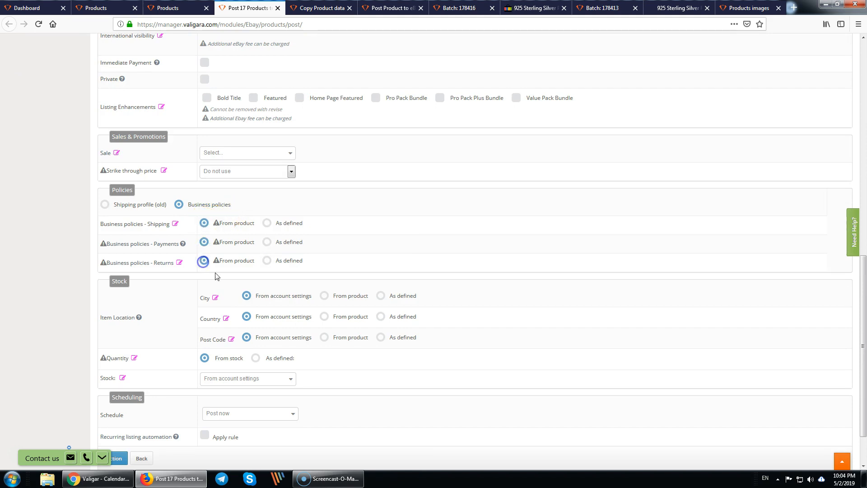
{"action": "scroll", "coordinate": [164, 343], "scroll_direction": "down", "scroll_amount": 2}
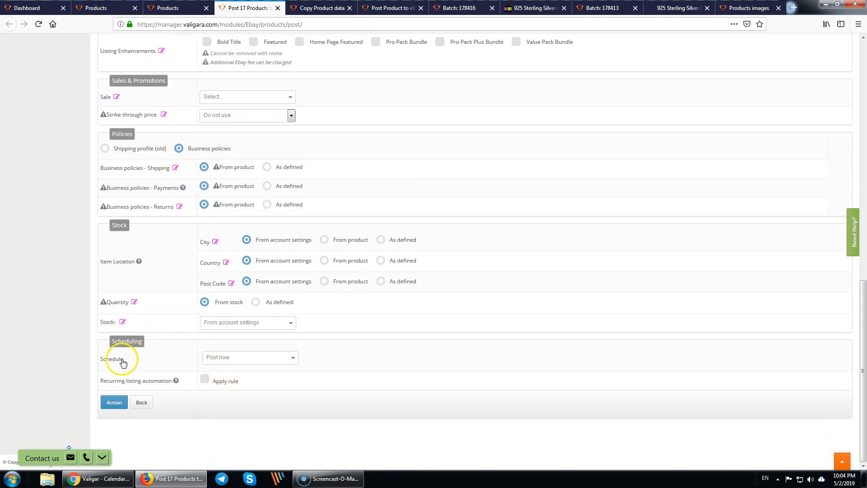
{"action": "left_click", "coordinate": [242, 358]}
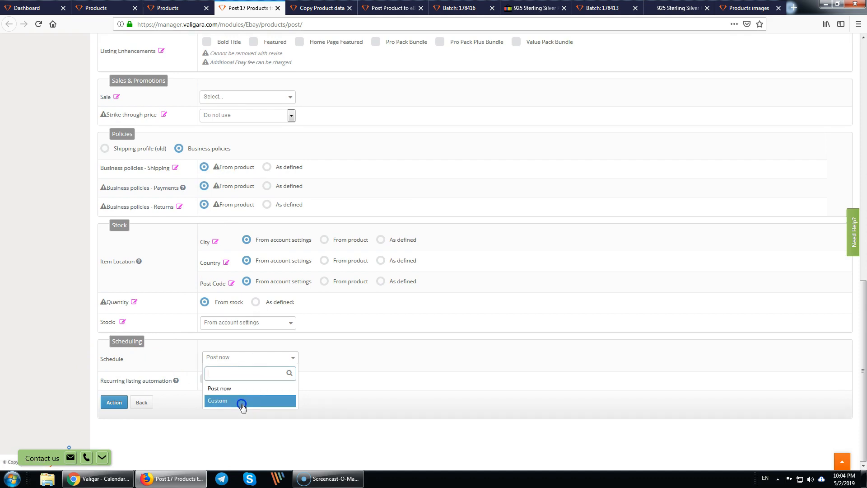
{"action": "left_click", "coordinate": [242, 402]}
- Try a custom schedule ending listings after 10 days, posting between 12:00 and 17:00
{"action": "scroll", "coordinate": [406, 351], "scroll_direction": "down", "scroll_amount": 4}
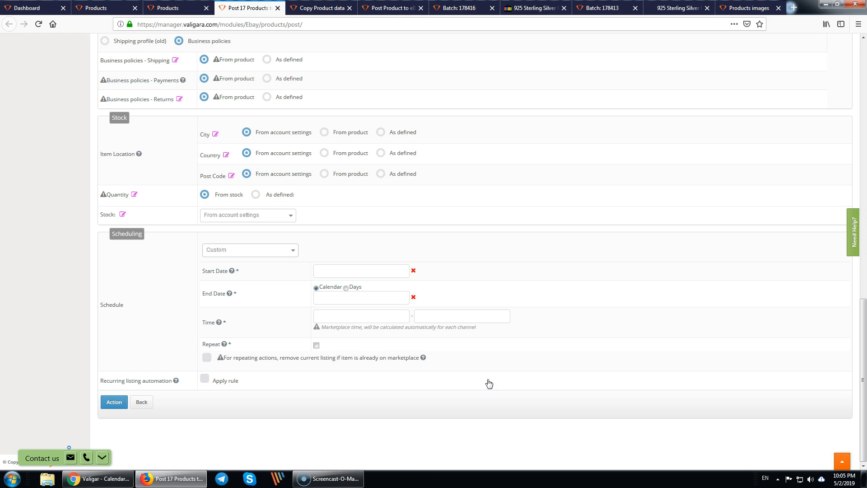
{"action": "left_click", "coordinate": [346, 288]}
{"action": "left_click", "coordinate": [361, 300]}
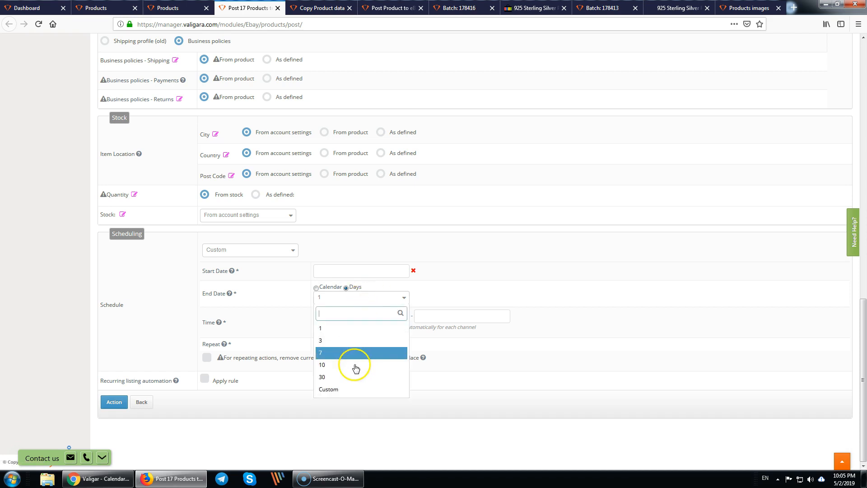
{"action": "left_click", "coordinate": [350, 368]}
{"action": "left_click", "coordinate": [362, 316]}
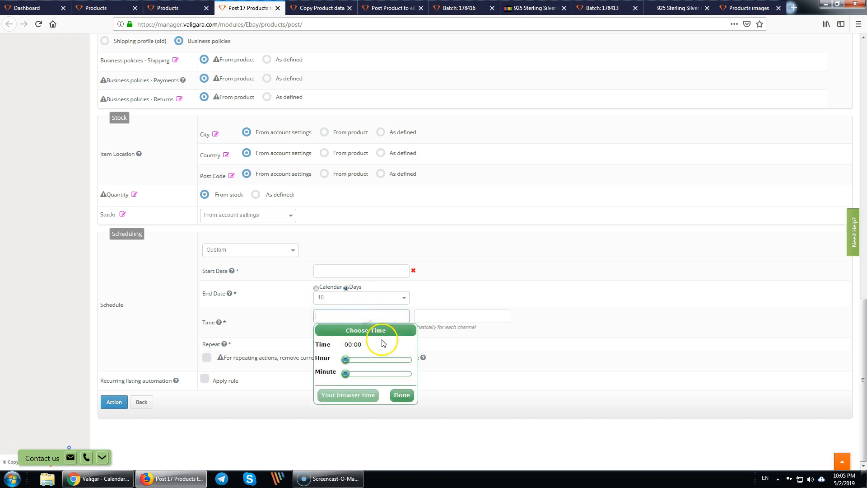
{"action": "left_click", "coordinate": [464, 318]}
{"action": "left_click", "coordinate": [496, 360]}
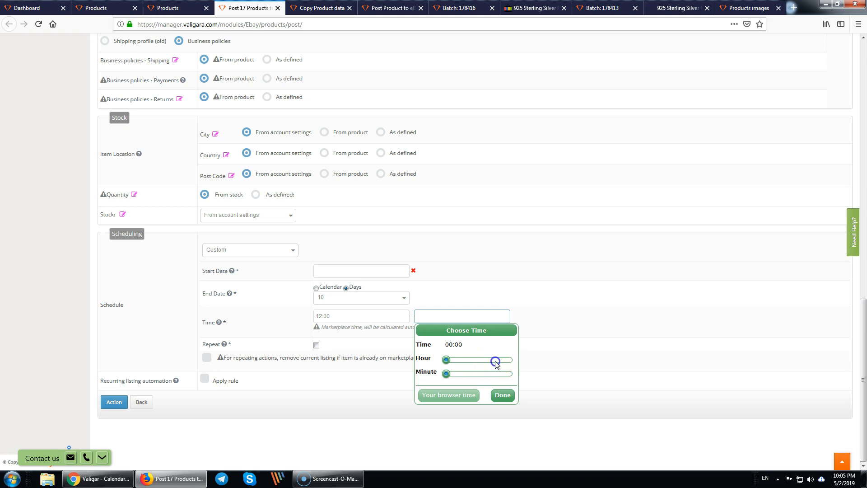
{"action": "left_click", "coordinate": [502, 395]}
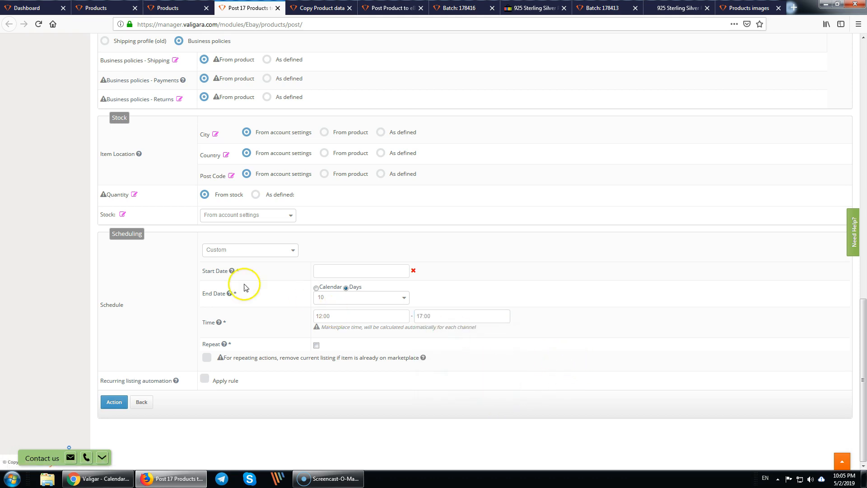
- Revert scheduling to Post now and start naming a new posting template
{"action": "left_click", "coordinate": [249, 251]}
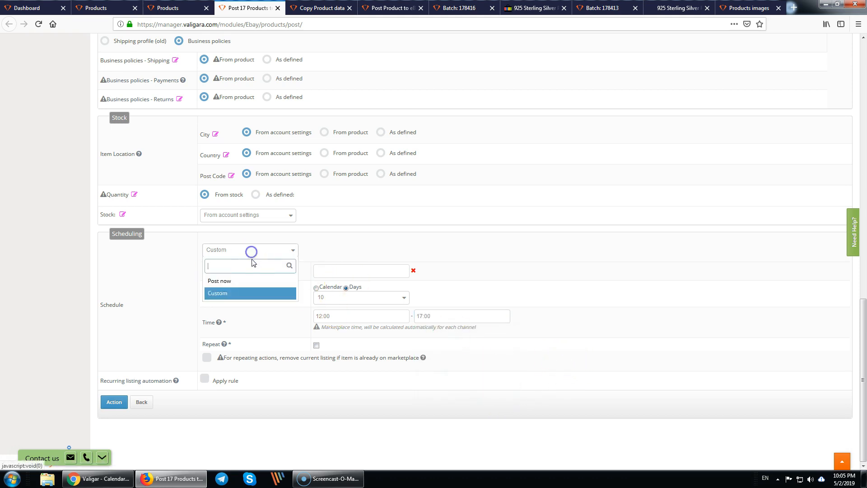
{"action": "left_click", "coordinate": [240, 280]}
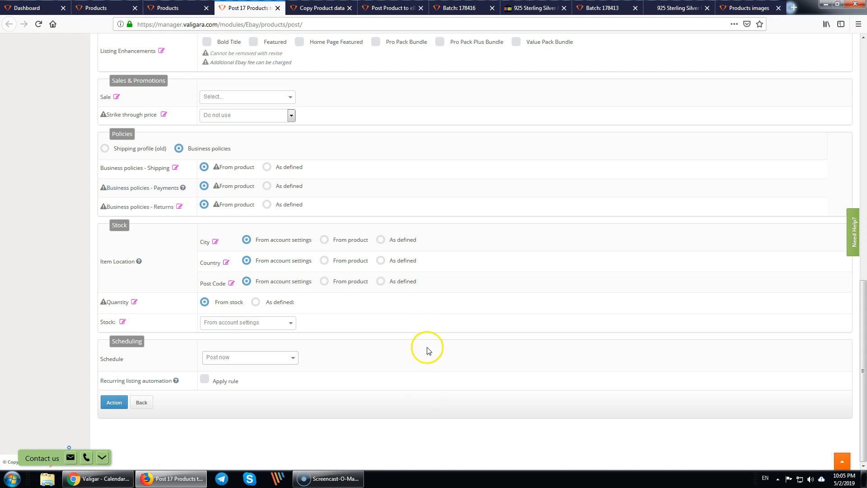
{"action": "scroll", "coordinate": [354, 342], "scroll_direction": "up", "scroll_amount": 15}
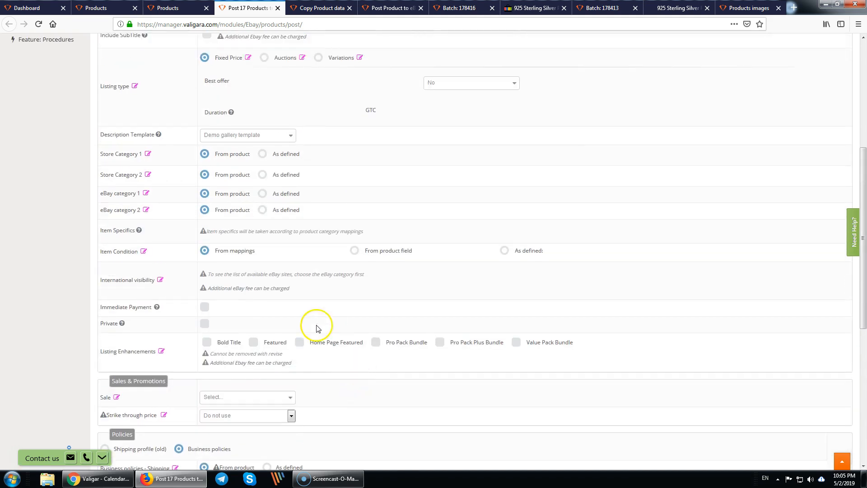
{"action": "left_click", "coordinate": [226, 176]}
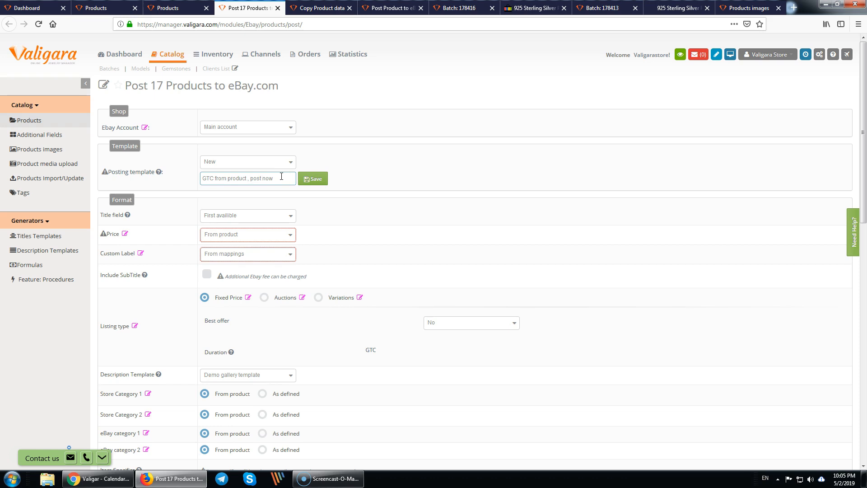
- Save the eBay settings as template 'GTC, from product , post now', then load that template
{"action": "left_click", "coordinate": [311, 179]}
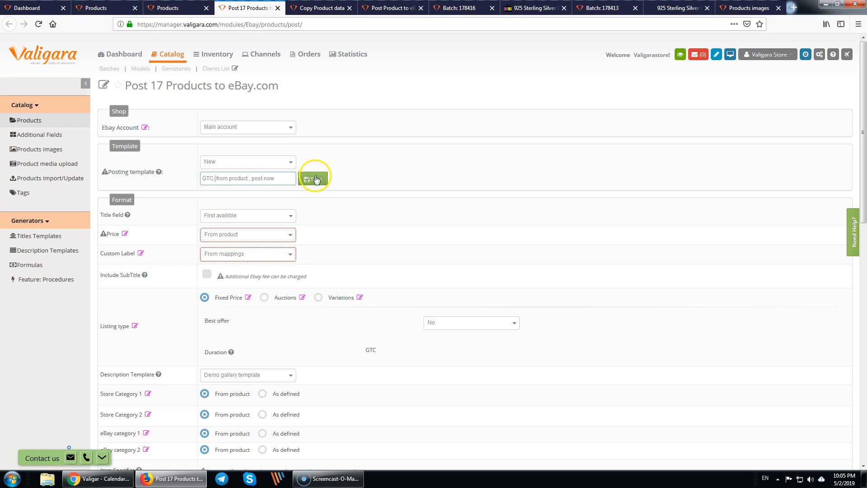
{"action": "left_click", "coordinate": [292, 165]}
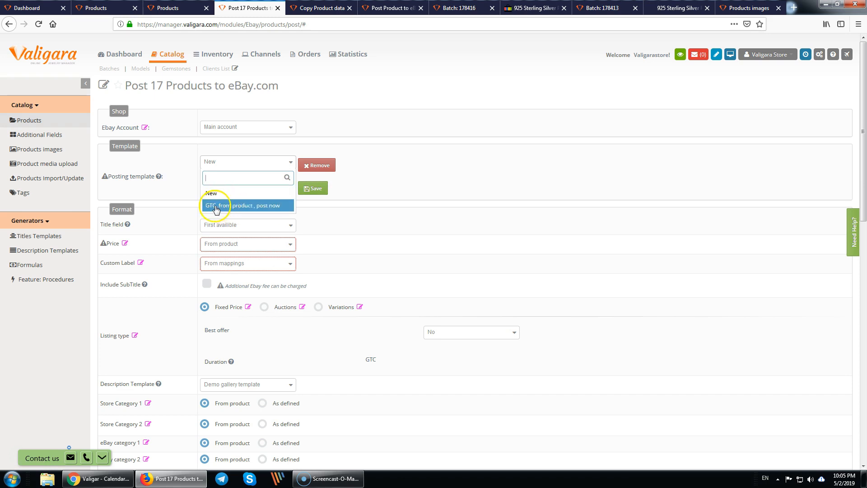
{"action": "left_click", "coordinate": [251, 206]}
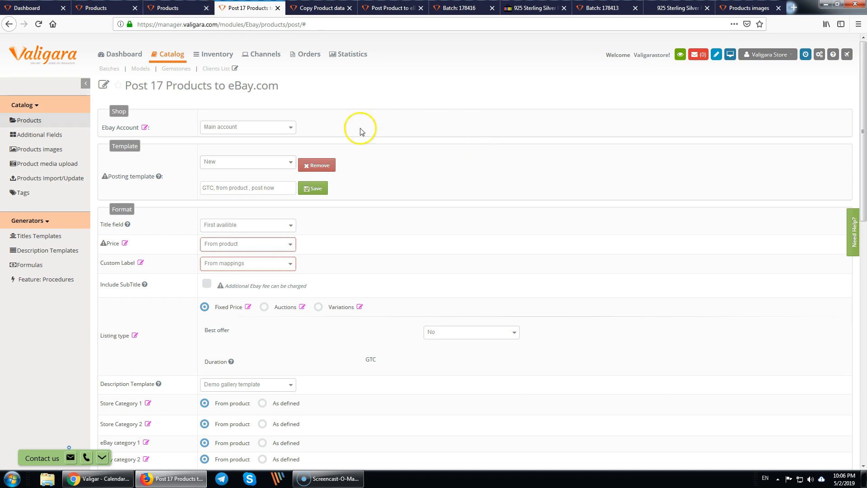
- From the Pendant products list, open Inventory's 43 product stocks and Model Settings in new tabs
{"action": "left_click", "coordinate": [175, 9]}
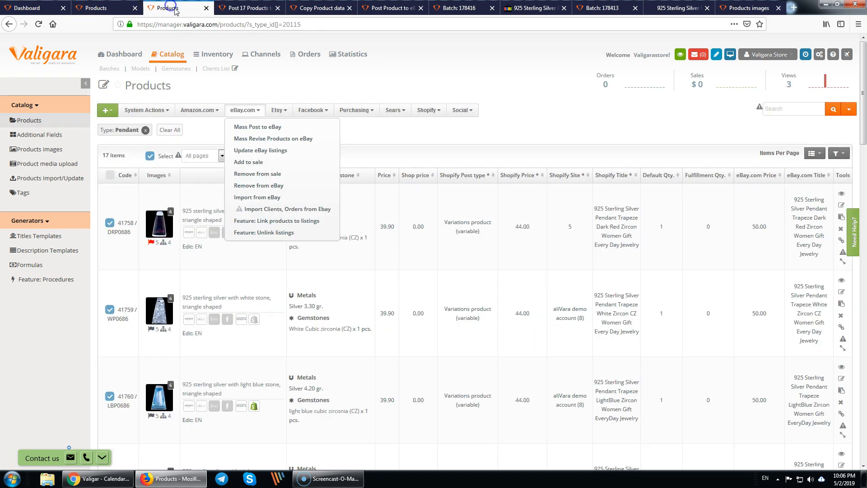
{"action": "left_click", "coordinate": [467, 138]}
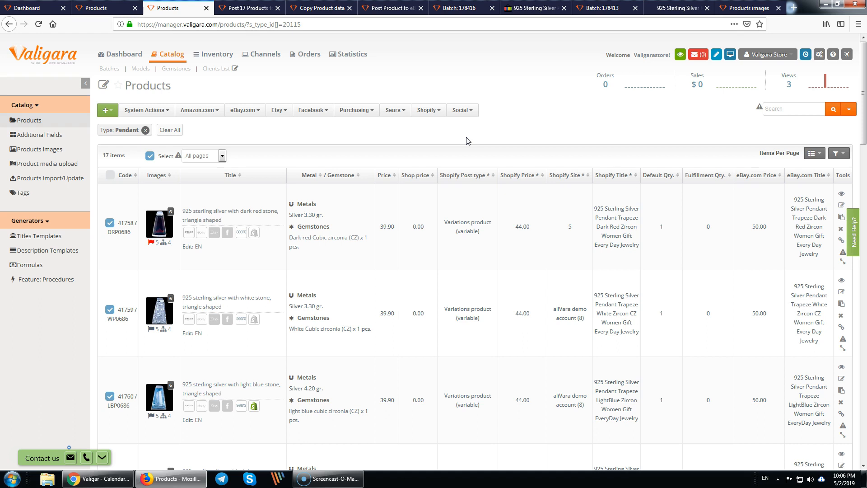
{"action": "middle_click", "coordinate": [212, 55]}
{"action": "left_click", "coordinate": [229, 9]}
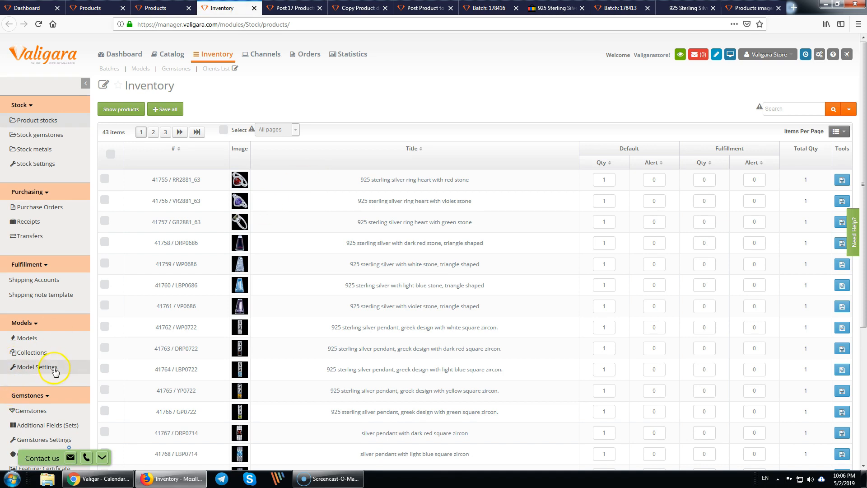
{"action": "middle_click", "coordinate": [30, 372]}
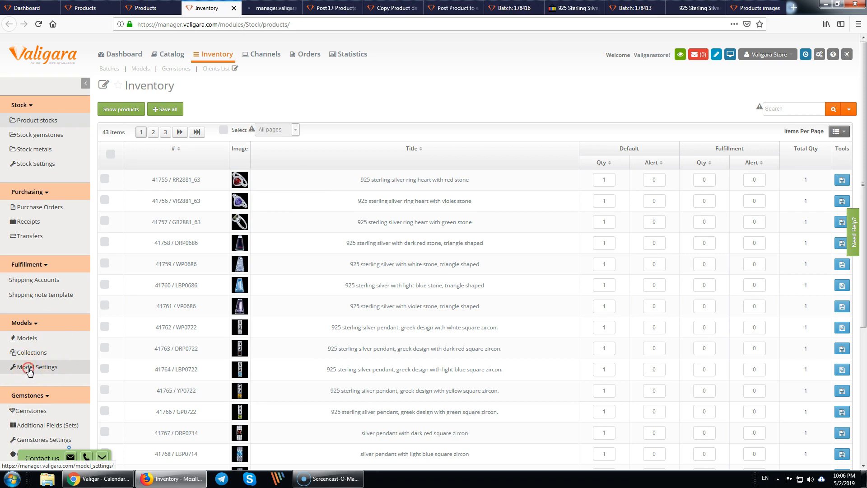
- Inspect the Red Gold and Rose Gold rows in the Metals list, then open the Sizes list
{"action": "left_click", "coordinate": [271, 8]}
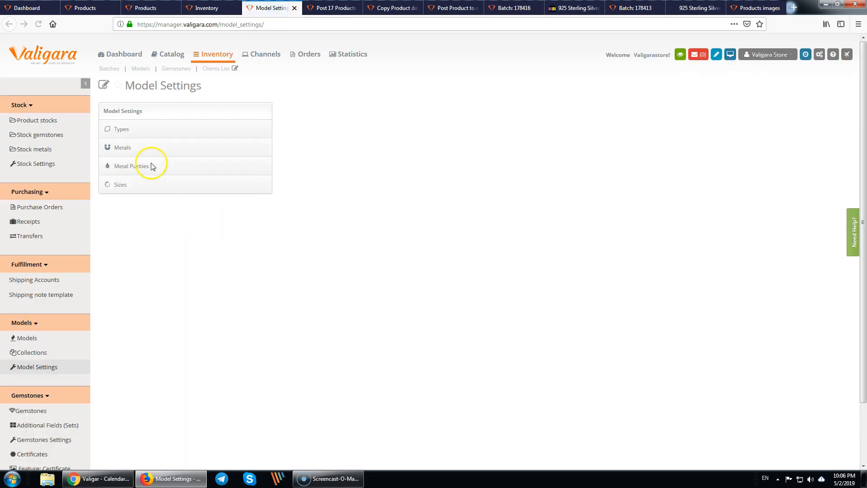
{"action": "left_click", "coordinate": [120, 147]}
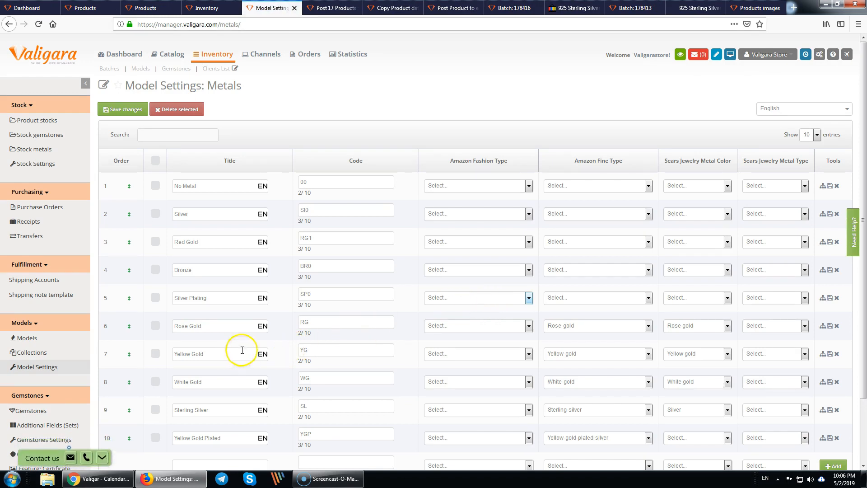
{"action": "left_click_drag", "start_coordinate": [231, 243], "coordinate": [133, 241]}
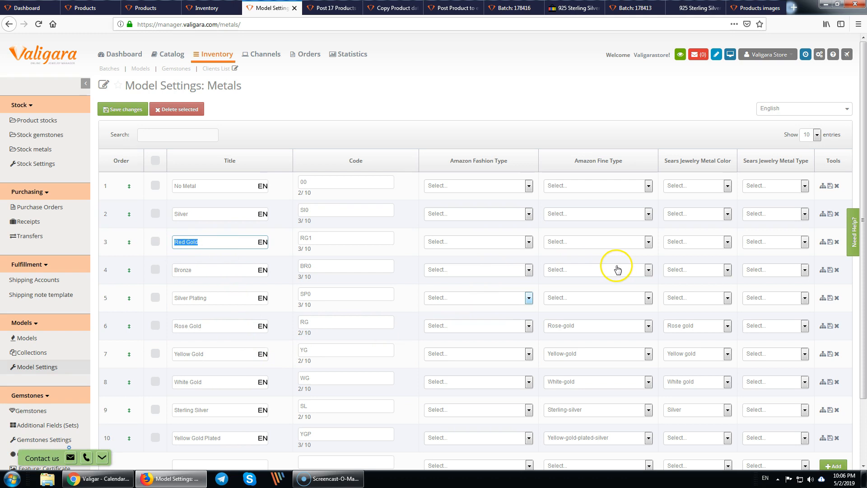
{"action": "left_click", "coordinate": [481, 164]}
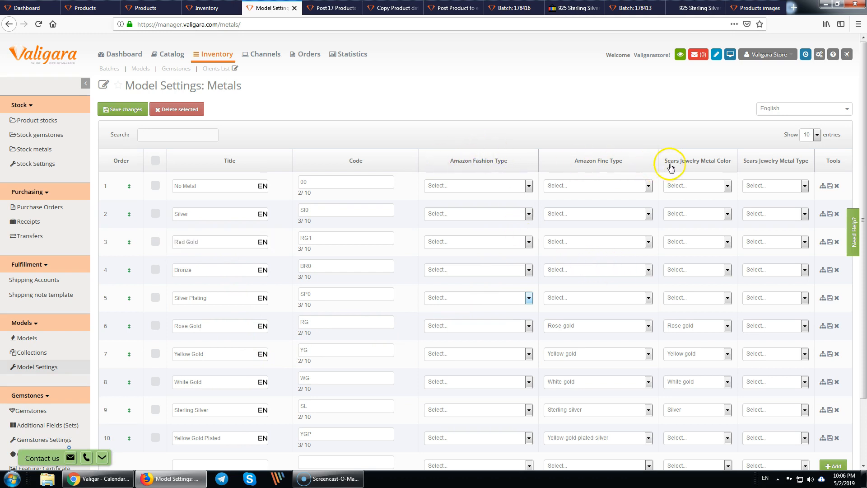
{"action": "left_click", "coordinate": [468, 329]}
{"action": "left_click", "coordinate": [466, 329]}
{"action": "left_click", "coordinate": [410, 327]}
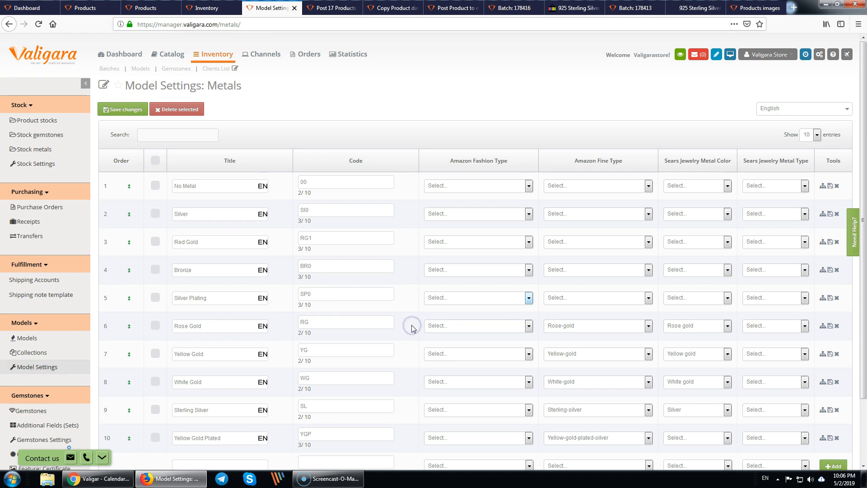
{"action": "left_click", "coordinate": [32, 365]}
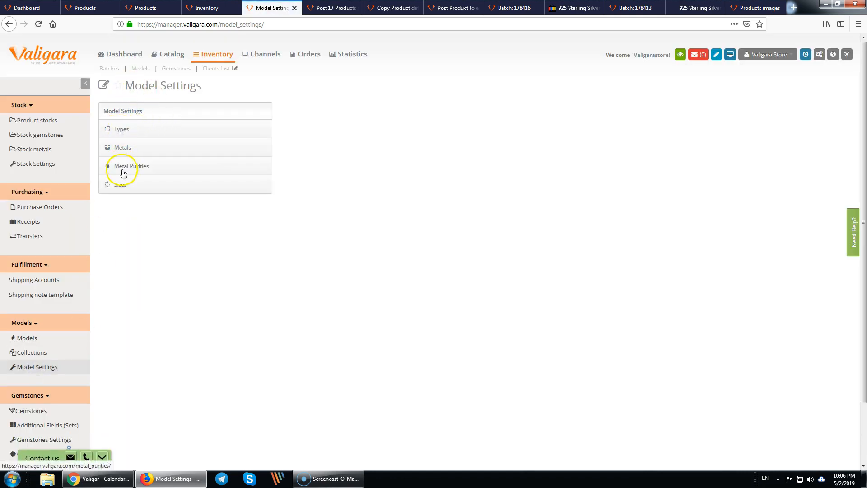
{"action": "left_click", "coordinate": [118, 192]}
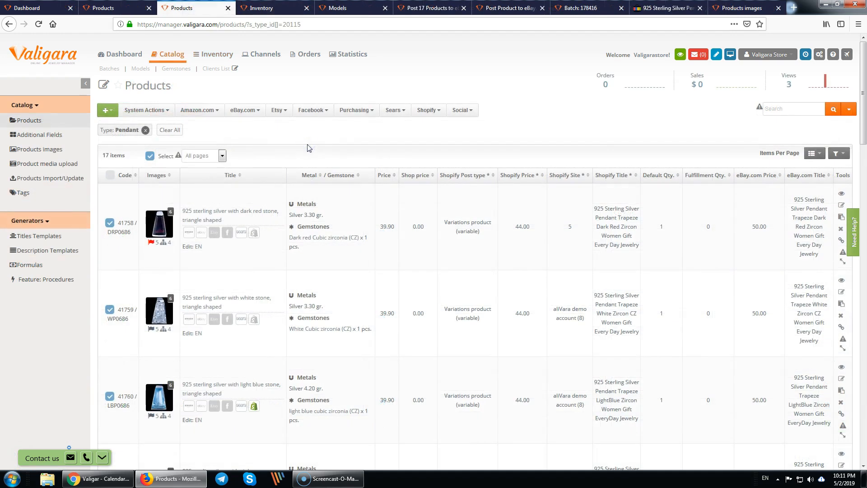
- Check the first pendant's metals and gemstones text, then open product 41758's edit page
{"action": "left_click", "coordinate": [315, 141]}
{"action": "left_click", "coordinate": [322, 140]}
{"action": "left_click", "coordinate": [341, 261]}
{"action": "left_click_drag", "start_coordinate": [341, 260], "coordinate": [286, 230]}
{"action": "left_click", "coordinate": [332, 255]}
{"action": "scroll", "coordinate": [328, 260], "scroll_direction": "down", "scroll_amount": 1}
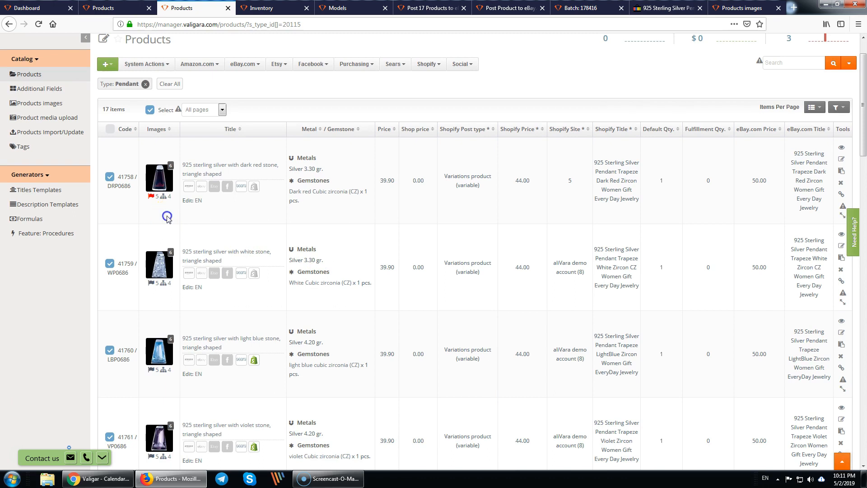
{"action": "mouse_move", "coordinate": [163, 182]}
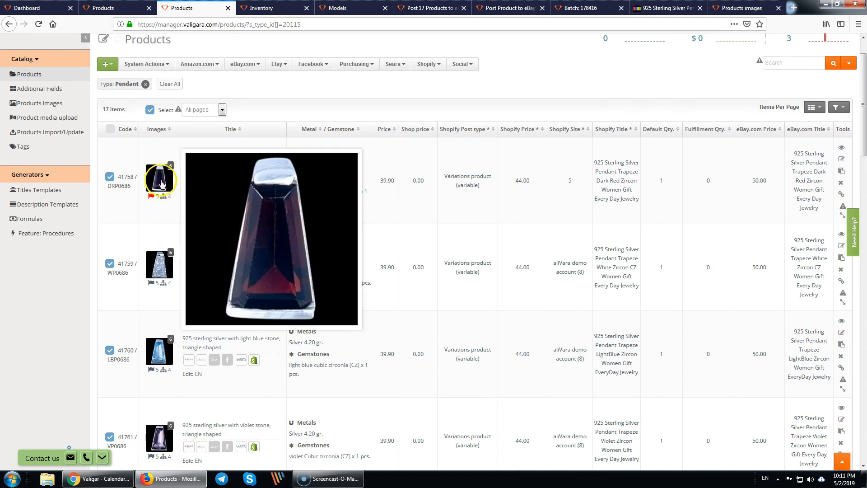
{"action": "left_click", "coordinate": [163, 182]}
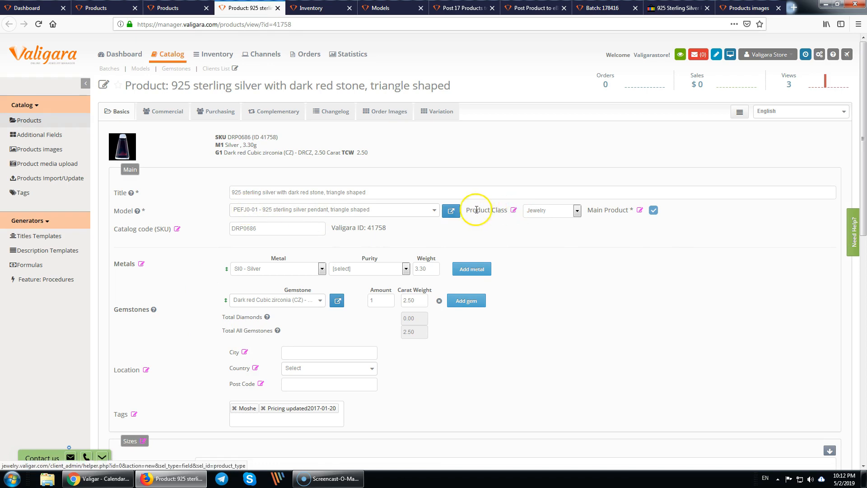
- Open the product's model PEFJ0-01 and save it to start creating products
{"action": "left_click", "coordinate": [452, 211]}
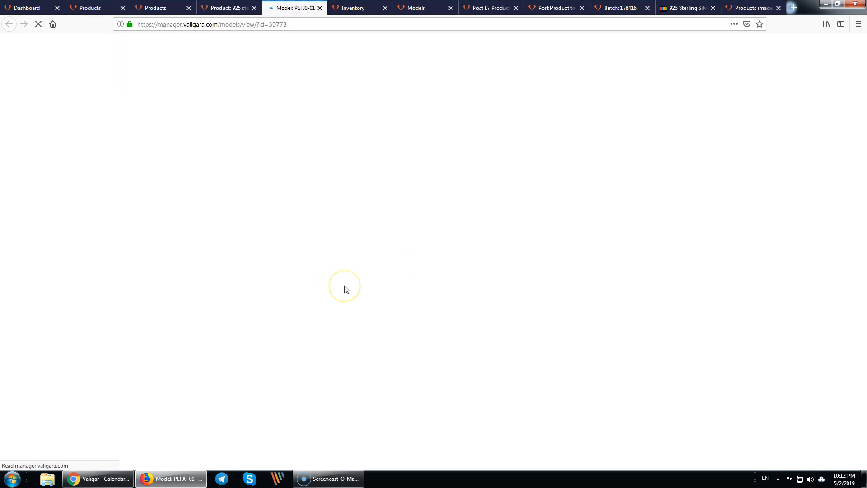
{"action": "scroll", "coordinate": [384, 306], "scroll_direction": "down", "scroll_amount": 2}
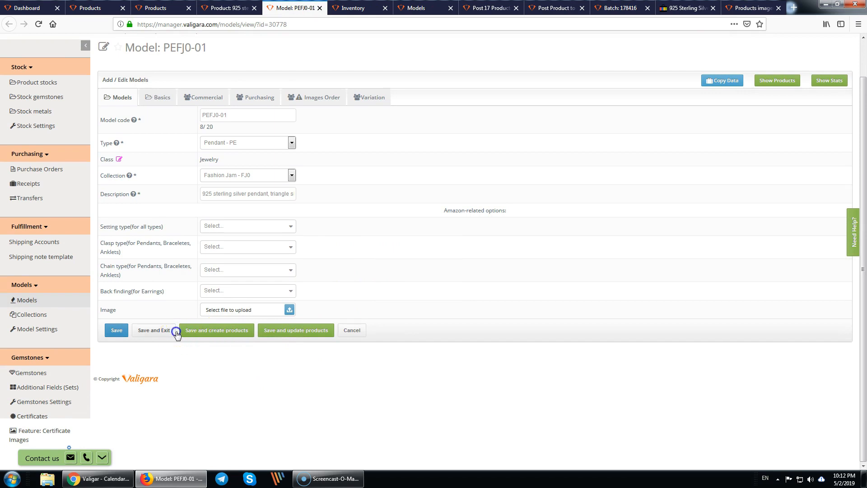
{"action": "left_click", "coordinate": [222, 335]}
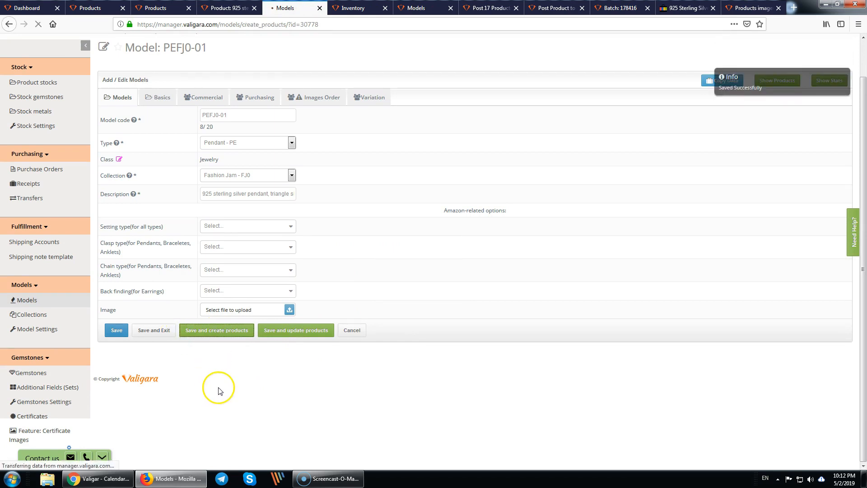
- Add a first metal row set to YG with 14K and 18K purities
{"action": "left_click", "coordinate": [275, 136]}
{"action": "left_click", "coordinate": [285, 176]}
{"action": "left_click", "coordinate": [284, 198]}
{"action": "left_click", "coordinate": [397, 176]}
{"action": "left_click", "coordinate": [401, 192]}
{"action": "left_click", "coordinate": [424, 179]}
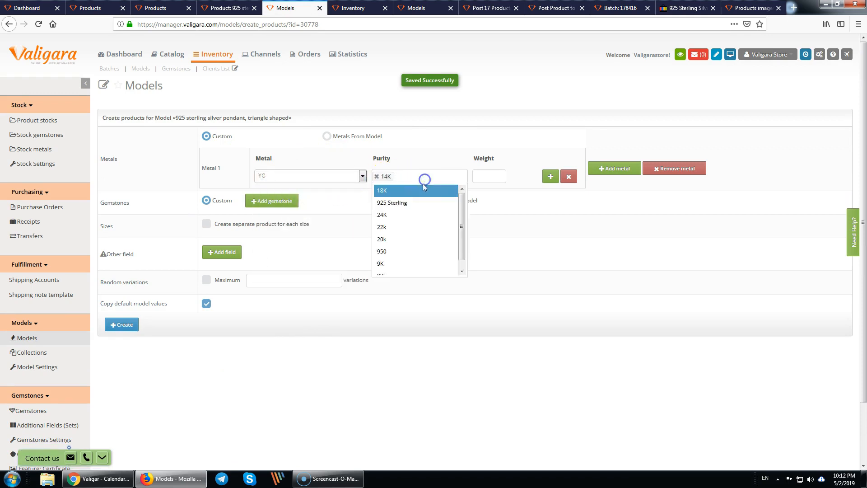
{"action": "left_click", "coordinate": [399, 191]}
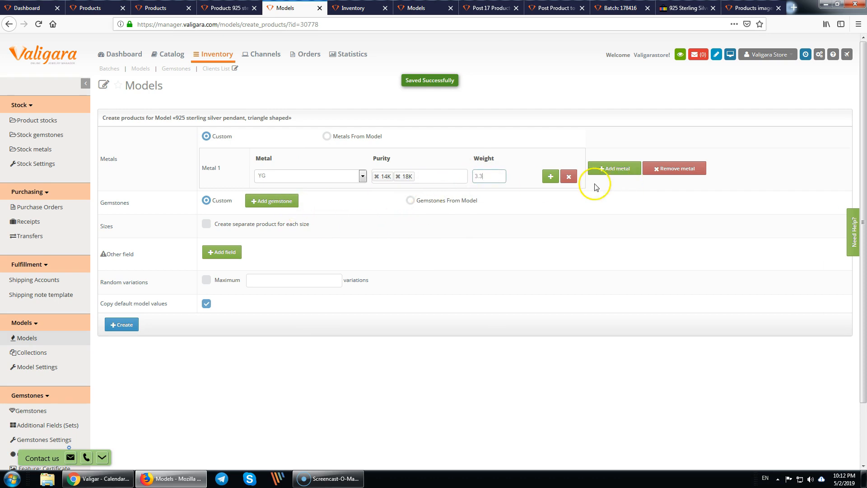
- Add a second metal row set to RG with 14K and 18K purities
{"action": "left_click", "coordinate": [551, 176]}
{"action": "left_click", "coordinate": [297, 198]}
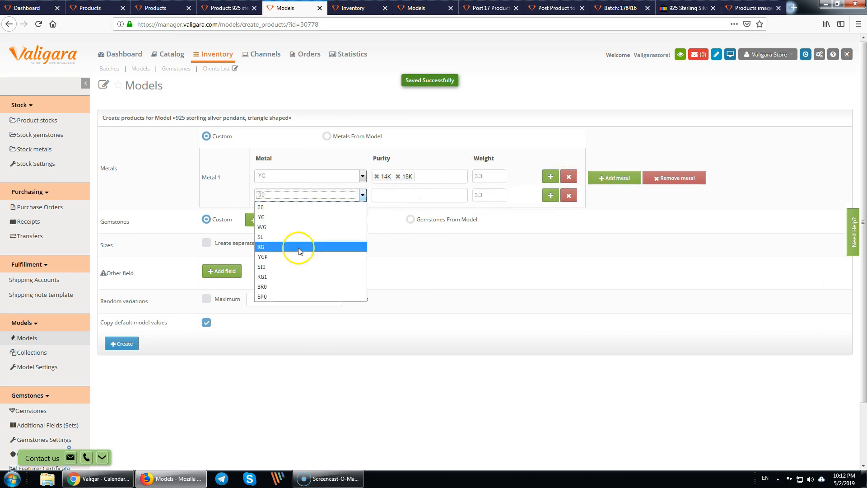
{"action": "left_click", "coordinate": [269, 248]}
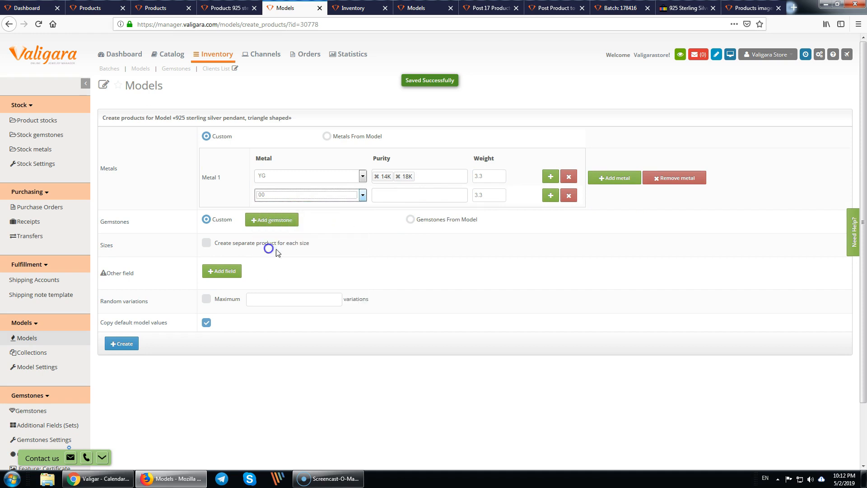
{"action": "left_click", "coordinate": [391, 200]}
{"action": "left_click", "coordinate": [401, 207]}
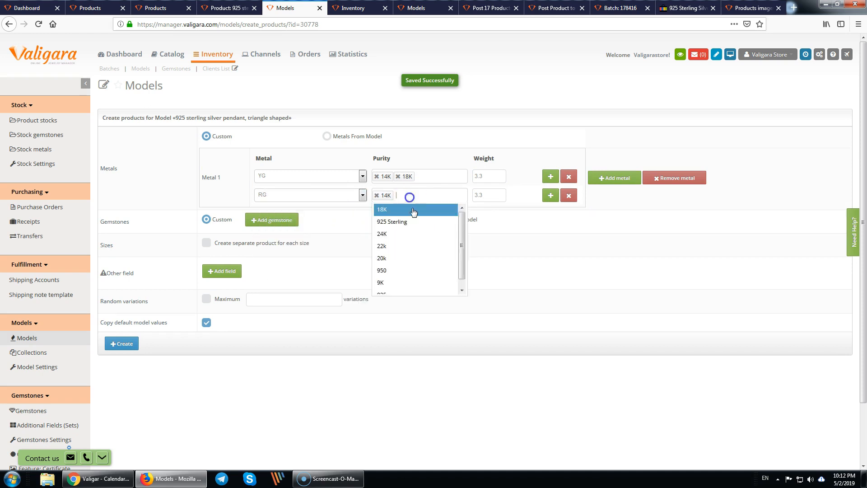
{"action": "left_click", "coordinate": [405, 213]}
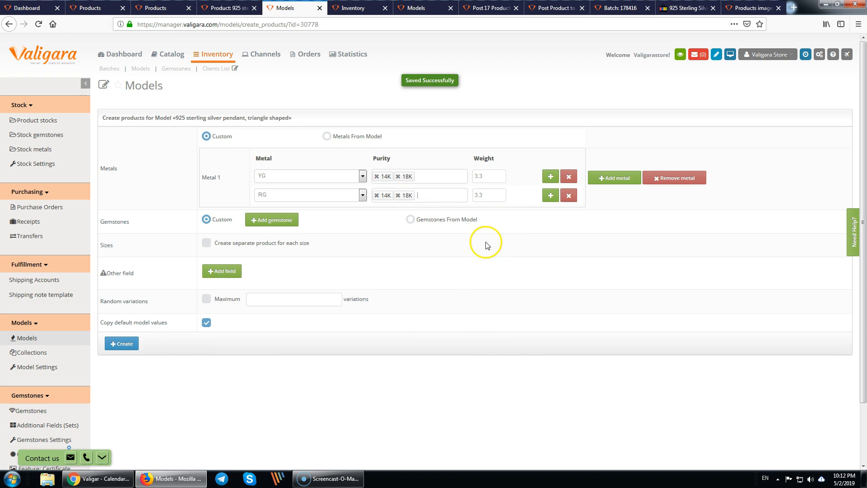
- Add a gemstone option and search the stone list for 'zirconia'
{"action": "left_click", "coordinate": [283, 224]}
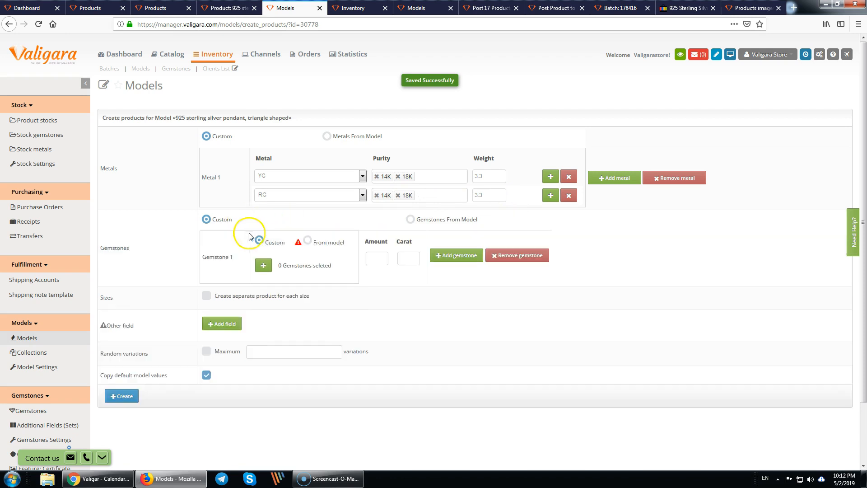
{"action": "left_click", "coordinate": [262, 265]}
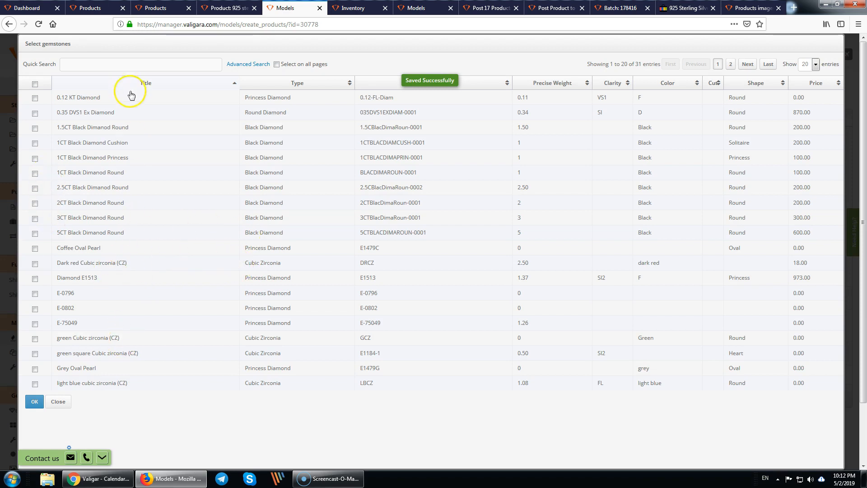
{"action": "left_click", "coordinate": [178, 68]}
{"action": "type", "text": "zirconia"}
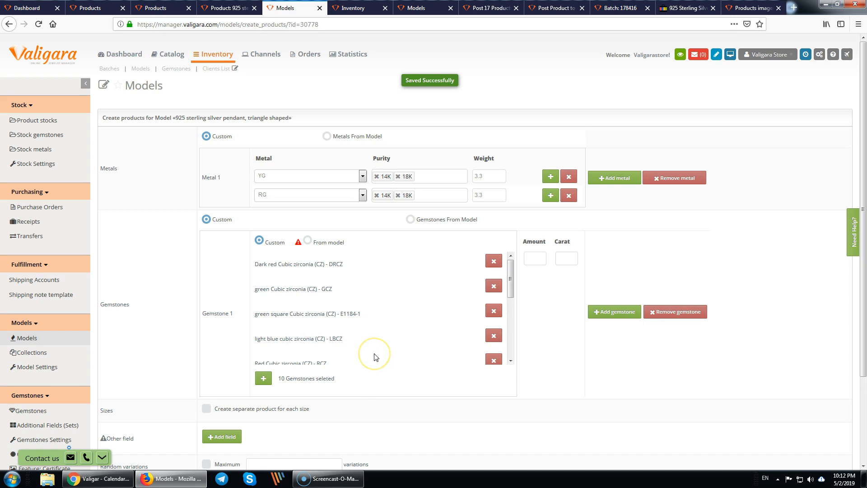
{"action": "scroll", "coordinate": [379, 352], "scroll_direction": "down", "scroll_amount": 5}
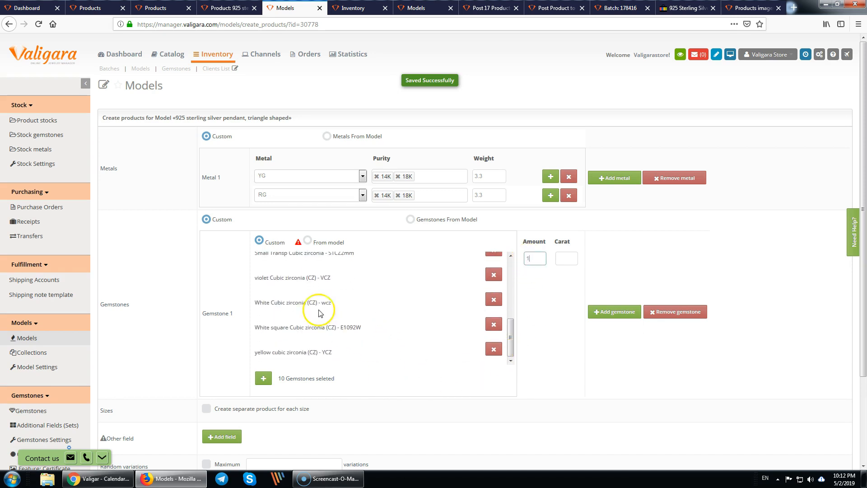
{"action": "scroll", "coordinate": [226, 370], "scroll_direction": "down", "scroll_amount": 3}
- Create the 40 variations from the model and confirm with Yes
{"action": "left_click", "coordinate": [125, 404]}
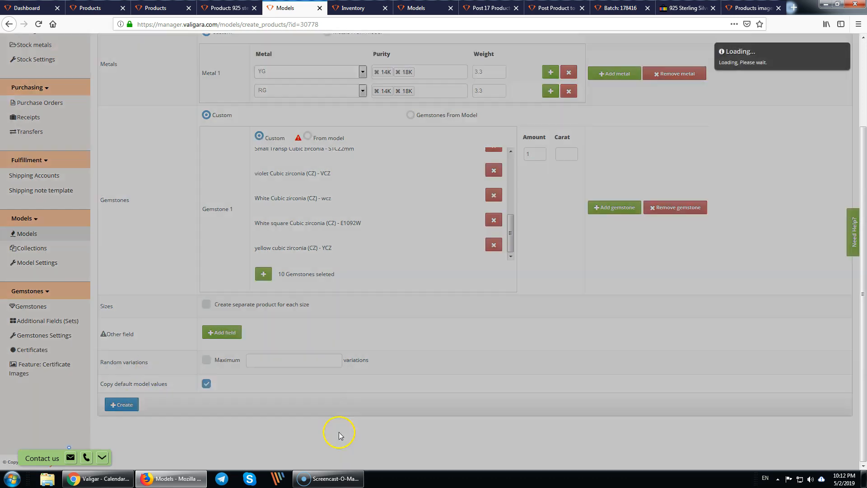
{"action": "left_click_drag", "start_coordinate": [392, 107], "coordinate": [446, 108]}
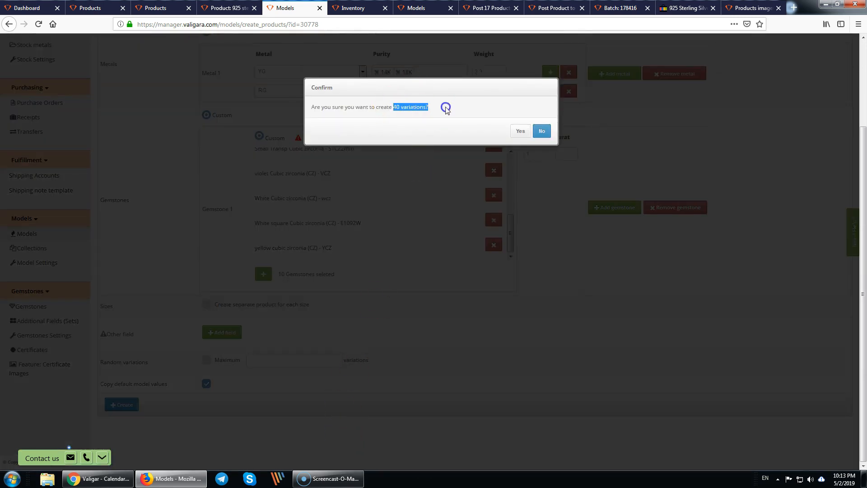
{"action": "left_click", "coordinate": [520, 132]}
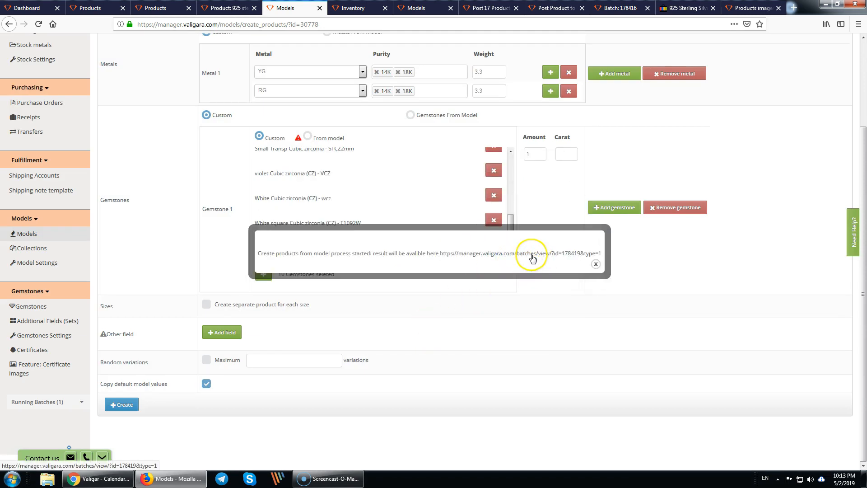
- Review batch 178419's results in a new tab, then return to the Pendant products list
{"action": "middle_click", "coordinate": [532, 258]}
{"action": "left_click", "coordinate": [311, 8]}
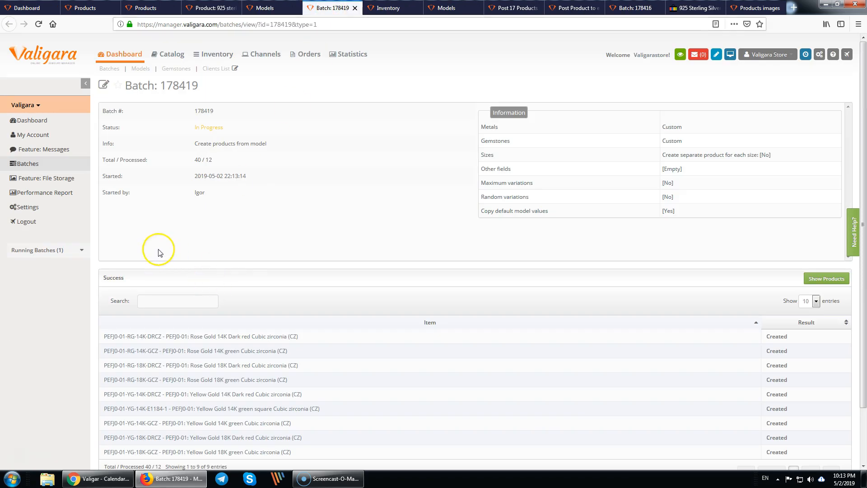
{"action": "scroll", "coordinate": [119, 322], "scroll_direction": "down", "scroll_amount": 3}
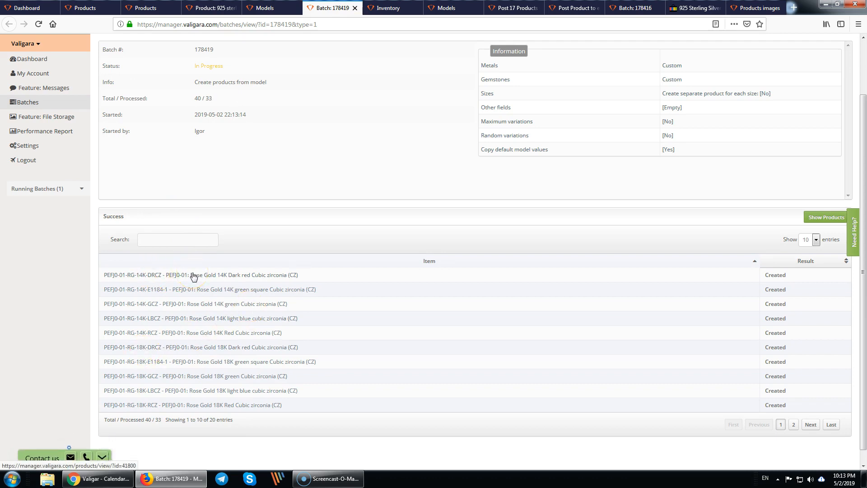
{"action": "left_click", "coordinate": [146, 8]}
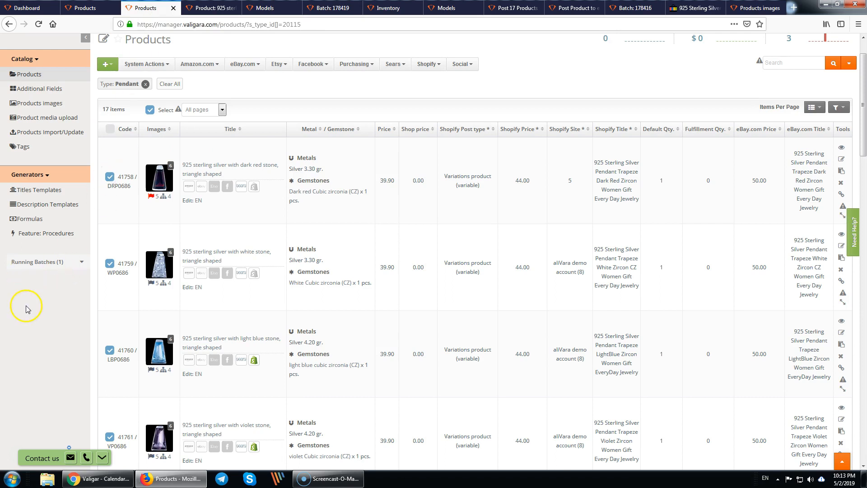
{"action": "middle_click", "coordinate": [34, 233]}
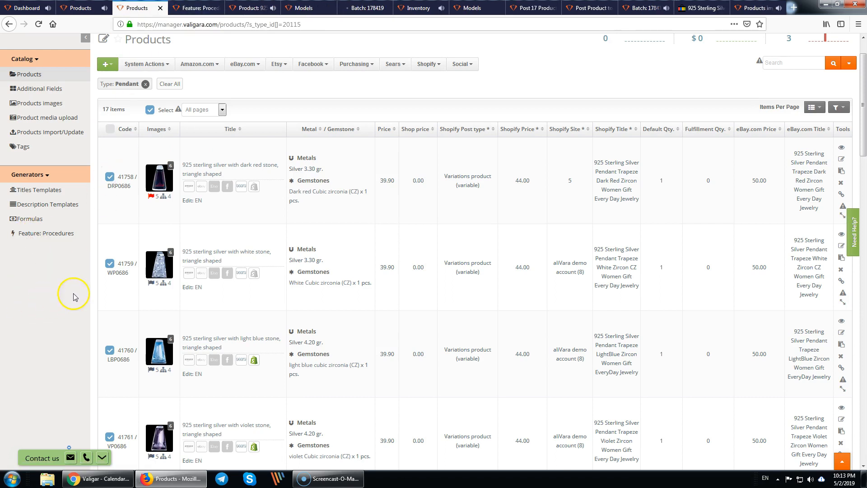
- Look over the New Product procedure and the Demo Etsy title 1 template's fields and suffixes
{"action": "left_click", "coordinate": [196, 7]}
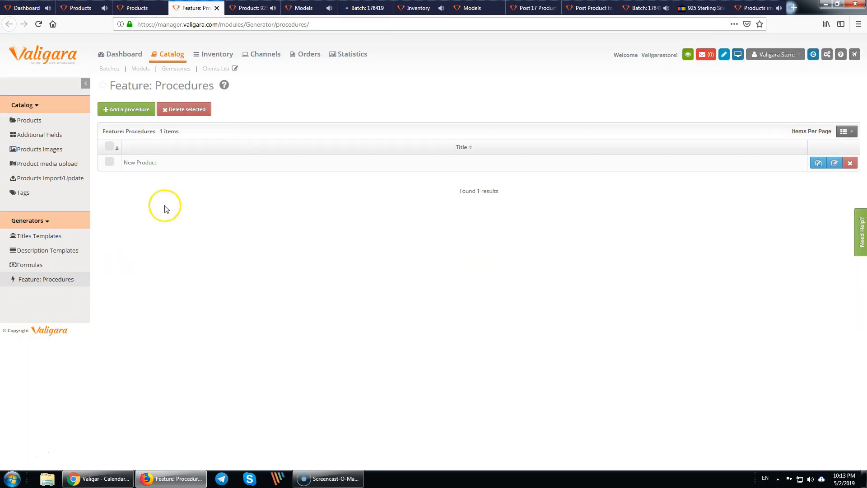
{"action": "left_click", "coordinate": [138, 163]}
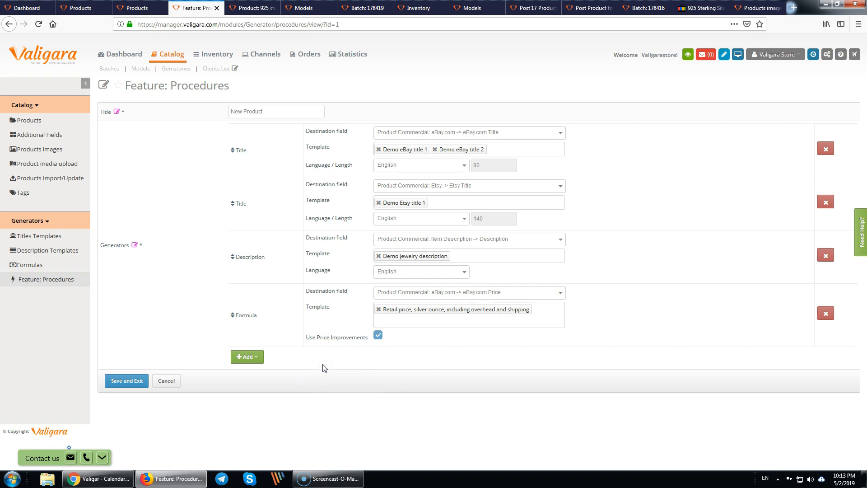
{"action": "middle_click", "coordinate": [39, 236]}
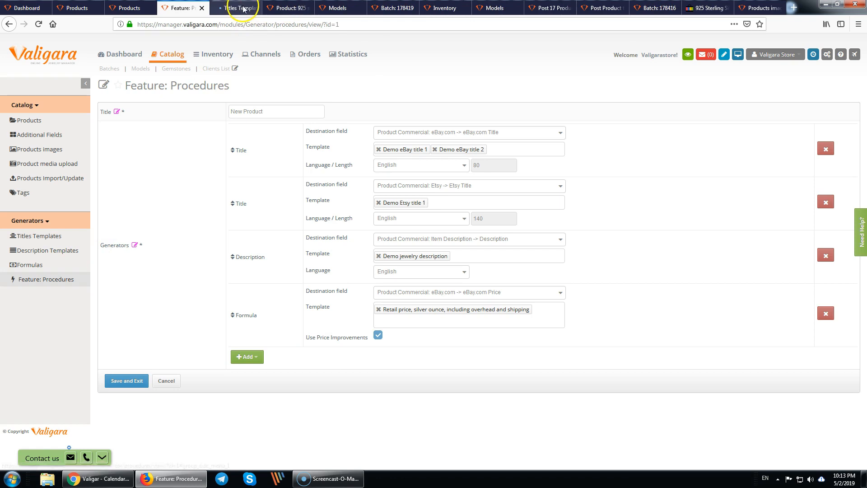
{"action": "left_click", "coordinate": [232, 7]}
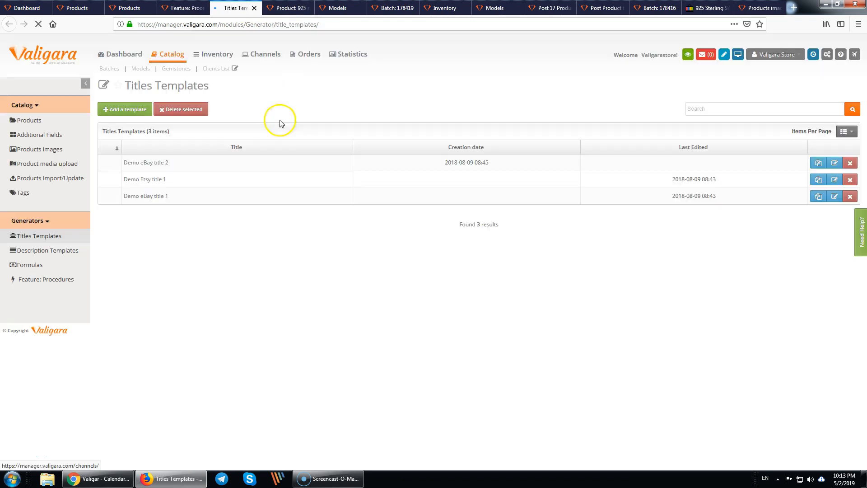
{"action": "left_click", "coordinate": [151, 183]}
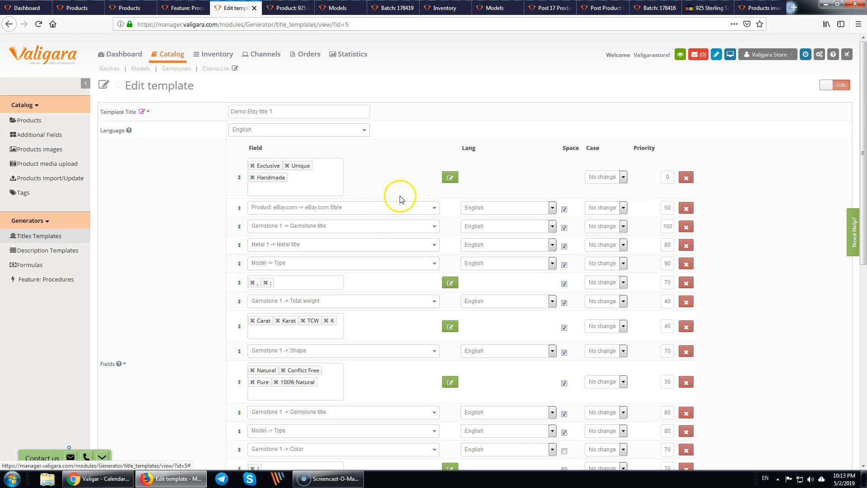
{"action": "scroll", "coordinate": [400, 199], "scroll_direction": "down", "scroll_amount": 4}
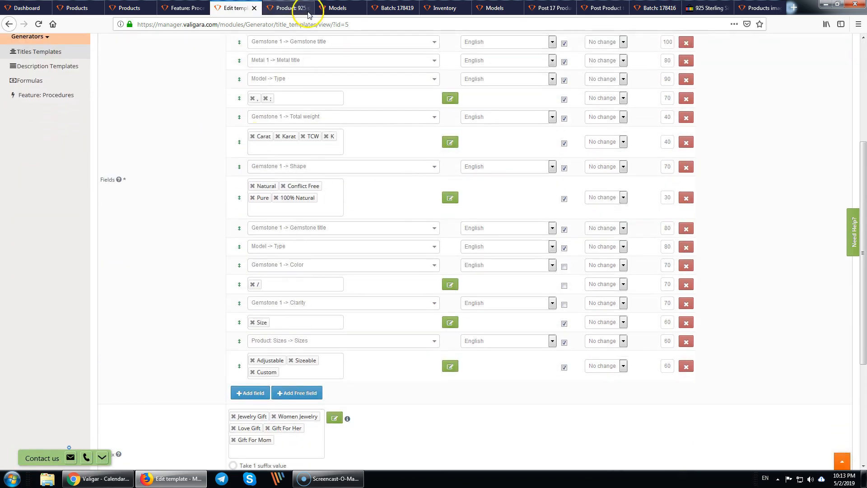
{"action": "left_click", "coordinate": [129, 8]}
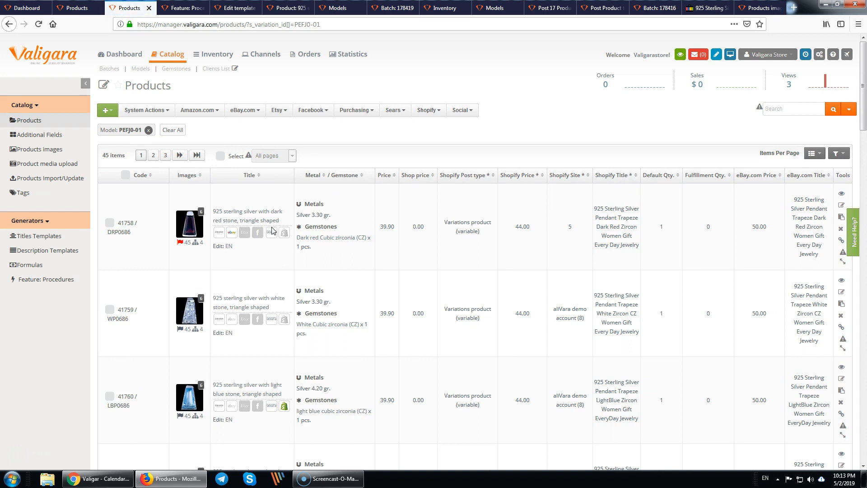
- Select all 45 PEFJ0-01 products and browse the System Actions, eBay.com and Shopify menus
{"action": "left_click", "coordinate": [186, 248]}
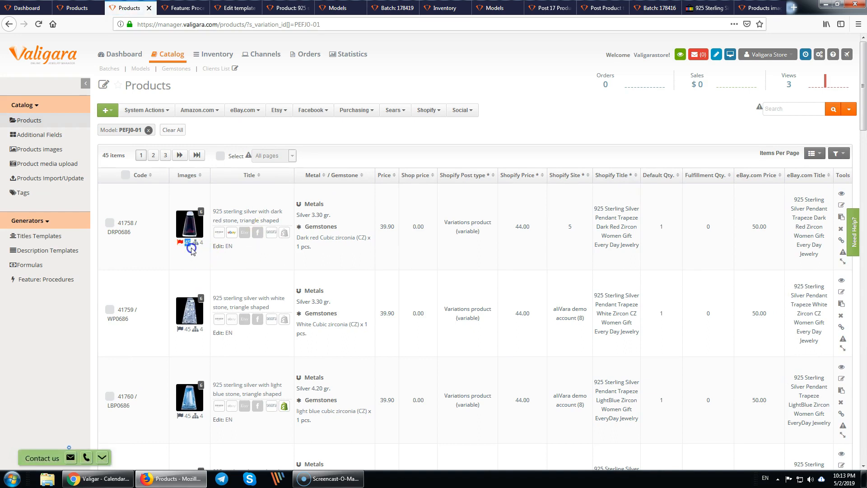
{"action": "left_click", "coordinate": [125, 174]}
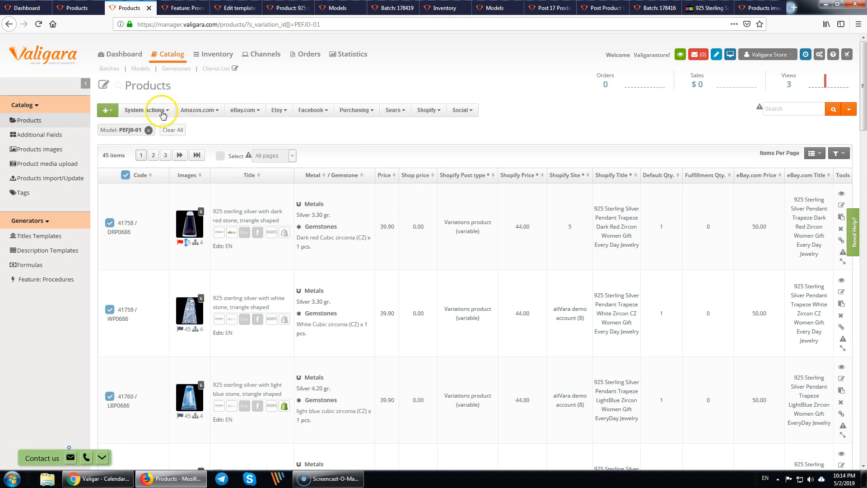
{"action": "left_click", "coordinate": [150, 111]}
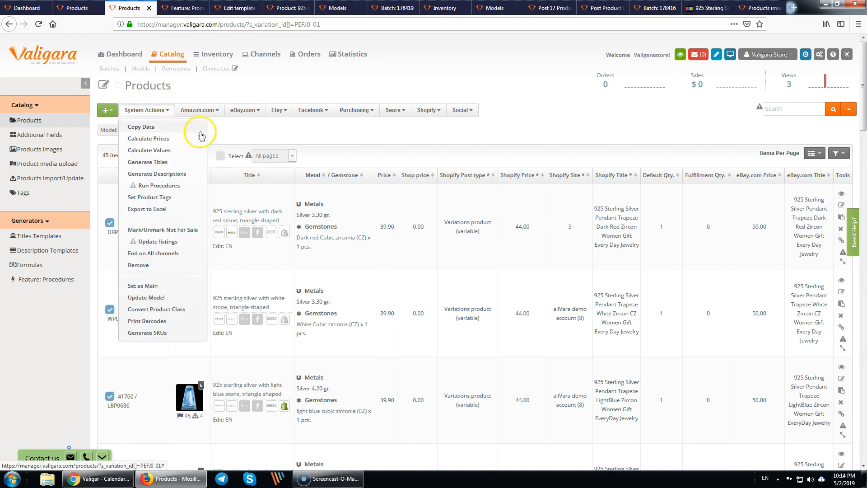
{"action": "left_click", "coordinate": [242, 111]}
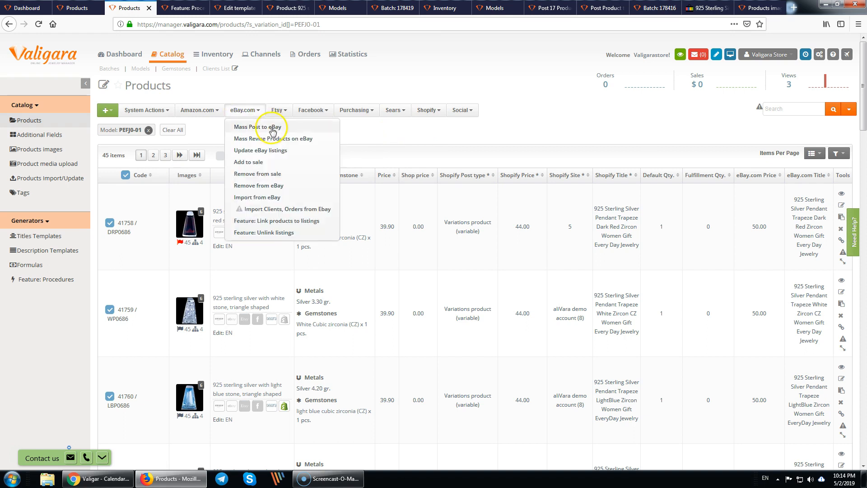
{"action": "left_click", "coordinate": [426, 110]}
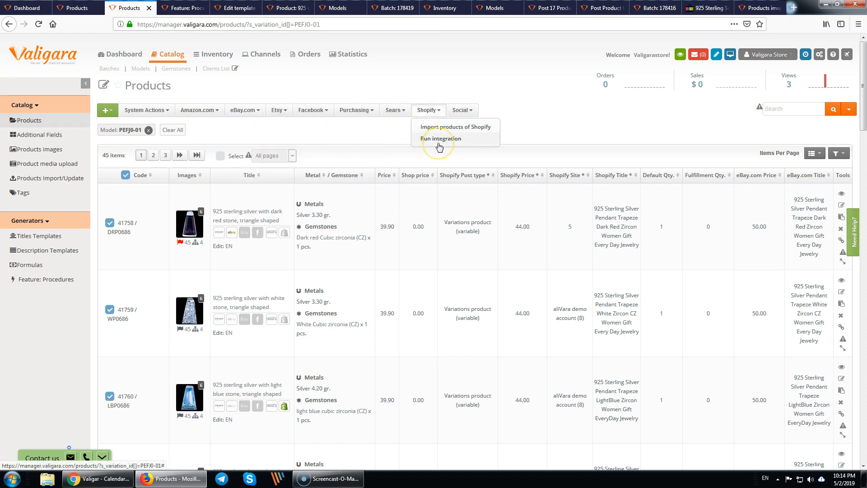